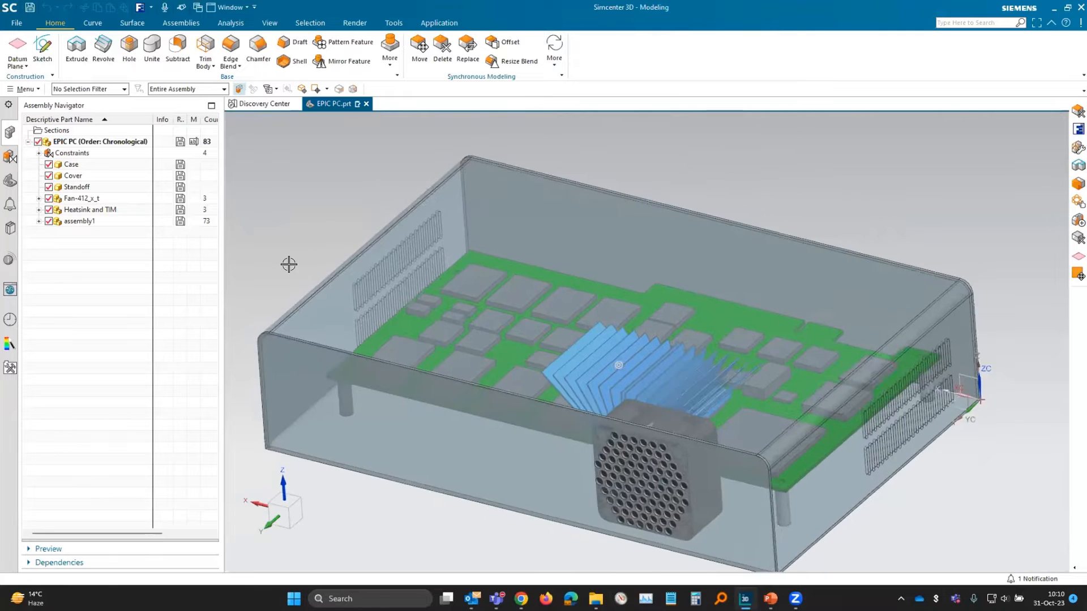
# Hide the Case and Cover to inspect the fan, heatsink and circuit board, and show both parts again.
pyautogui.click(48, 176)
pyautogui.click(48, 164)
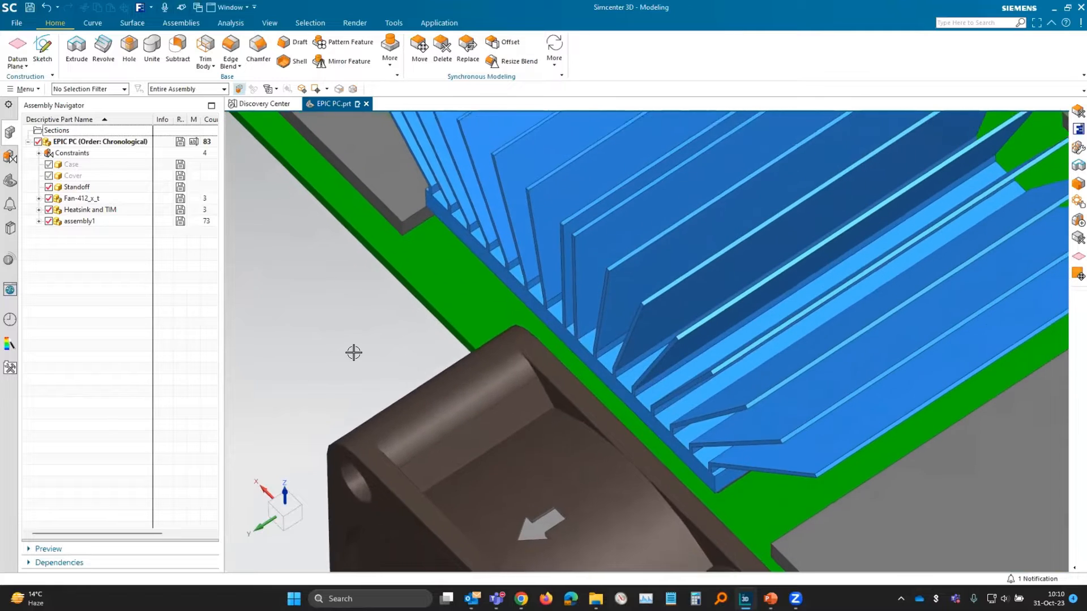
pyautogui.moveTo(355, 353); pyautogui.dragTo(369, 328, button='middle')
pyautogui.scroll(-5, 500, 444)
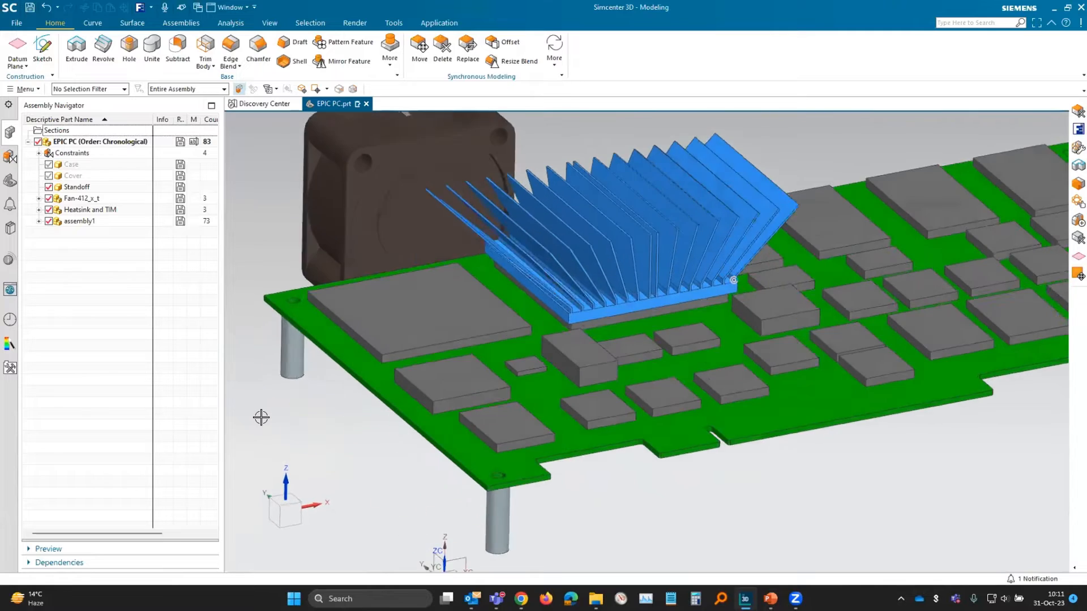
pyautogui.click(50, 176)
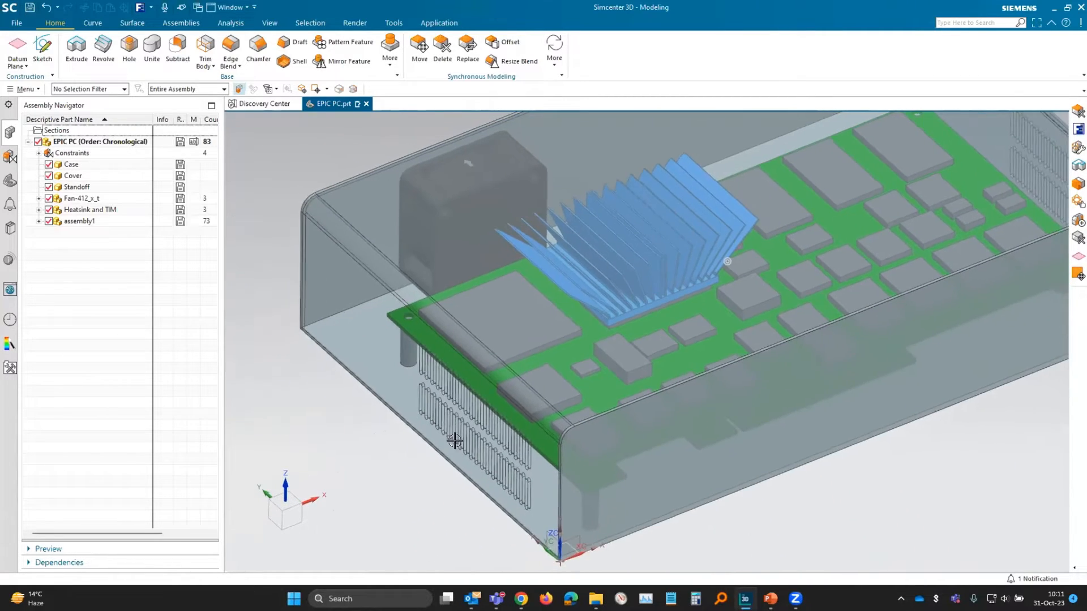
pyautogui.moveTo(455, 440); pyautogui.dragTo(541, 482, button='middle')
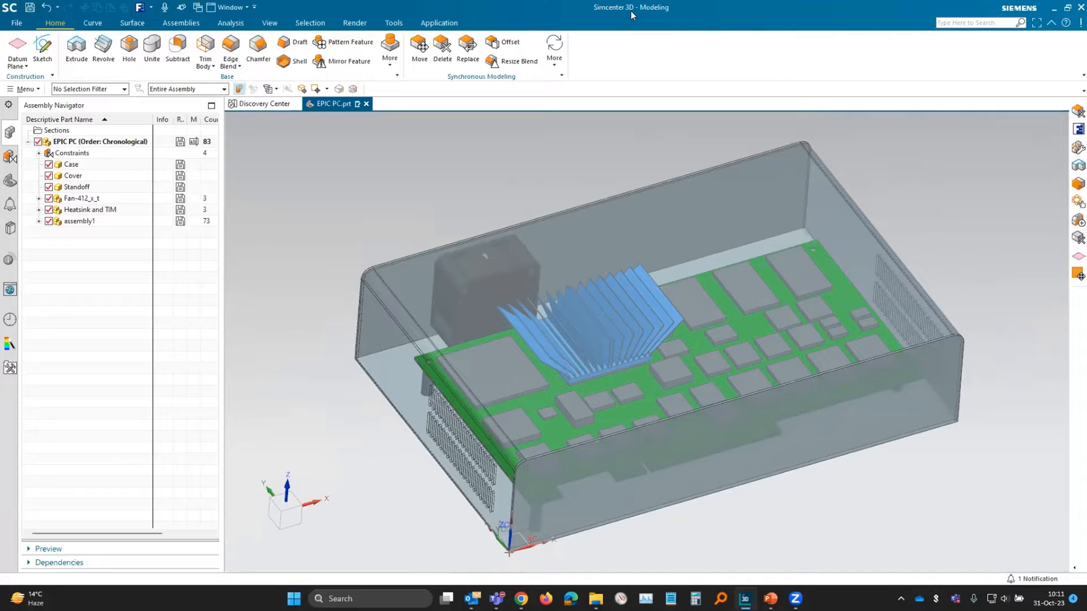
# Switch the EPIC PC assembly to the FLOEFD Simulation application and bring up its flow analysis commands.
pyautogui.click(21, 26)
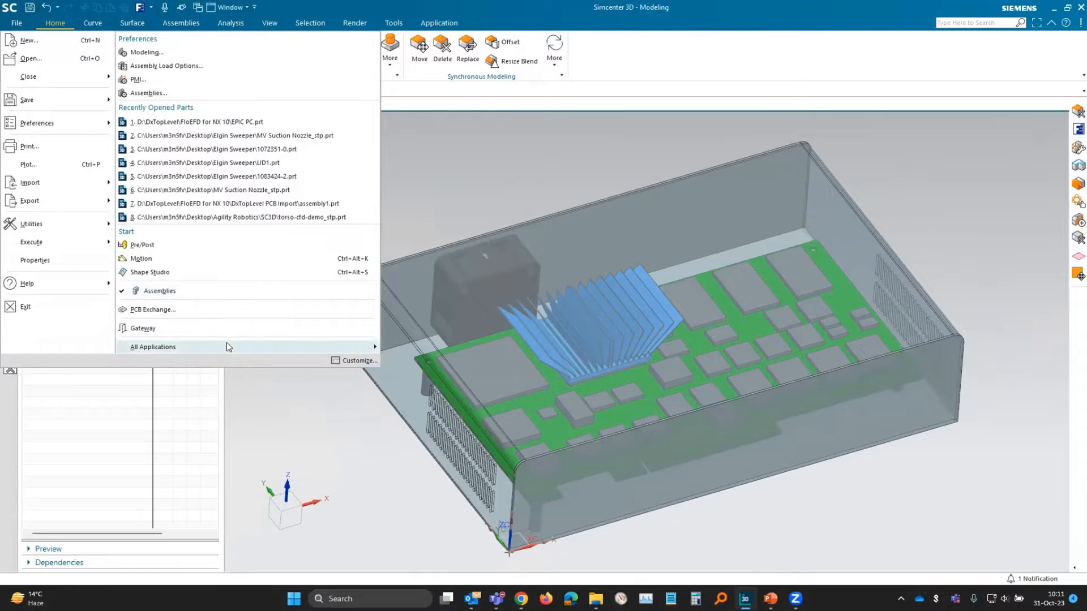
pyautogui.moveTo(226, 348)
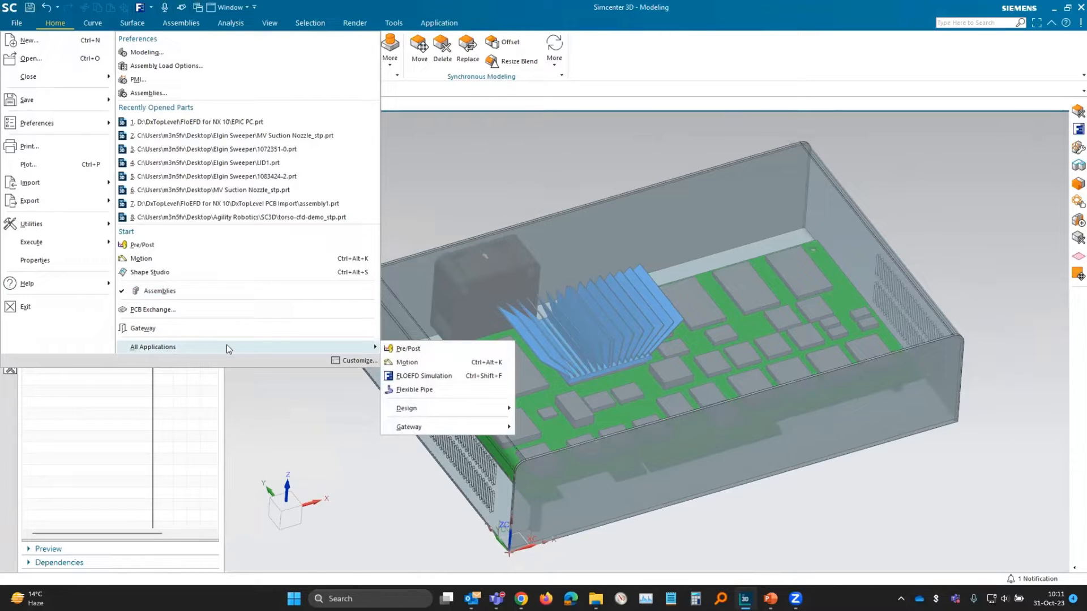
pyautogui.click(451, 376)
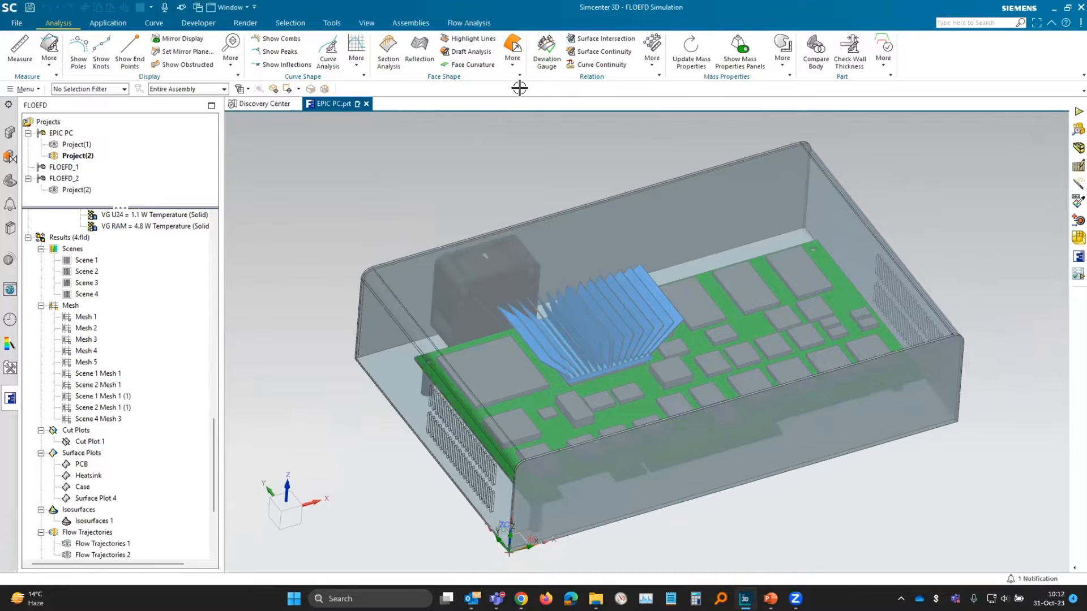
pyautogui.moveTo(247, 244)
pyautogui.mouseDown(button='middle')
pyautogui.moveTo(327, 242)
pyautogui.moveTo(310, 242)
pyautogui.moveTo(301, 206)
pyautogui.mouseUp(button='middle')
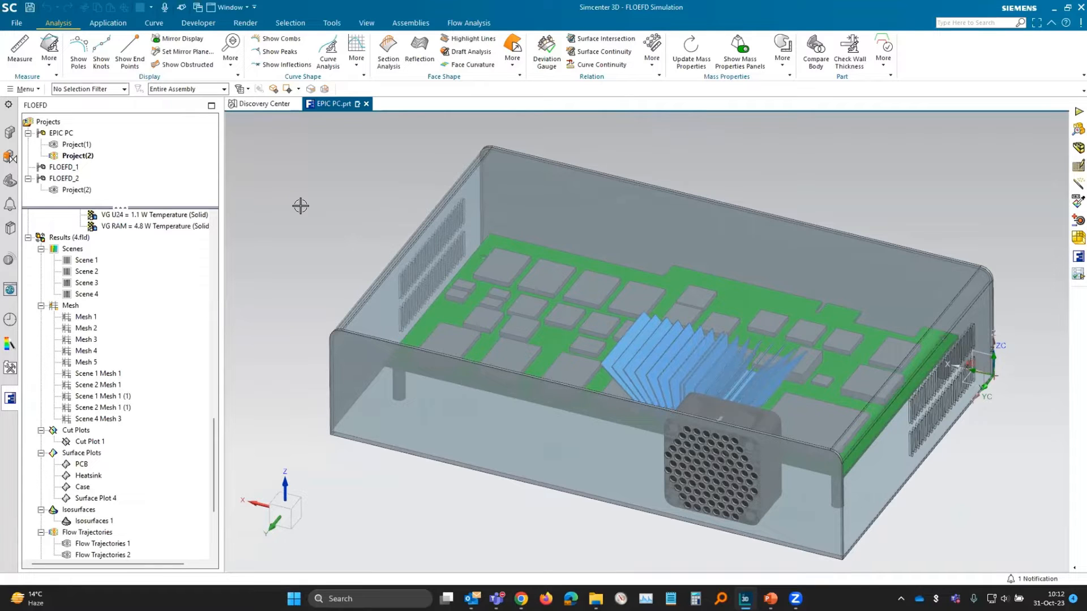
pyautogui.moveTo(301, 205); pyautogui.dragTo(301, 206, button='middle')
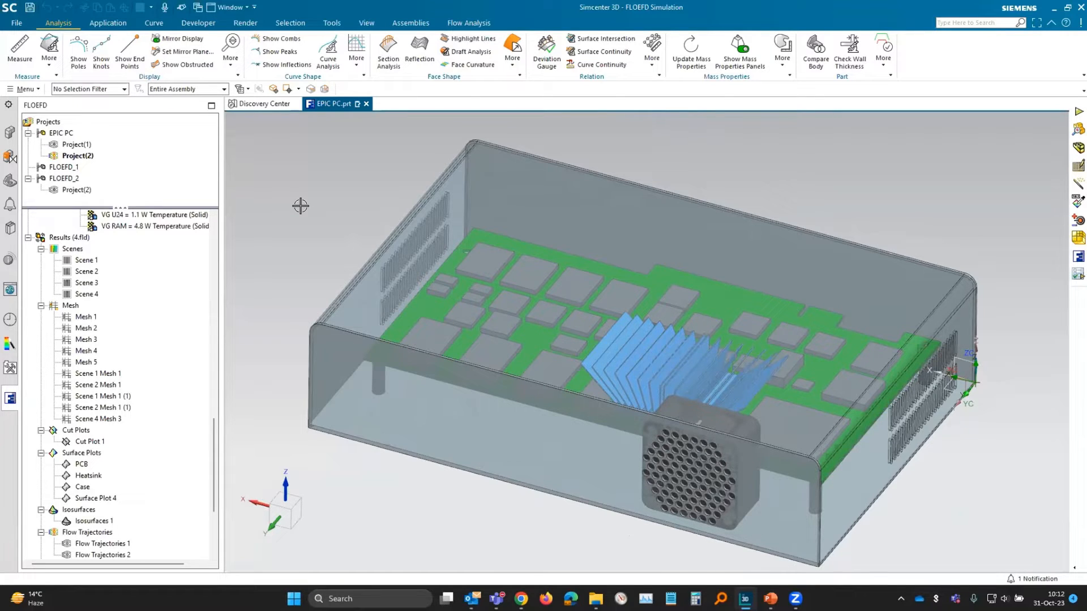
pyautogui.moveTo(300, 205)
pyautogui.mouseDown(button='middle')
pyautogui.moveTo(257, 217)
pyautogui.moveTo(269, 207)
pyautogui.moveTo(249, 204)
pyautogui.mouseUp(button='middle')
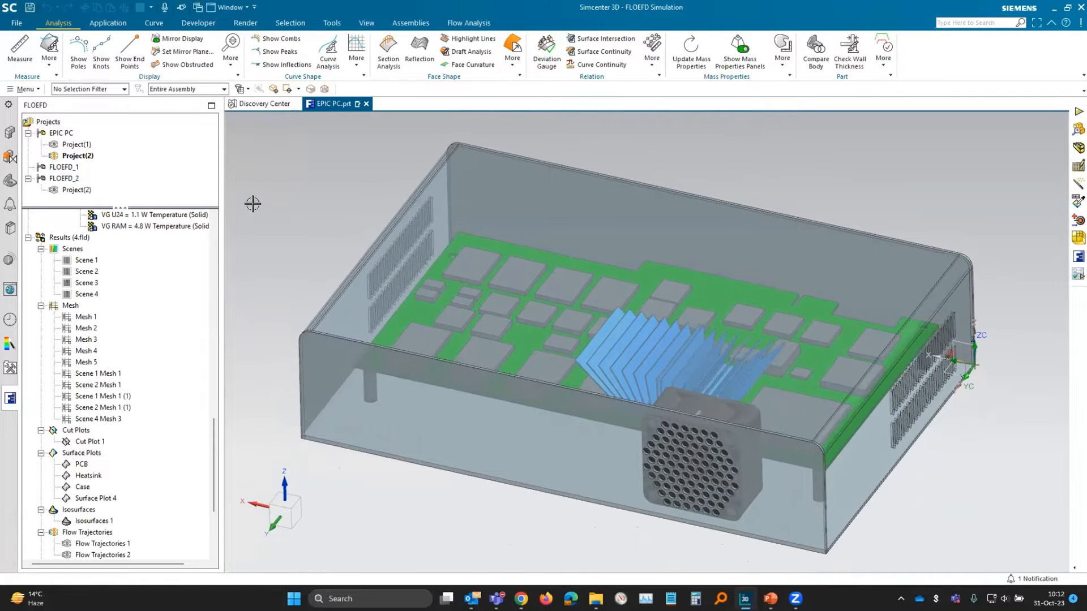
pyautogui.click(469, 23)
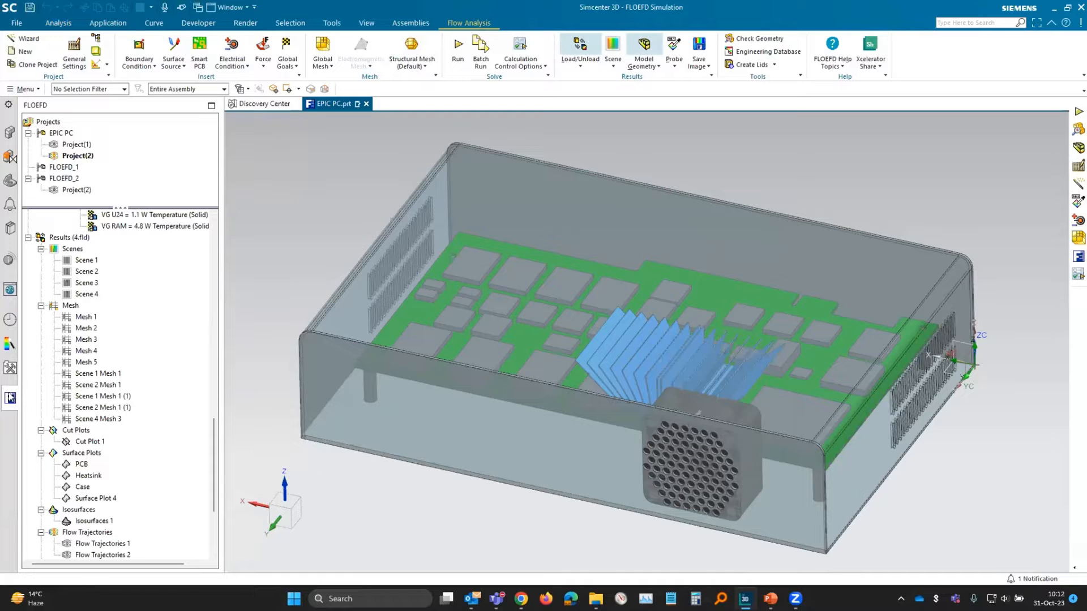
# Review the assembly's components, constraints and part contents, toggling the Case's visibility, and return to the FLOEFD project tree.
pyautogui.click(9, 132)
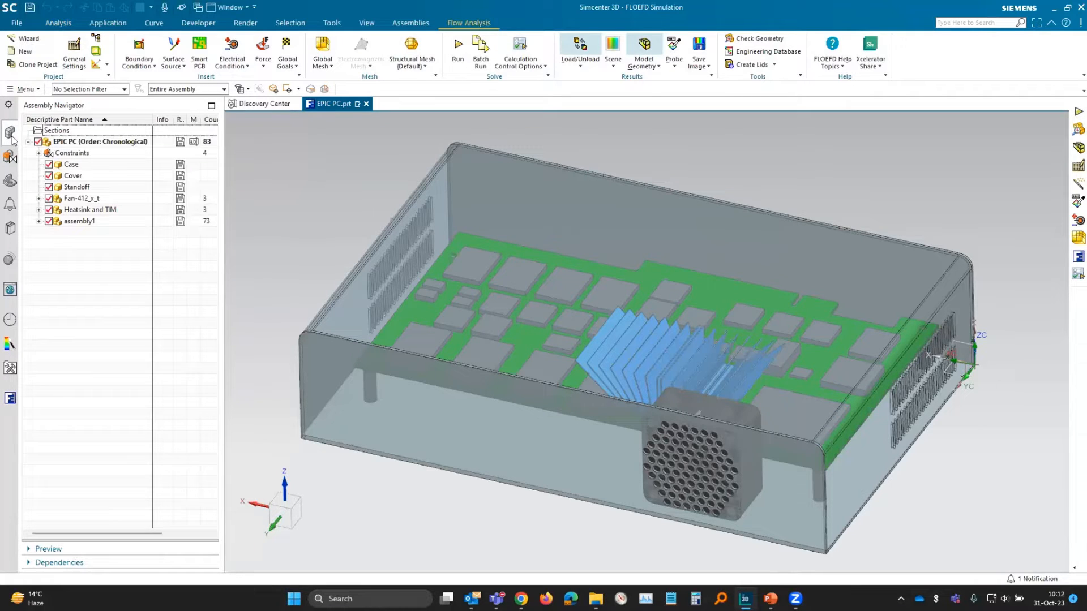
pyautogui.click(49, 165)
pyautogui.click(48, 165)
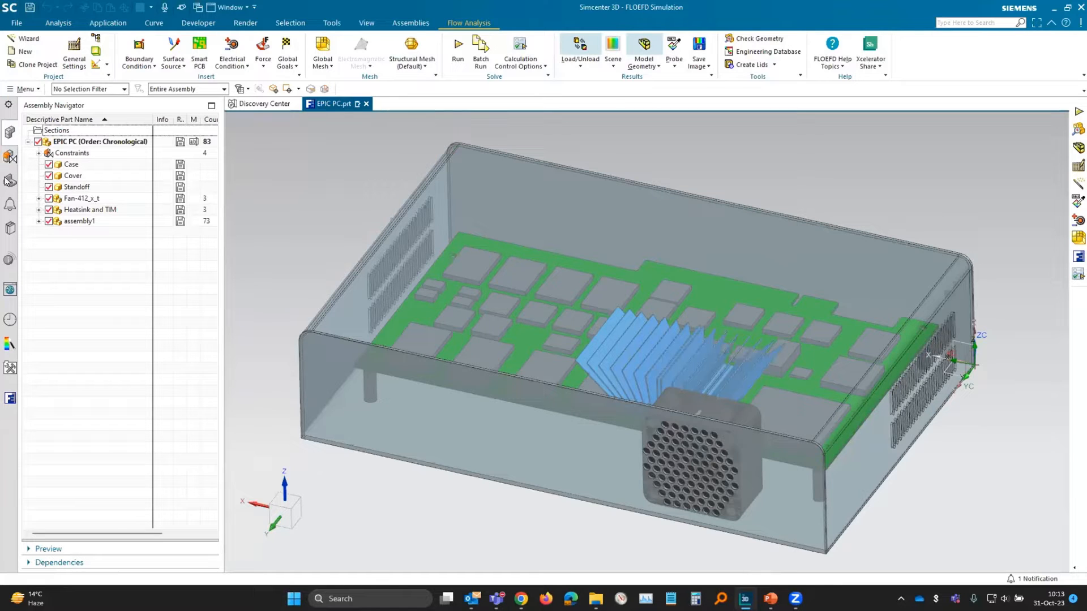
pyautogui.click(10, 157)
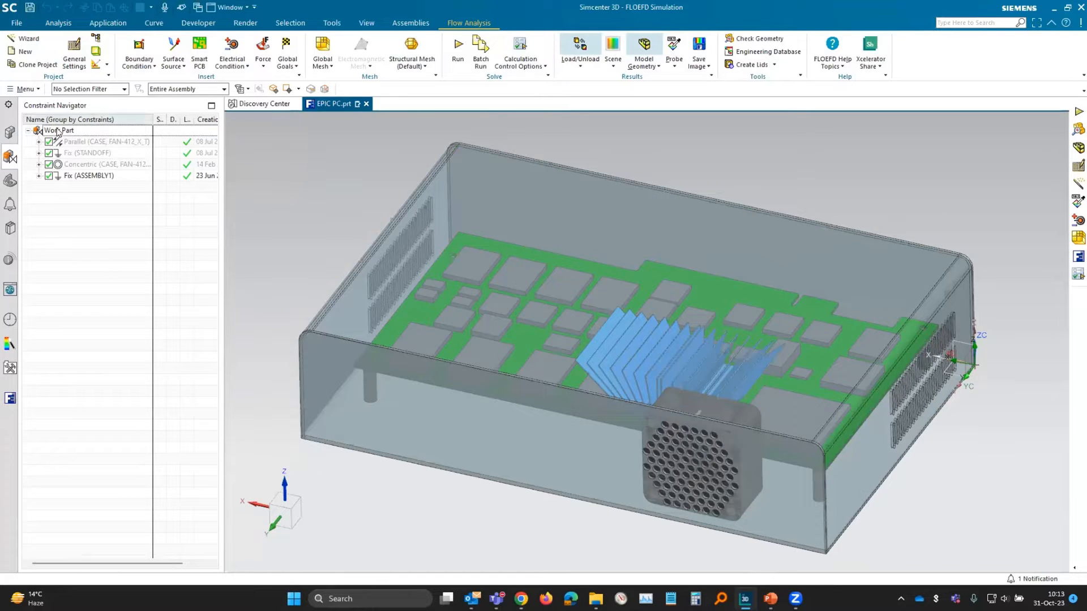
pyautogui.click(10, 181)
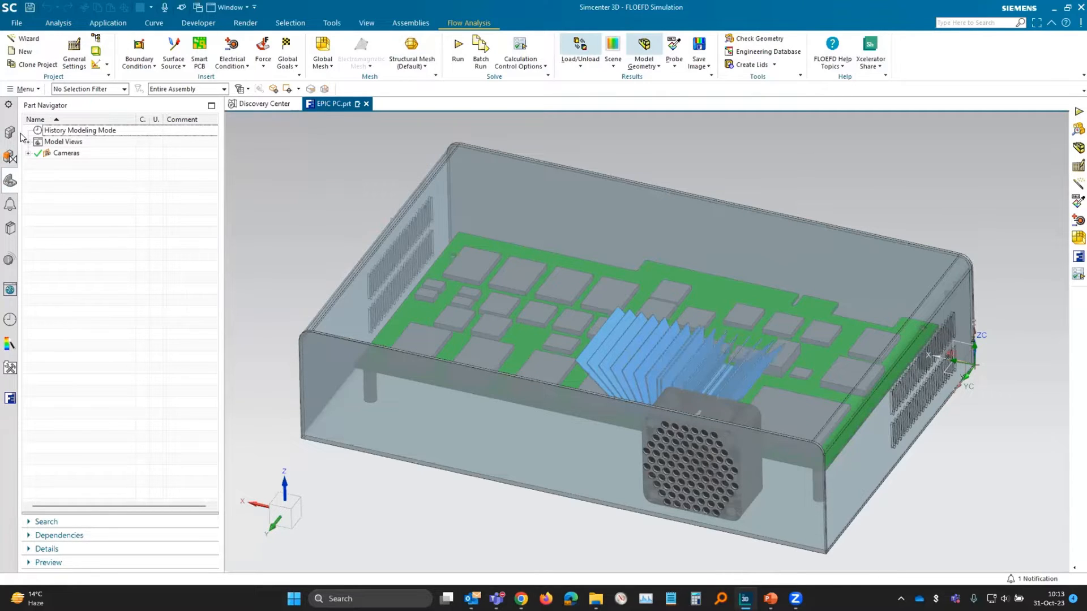
pyautogui.click(10, 398)
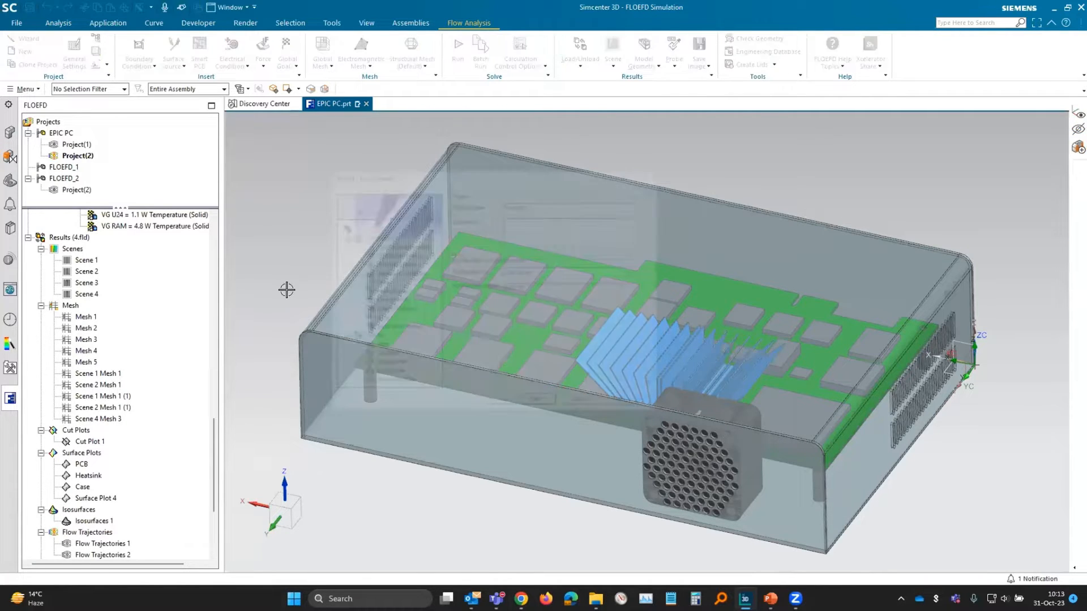
# In the new project wizard, select the user-defined SI focus unit system and include Conduction in the analysis type.
pyautogui.click(537, 416)
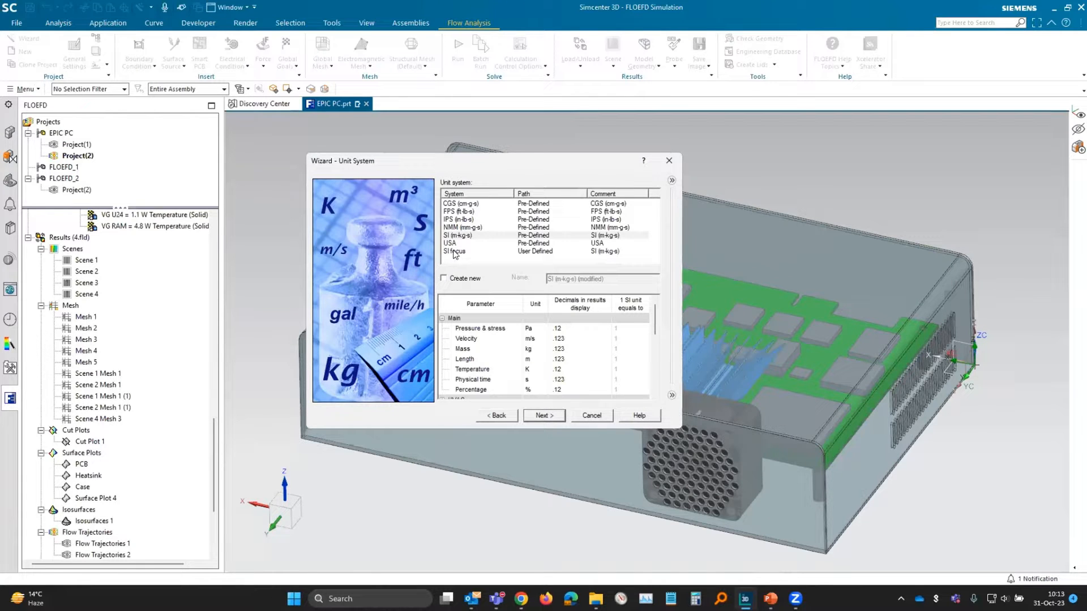
pyautogui.click(453, 251)
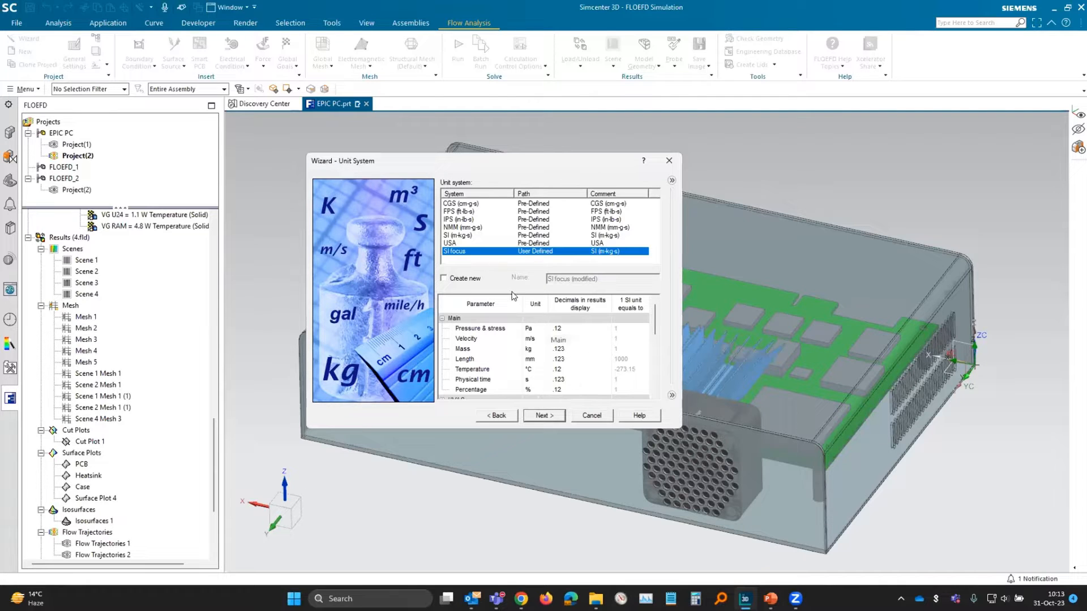
pyautogui.click(473, 241)
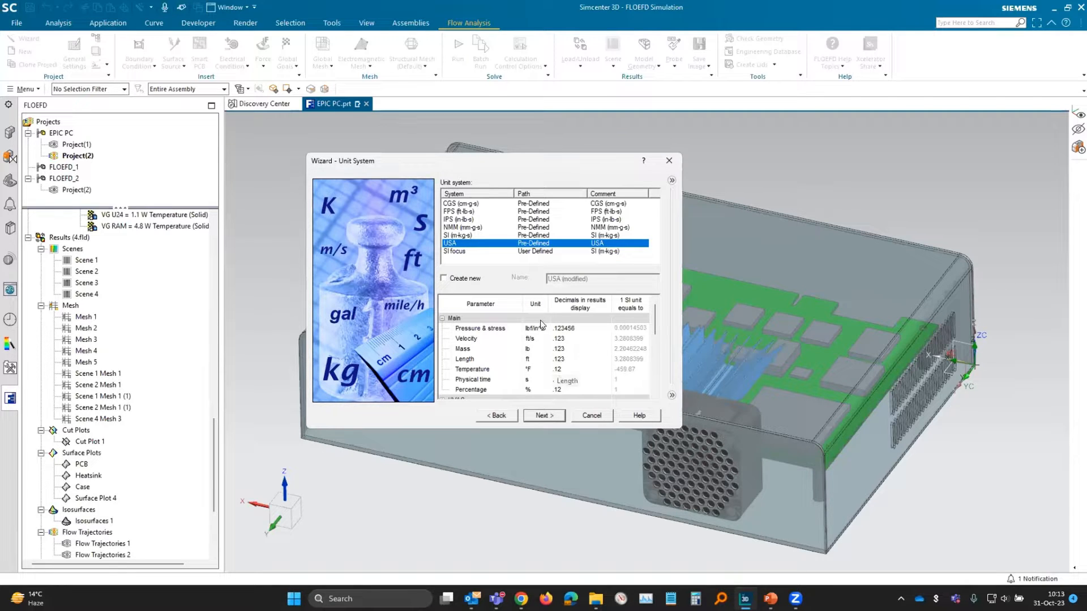
pyautogui.click(519, 250)
pyautogui.click(538, 414)
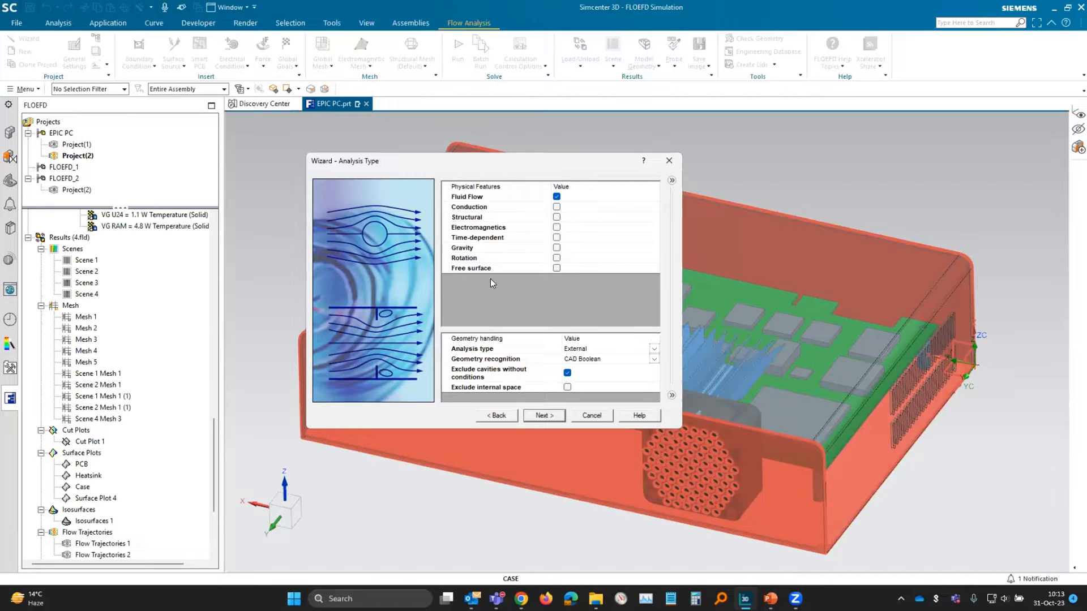
pyautogui.click(556, 208)
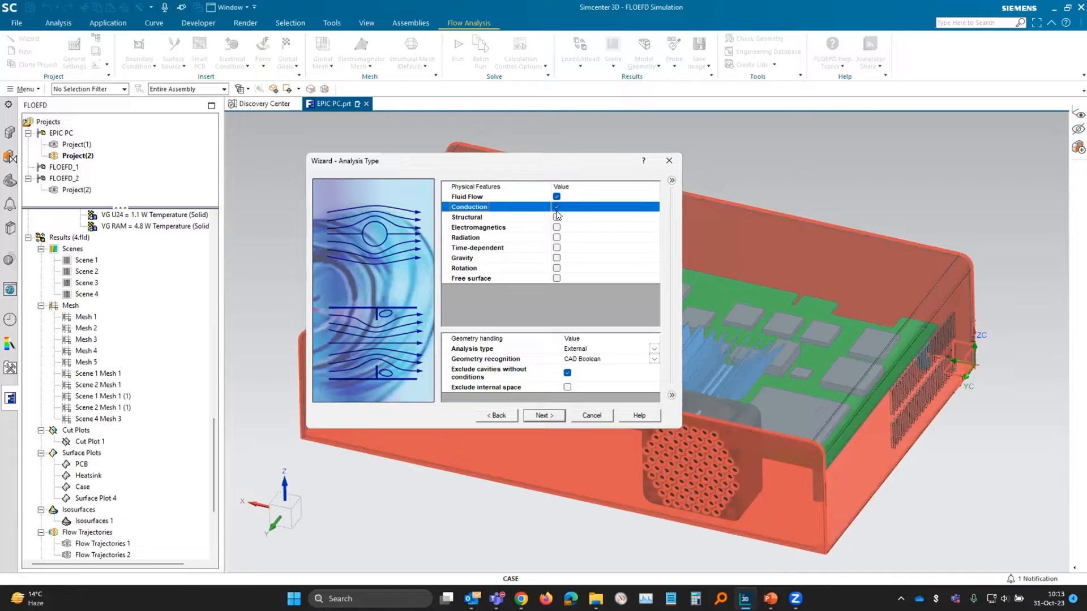
# Enable the Structural feature, check its available analysis types, and disable it again.
pyautogui.click(492, 218)
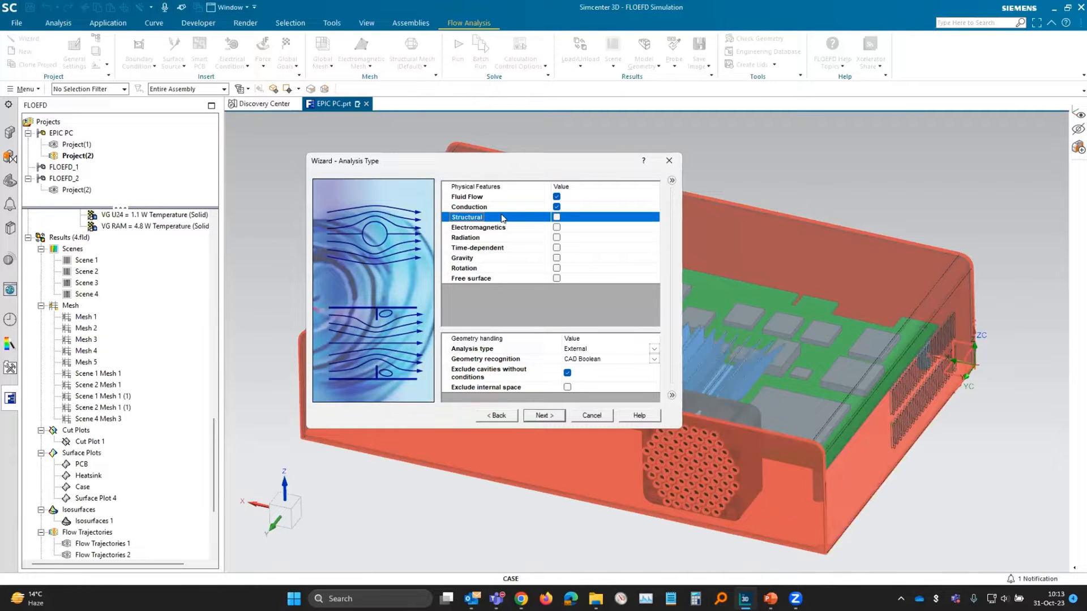
pyautogui.click(557, 219)
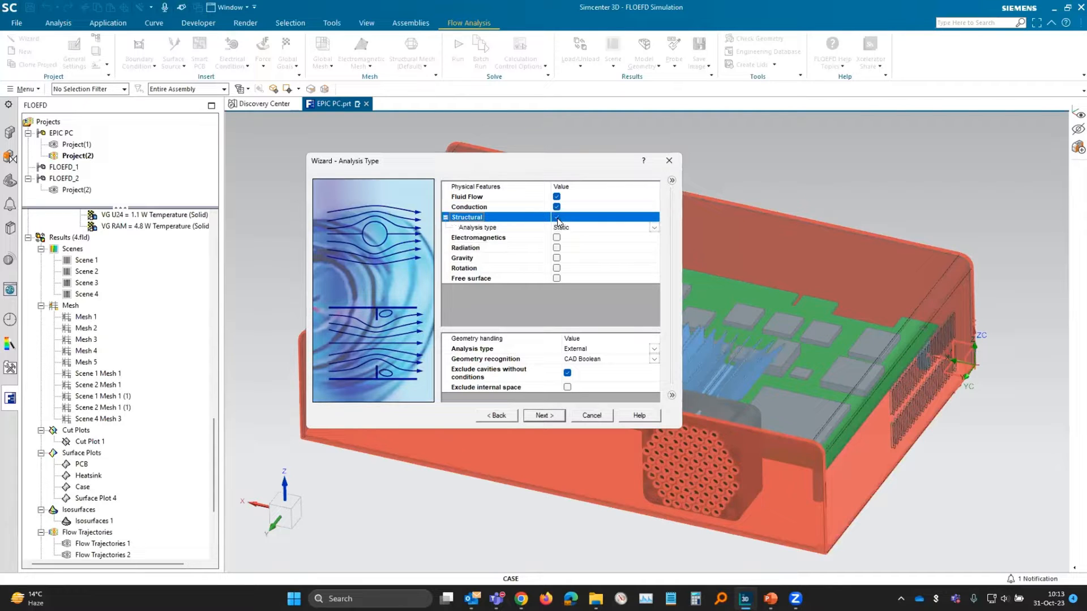
pyautogui.click(656, 227)
pyautogui.click(655, 227)
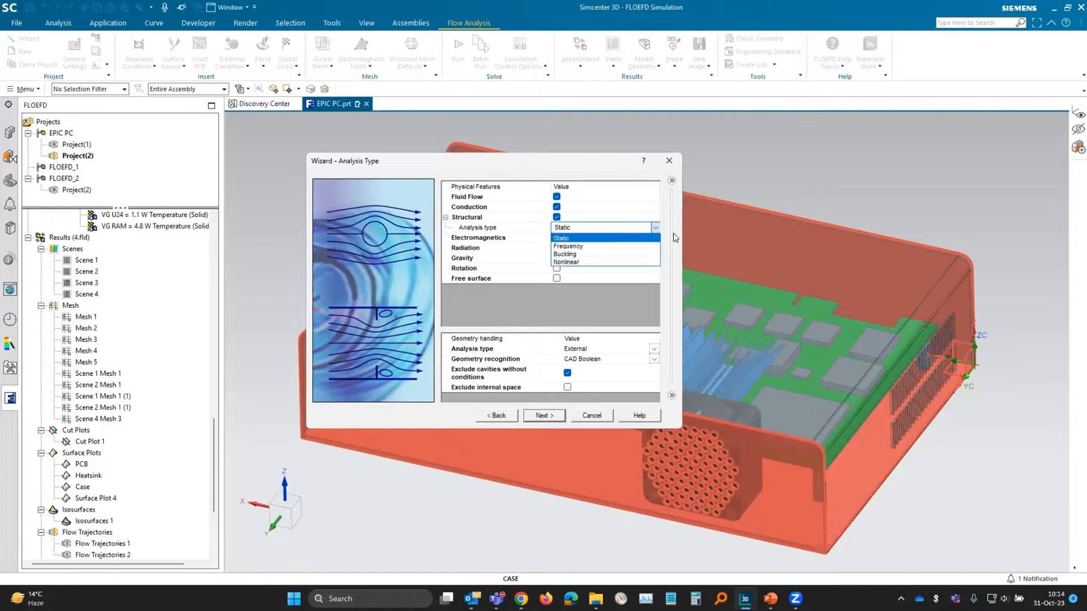
pyautogui.click(556, 217)
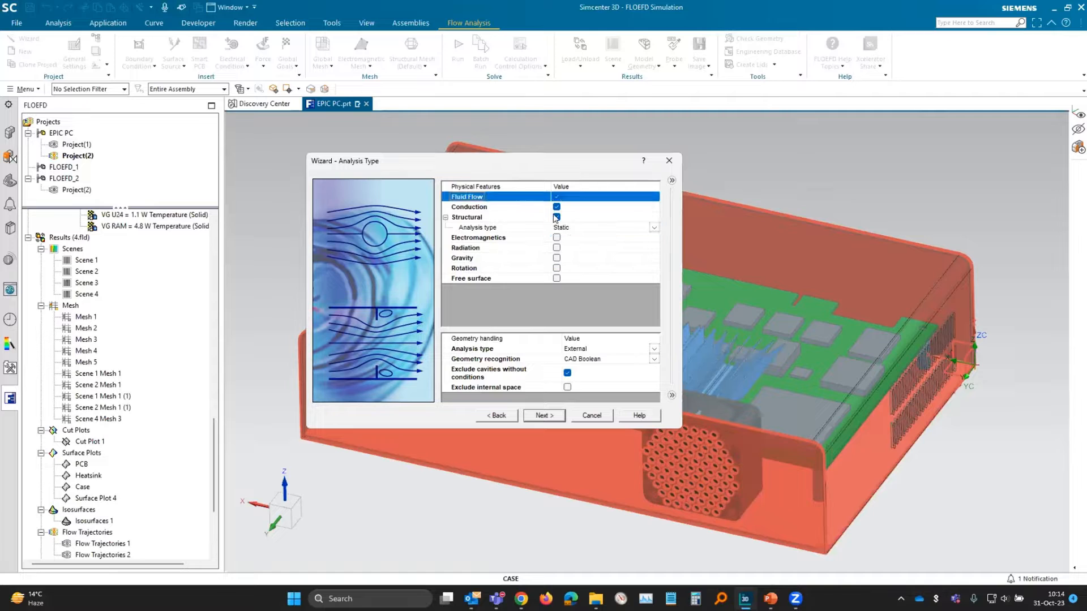
pyautogui.click(556, 218)
# Enable Gravity among the physical features and check its direction arrow on the model.
pyautogui.click(468, 229)
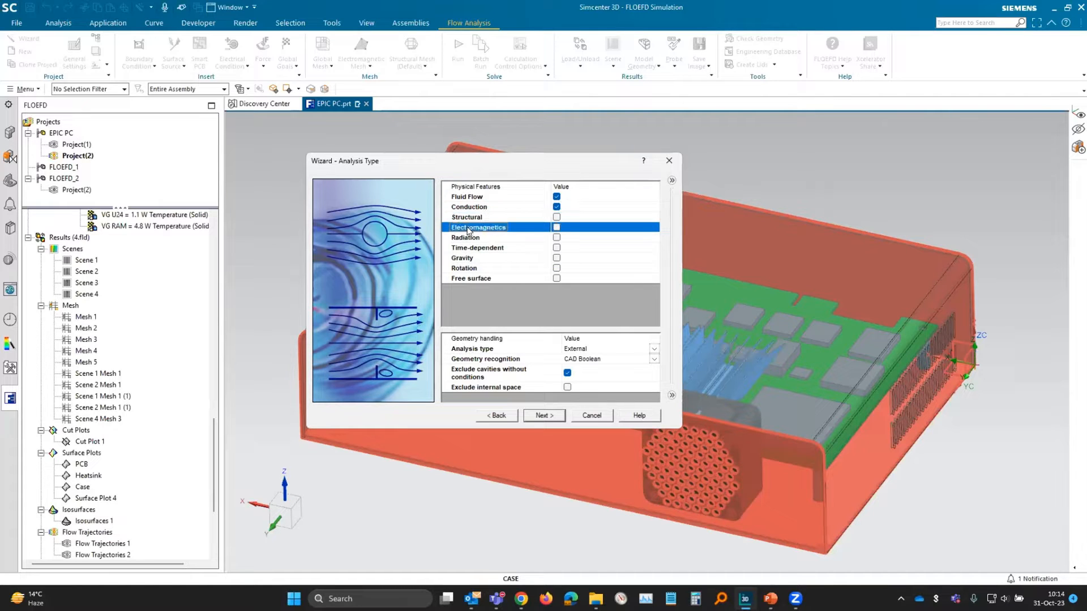
pyautogui.click(513, 239)
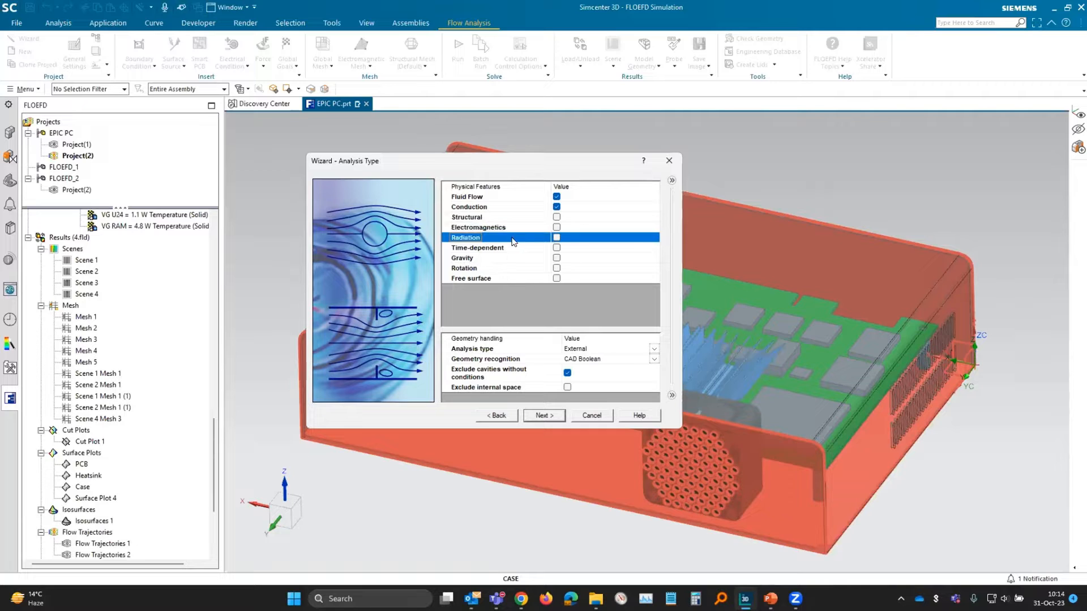
pyautogui.click(499, 249)
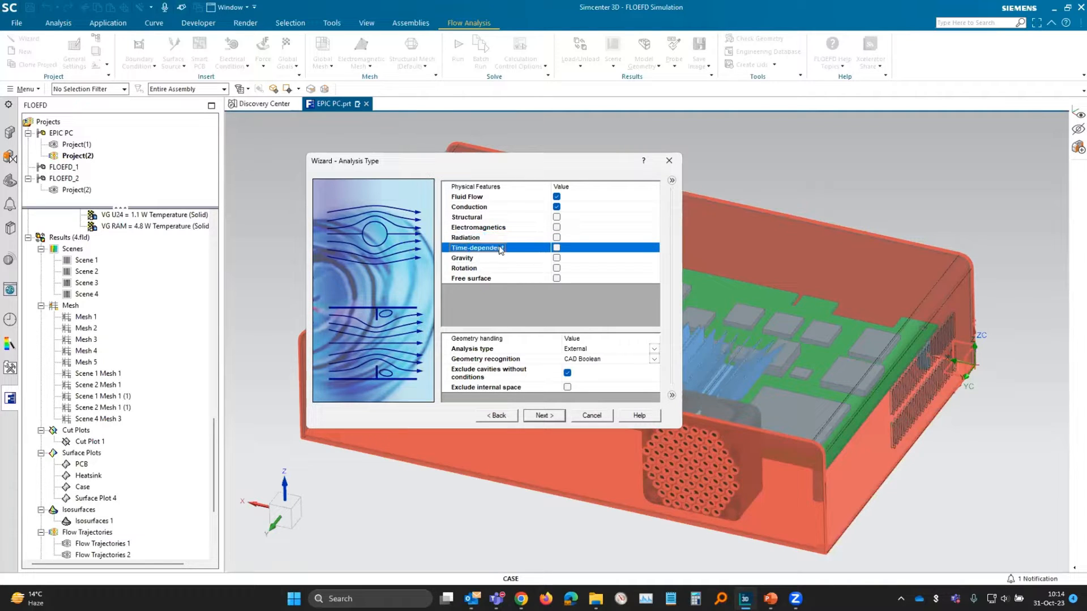
pyautogui.click(516, 259)
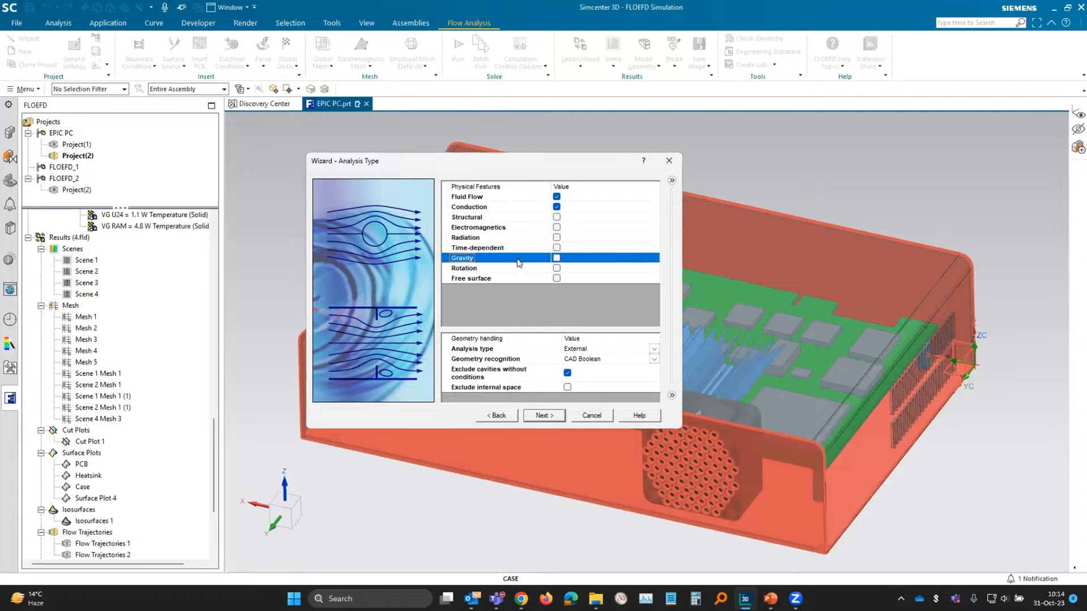
pyautogui.click(557, 258)
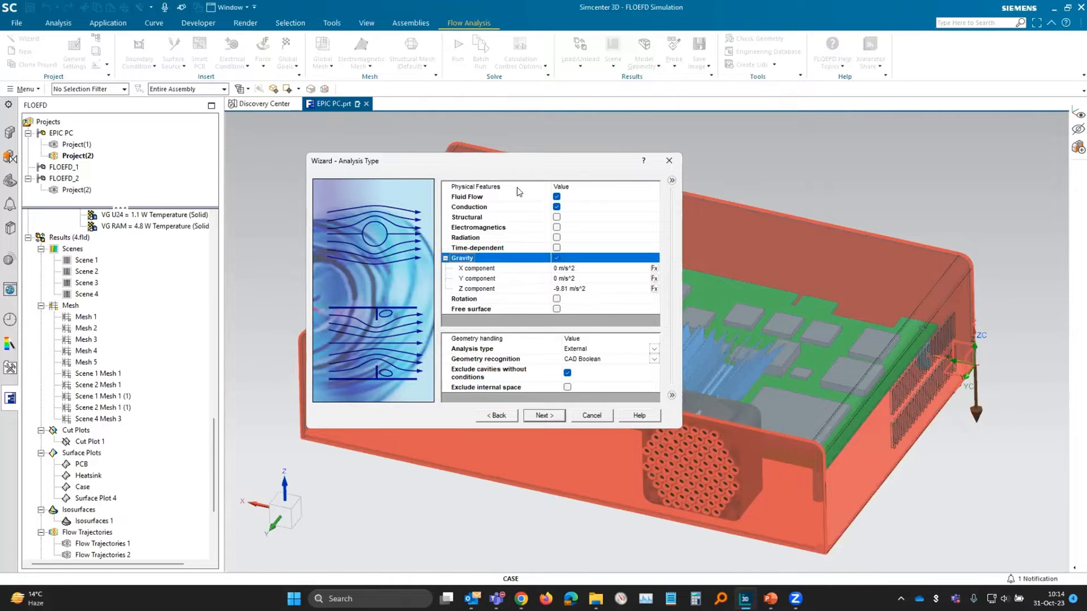
pyautogui.moveTo(516, 162); pyautogui.dragTo(427, 140)
pyautogui.moveTo(928, 509); pyautogui.dragTo(952, 417, button='middle')
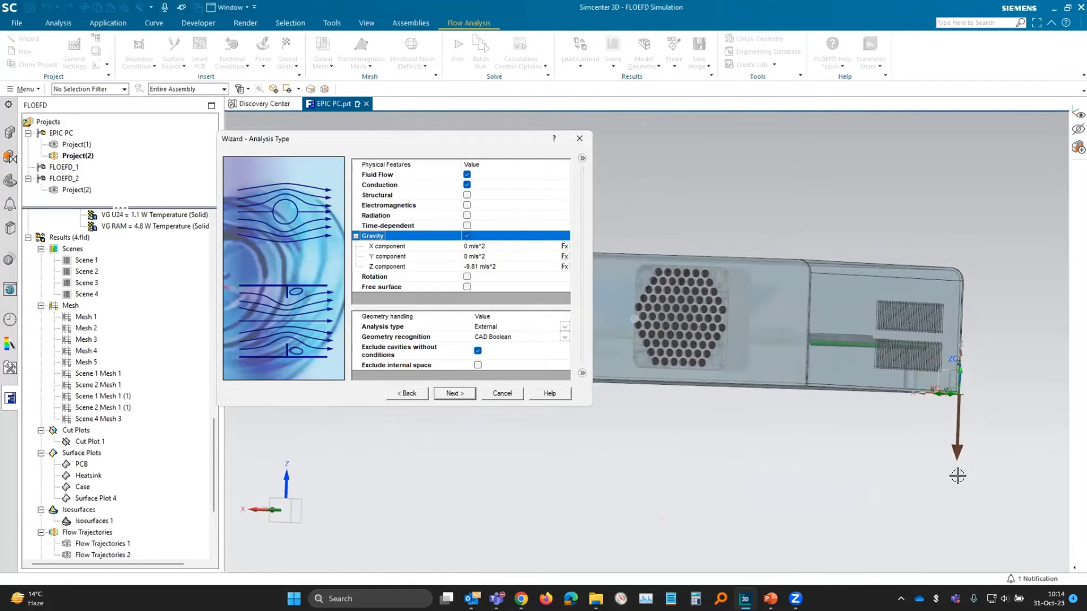
pyautogui.moveTo(957, 476); pyautogui.dragTo(825, 407, button='middle')
pyautogui.scroll(4, 825, 407)
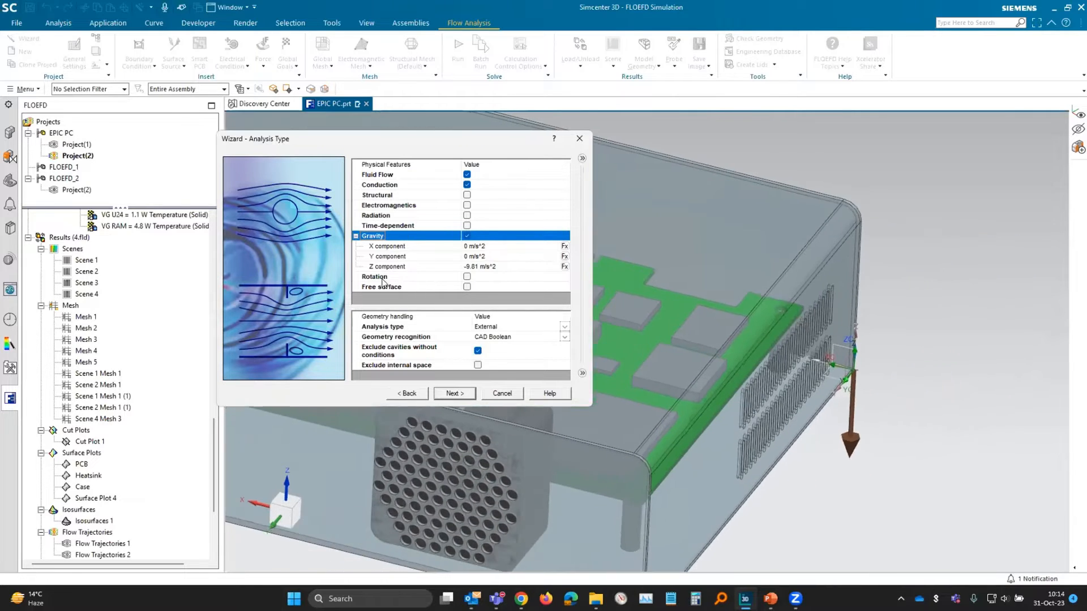
# Look over the Rotation and Free surface options, accept the analysis type settings and continue to the default fluid selection.
pyautogui.click(397, 277)
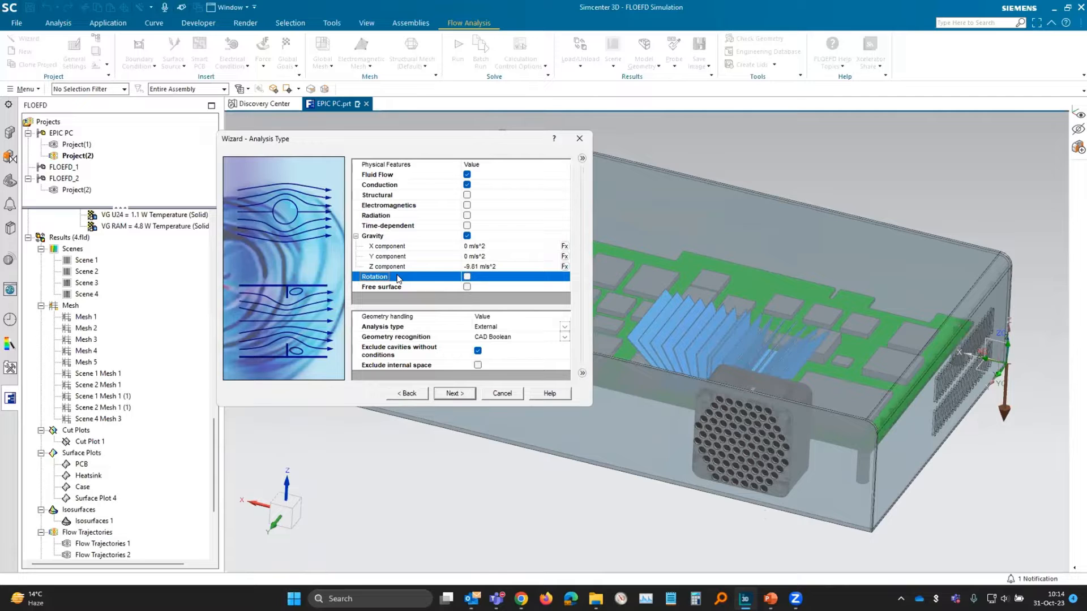
pyautogui.click(391, 286)
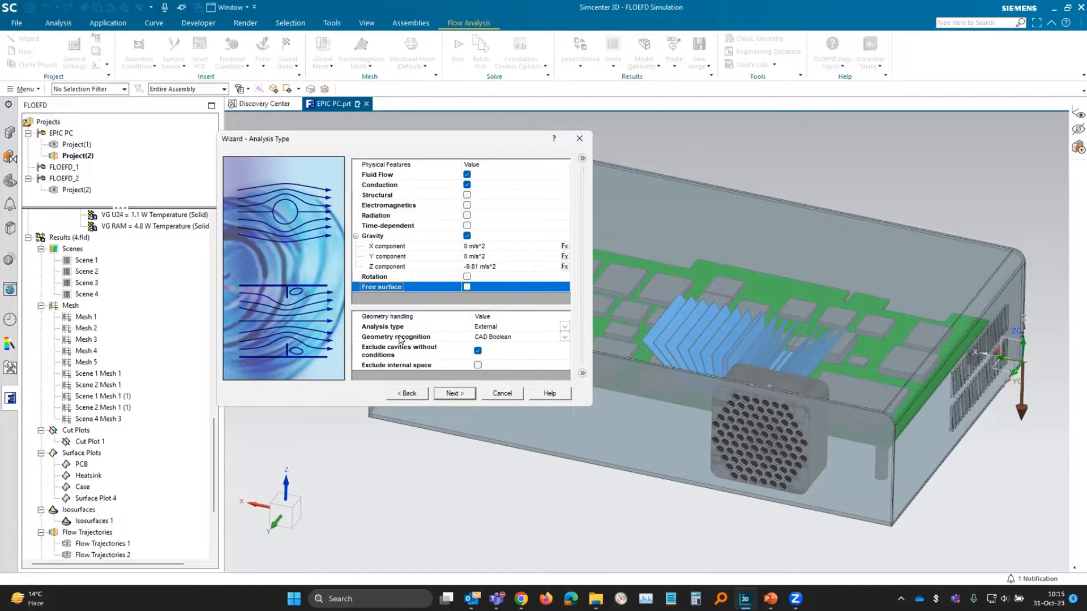
pyautogui.click(455, 396)
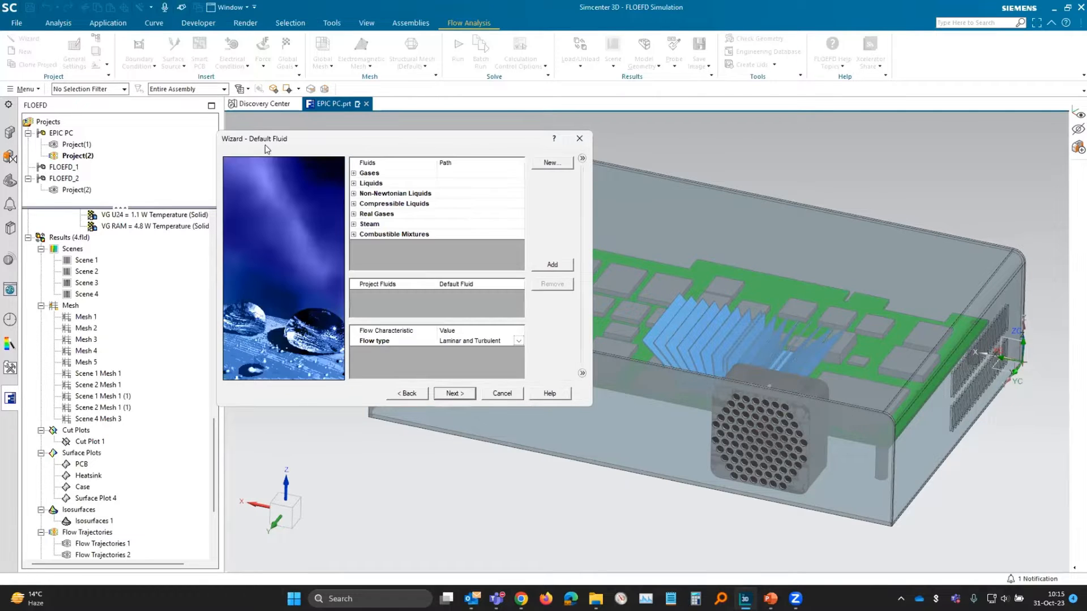
# Look through the pre-defined liquids, then add Air from the pre-defined gases as the project's default fluid.
pyautogui.click(353, 184)
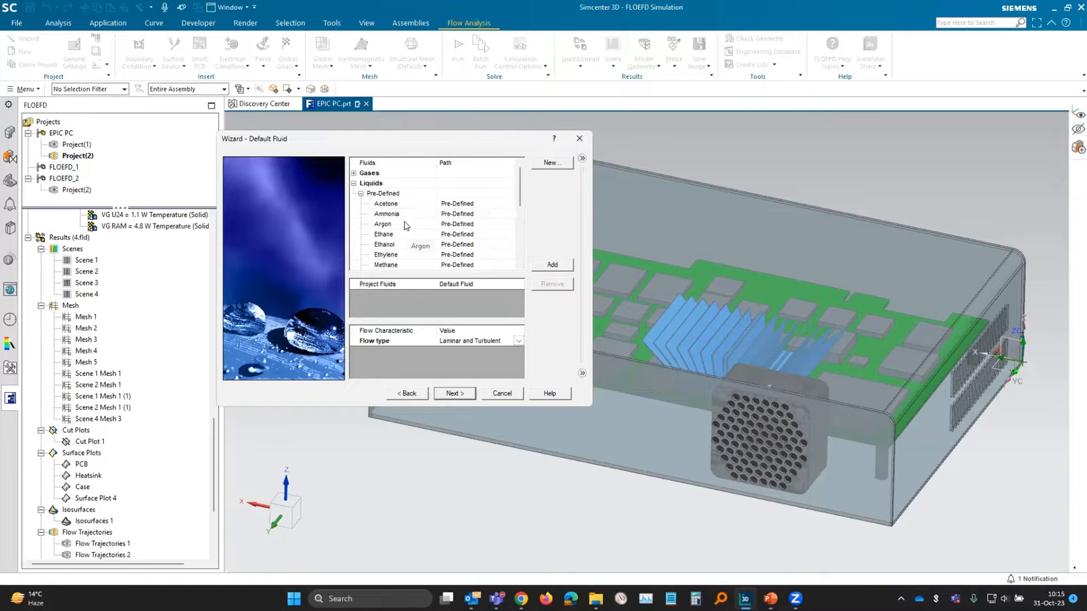
pyautogui.click(387, 272)
pyautogui.scroll(1, 377, 249)
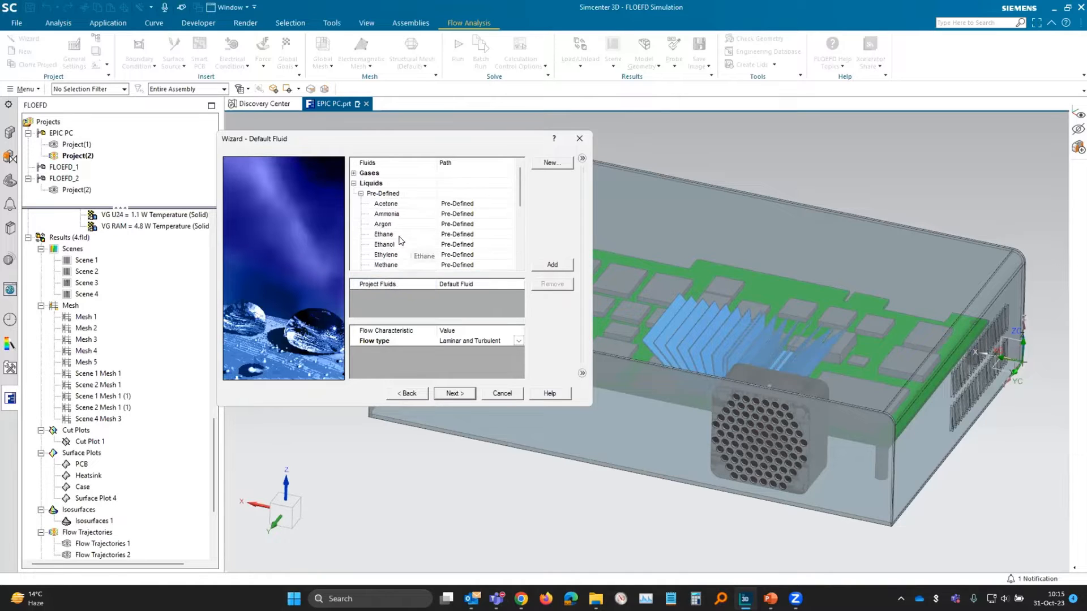
pyautogui.click(353, 183)
pyautogui.click(353, 173)
pyautogui.doubleClick(374, 203)
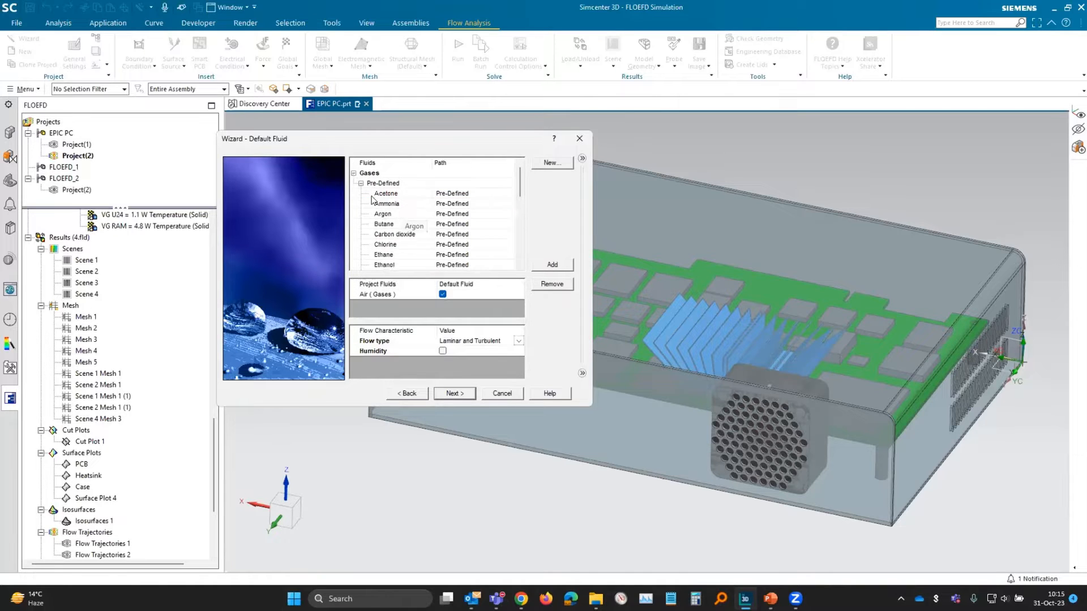
# Look over the Steam and Real Gases fluid categories, keep Air as default fluid and continue to the default solid selection.
pyautogui.click(353, 173)
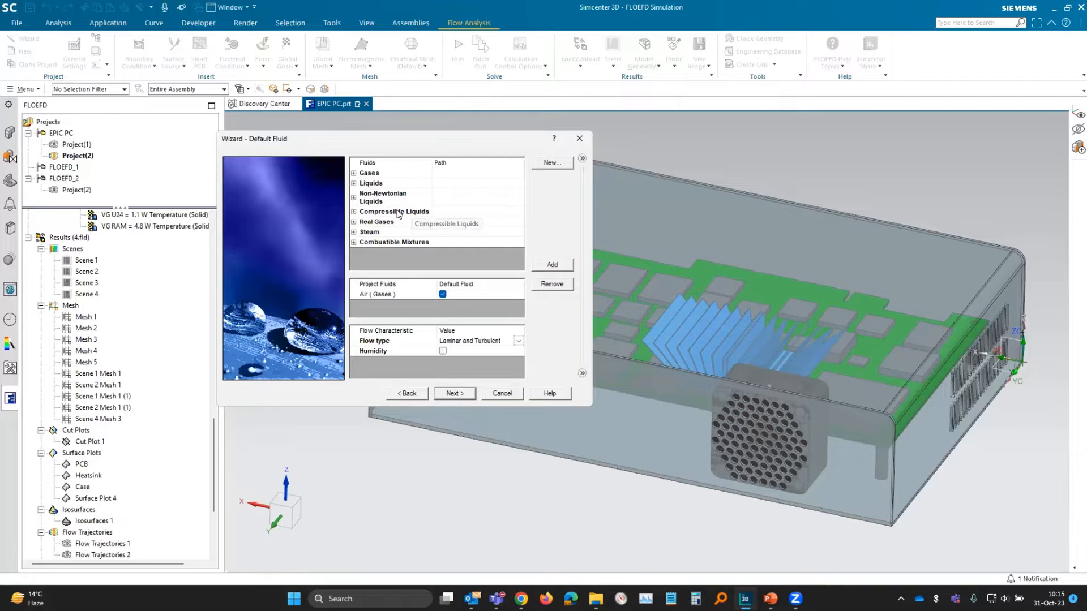
pyautogui.click(353, 232)
pyautogui.click(400, 254)
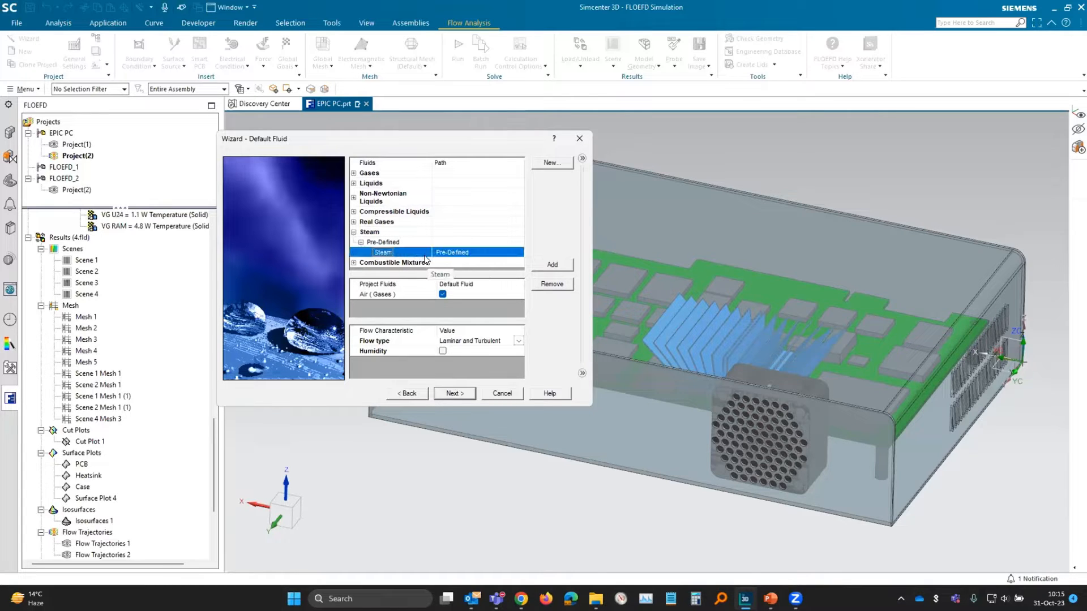
pyautogui.click(353, 222)
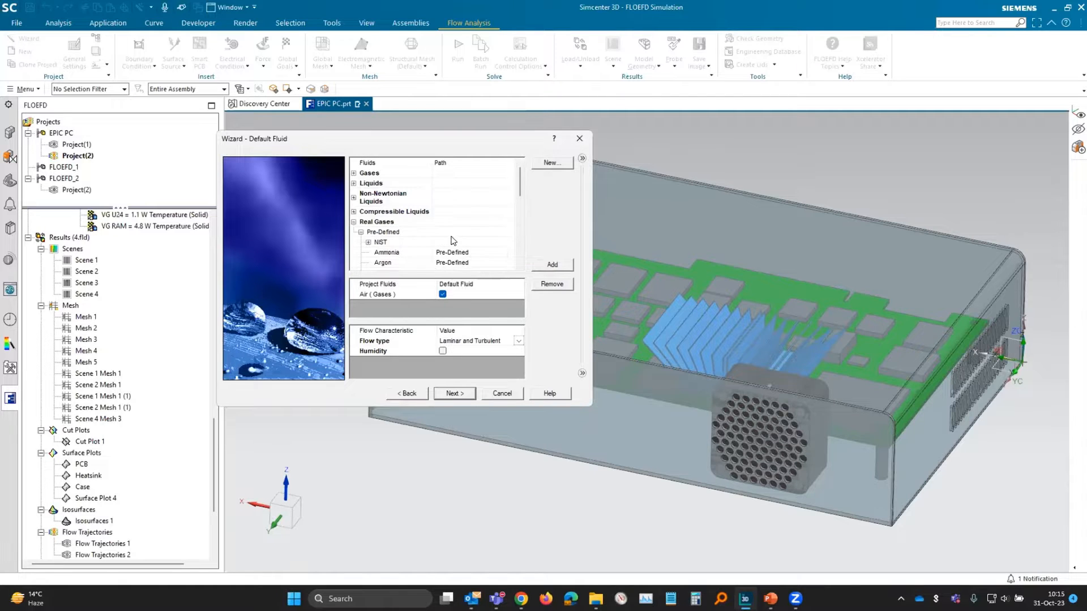
pyautogui.click(353, 222)
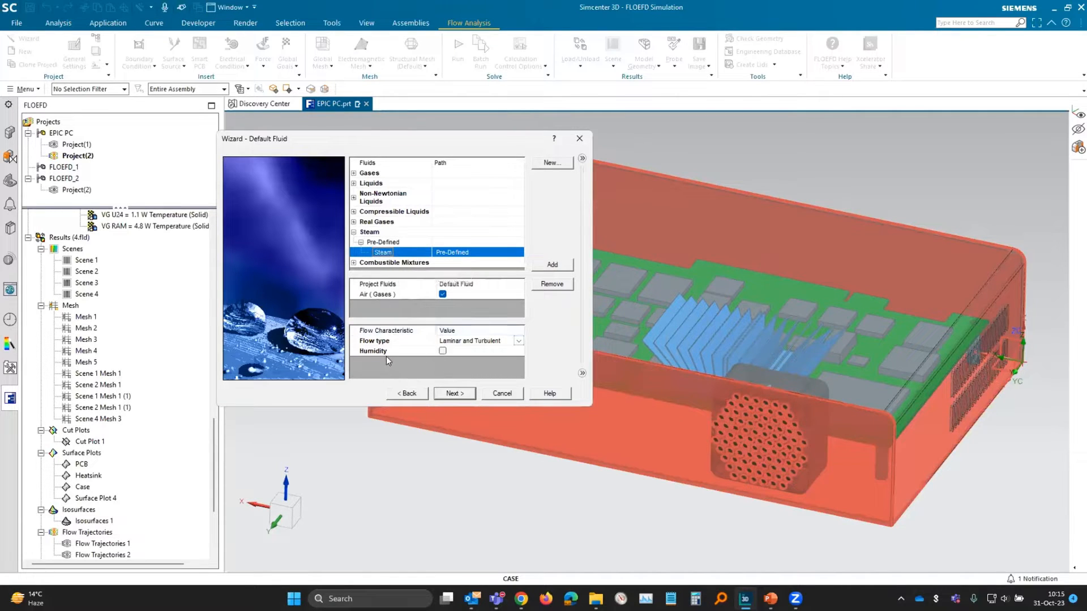
pyautogui.click(353, 173)
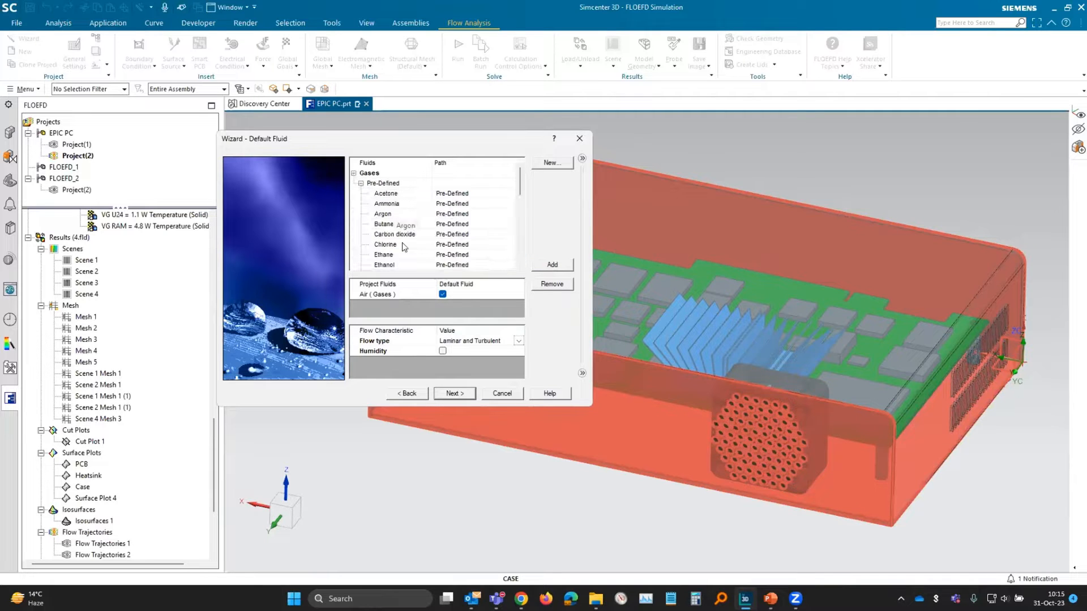
pyautogui.click(467, 399)
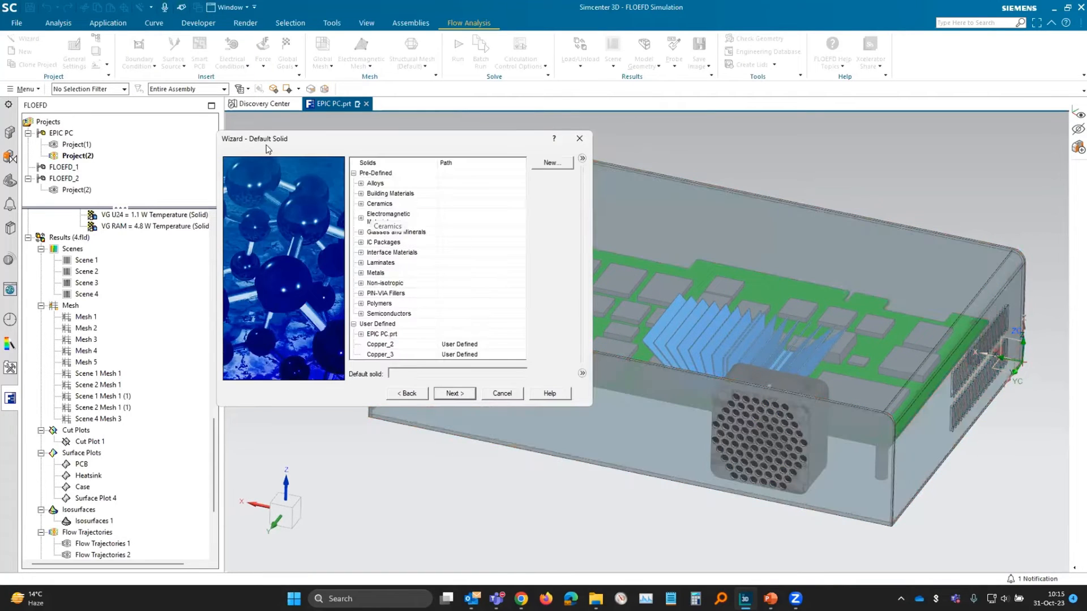
# Choose Steel (Mild) from the pre-defined alloys as the default solid and continue to the wall conditions.
pyautogui.click(360, 183)
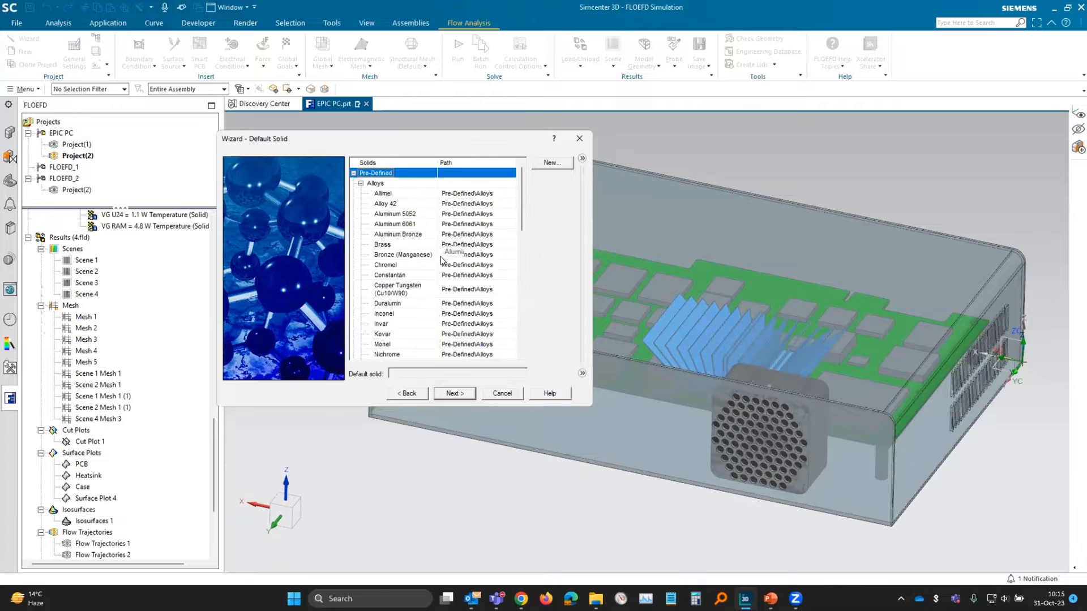
pyautogui.scroll(-3, 422, 323)
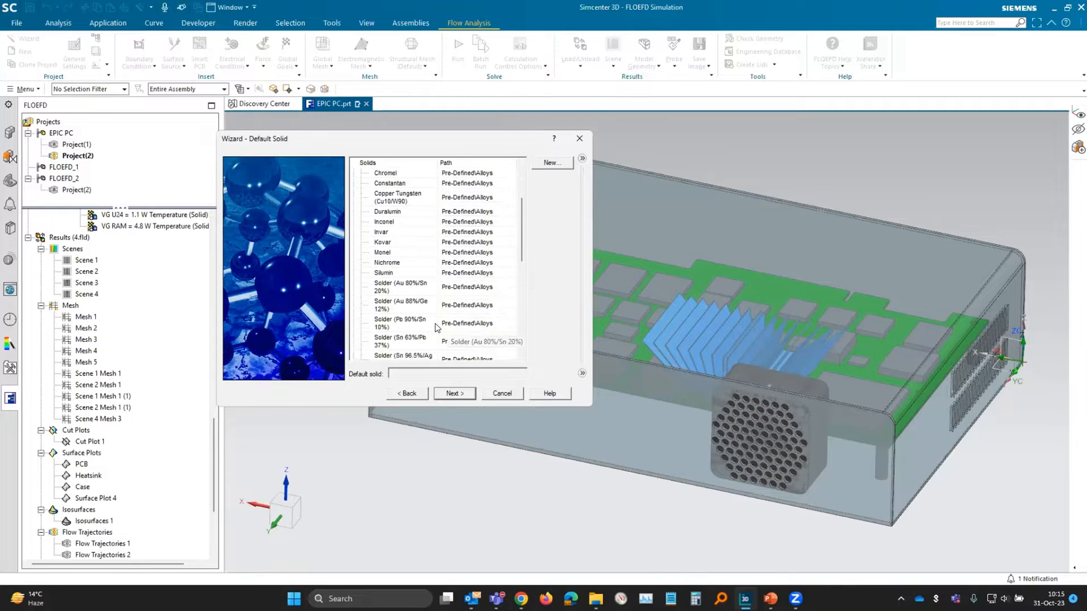
pyautogui.scroll(-2, 420, 344)
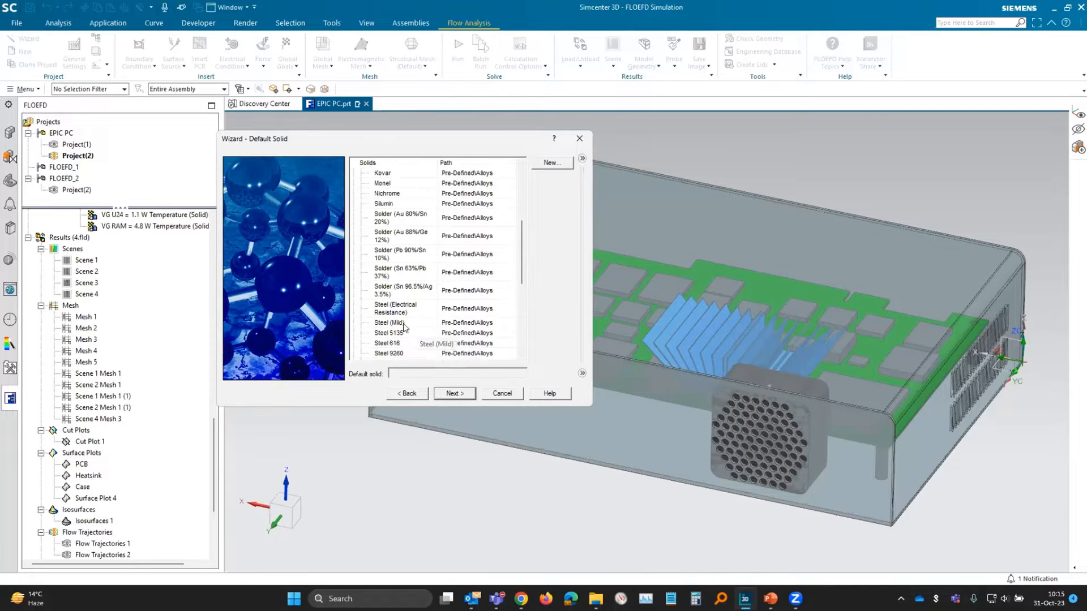
pyautogui.click(415, 322)
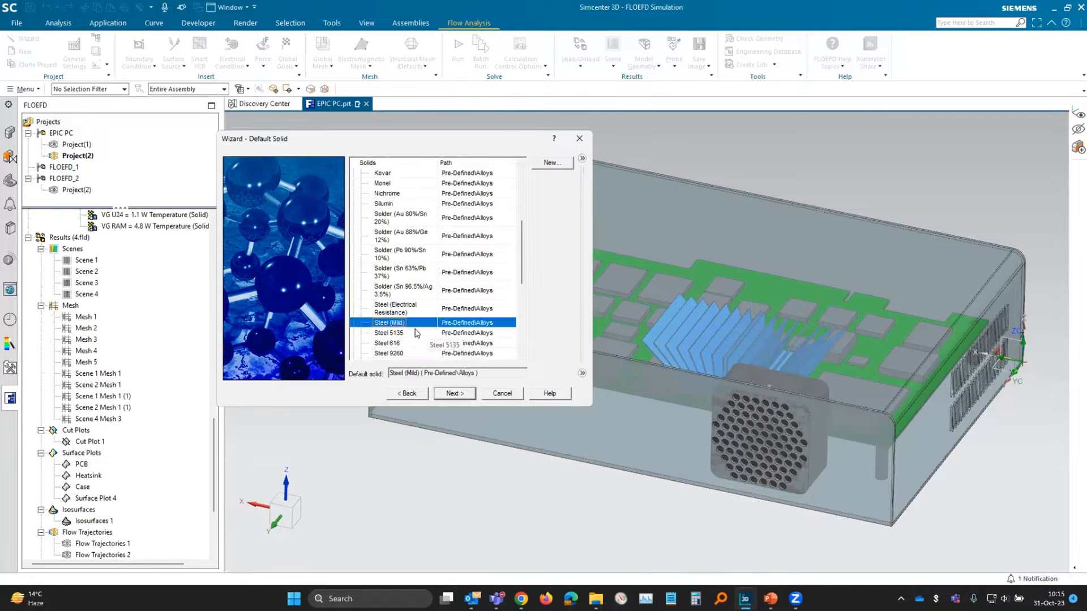
pyautogui.click(458, 394)
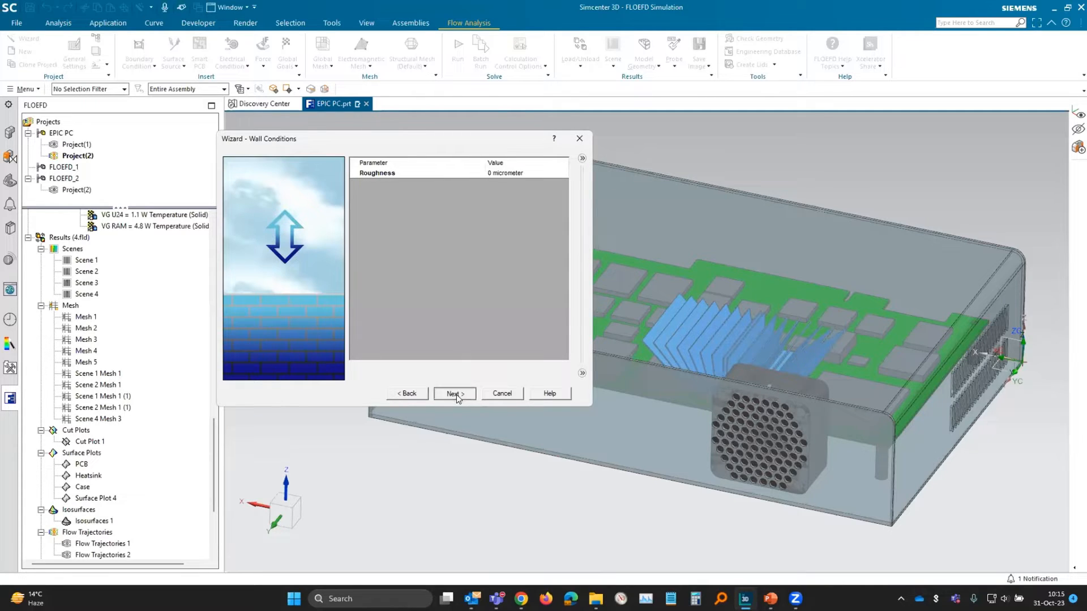
# Accept the default wall roughness, set the initial and ambient temperature to 45 °C and finish the wizard.
pyautogui.click(456, 394)
pyautogui.moveTo(451, 142); pyautogui.dragTo(450, 136)
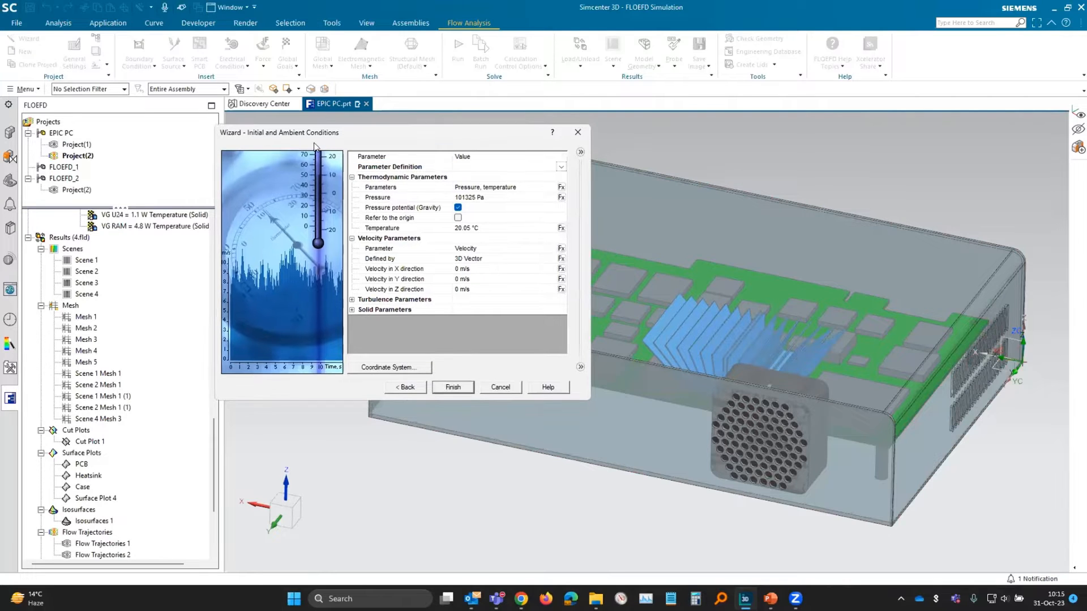
pyautogui.click(469, 230)
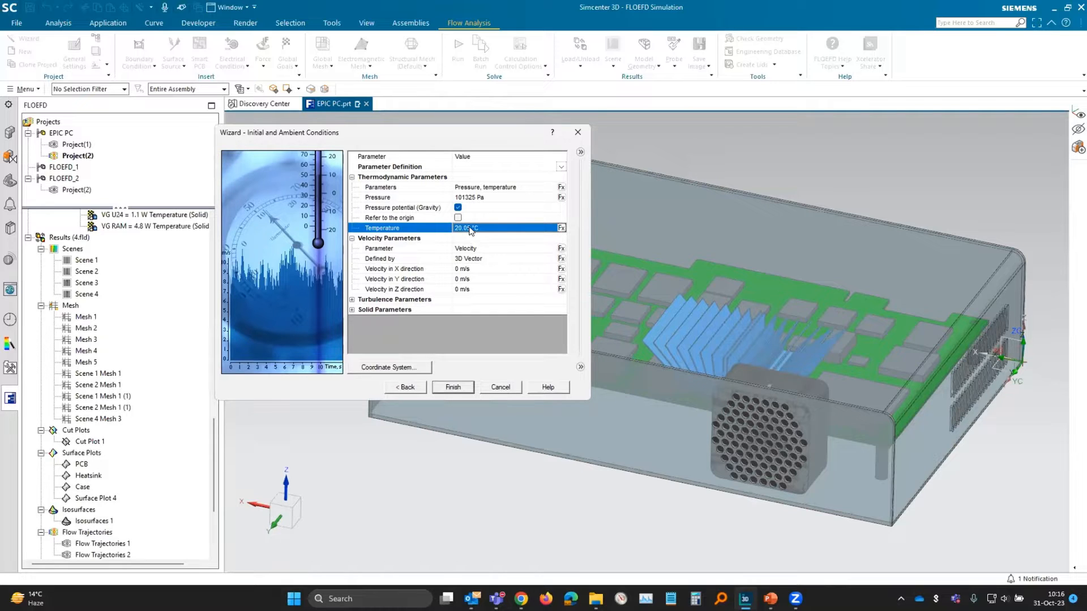
pyautogui.write('45')
pyautogui.press('Return')
pyautogui.click(453, 388)
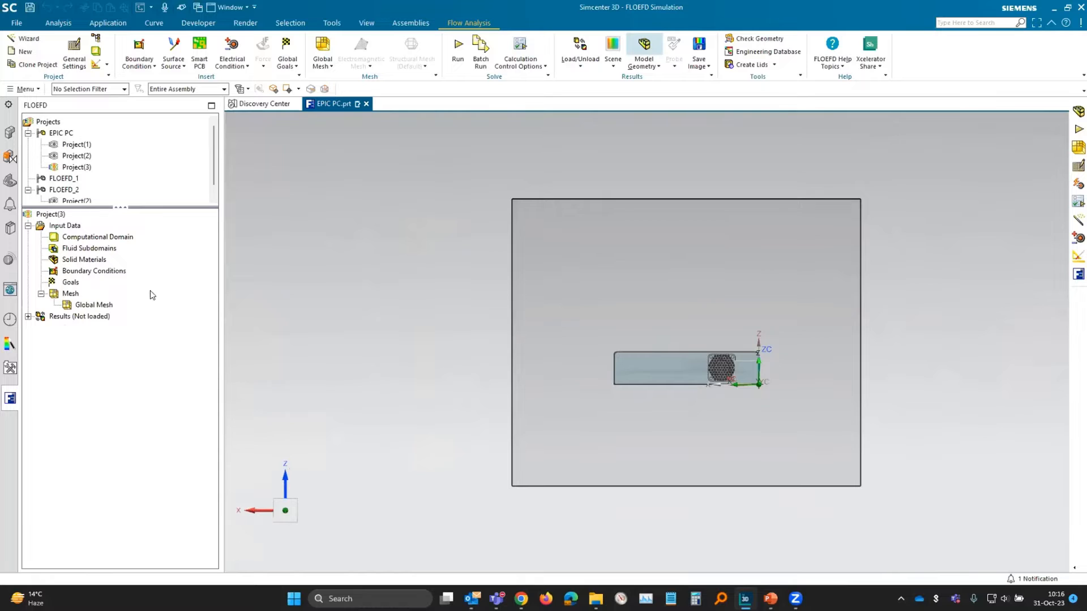
# Shrink the computational domain around the enclosure in X, Y and Z, with Z running from about -52 mm to about 105 mm.
pyautogui.click(88, 237)
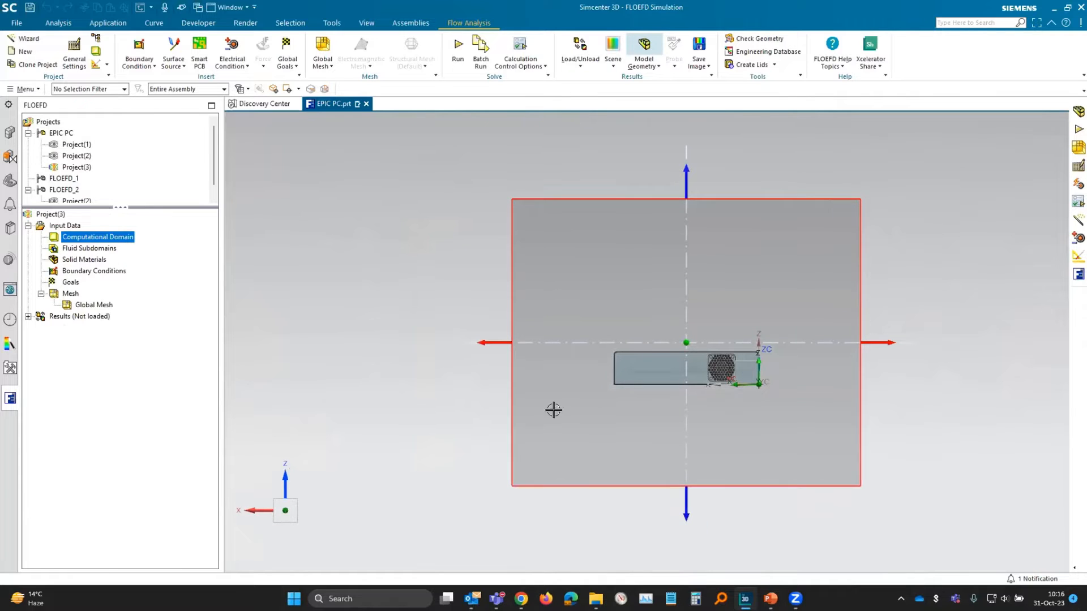
pyautogui.moveTo(487, 344); pyautogui.dragTo(540, 345)
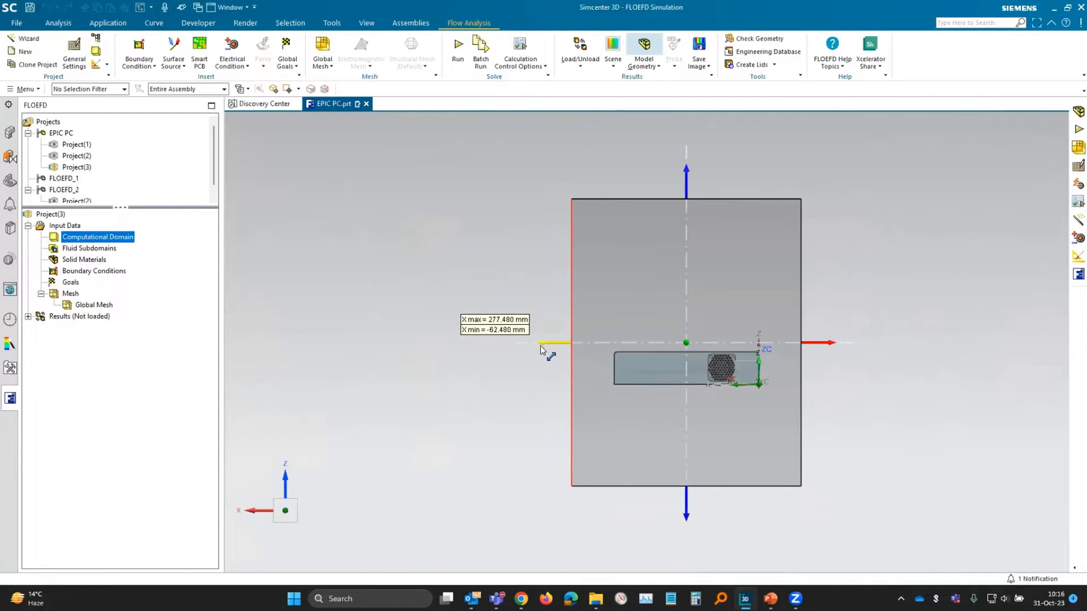
pyautogui.moveTo(686, 518); pyautogui.dragTo(686, 452)
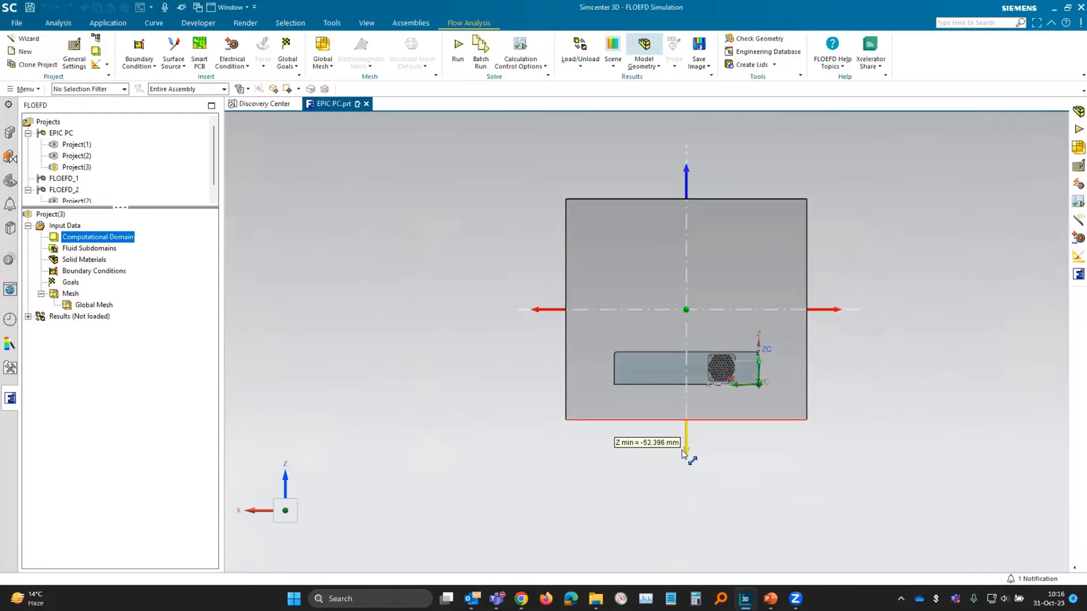
pyautogui.moveTo(681, 170); pyautogui.dragTo(690, 286)
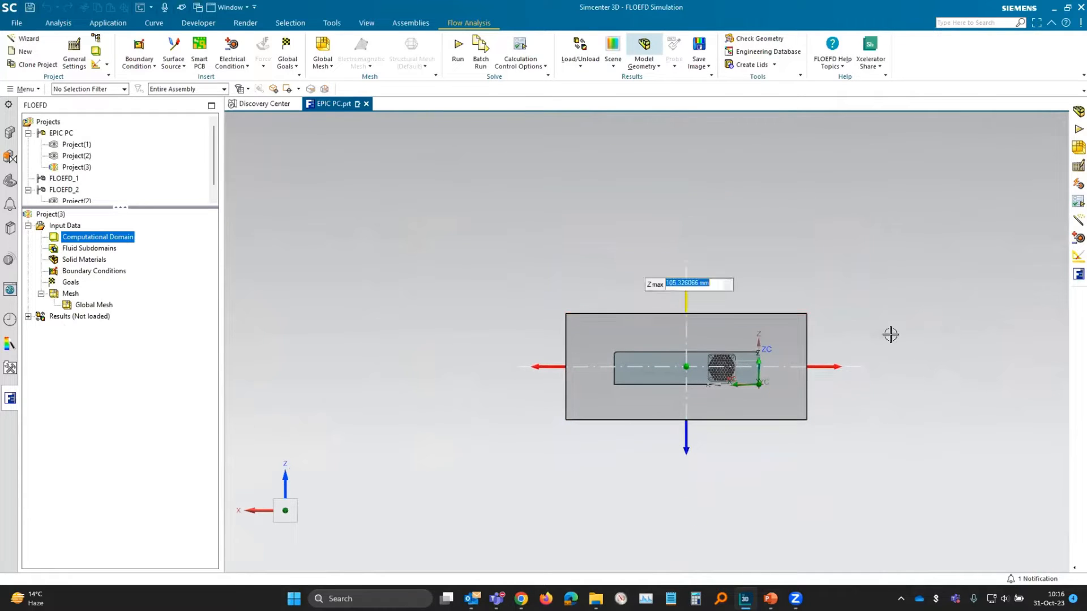
pyautogui.moveTo(902, 347); pyautogui.dragTo(798, 350, button='middle')
pyautogui.moveTo(518, 366); pyautogui.dragTo(564, 369)
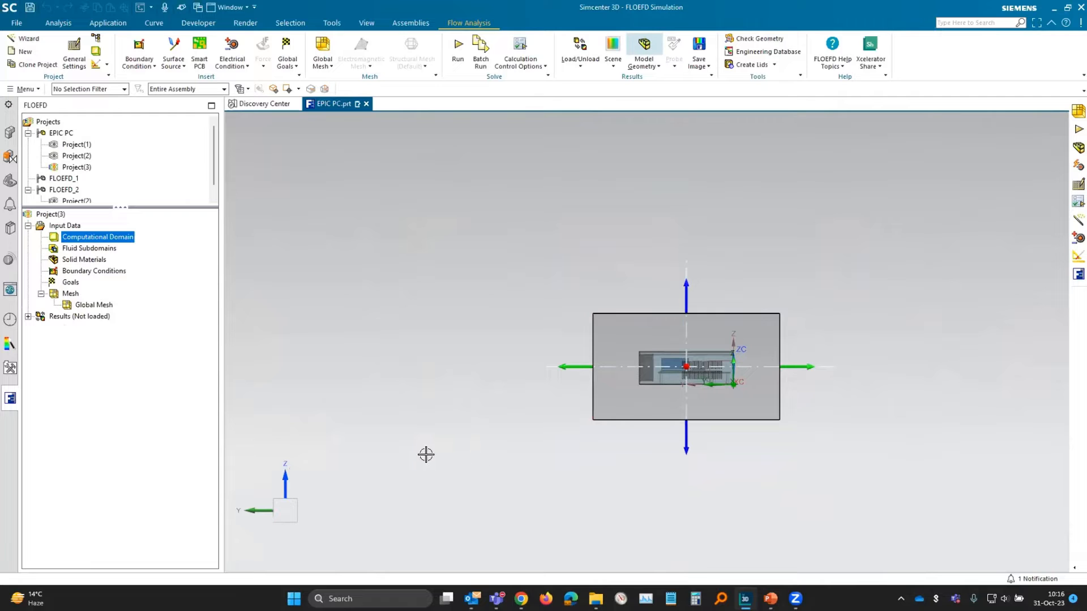
pyautogui.click(431, 342)
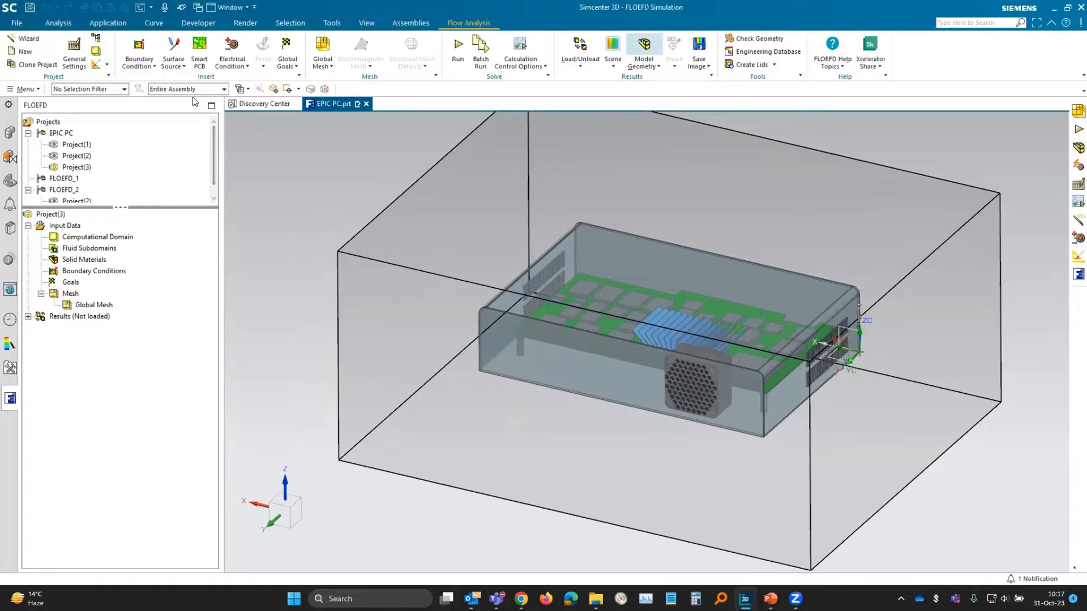
pyautogui.click(178, 67)
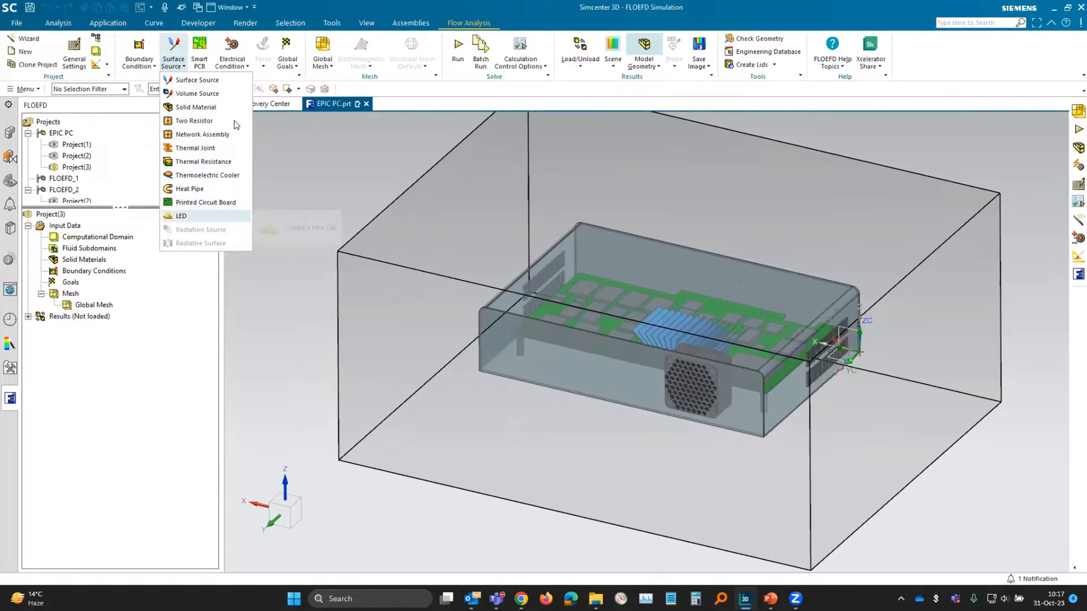
pyautogui.click(232, 62)
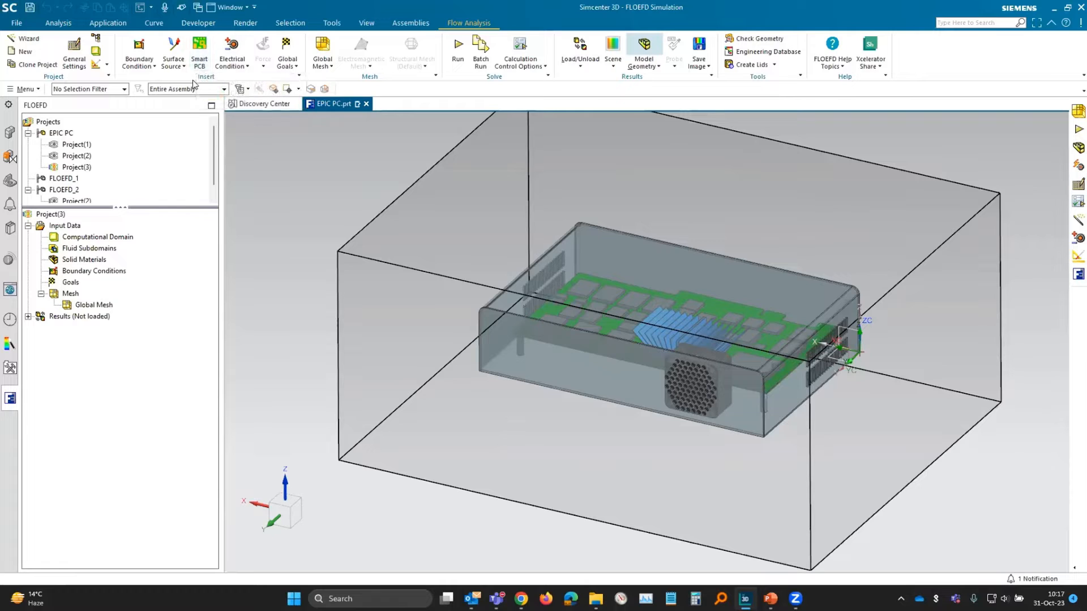
# Launch EDA Import and load the ODB++ board file dxtoplevel.tgz from the DxTopLevel folder with the default ODB++ options.
pyautogui.click(775, 66)
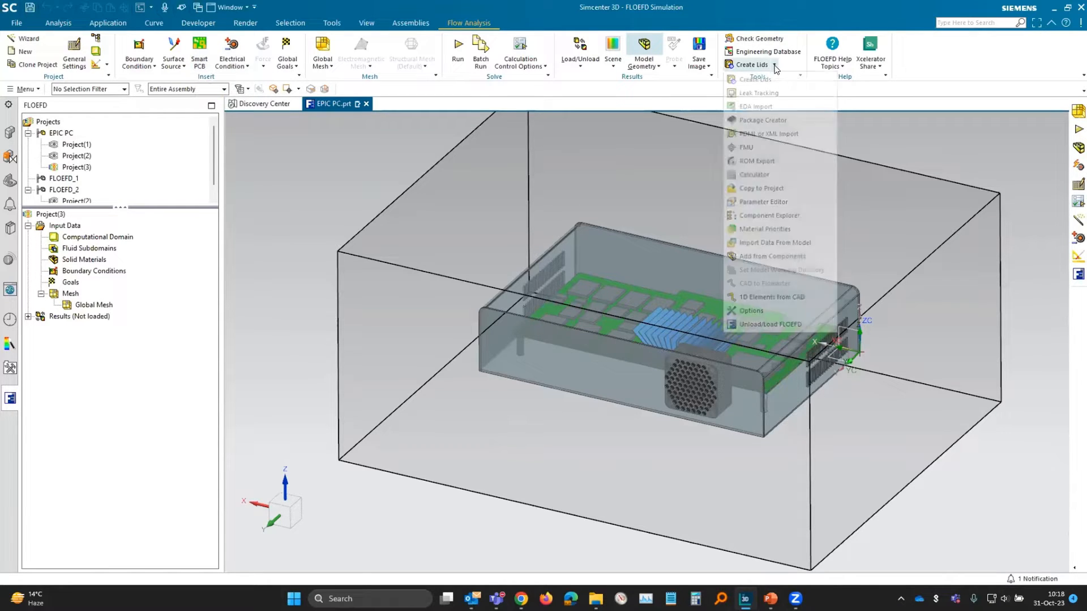
pyautogui.click(800, 107)
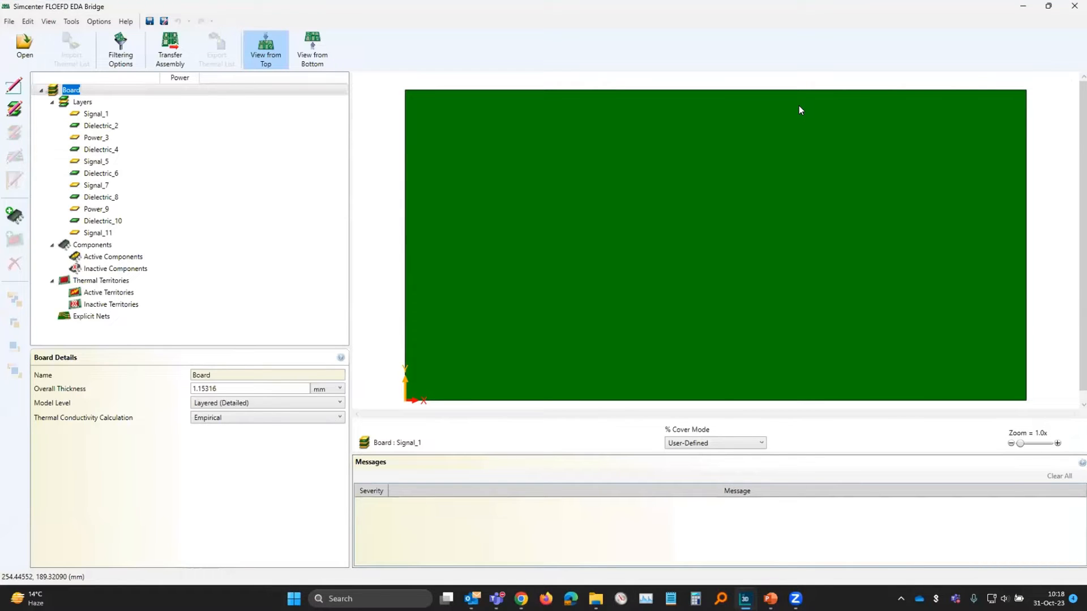
pyautogui.click(25, 48)
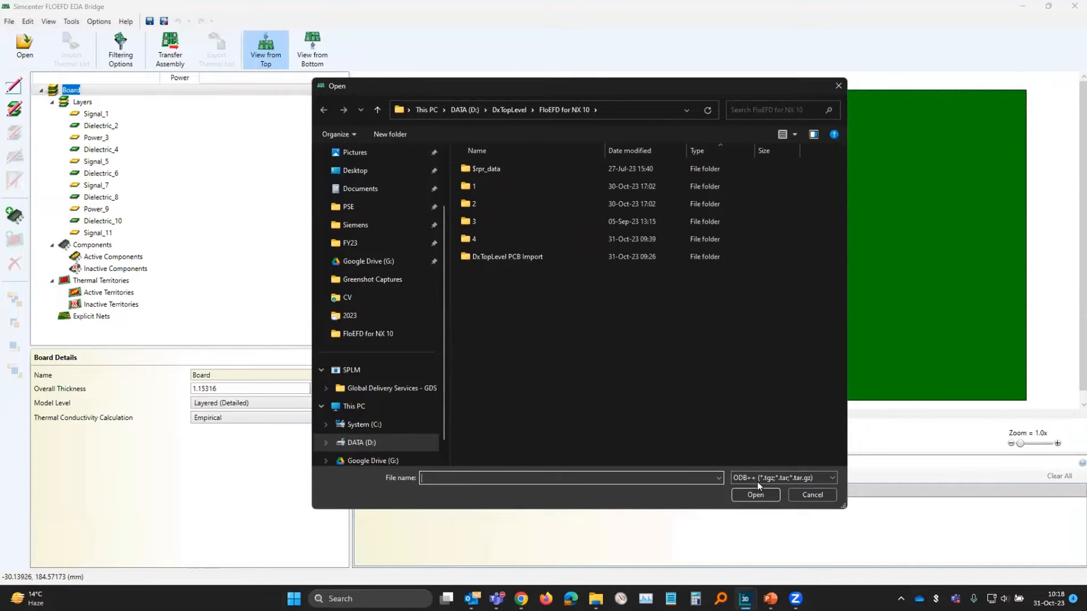
pyautogui.click(340, 442)
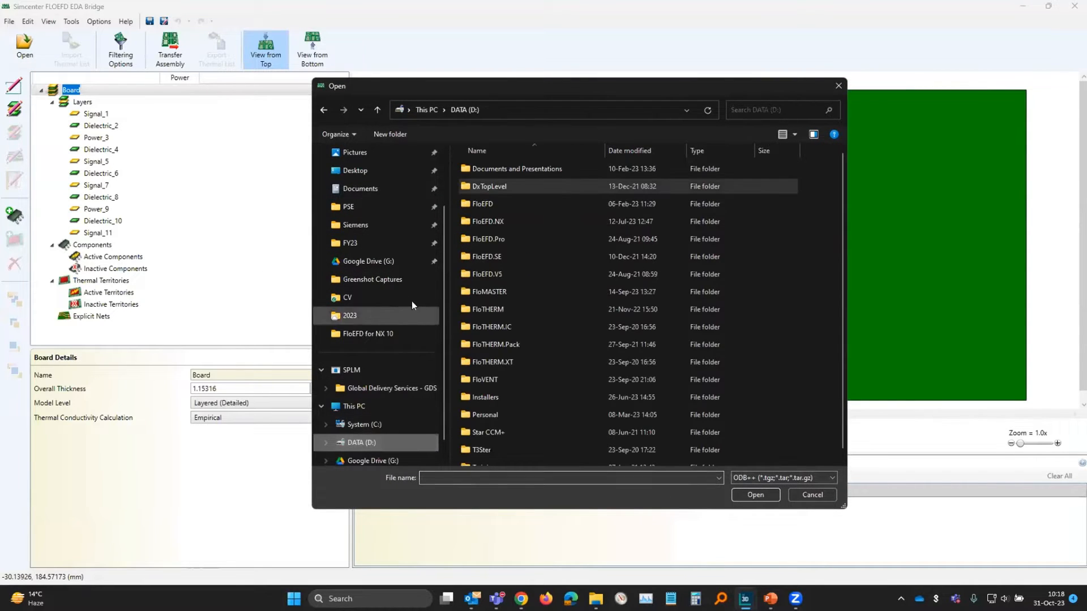
pyautogui.doubleClick(511, 184)
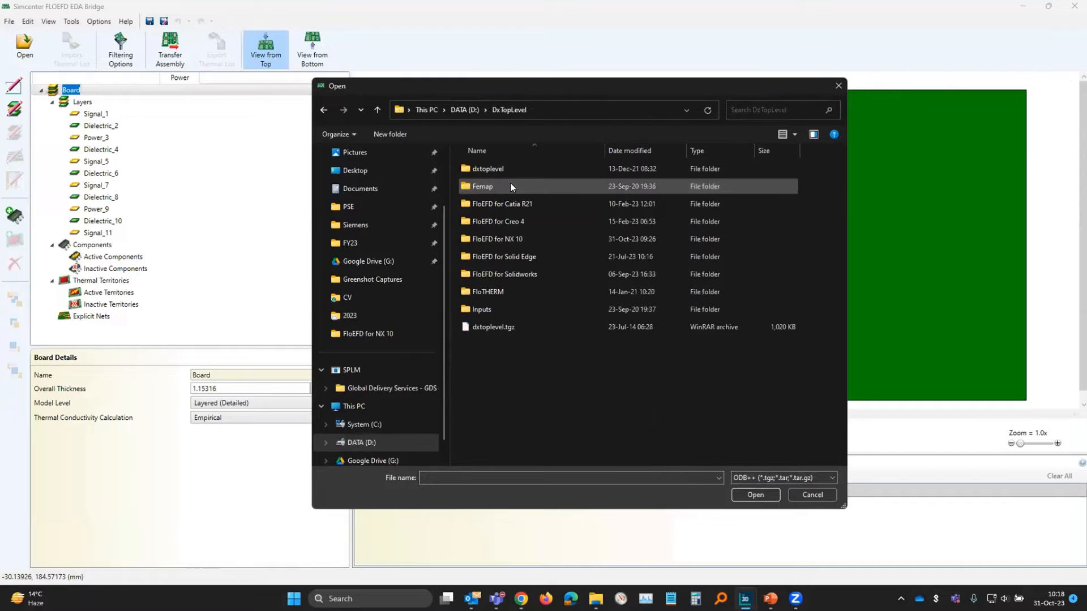
pyautogui.doubleClick(500, 327)
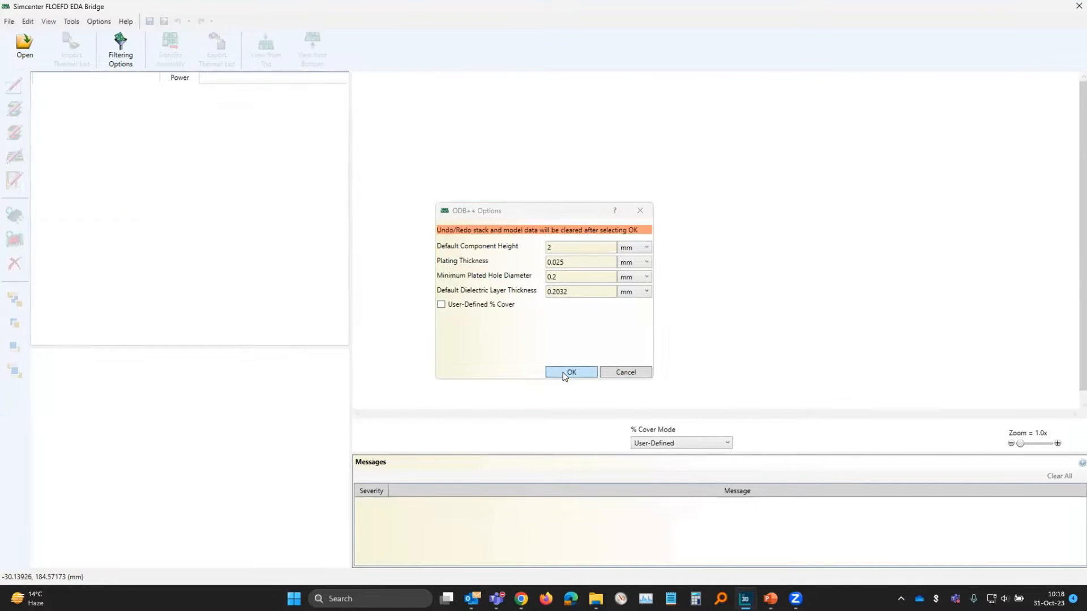
pyautogui.click(568, 372)
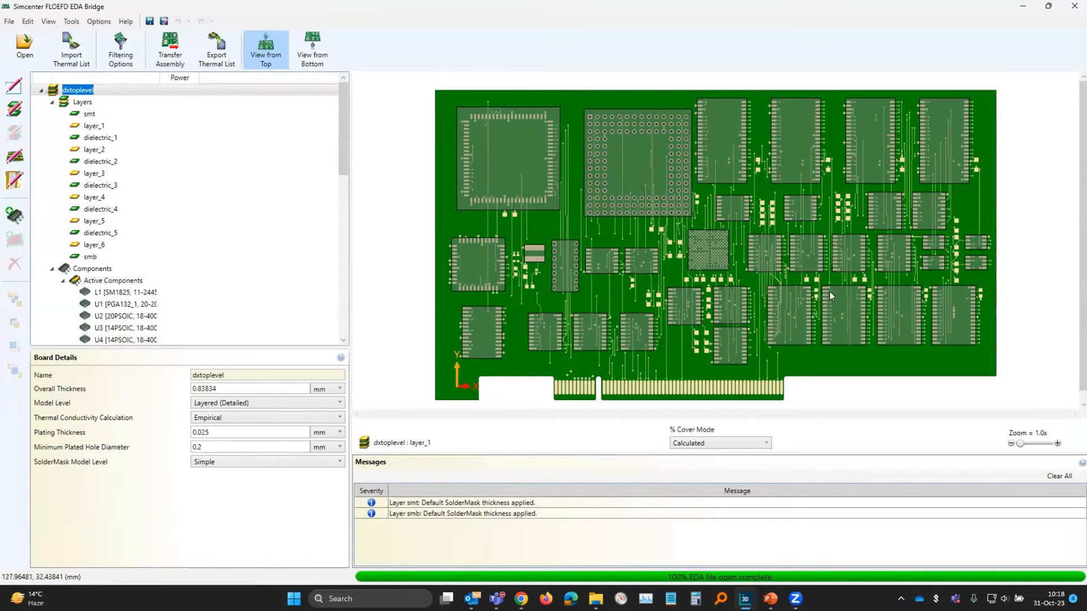
# Inspect copper layers layer_1 through layer_6 of the dxtoplevel board in turn, finishing with a close look at the BGA area on layer_6.
pyautogui.click(96, 126)
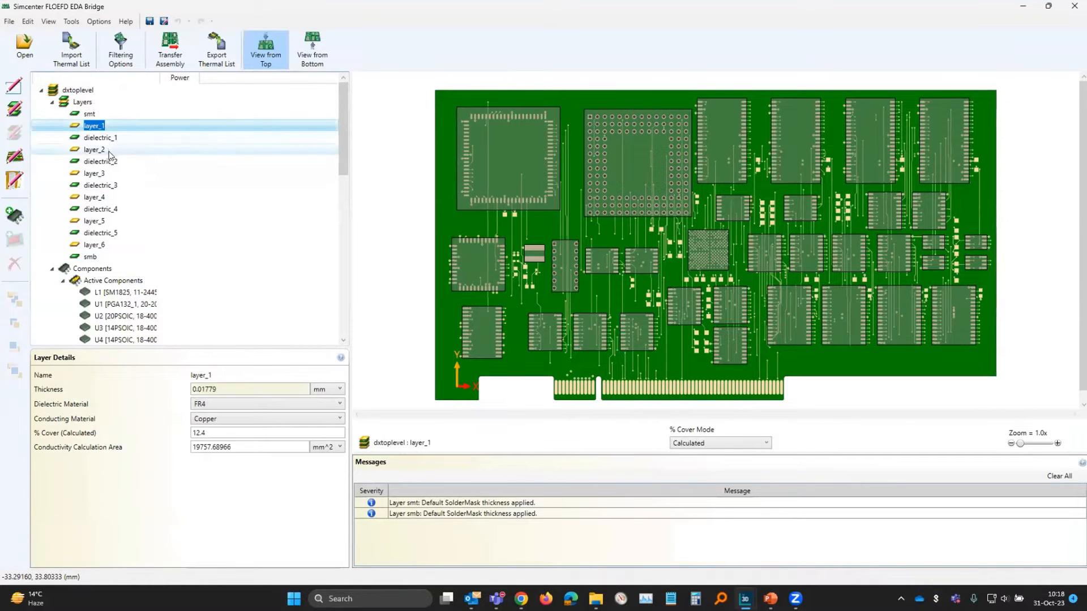
pyautogui.click(111, 152)
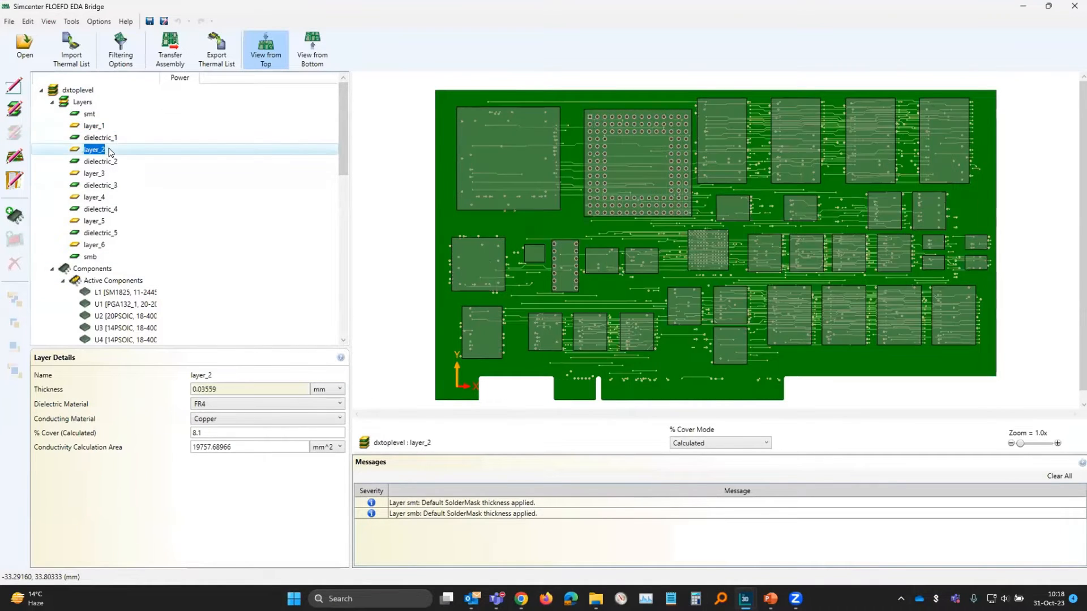
pyautogui.click(102, 176)
pyautogui.click(105, 198)
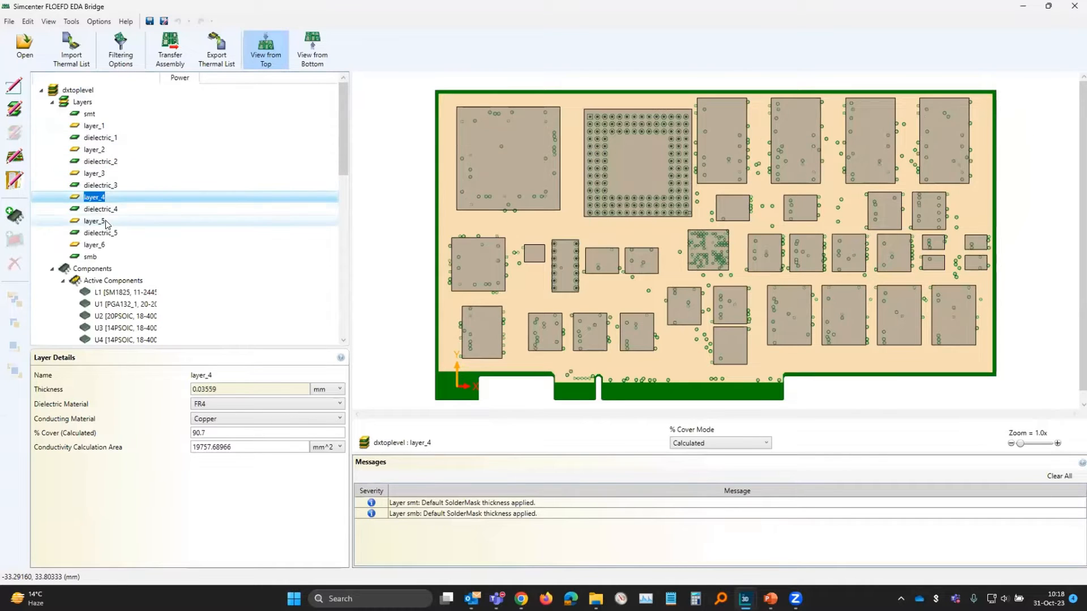
pyautogui.click(105, 223)
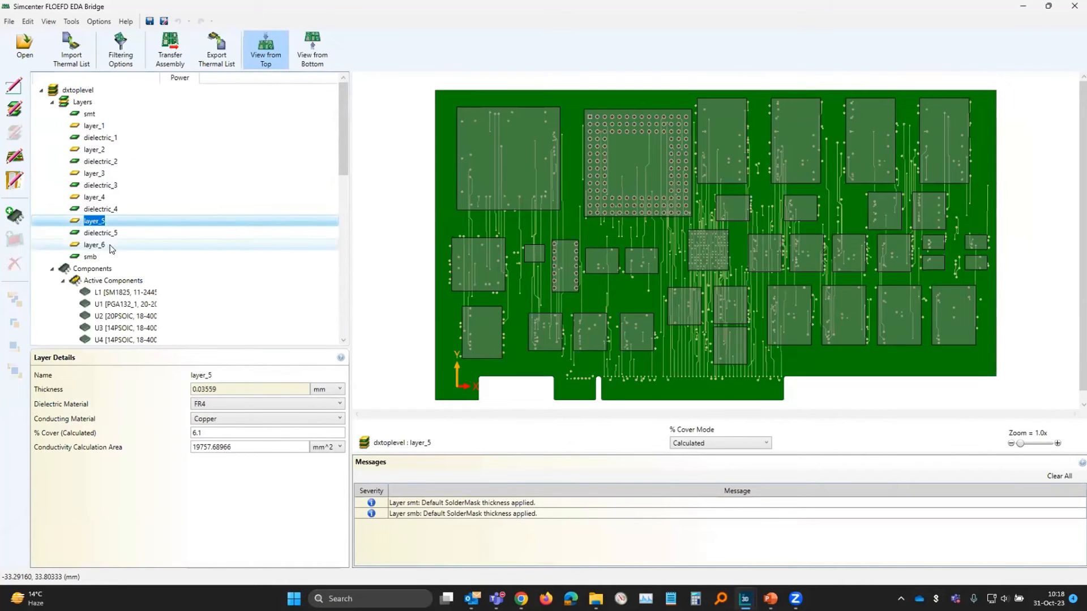
pyautogui.click(113, 243)
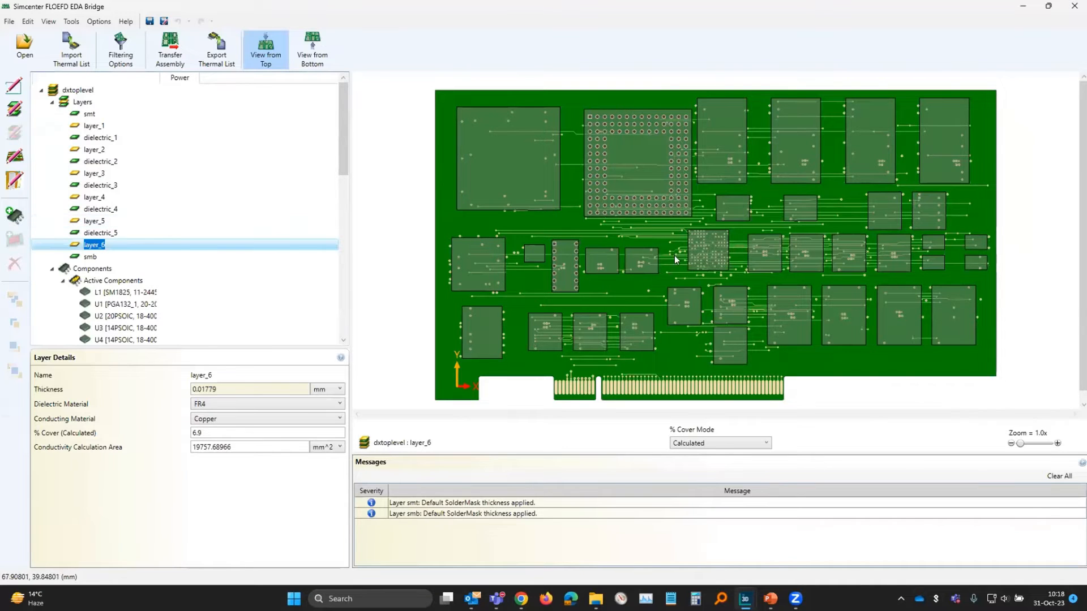
pyautogui.scroll(5, 696, 247)
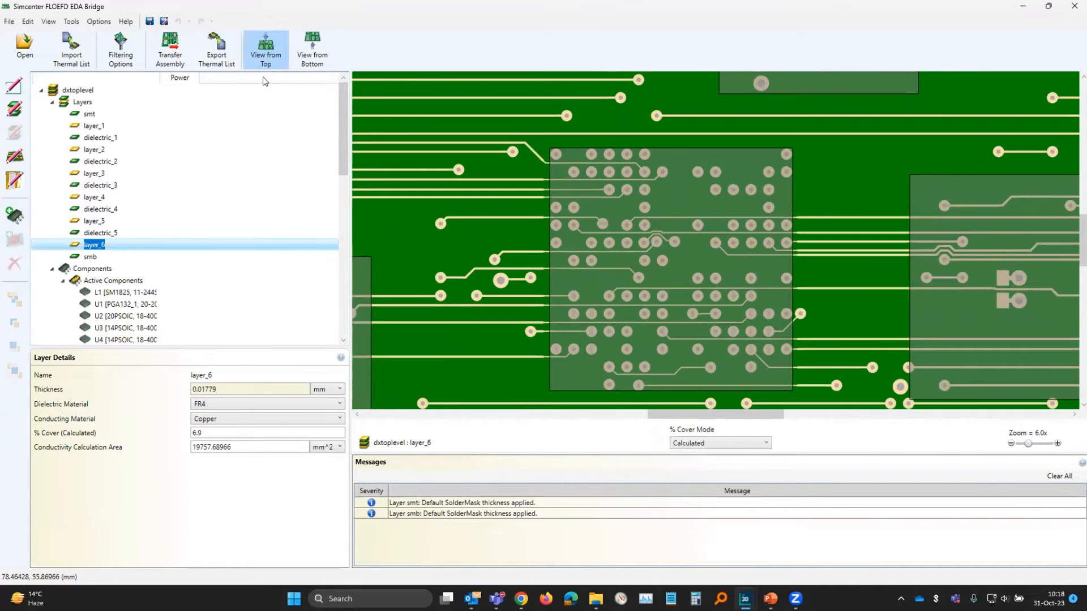
# Compare traces, vias and copper planes around the BGA on layer_1, dielectric_1, layer_2, dielectric_2, layer_3 and layer_4.
pyautogui.click(94, 125)
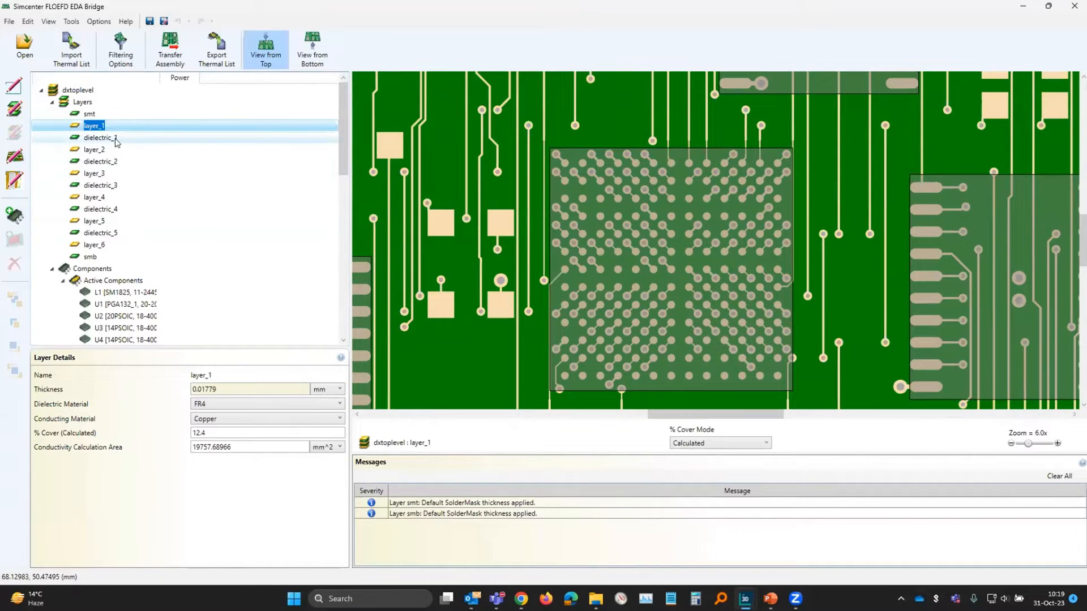
pyautogui.click(108, 138)
pyautogui.scroll(5, 720, 287)
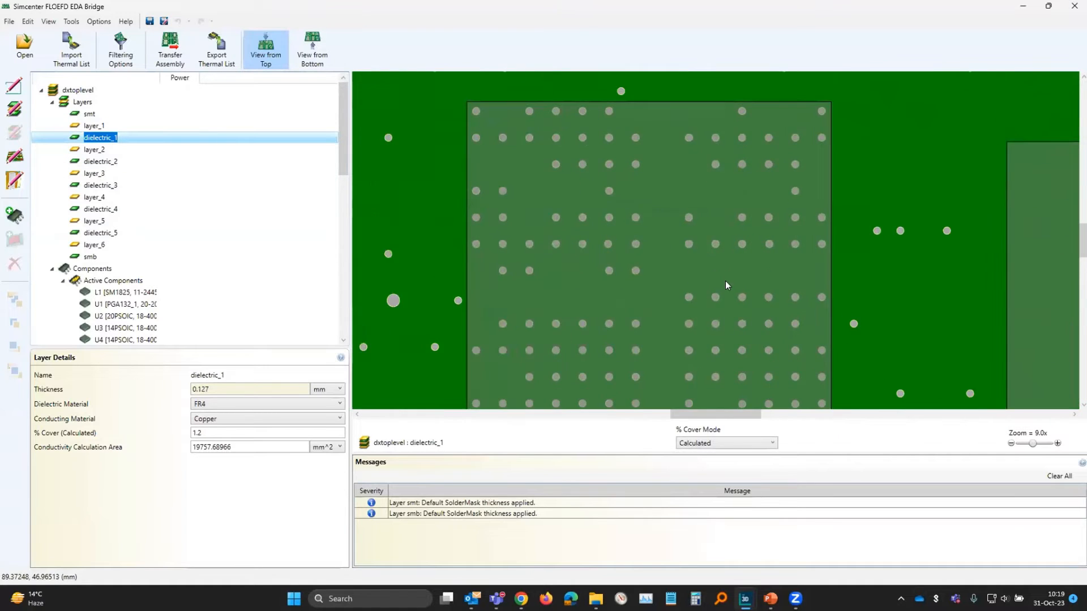
pyautogui.scroll(1, 713, 252)
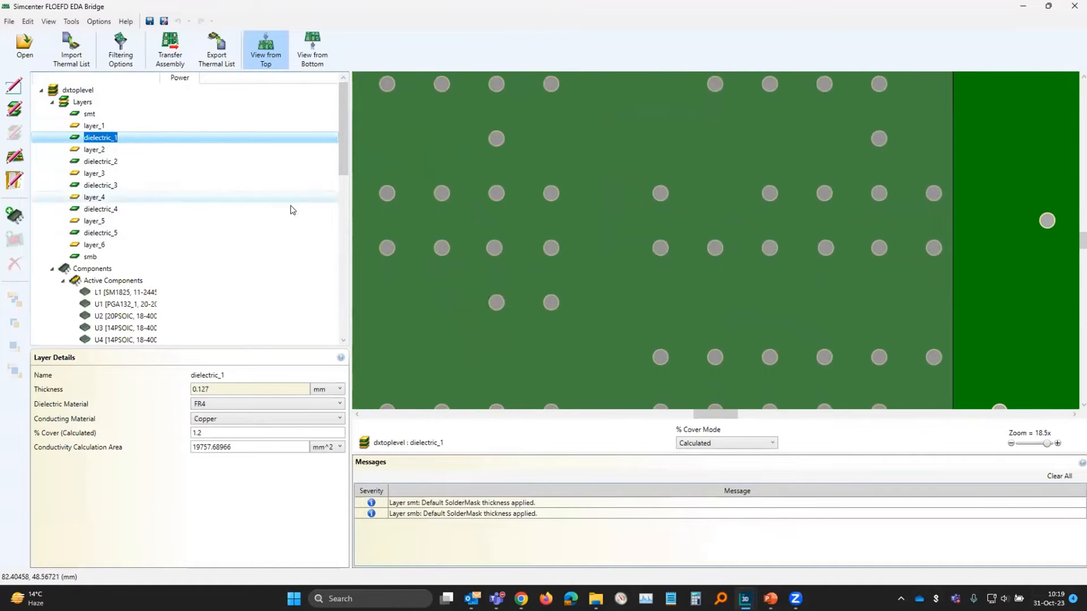
pyautogui.click(158, 152)
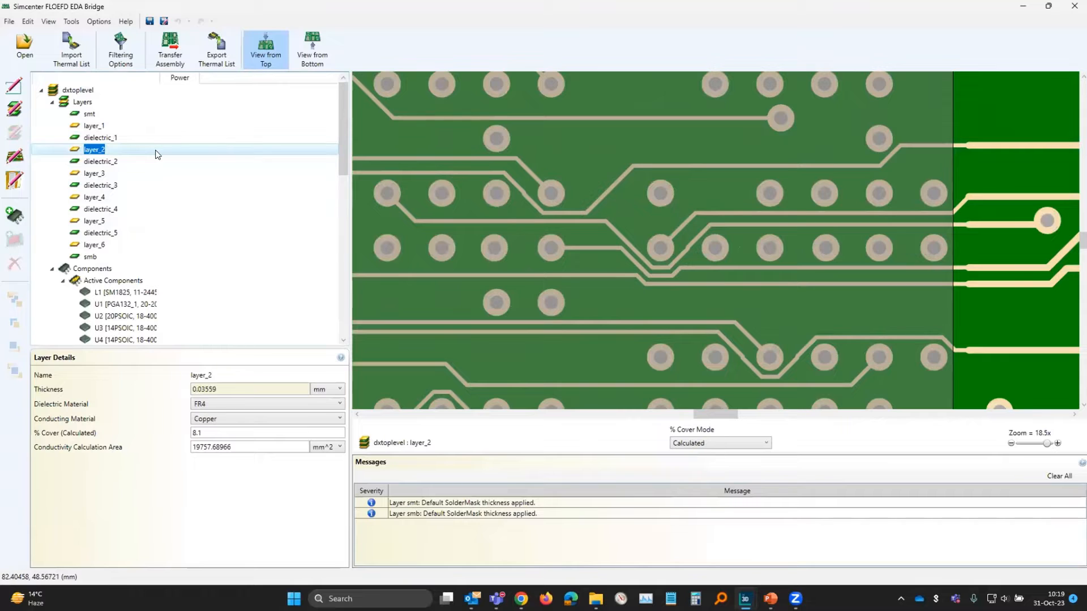
pyautogui.click(139, 164)
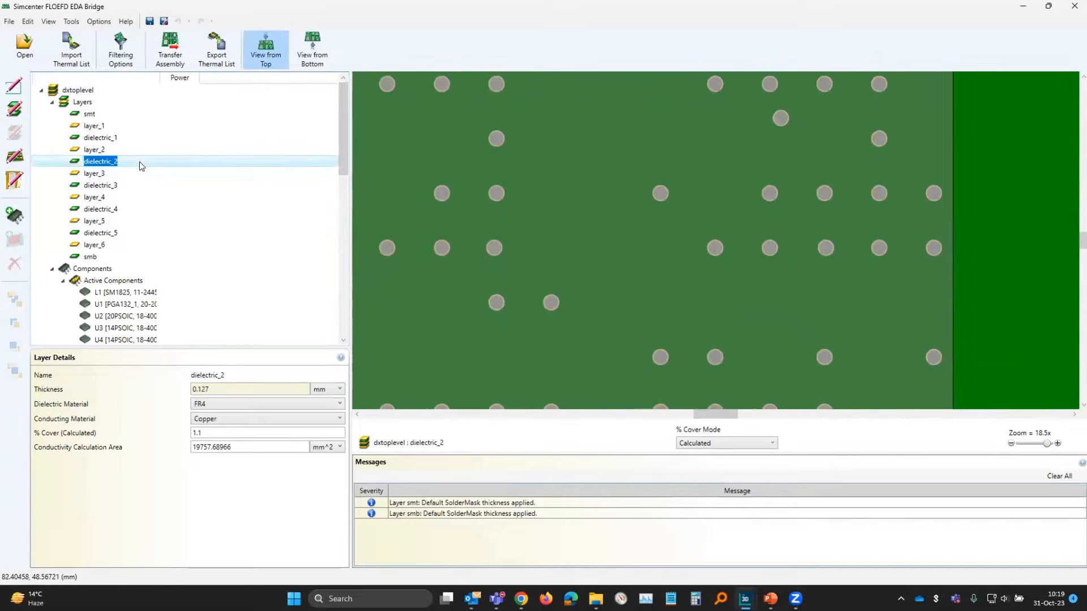
pyautogui.click(141, 175)
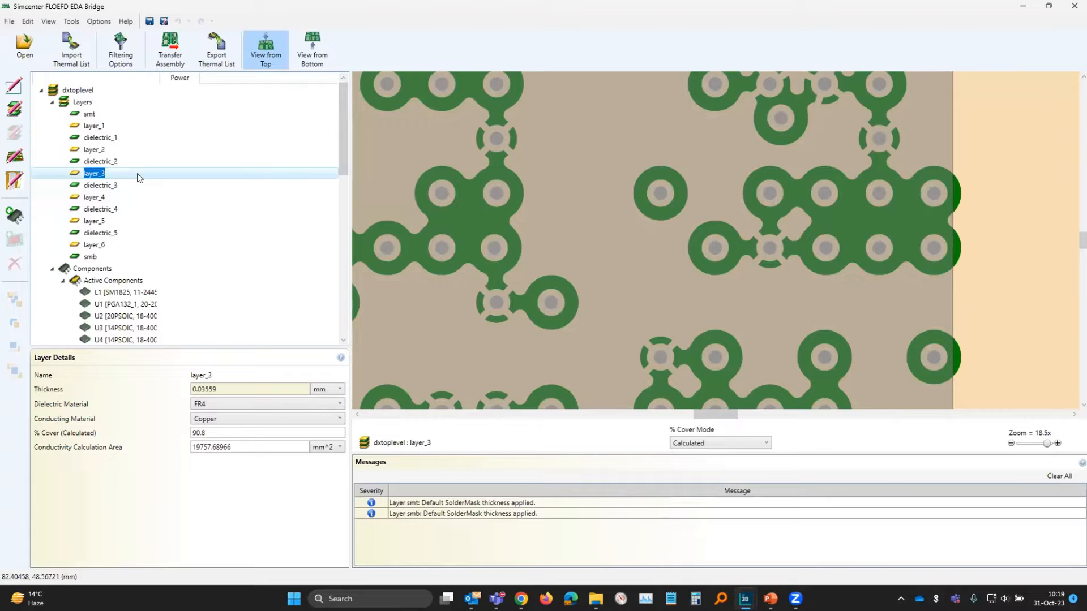
pyautogui.click(113, 198)
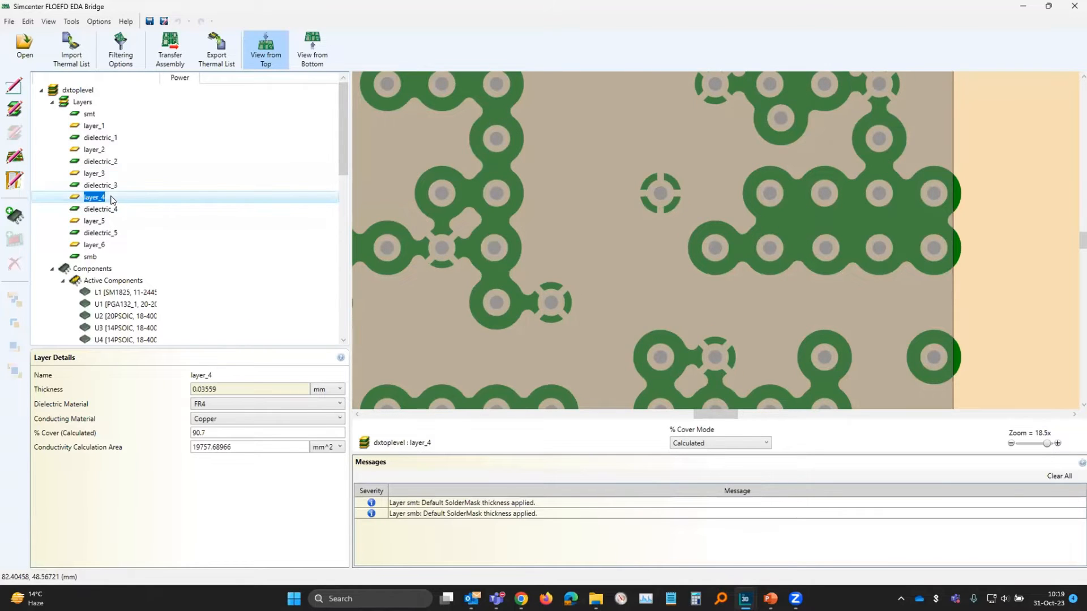
pyautogui.scroll(-3, 776, 222)
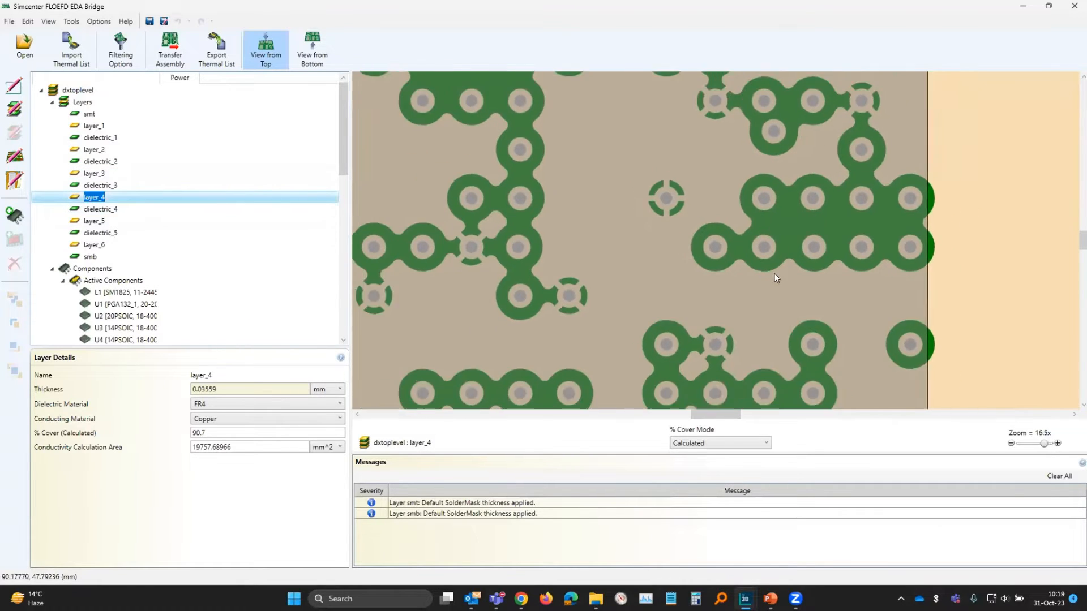
pyautogui.scroll(-4, 776, 276)
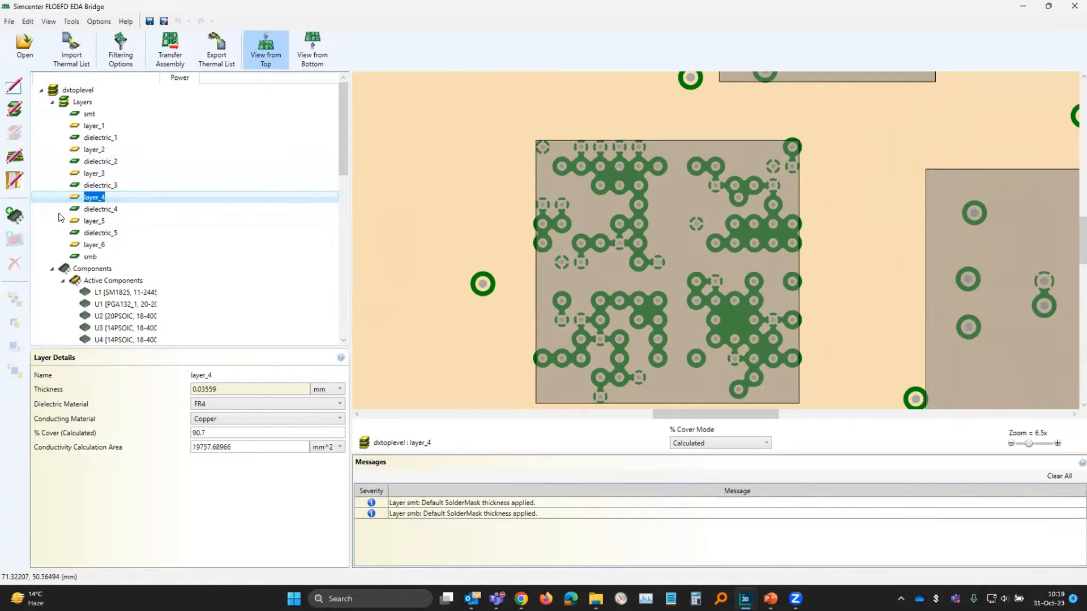
# Examine the trace routing under the BGA on layer_5 and layer_6, ending with the whole board in view.
pyautogui.click(113, 221)
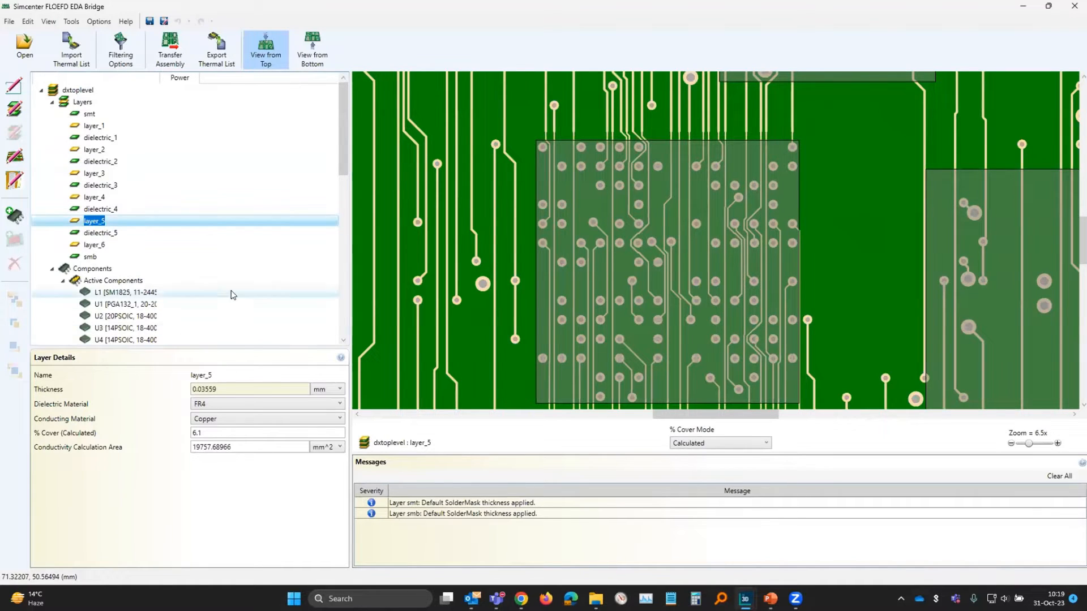
pyautogui.click(133, 244)
pyautogui.scroll(2, 527, 244)
pyautogui.scroll(2, 643, 253)
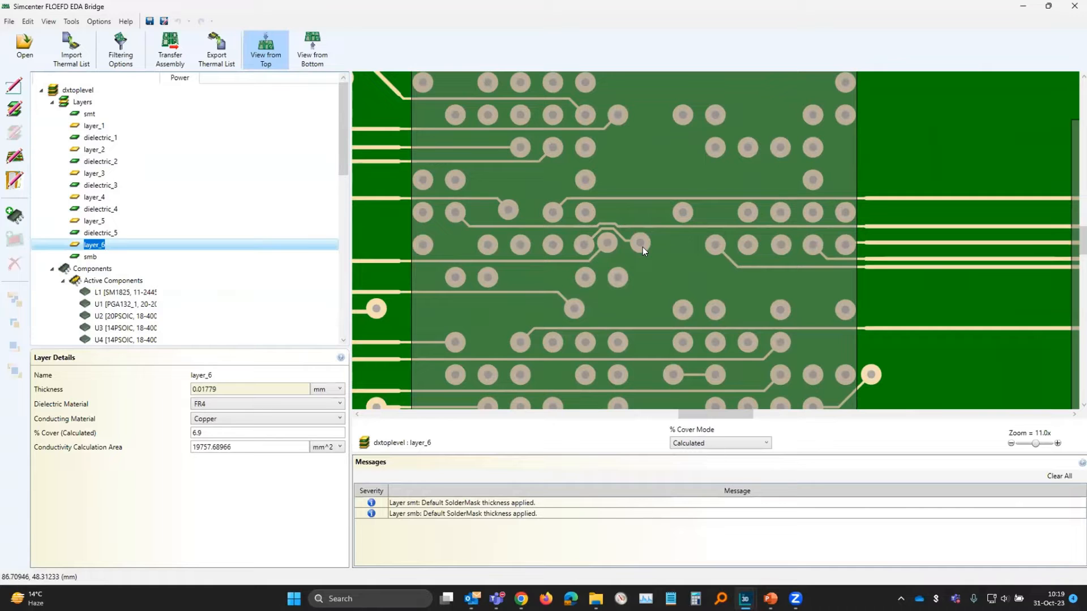
pyautogui.scroll(-5, 643, 246)
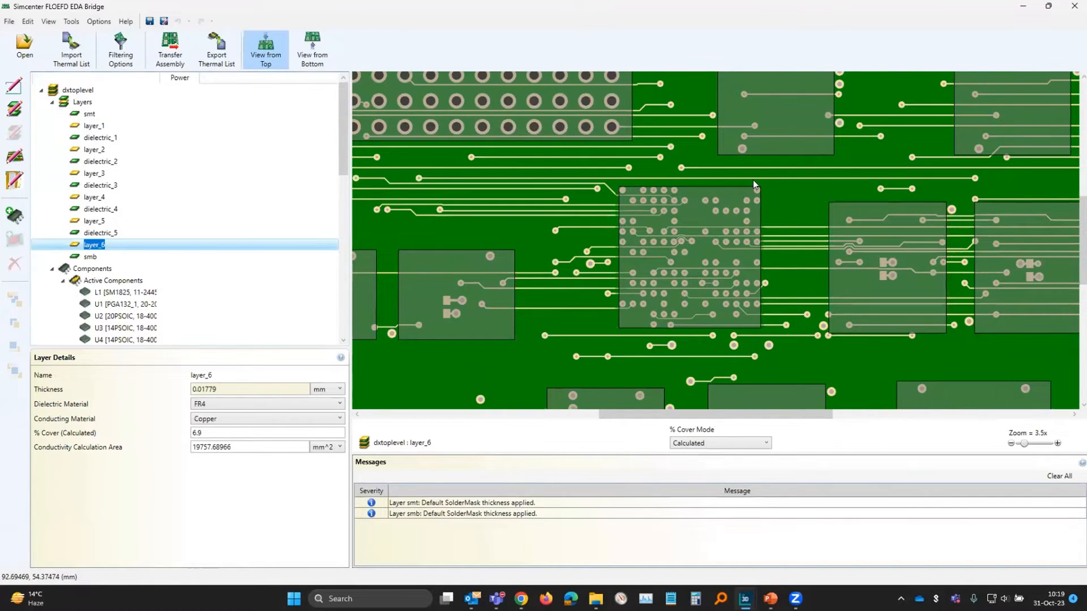
pyautogui.scroll(-4, 791, 301)
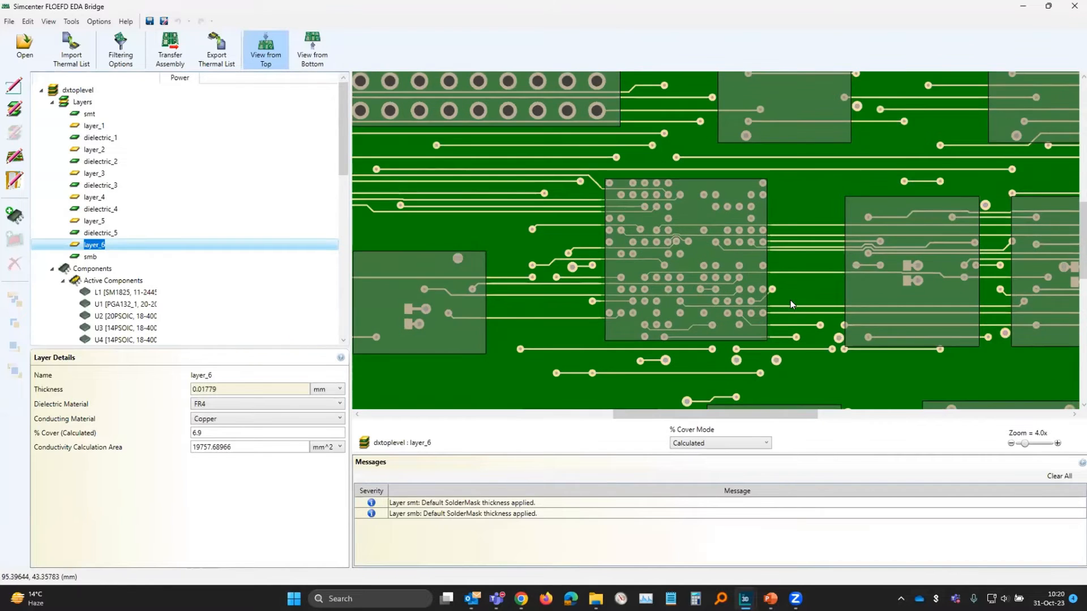
pyautogui.scroll(-2, 791, 302)
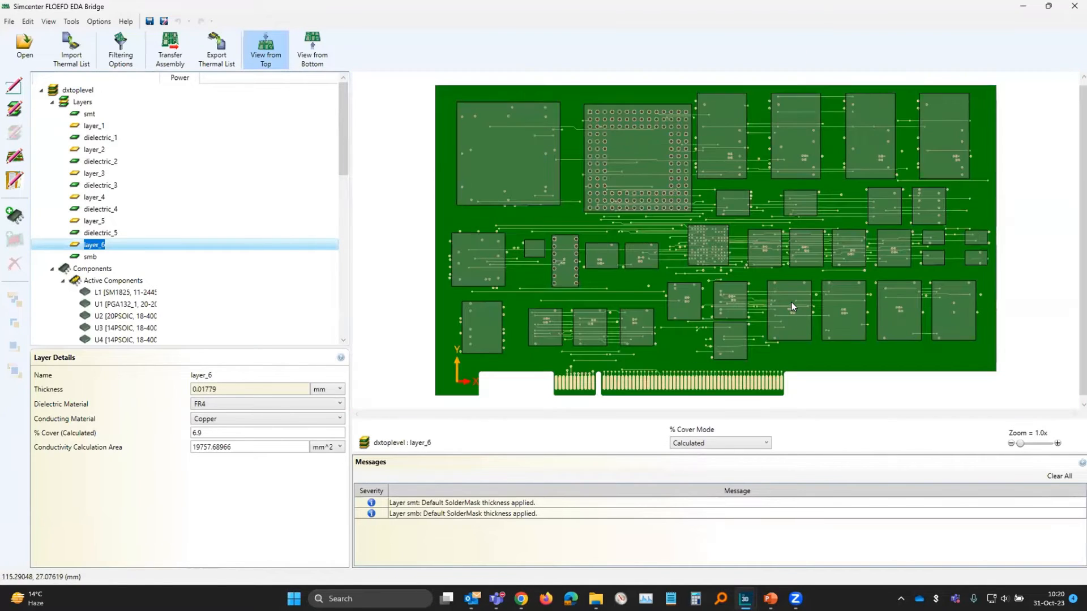
# Display layer_1 again and look through the board's list of active components.
pyautogui.click(114, 121)
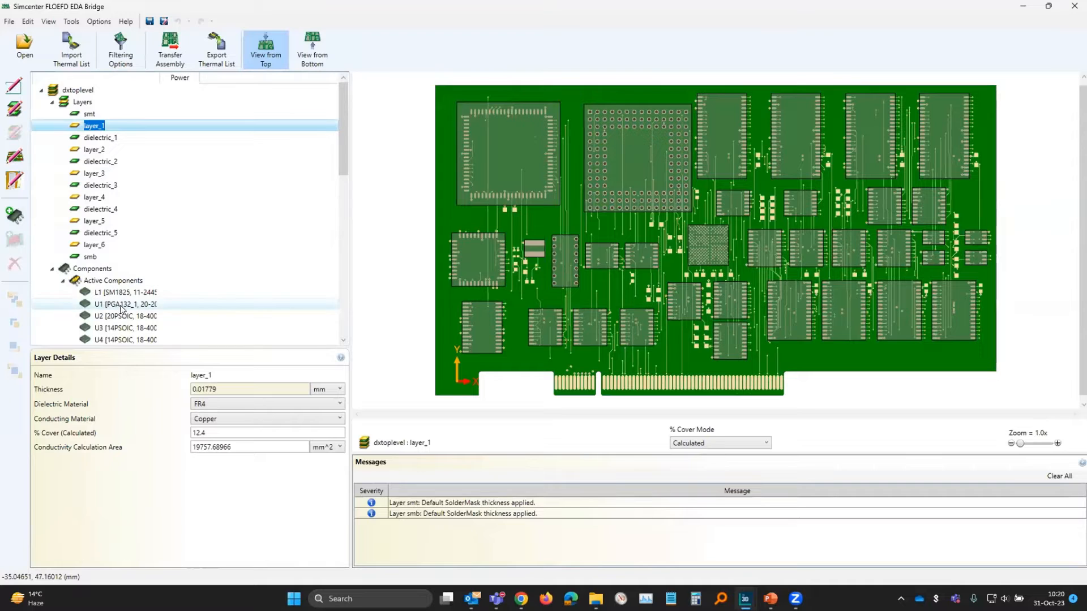
pyautogui.scroll(-8, 122, 307)
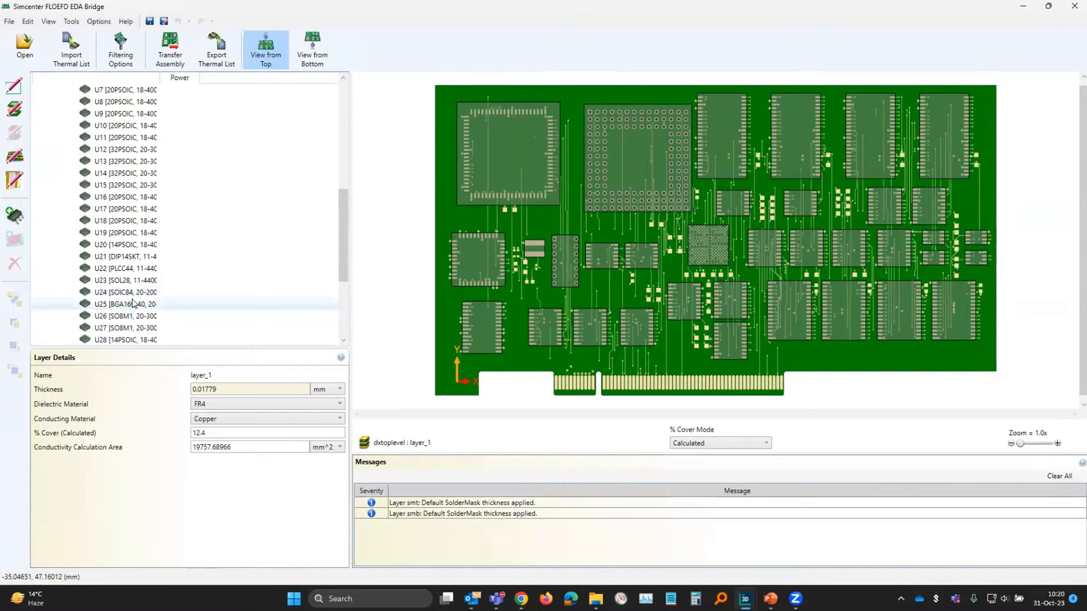
pyautogui.scroll(6, 127, 305)
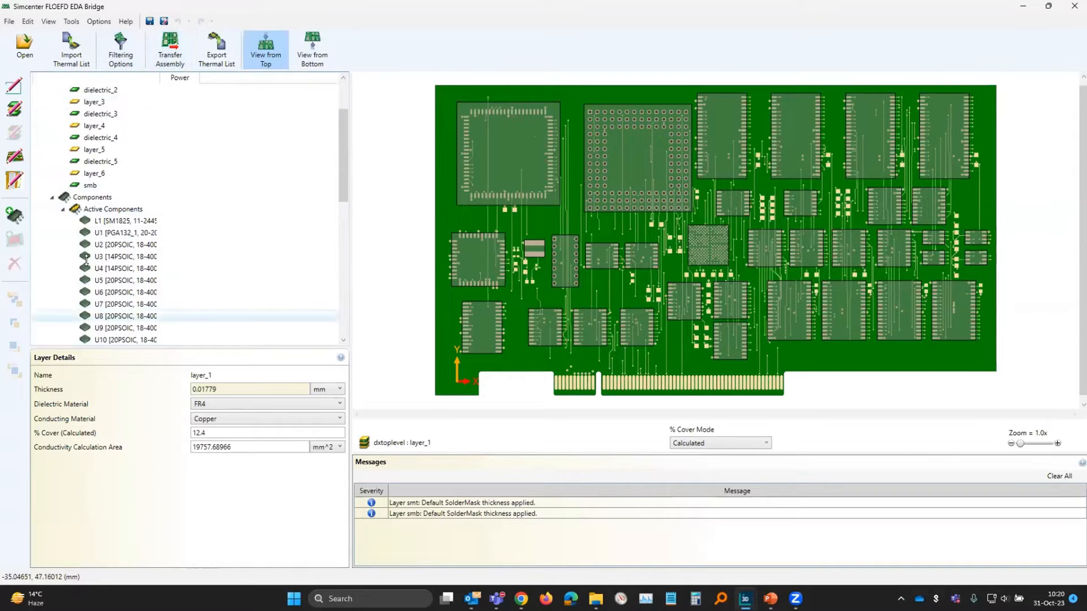
# Close the EDA Bridge and open the assembly1 board subassembly of EPIC PC in its own window.
pyautogui.click(1073, 6)
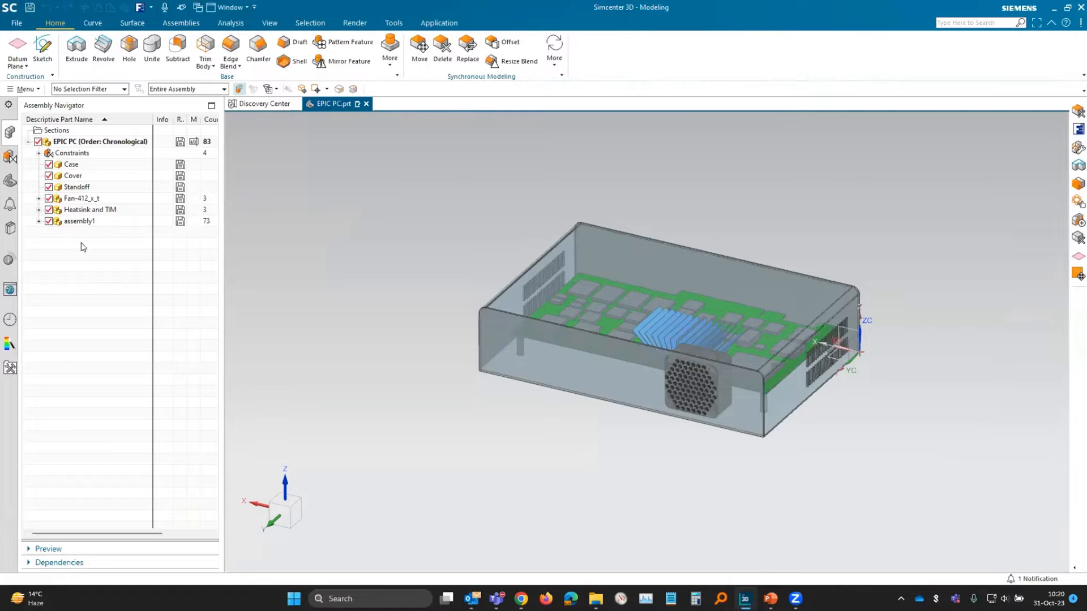
pyautogui.click(87, 223)
pyautogui.rightClick(86, 223)
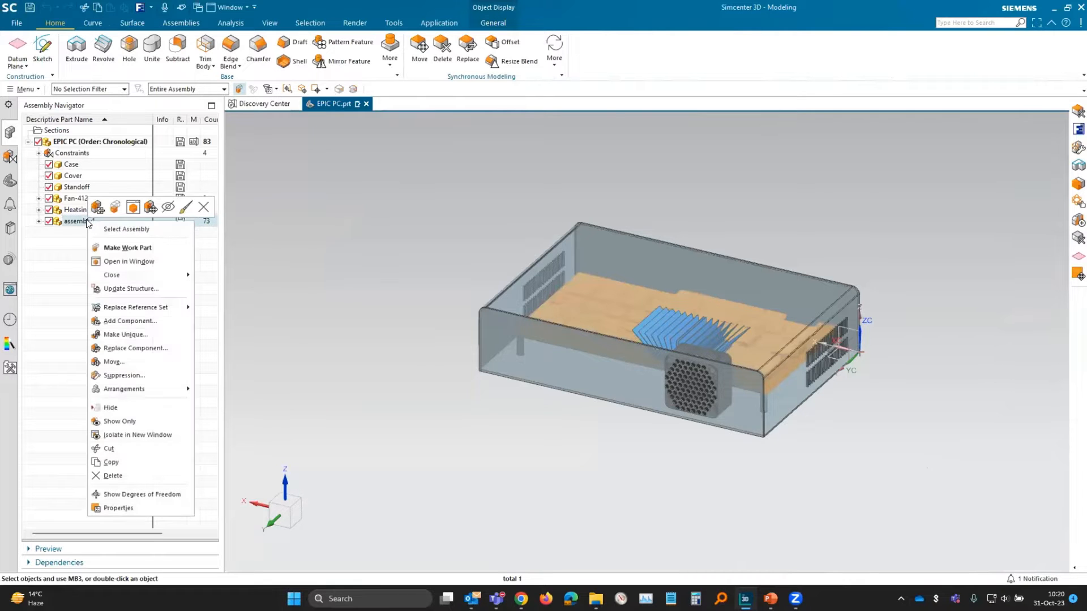
pyautogui.click(164, 263)
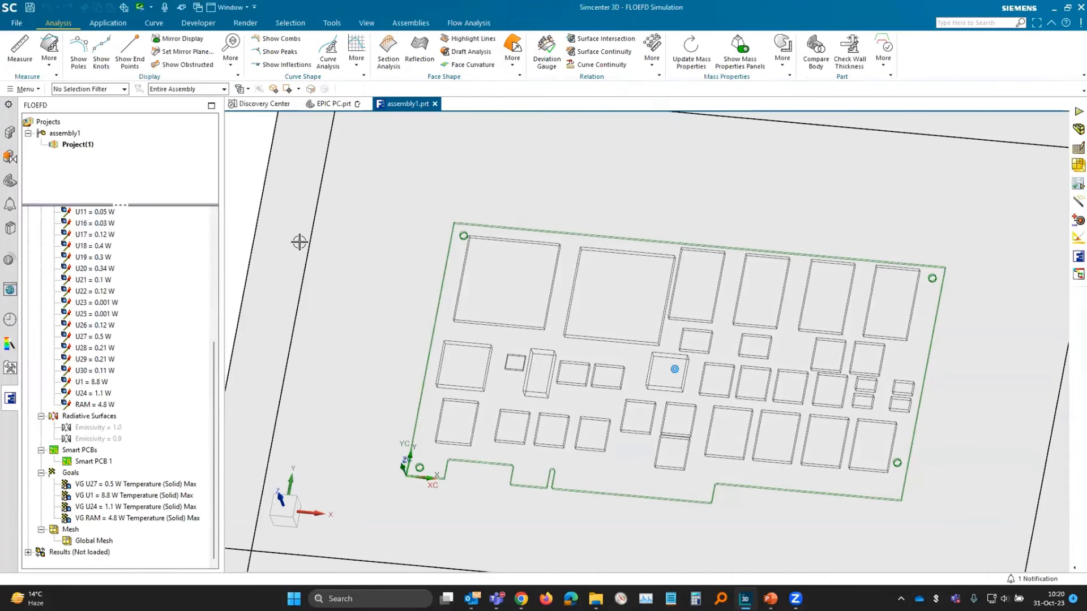
# Show the thermal conductivity plot of Smart PCB 1 on the assembly1 board.
pyautogui.moveTo(299, 242); pyautogui.dragTo(285, 260, button='middle')
pyautogui.scroll(-3, 289, 257)
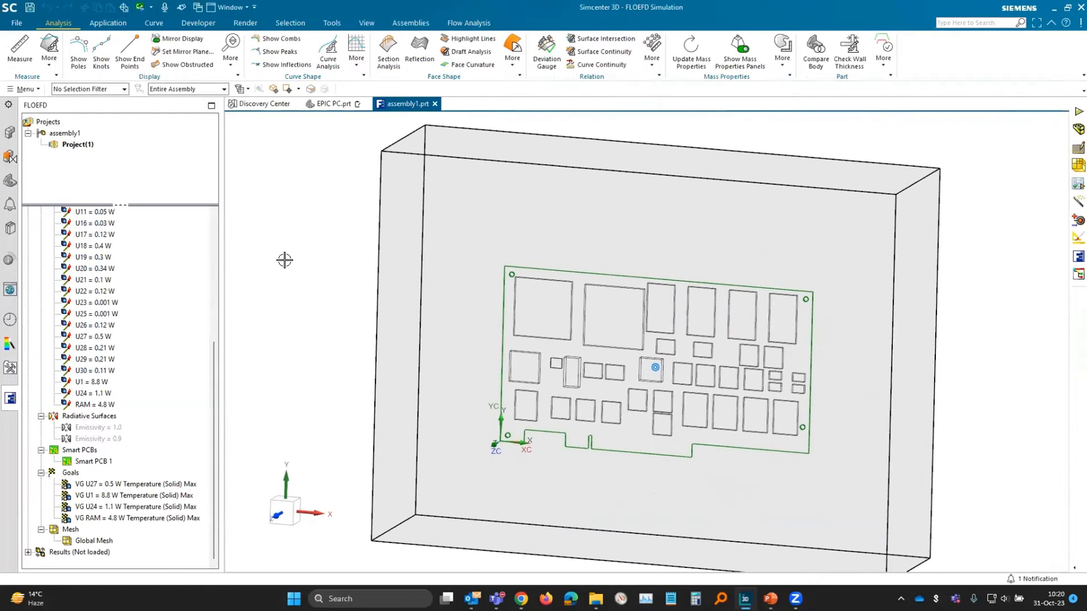
pyautogui.rightClick(99, 461)
pyautogui.click(133, 505)
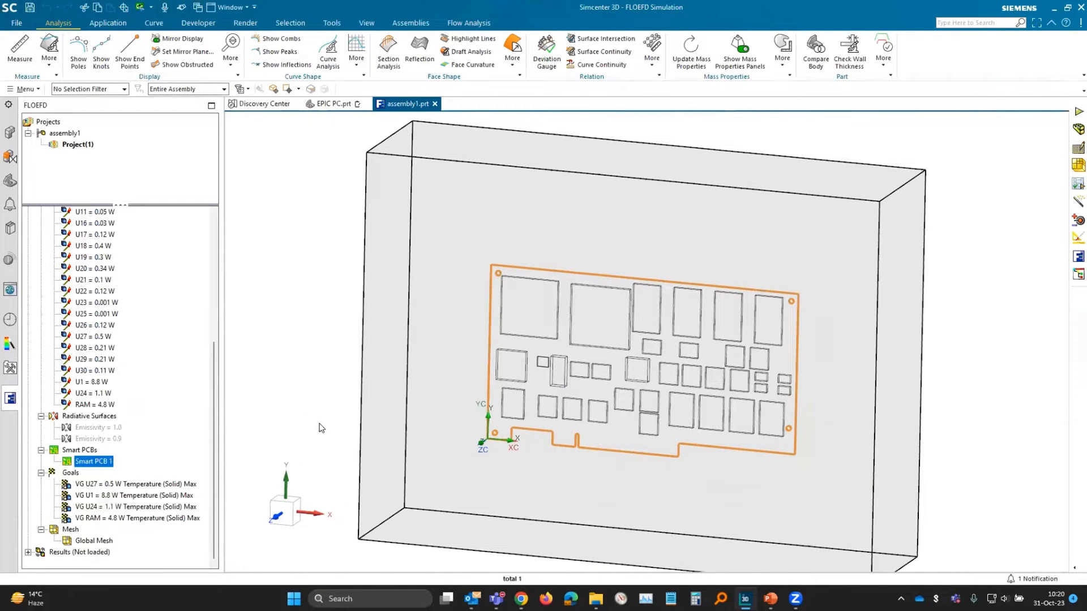
pyautogui.scroll(5, 301, 401)
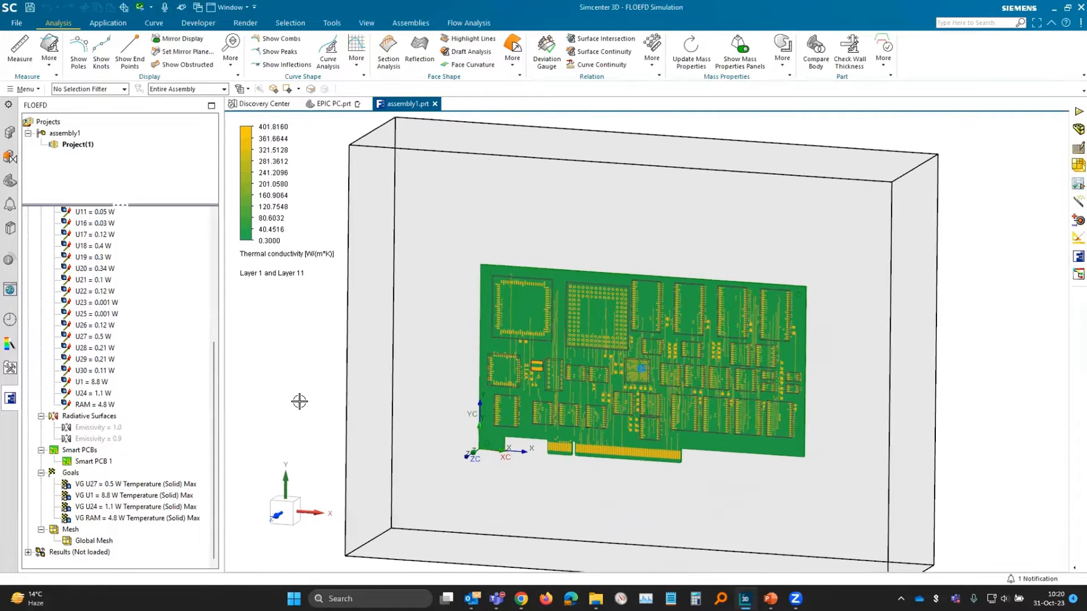
# Examine the copper traces and via pattern at the BGA footprint in the Smart PCB conductivity plot.
pyautogui.moveTo(241, 199); pyautogui.dragTo(258, 258, button='middle')
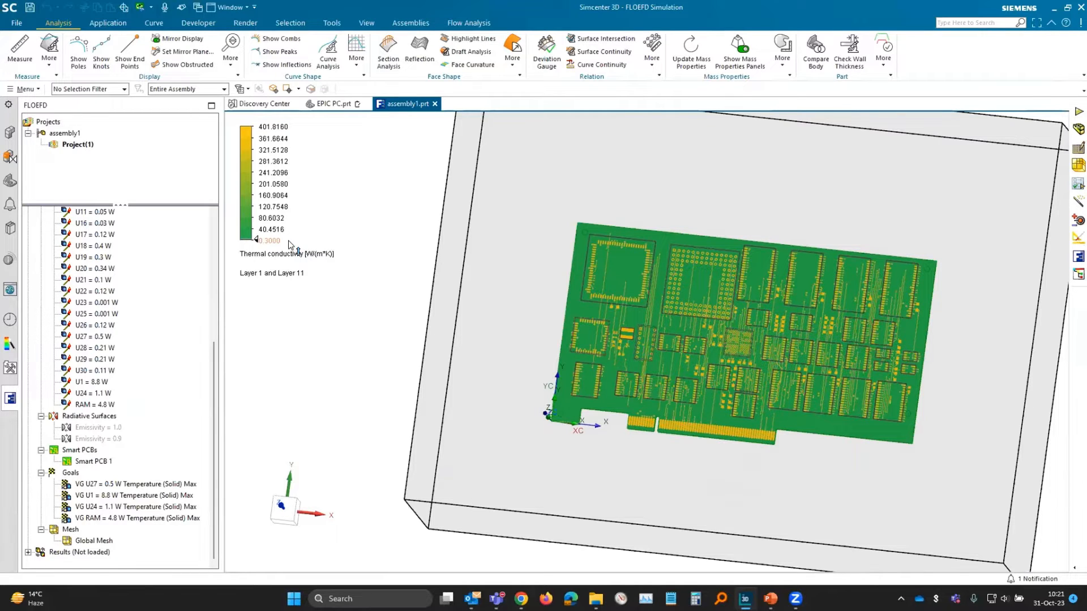
pyautogui.scroll(2, 287, 240)
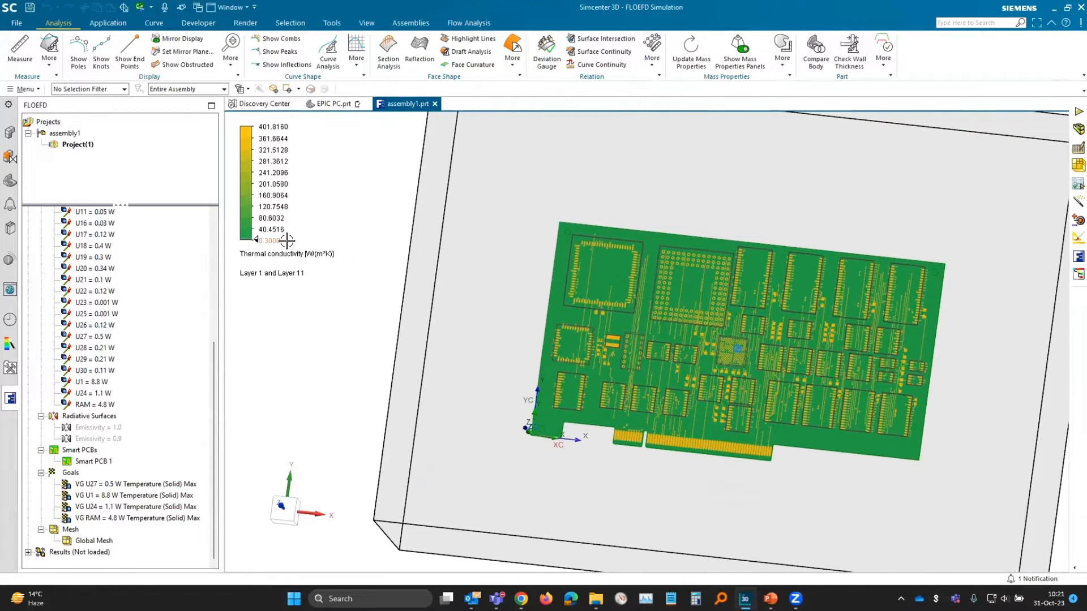
pyautogui.scroll(5, 288, 240)
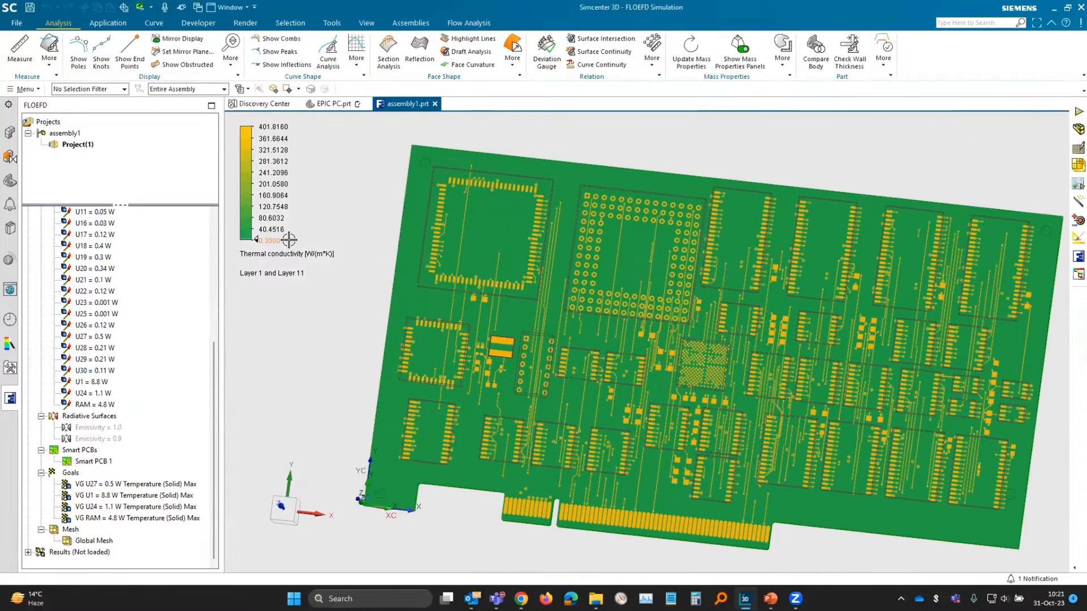
pyautogui.scroll(4, 287, 240)
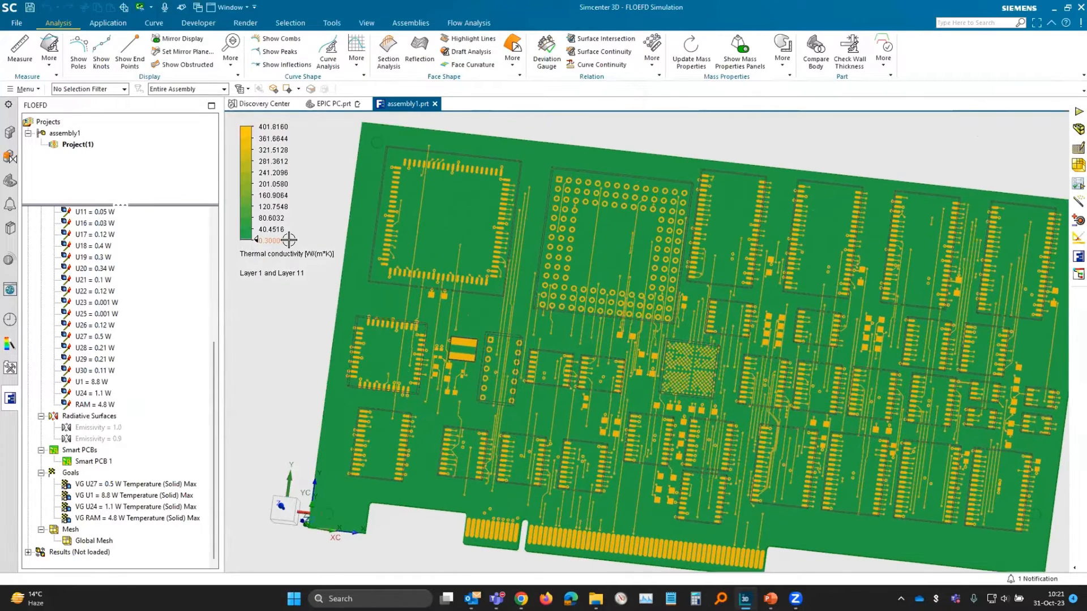
pyautogui.scroll(1, 288, 240)
pyautogui.scroll(8, 289, 240)
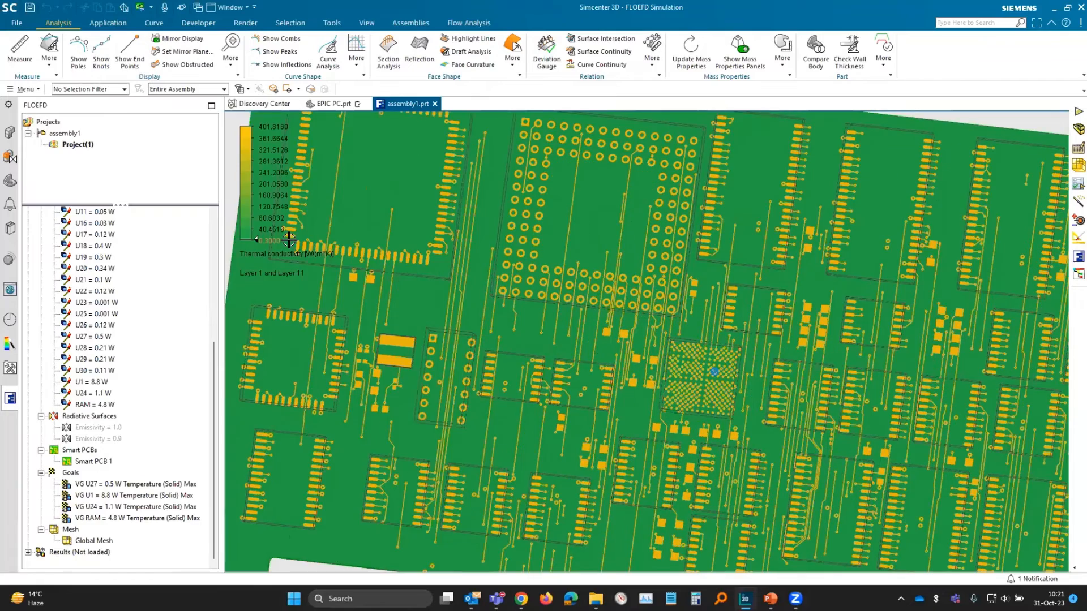
pyautogui.scroll(8, 289, 240)
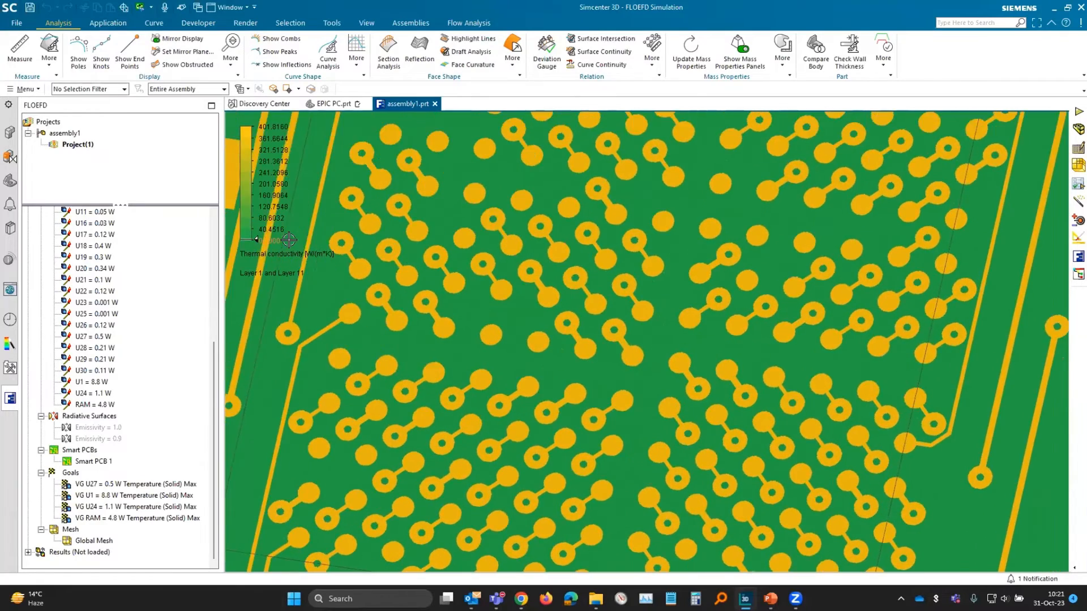
# Examine the resolution of a copper pad at the BGA footprint, then the conductivity pattern on the opposite side of the board.
pyautogui.scroll(8, 650, 340)
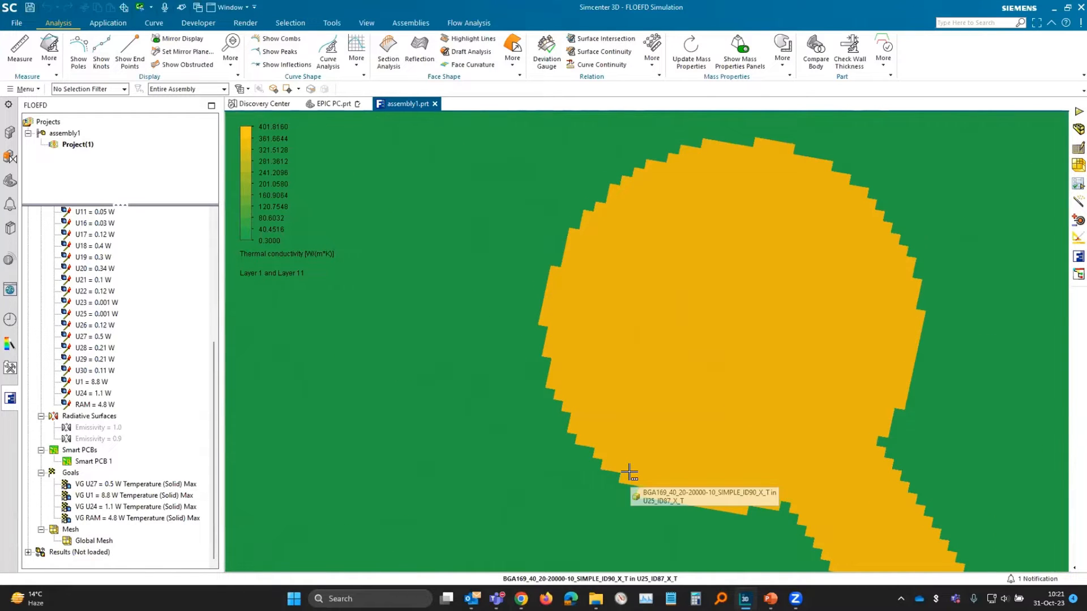
pyautogui.scroll(-6, 629, 471)
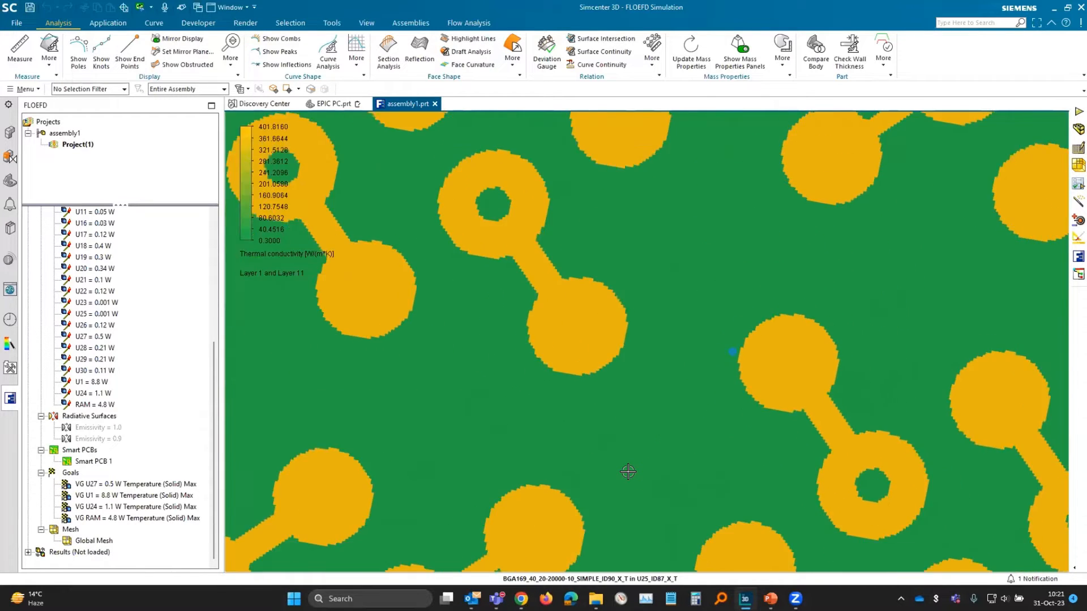
pyautogui.scroll(-6, 628, 471)
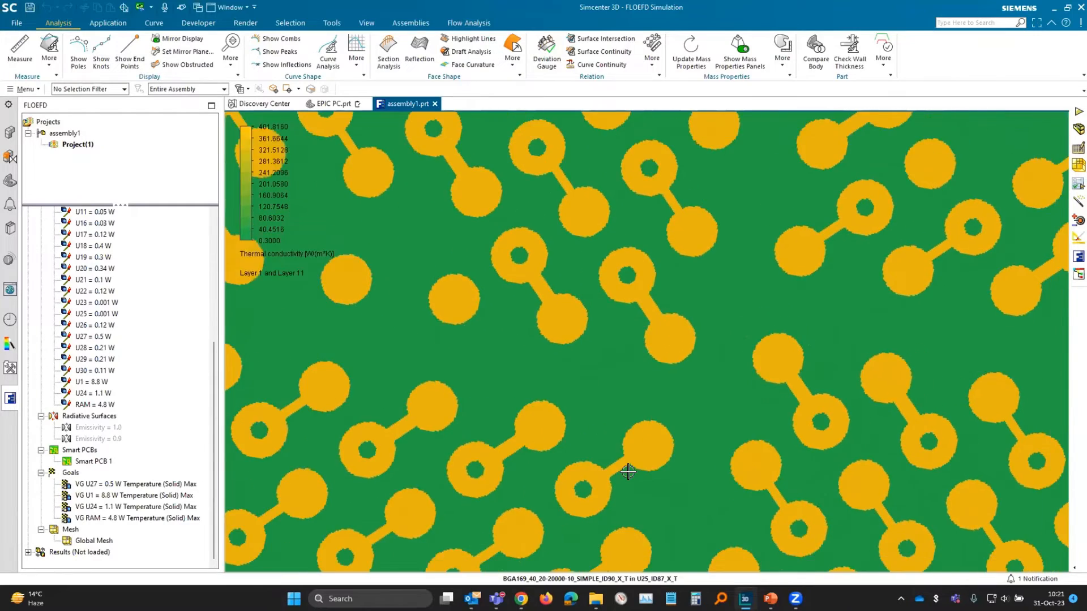
pyautogui.scroll(-6, 628, 472)
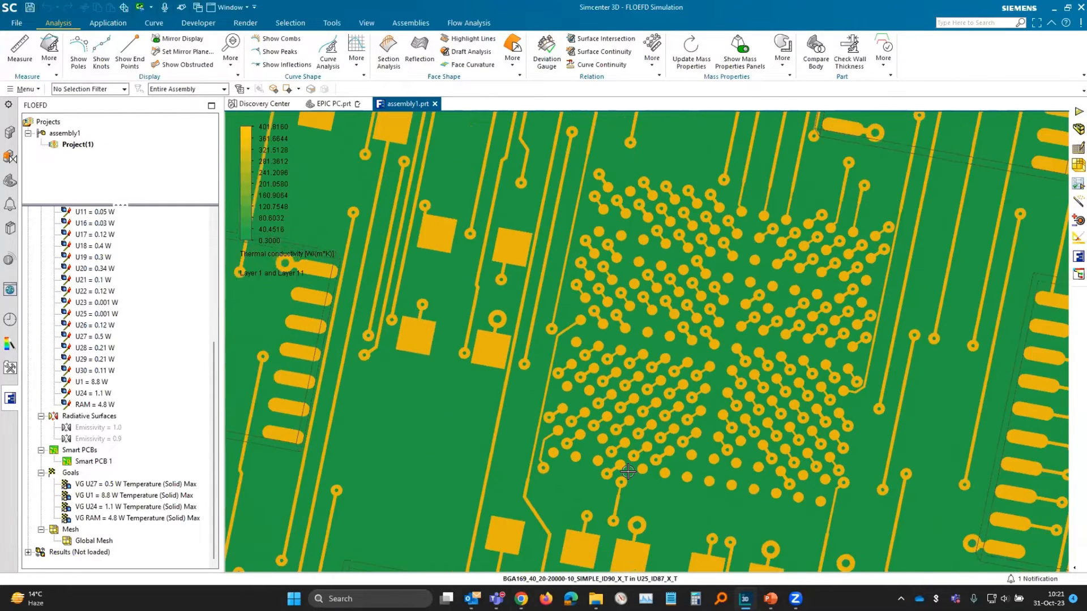
pyautogui.scroll(-6, 628, 471)
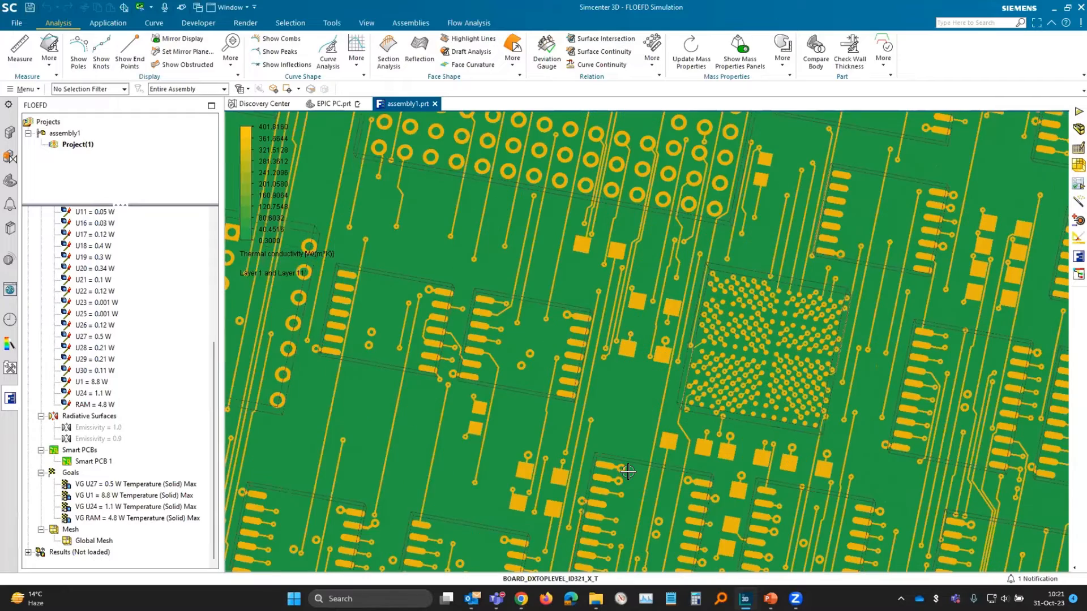
pyautogui.scroll(-6, 629, 472)
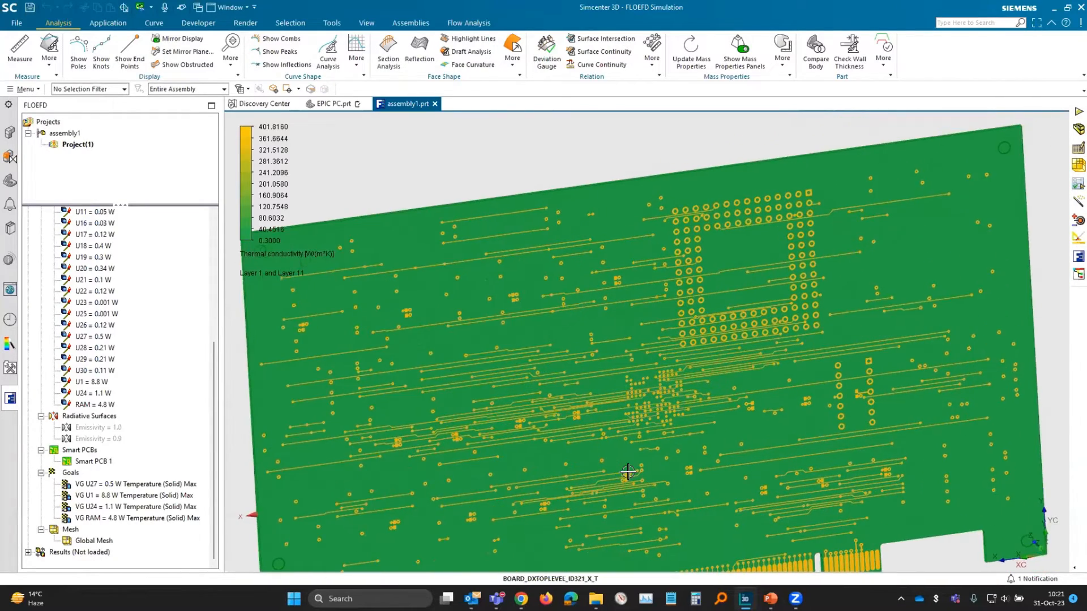
pyautogui.moveTo(627, 472); pyautogui.dragTo(627, 471, button='middle')
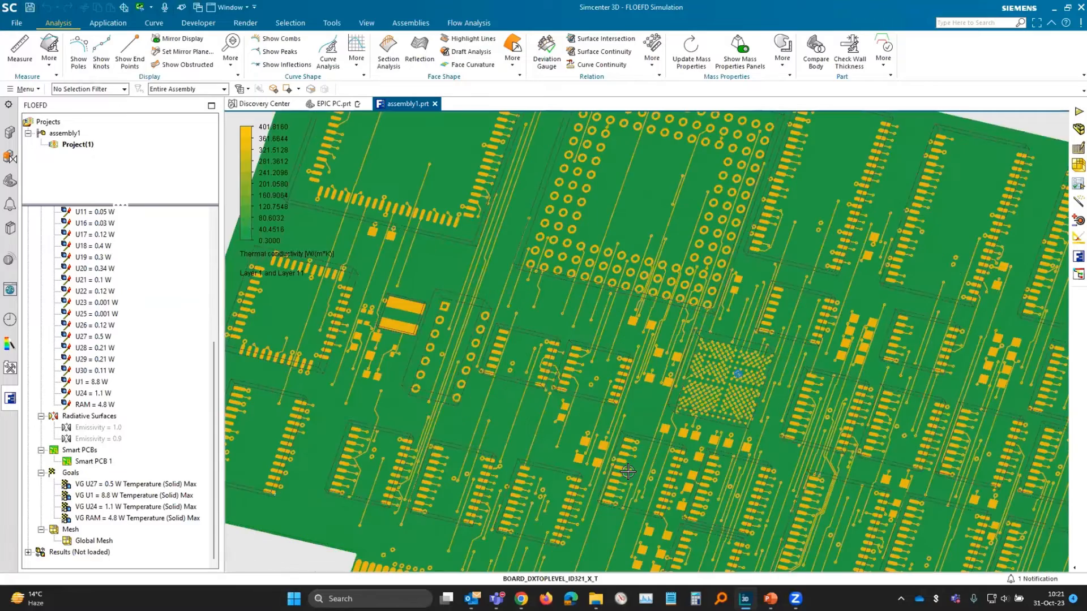
# Inspect the trace joining a BGA pad to its via and the surrounding pad rows in the fine conductivity plot.
pyautogui.scroll(3, 627, 470)
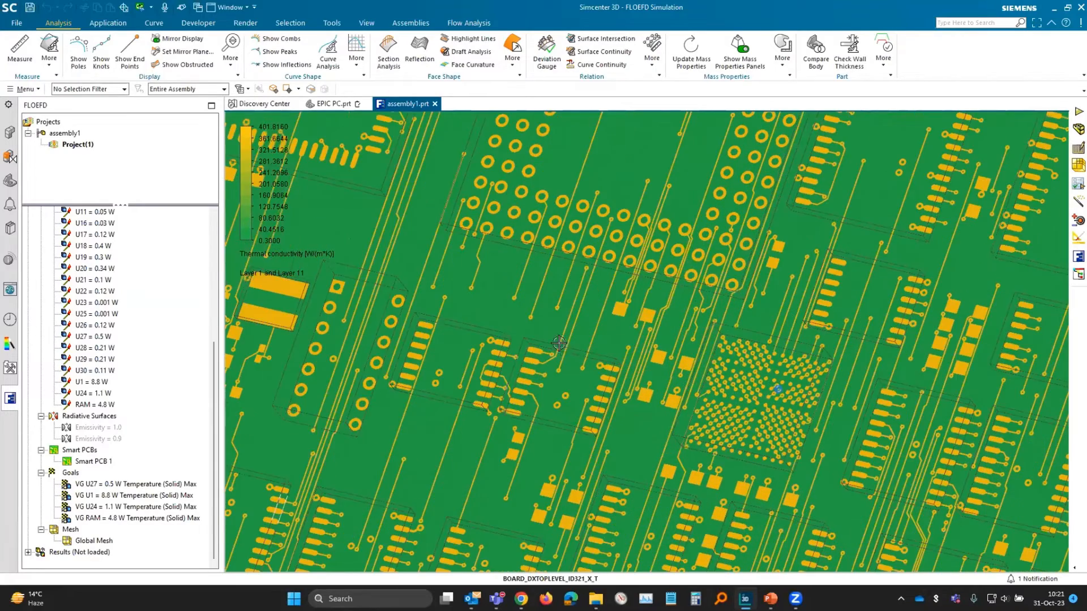
pyautogui.scroll(6, 564, 349)
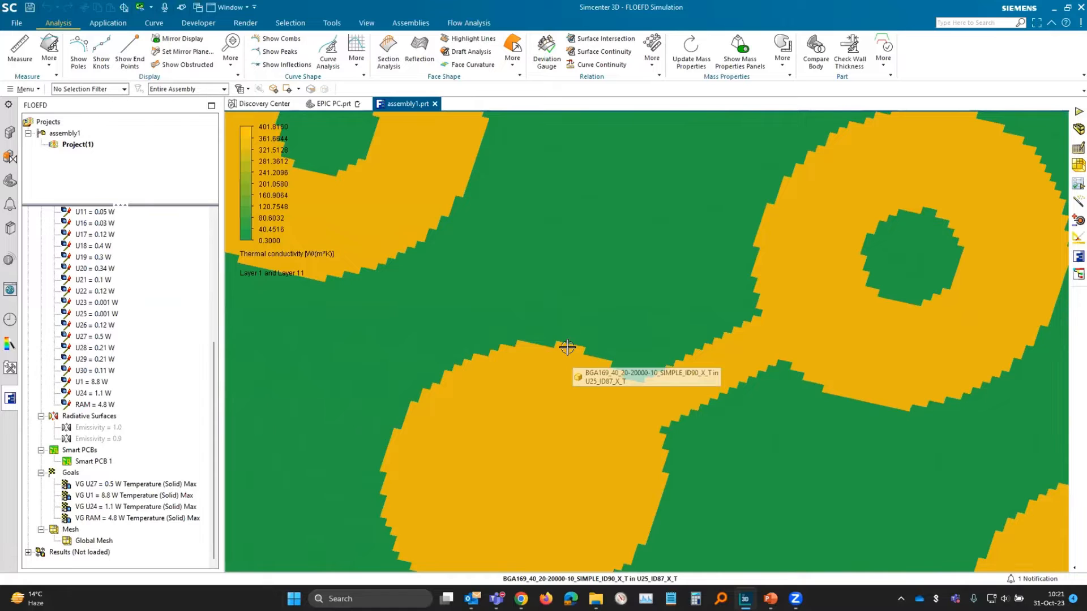
pyautogui.moveTo(567, 347); pyautogui.dragTo(552, 368, button='middle')
pyautogui.scroll(-10, 553, 367)
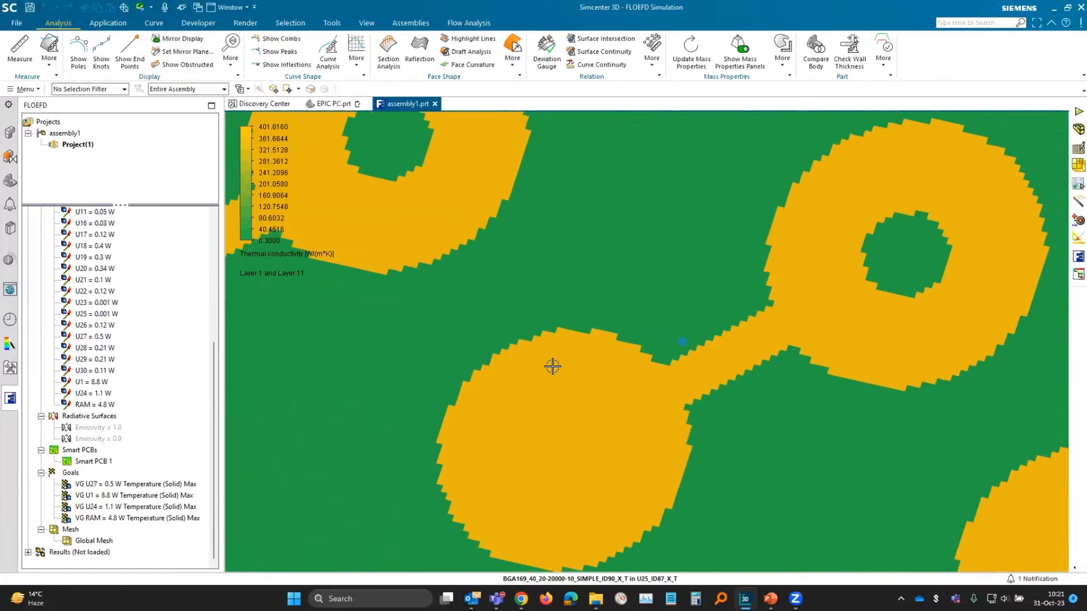
pyautogui.scroll(-8, 552, 368)
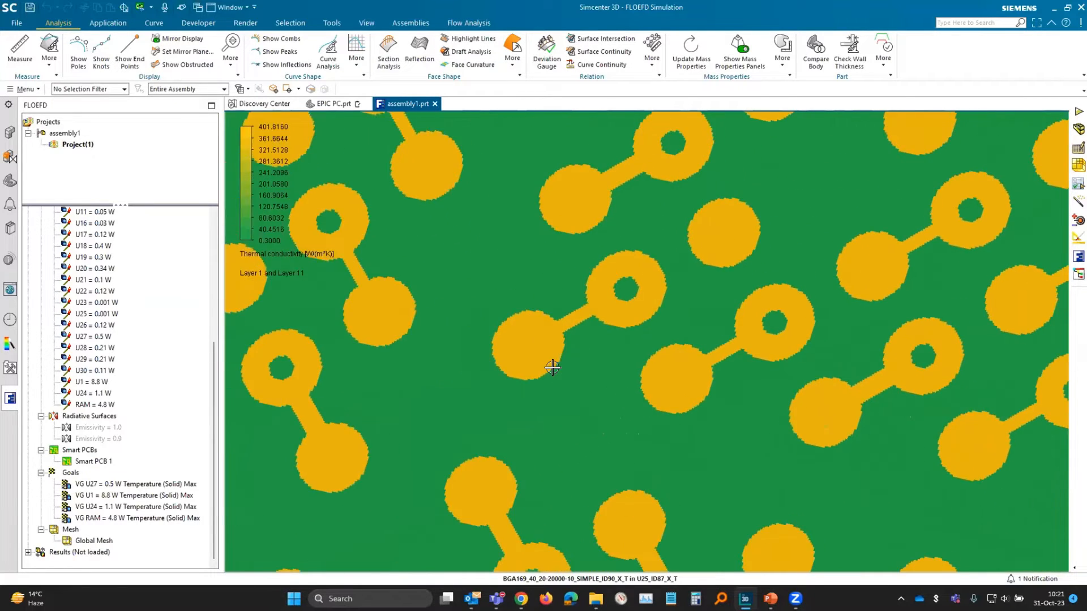
pyautogui.scroll(-5, 552, 368)
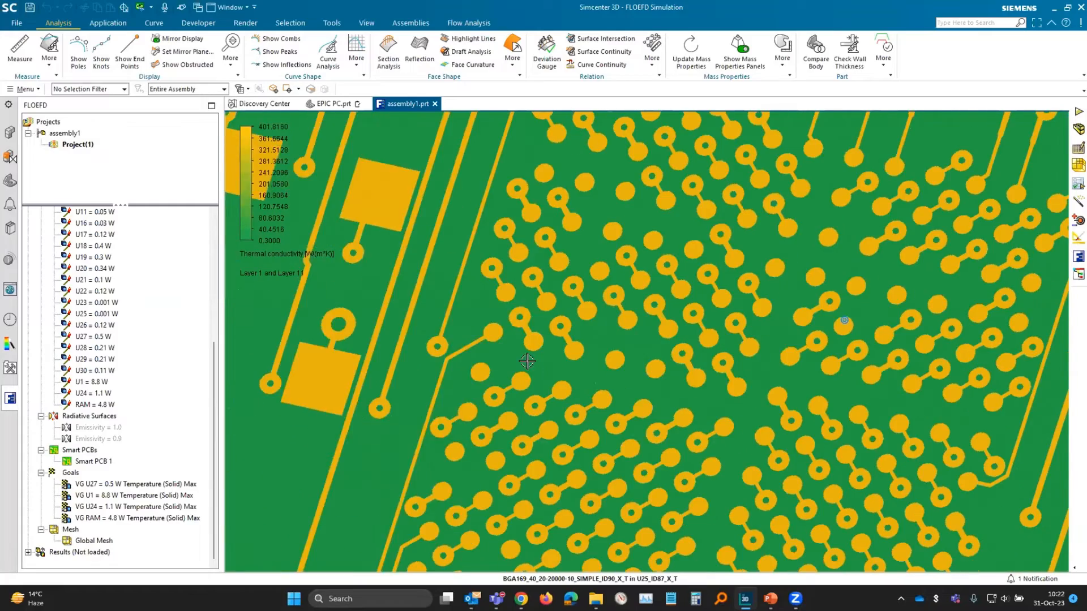
# Edit Smart PCB 1 to use the Averaging method with 300 tiles per layer's longest side.
pyautogui.rightClick(104, 461)
pyautogui.click(151, 345)
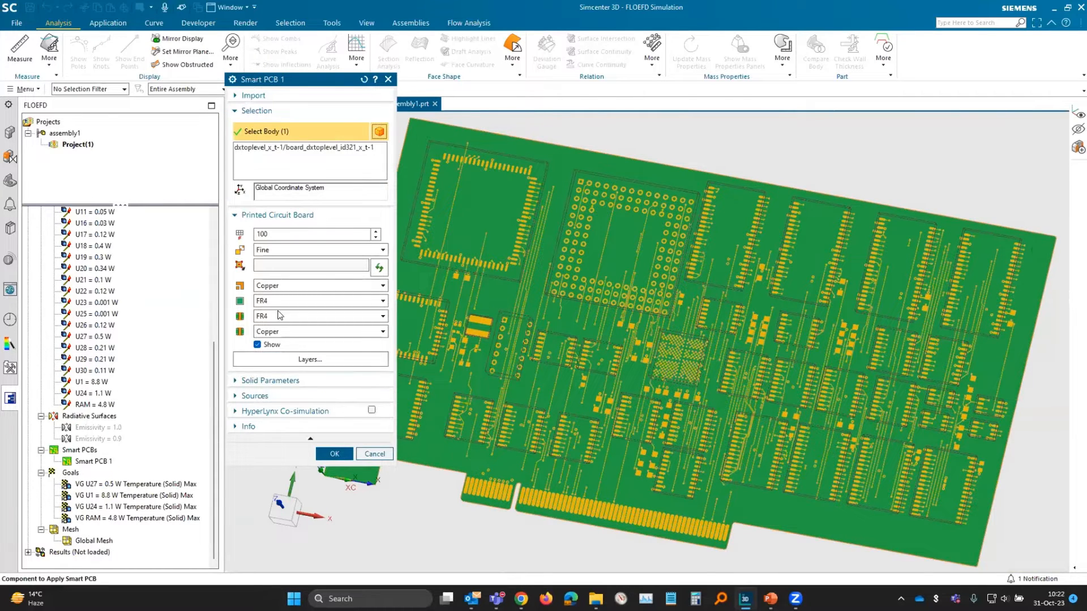
pyautogui.click(281, 250)
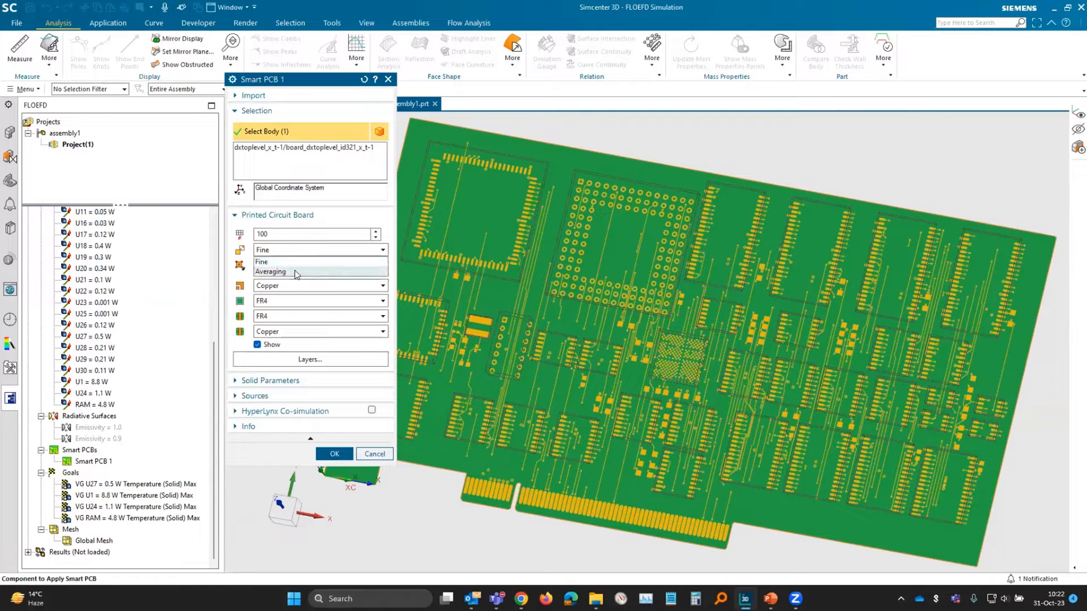
pyautogui.click(295, 271)
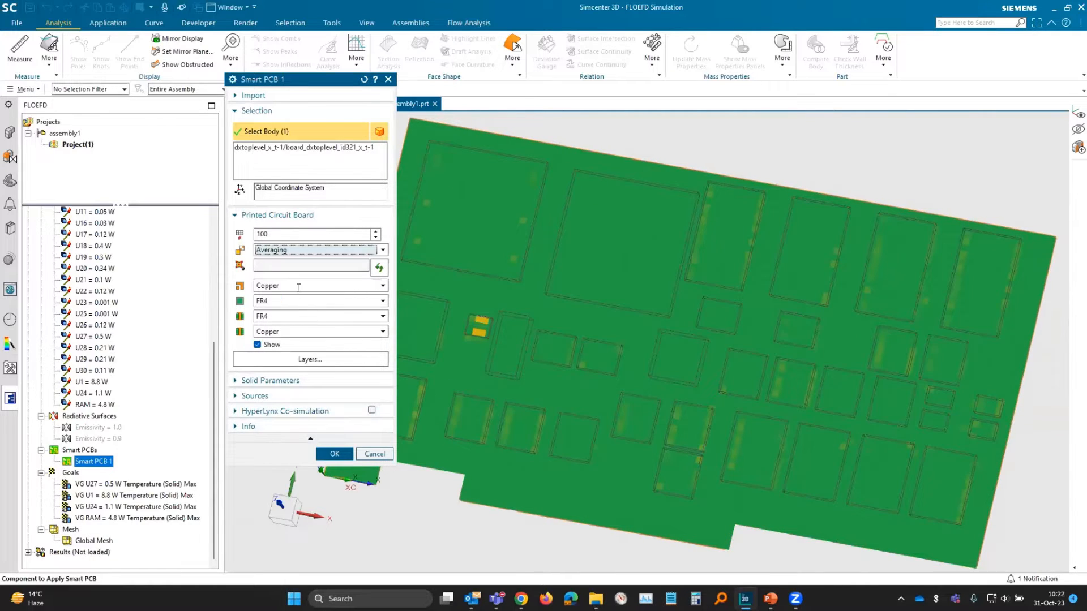
pyautogui.doubleClick(275, 233)
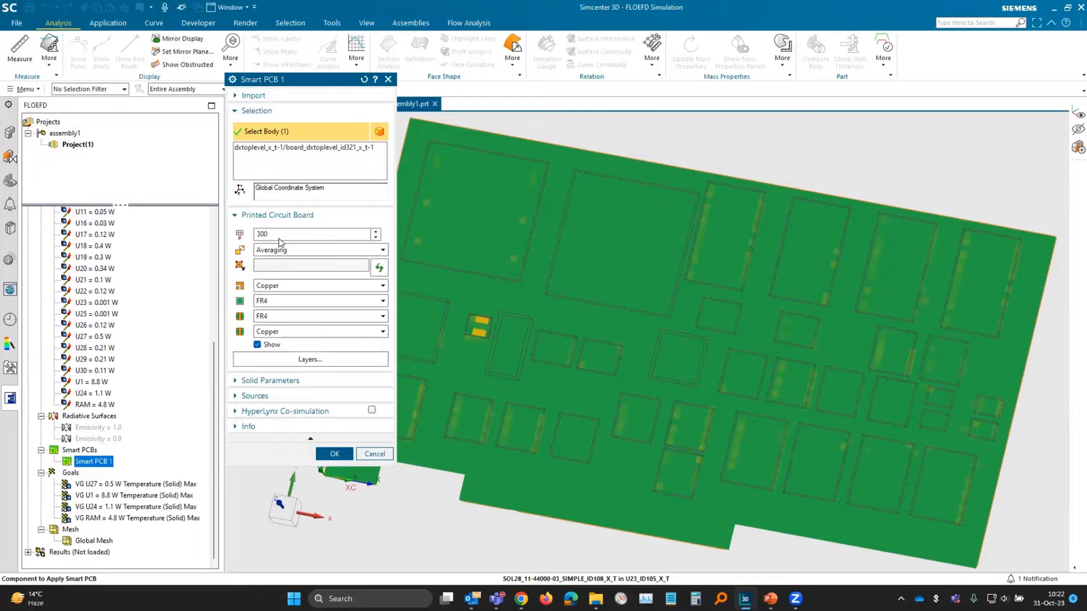
pyautogui.click(320, 300)
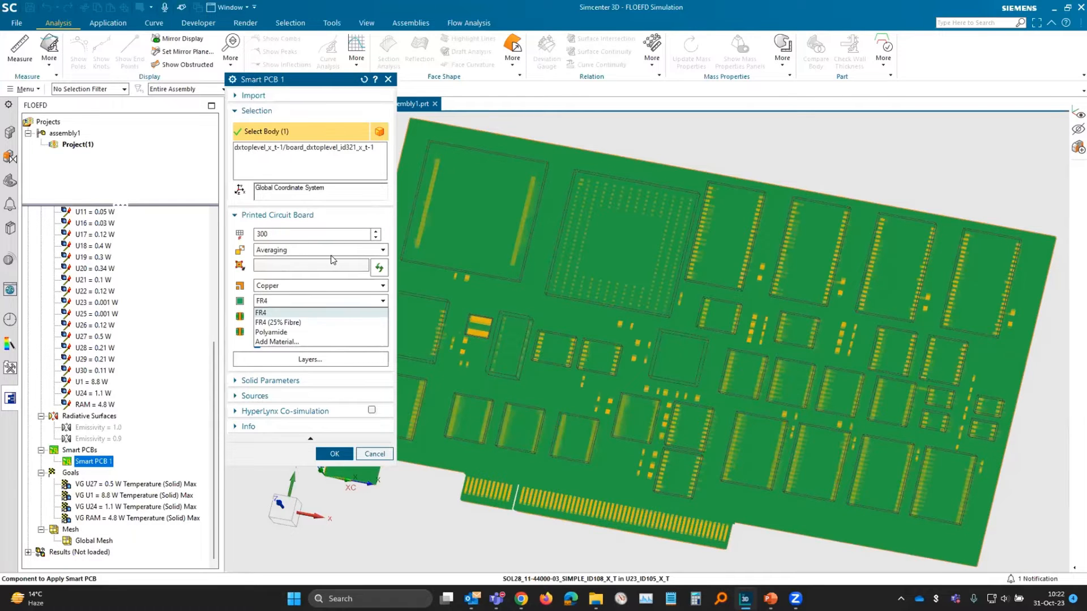
# Examine how the averaged conductivity tiles represent the pads around the component footprints on the board.
pyautogui.scroll(4, 635, 385)
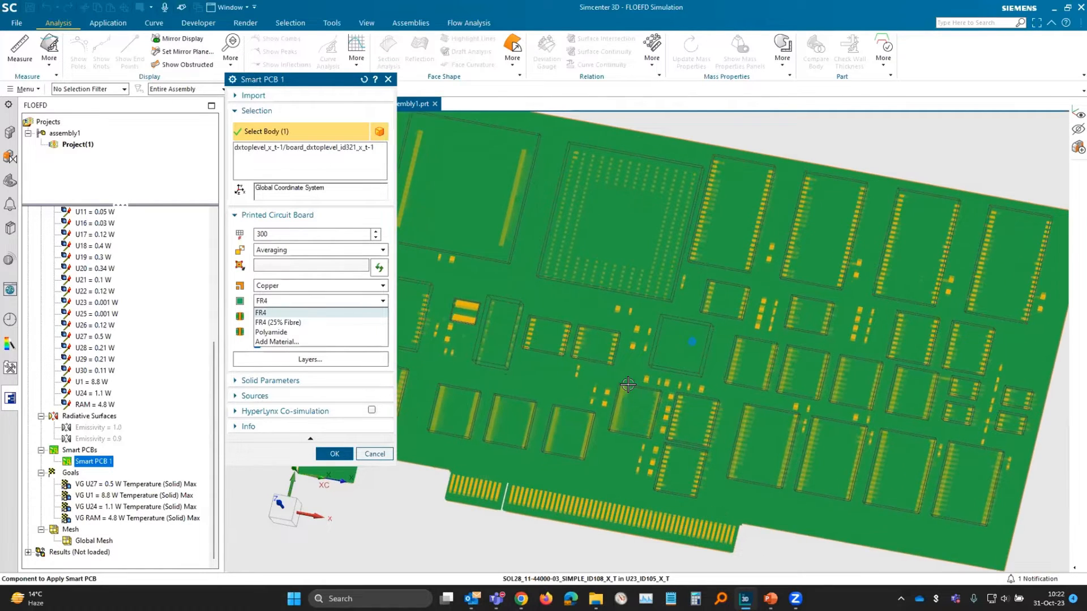
pyautogui.scroll(5, 625, 384)
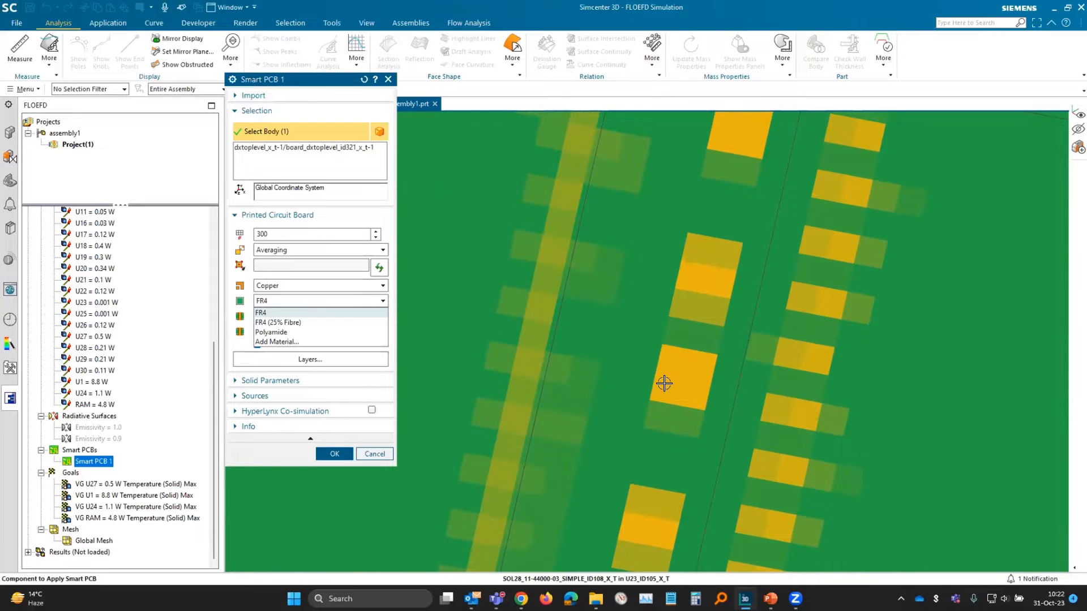
pyautogui.scroll(-6, 664, 383)
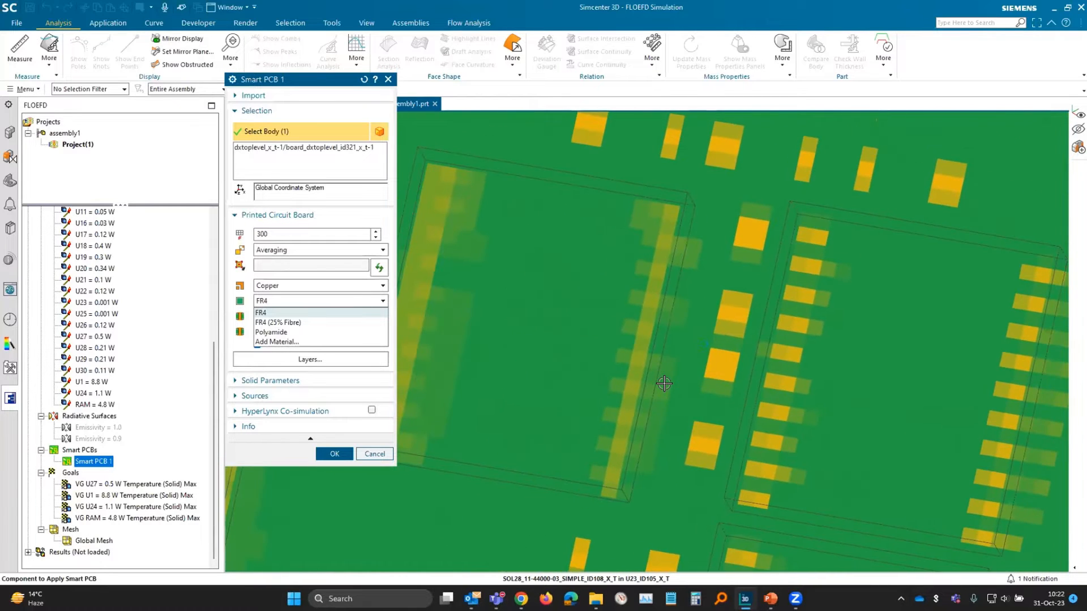
pyautogui.scroll(-6, 664, 383)
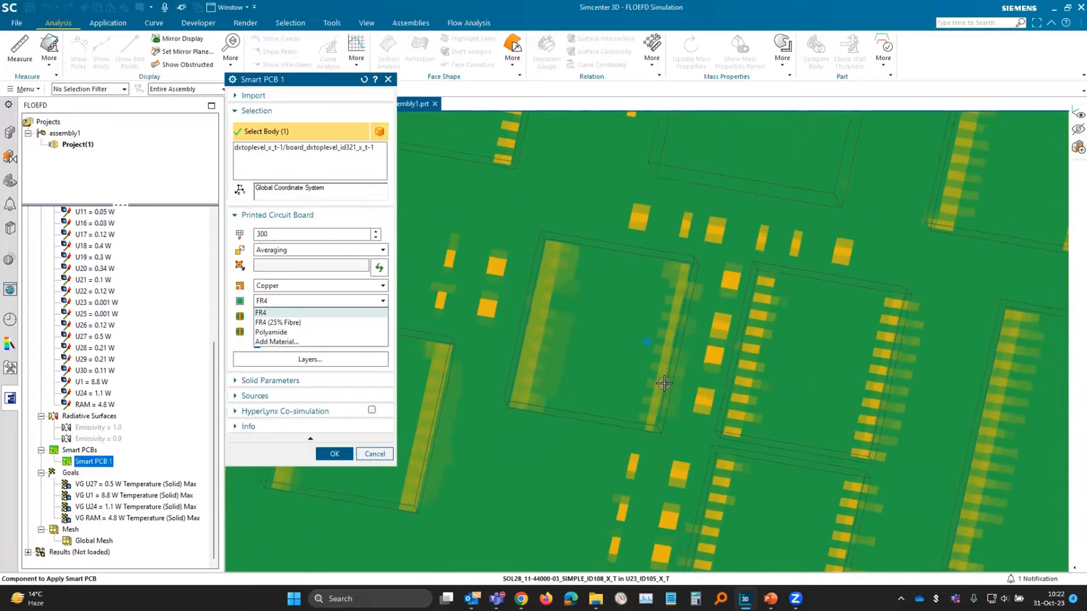
pyautogui.scroll(-5, 664, 383)
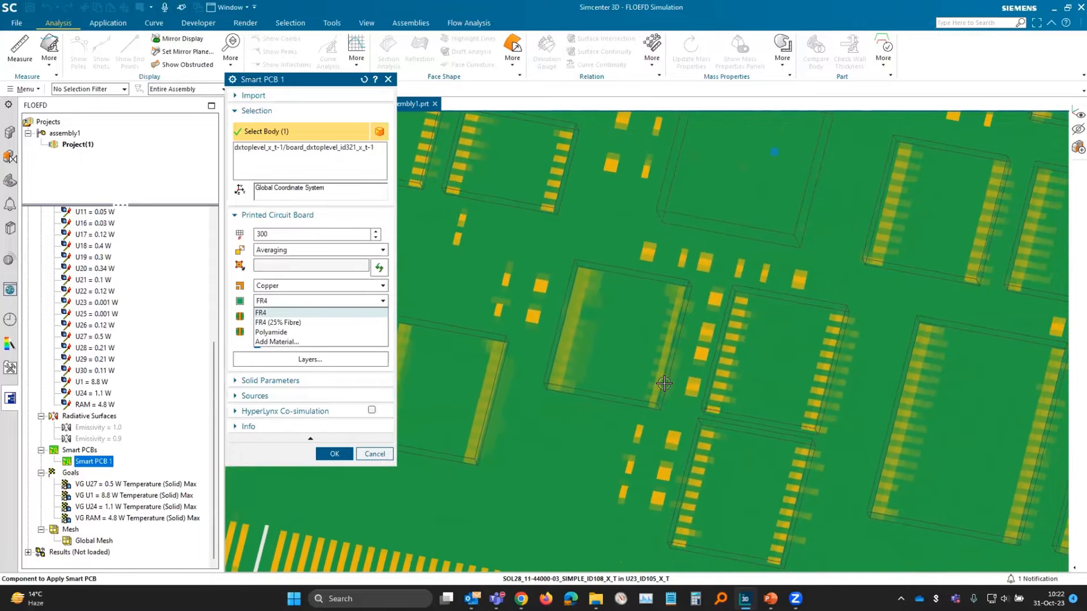
pyautogui.scroll(-6, 663, 384)
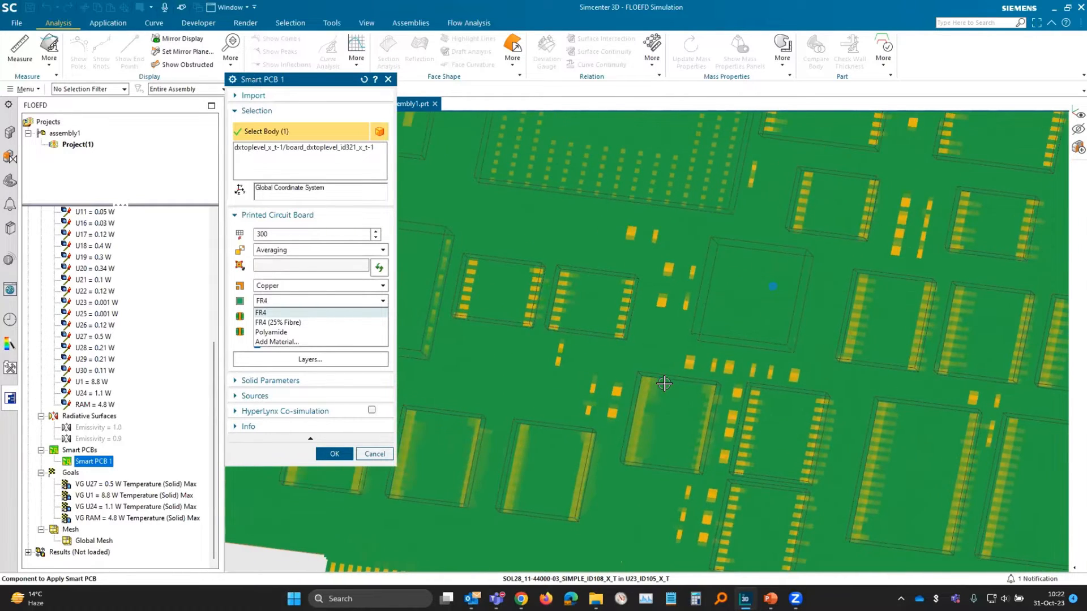
pyautogui.scroll(-5, 664, 384)
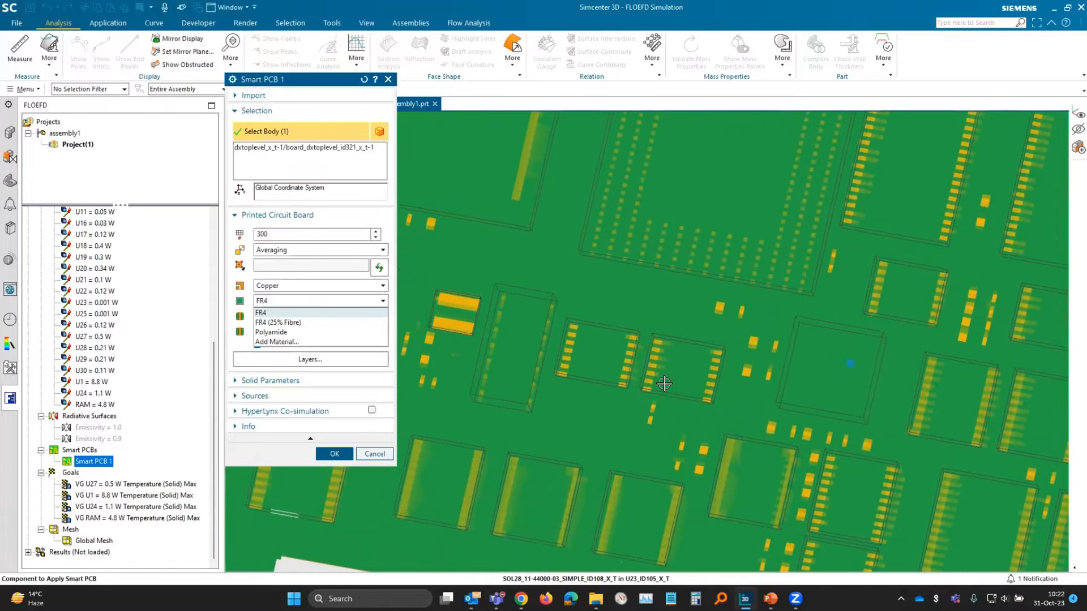
pyautogui.scroll(-6, 664, 384)
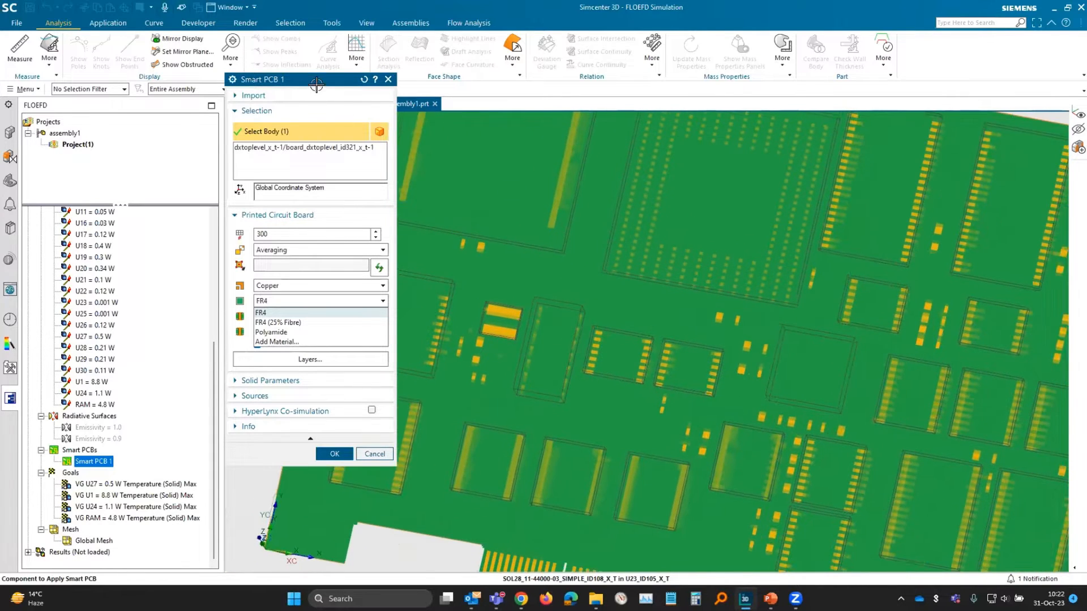
# Try 500 tiles per layer's longest side in Smart PCB 1, check the averaged plot, and discard the edits.
pyautogui.click(297, 84)
pyautogui.moveTo(296, 84); pyautogui.dragTo(297, 92)
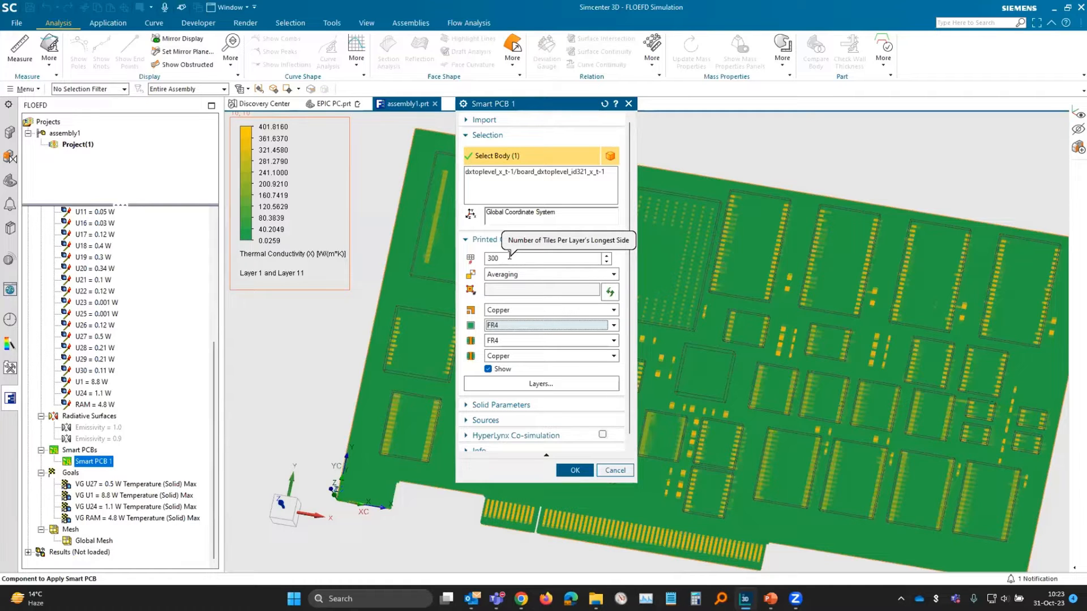
pyautogui.moveTo(509, 256); pyautogui.dragTo(478, 257)
pyautogui.write('50')
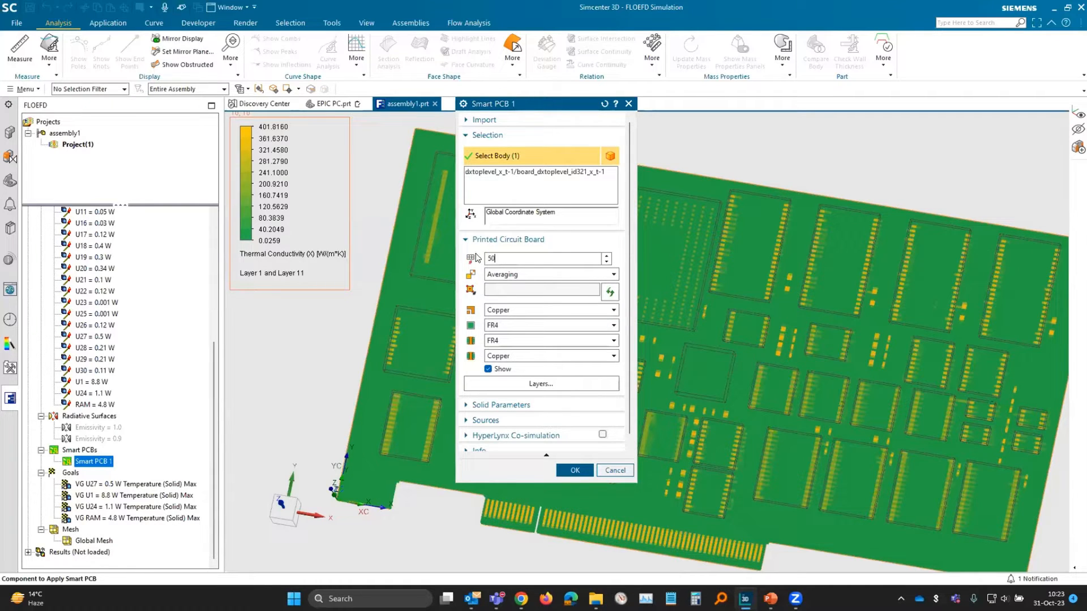
pyautogui.write('0')
pyautogui.scroll(8, 765, 522)
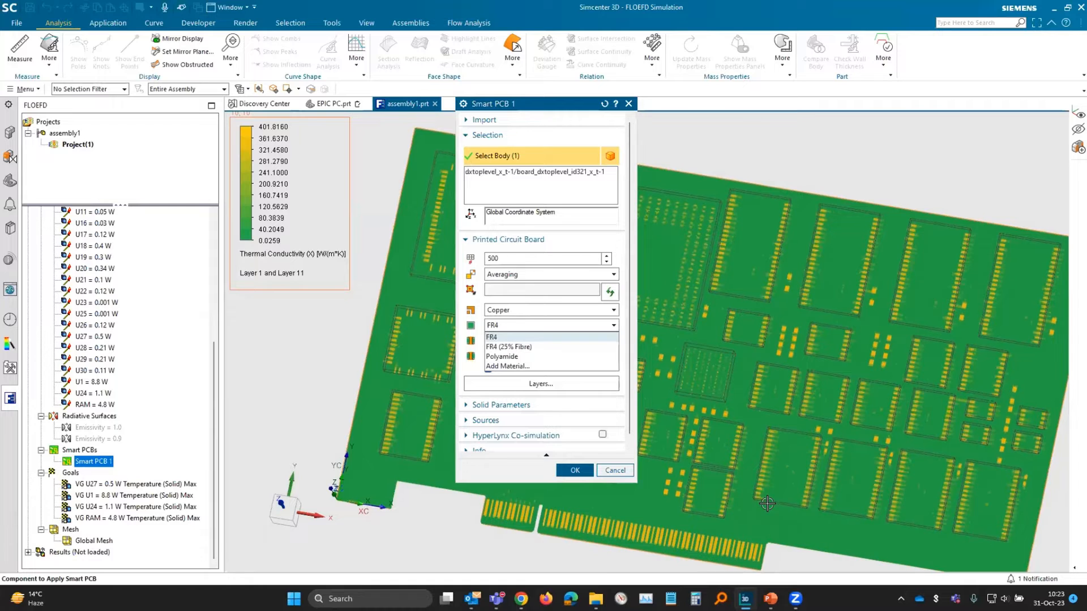
pyautogui.scroll(6, 701, 439)
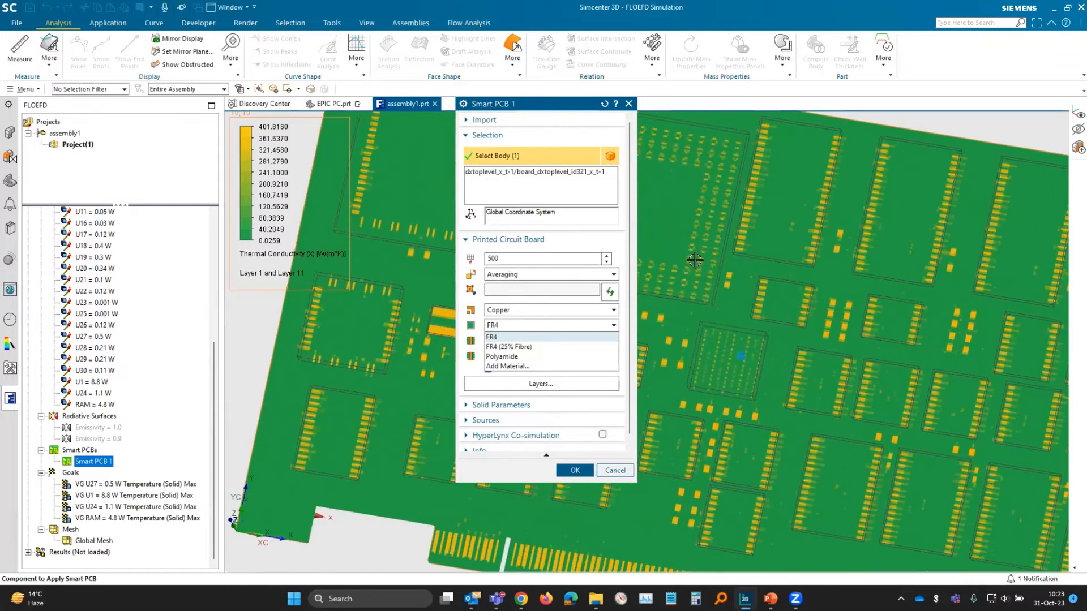
pyautogui.click(617, 472)
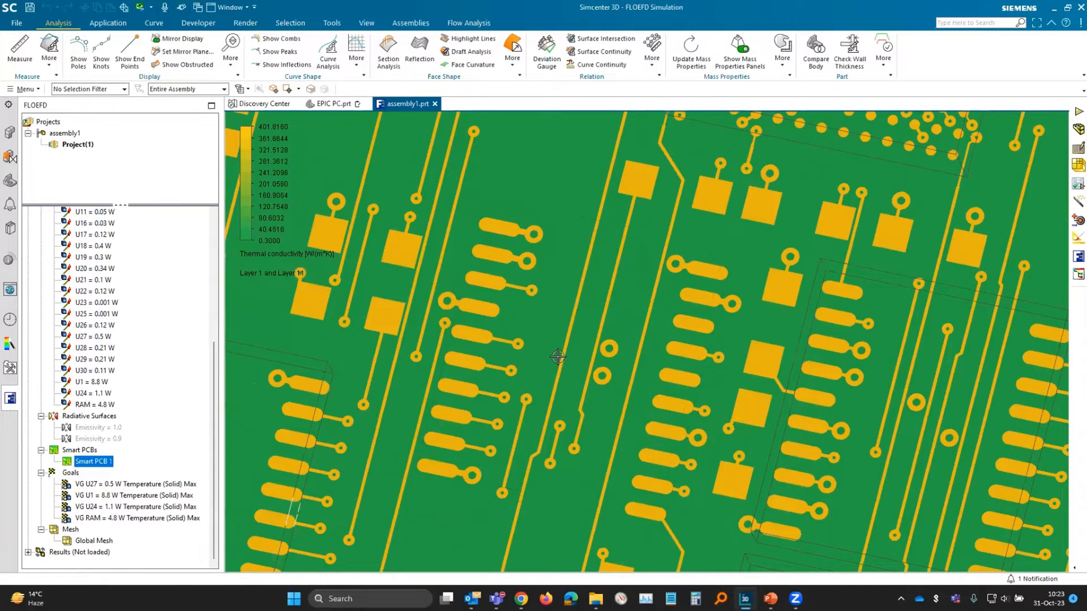
# Close the assembly1 board window and show the flow analysis commands for the EPIC PC assembly.
pyautogui.scroll(-1, 546, 360)
pyautogui.scroll(-3, 547, 360)
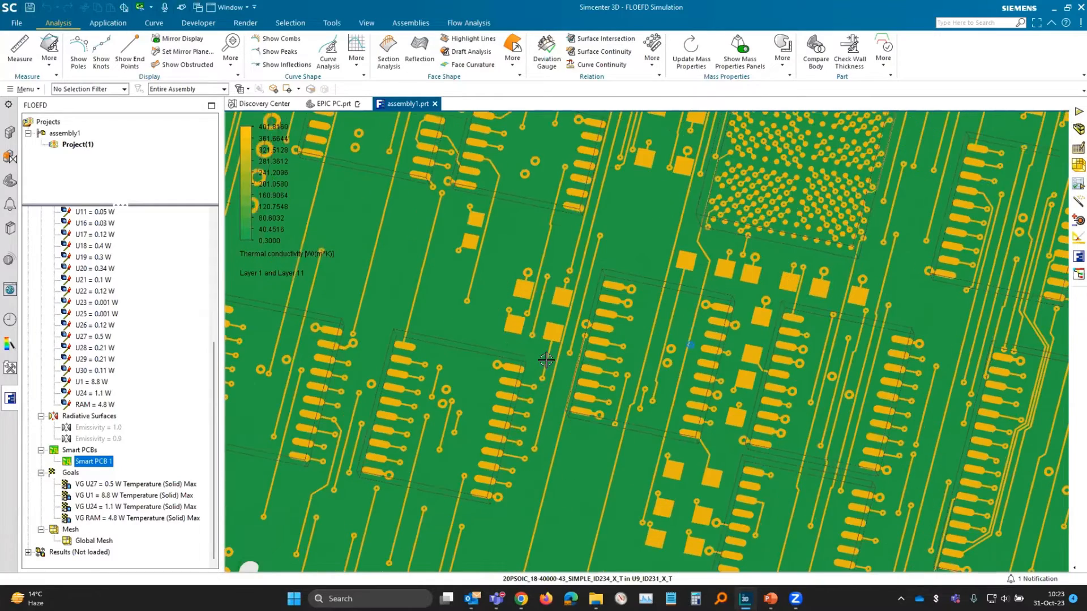
pyautogui.scroll(-3, 518, 345)
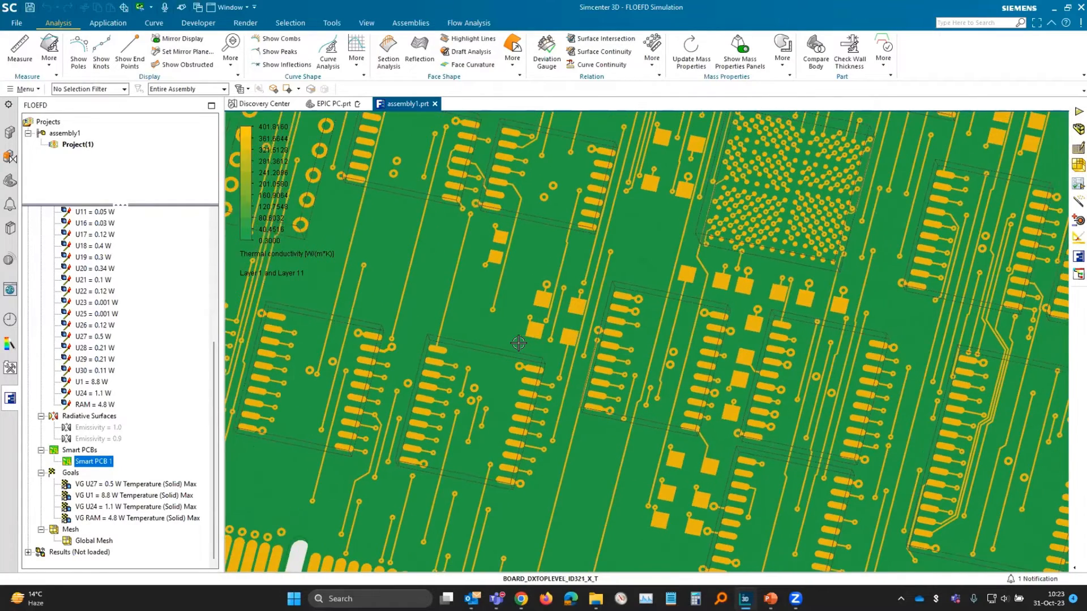
pyautogui.scroll(-5, 518, 344)
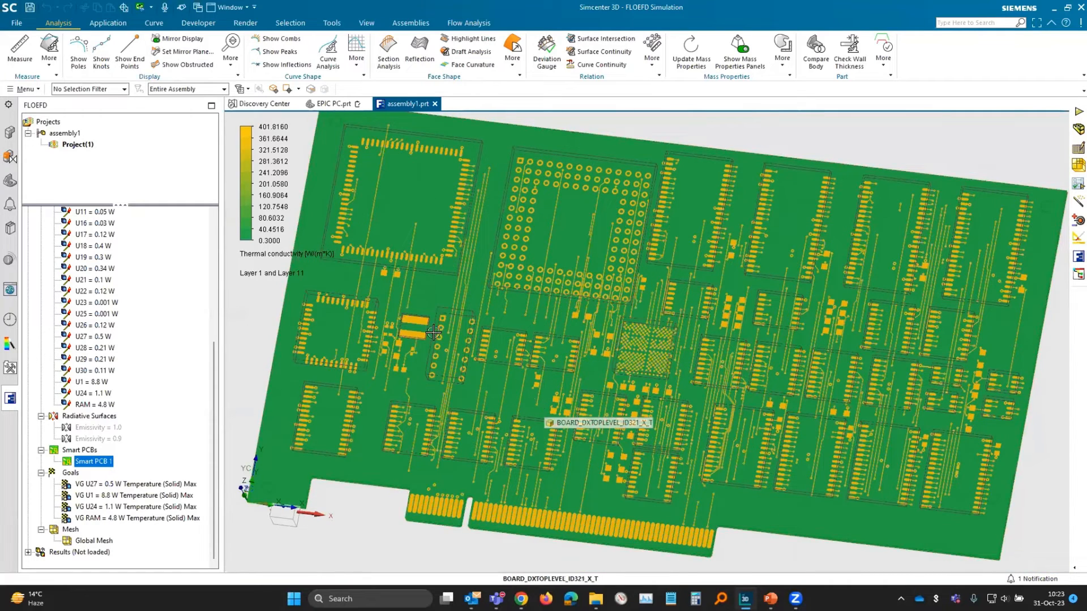
pyautogui.click(434, 104)
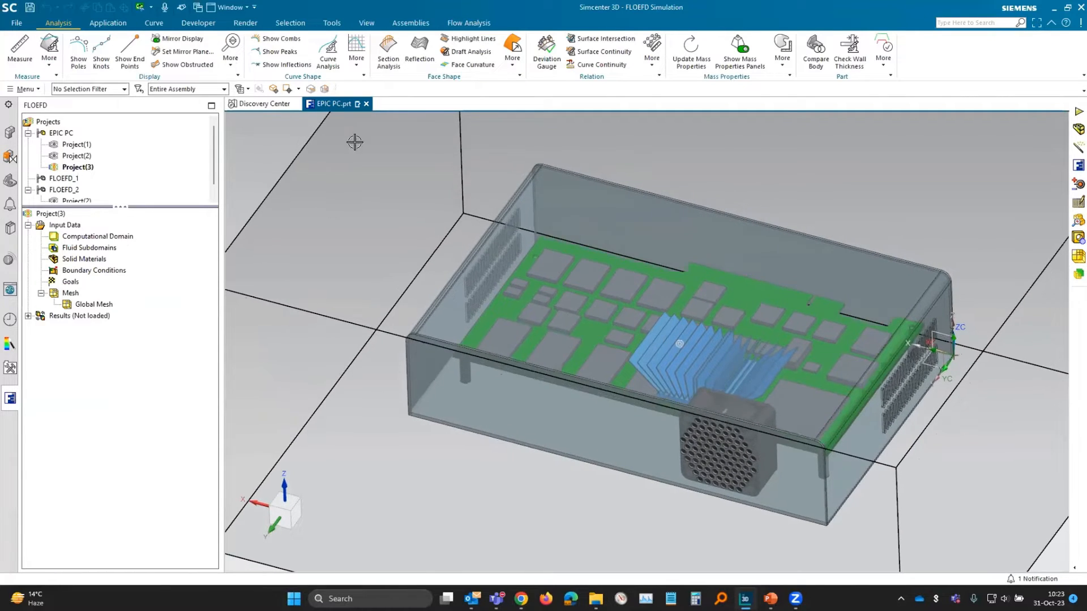
pyautogui.click(476, 23)
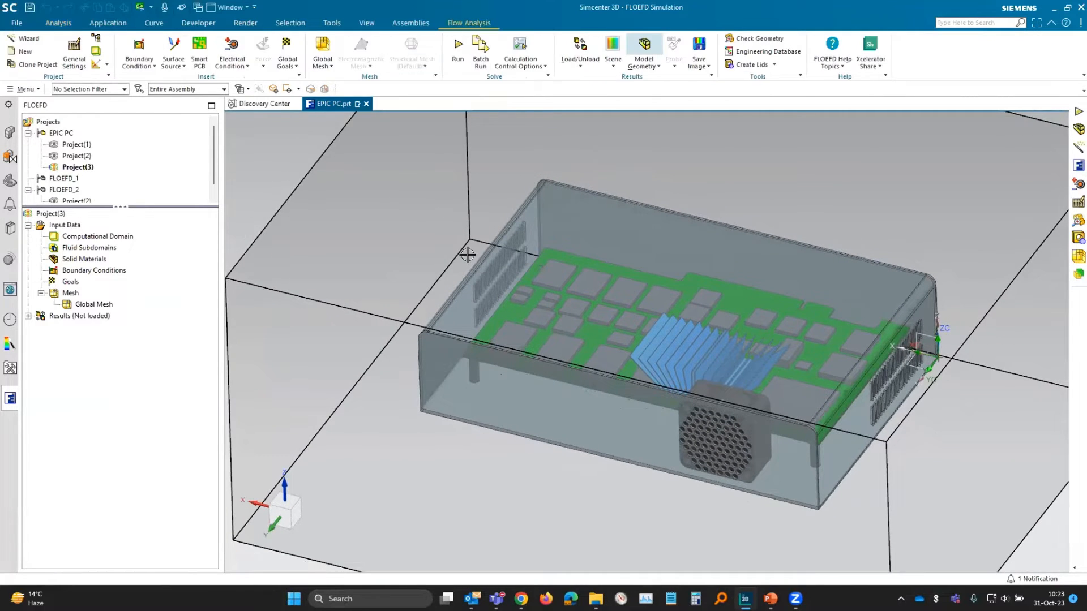
# Hide the Case and Cover components to expose the board, fan and heatsink of the EPIC PC assembly.
pyautogui.click(10, 133)
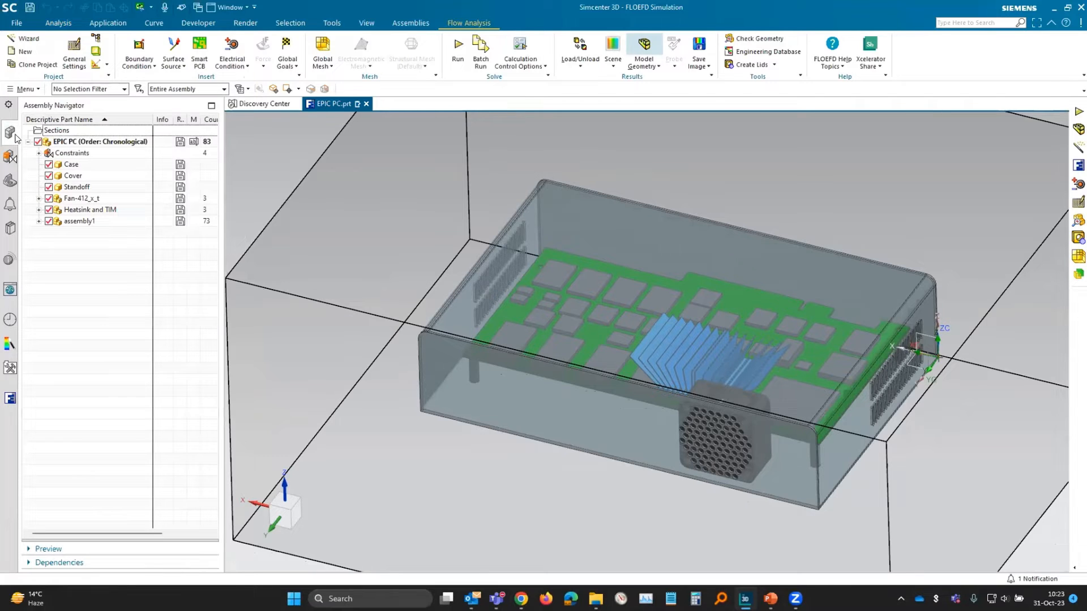
pyautogui.click(48, 164)
pyautogui.click(49, 176)
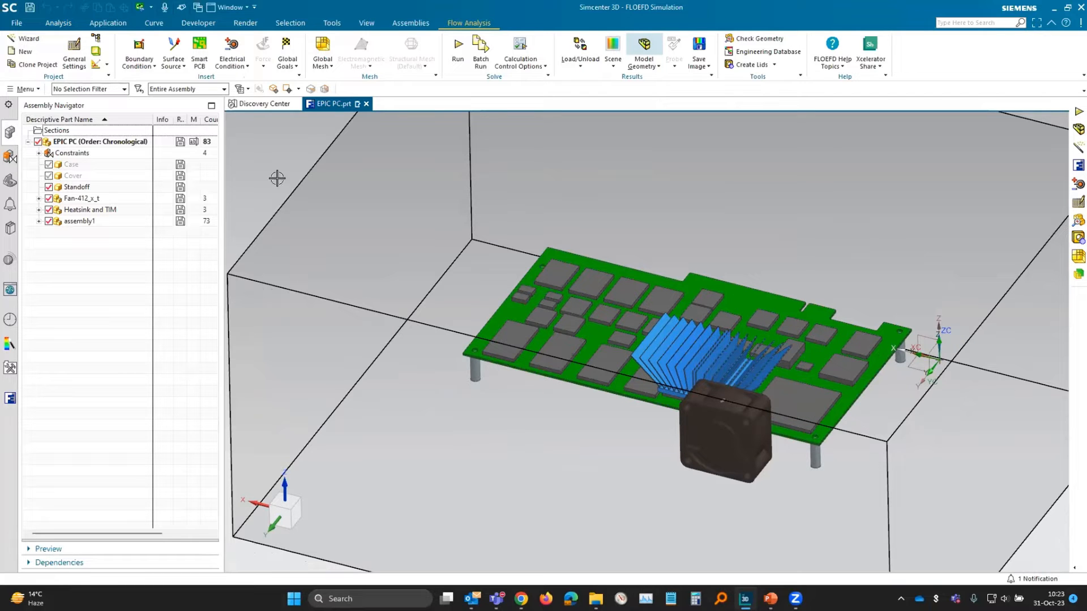
pyautogui.moveTo(633, 428); pyautogui.dragTo(299, 114, button='middle')
pyautogui.scroll(3, 385, 317)
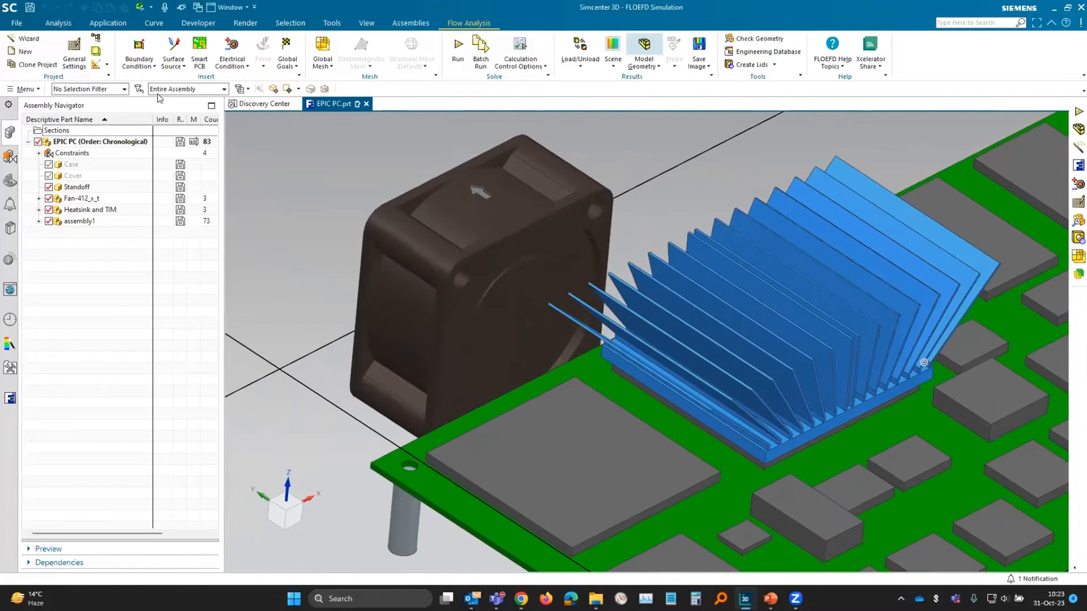
# Assign the pre-defined alloy Aluminum 6061 as the solid material of the splayed heatsink body.
pyautogui.click(139, 59)
pyautogui.click(173, 59)
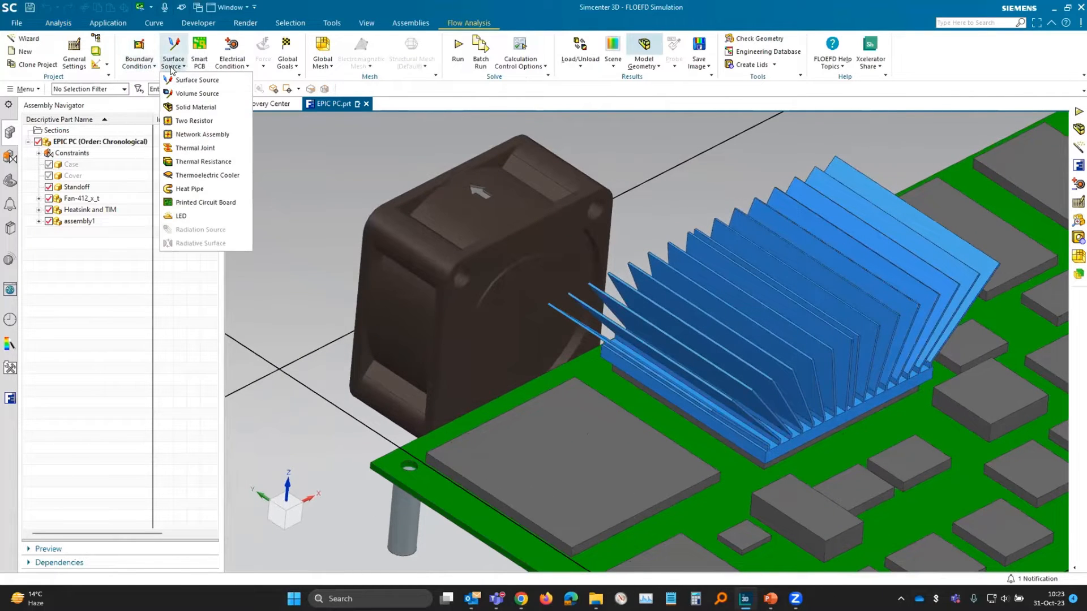
pyautogui.click(211, 109)
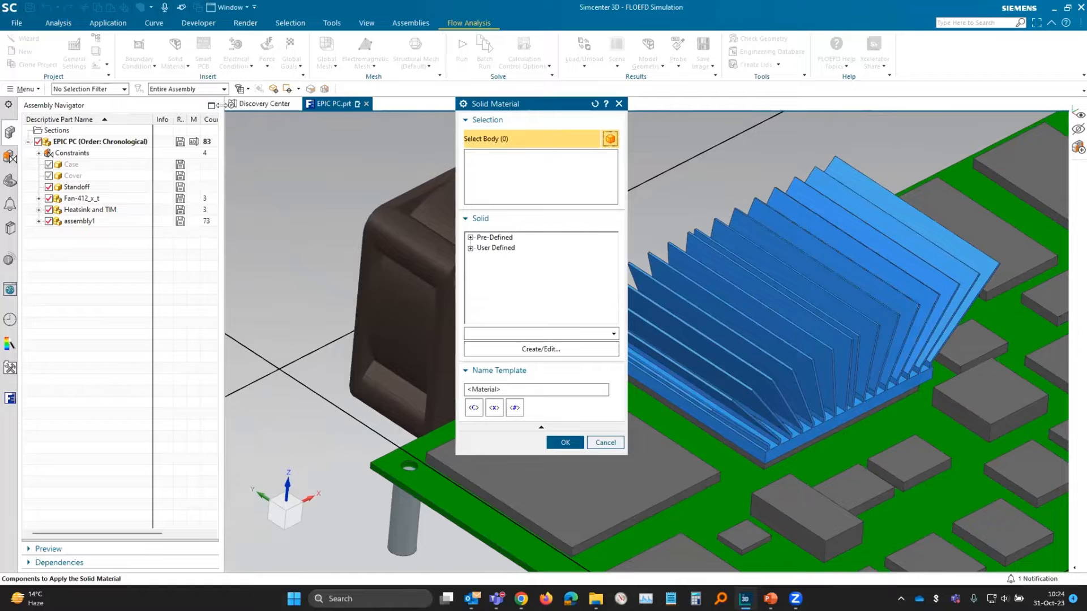
pyautogui.click(791, 274)
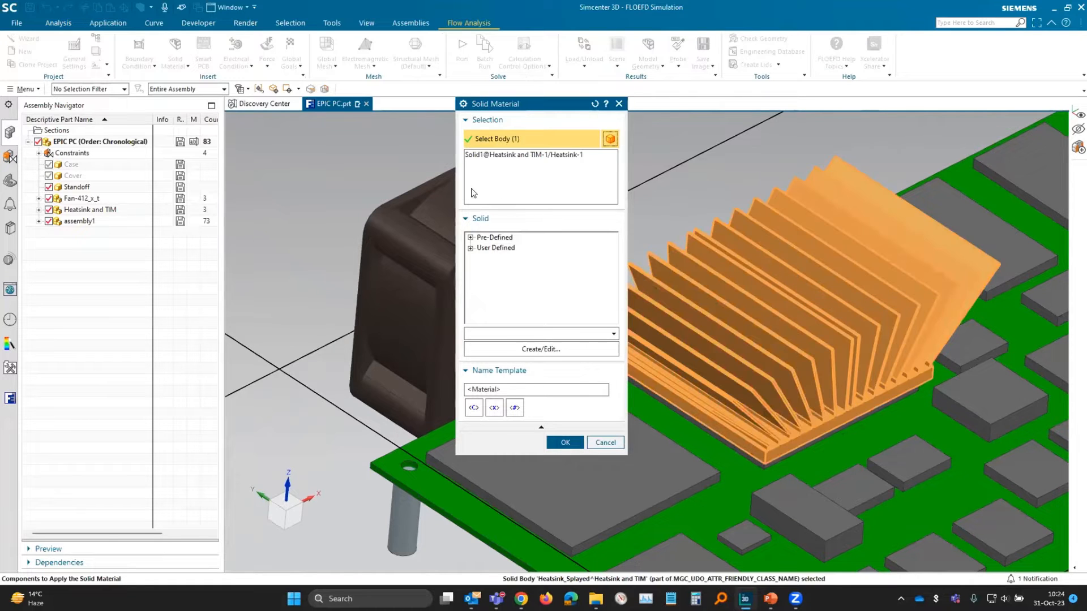
pyautogui.click(470, 238)
pyautogui.click(481, 248)
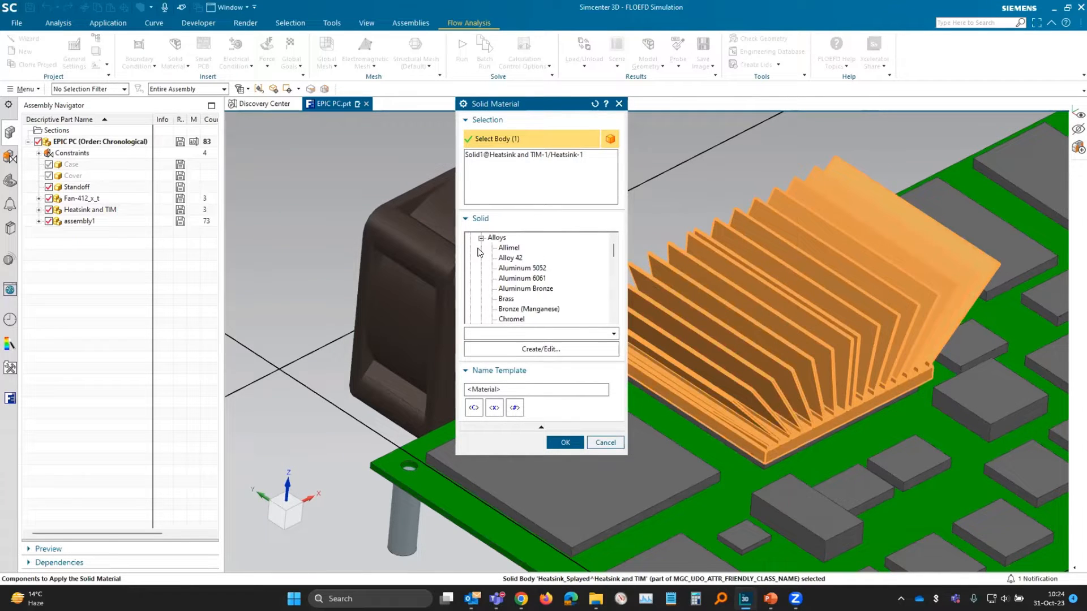
pyautogui.click(523, 278)
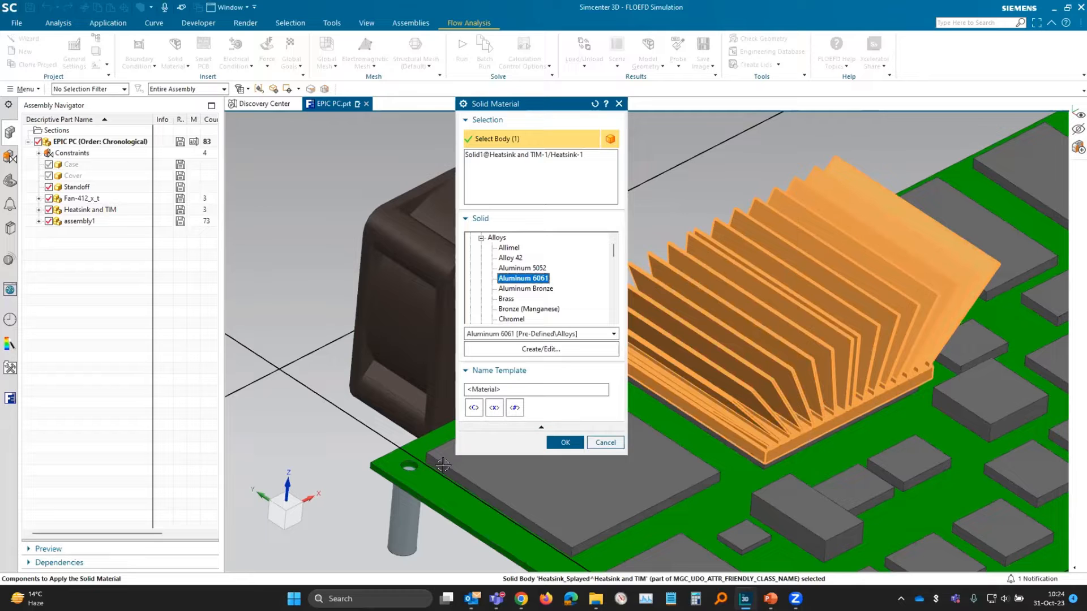
pyautogui.click(582, 443)
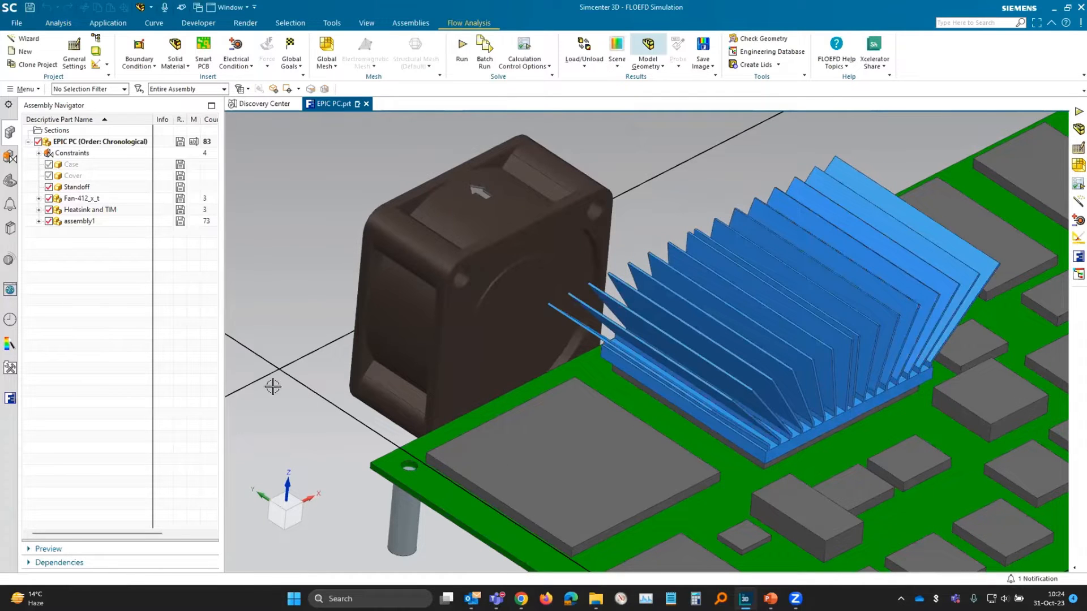
# Hide the heatsink to expose the TIM pad on top of the chip.
pyautogui.click(675, 336)
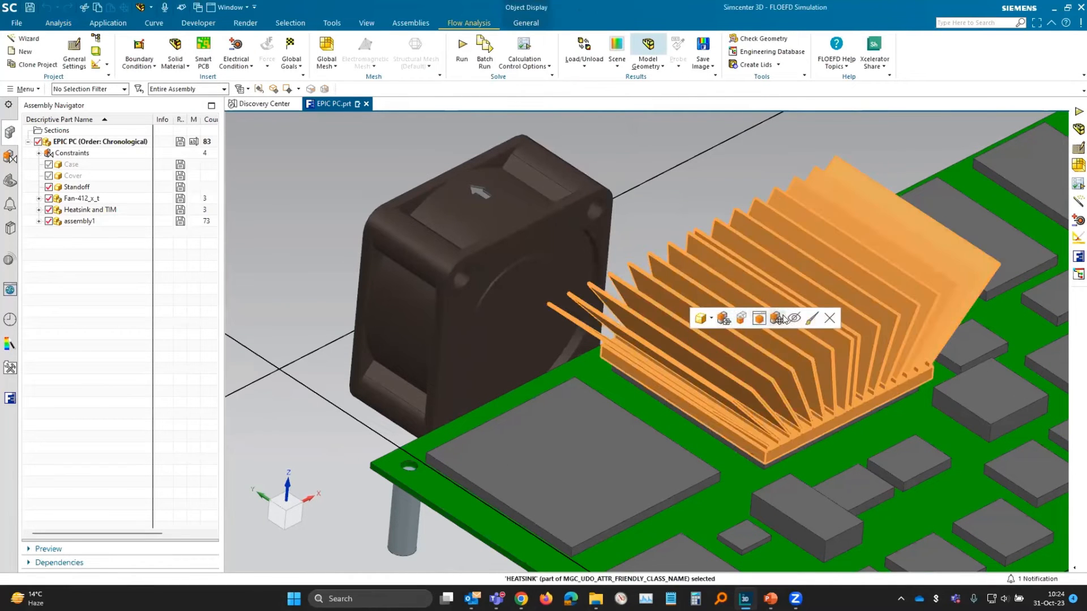
pyautogui.click(774, 314)
pyautogui.scroll(5, 638, 359)
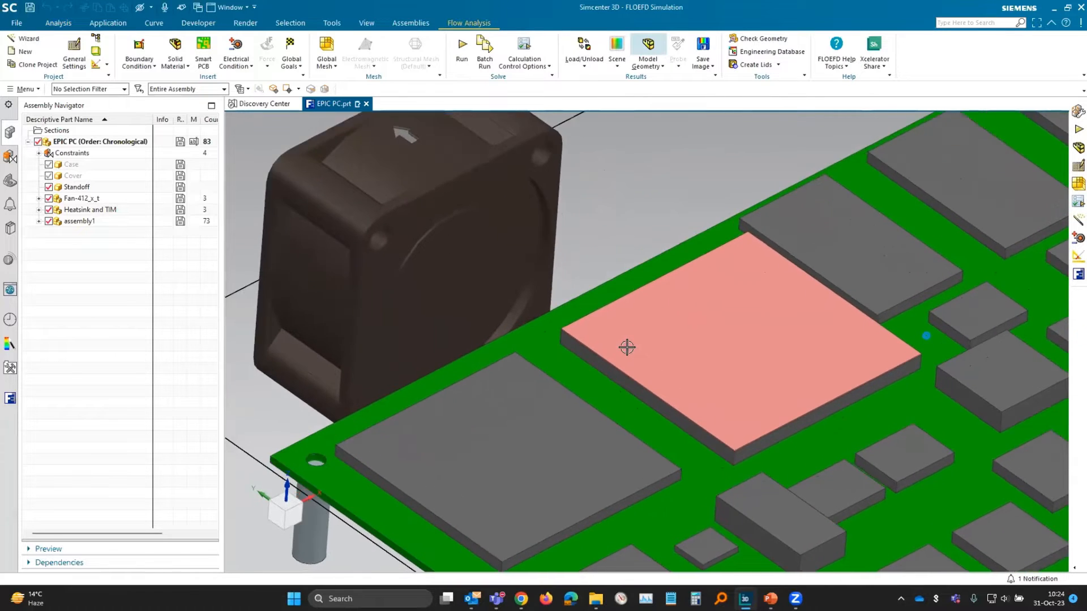
pyautogui.scroll(5, 495, 320)
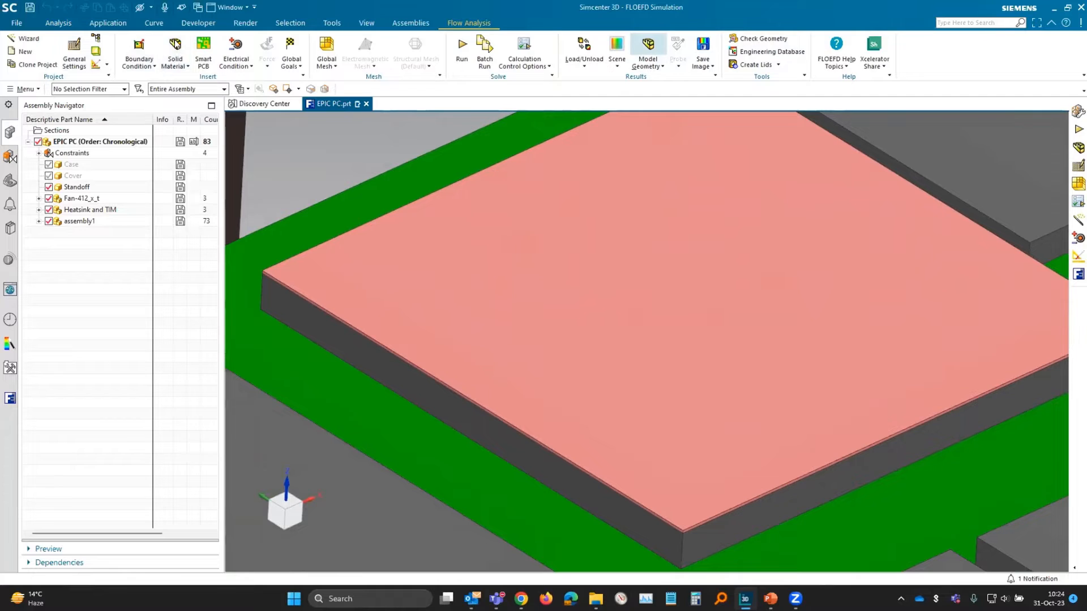
# Start a solid material assignment on the TIM body and open the Engineering Database to define its material.
pyautogui.click(175, 54)
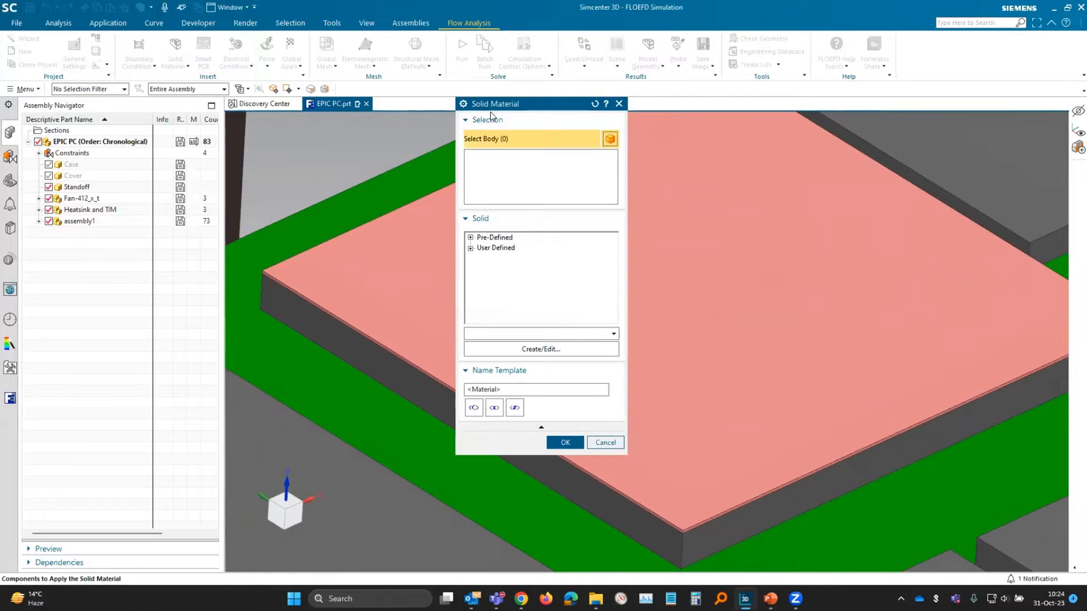
pyautogui.moveTo(500, 107); pyautogui.dragTo(157, 99)
pyautogui.click(651, 294)
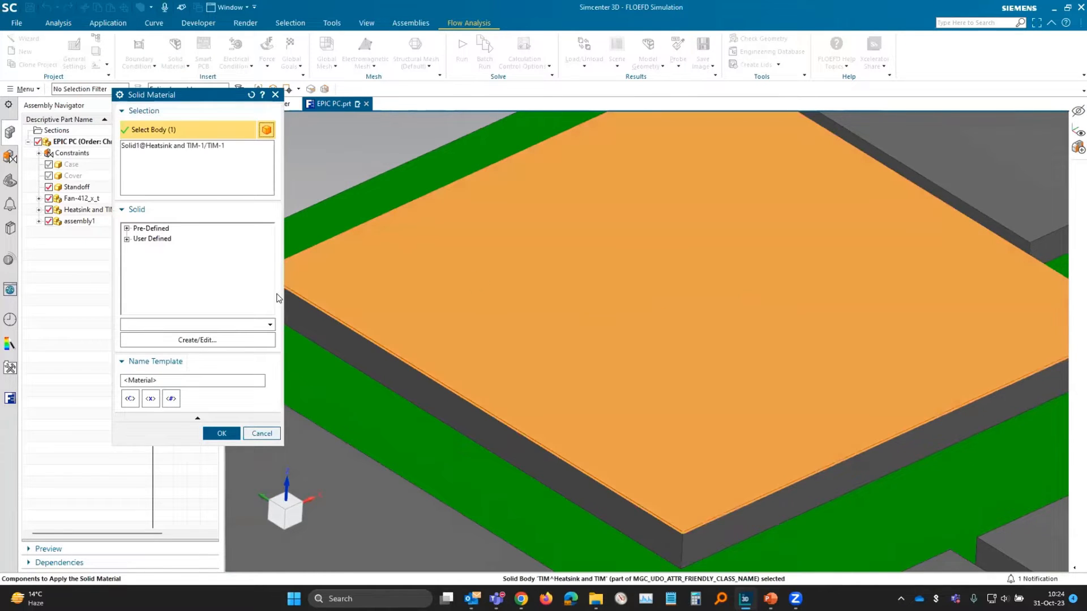
pyautogui.click(225, 339)
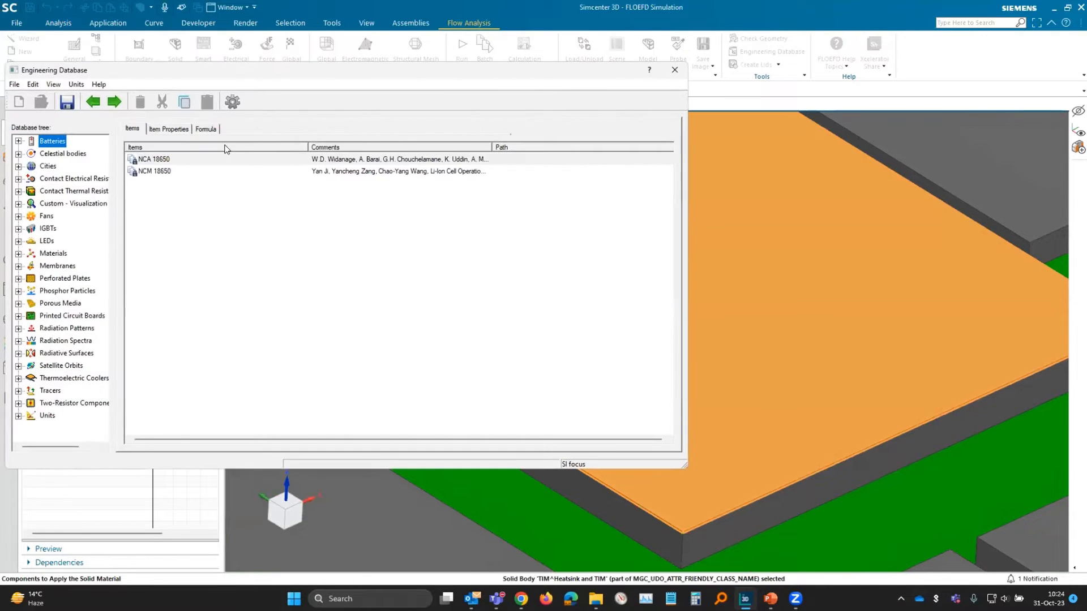
# Create a new user-defined solid in the Engineering Database and name it TIM.
pyautogui.click(17, 254)
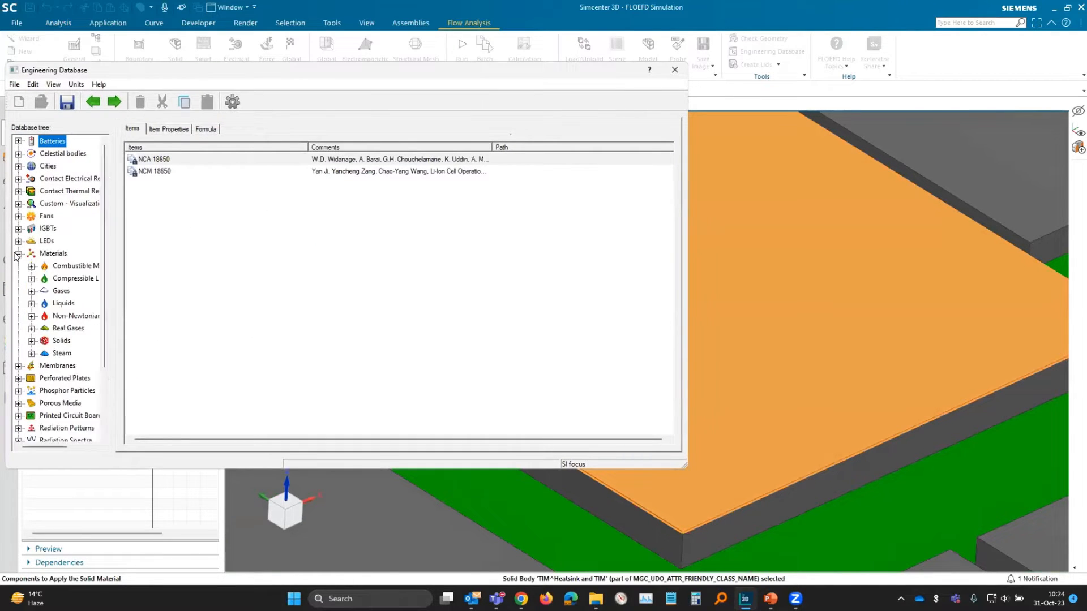
pyautogui.click(62, 341)
pyautogui.doubleClick(61, 341)
pyautogui.click(82, 365)
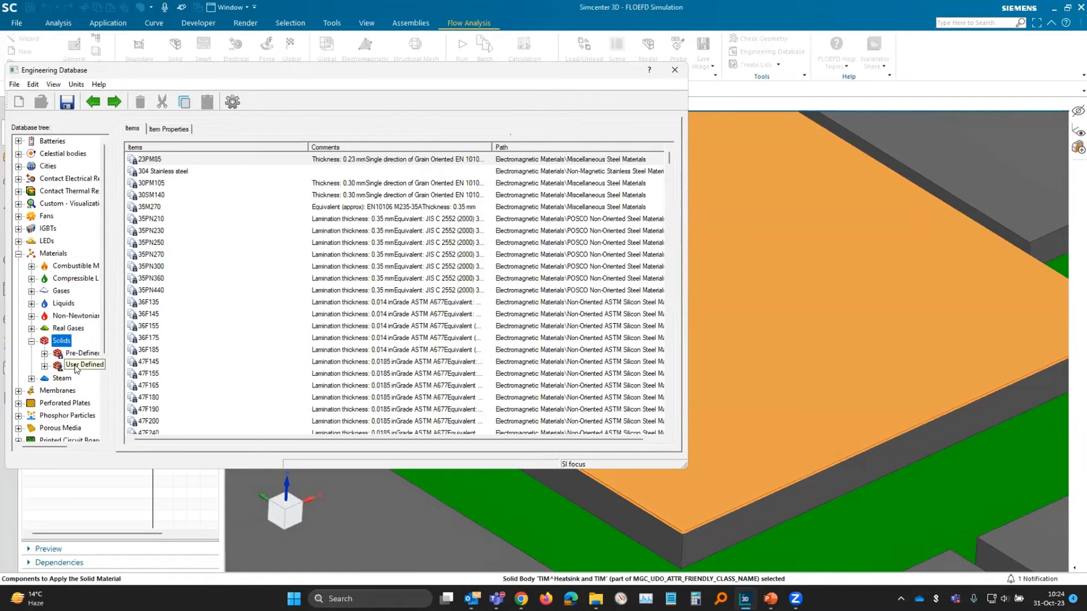
pyautogui.rightClick(242, 283)
pyautogui.click(300, 285)
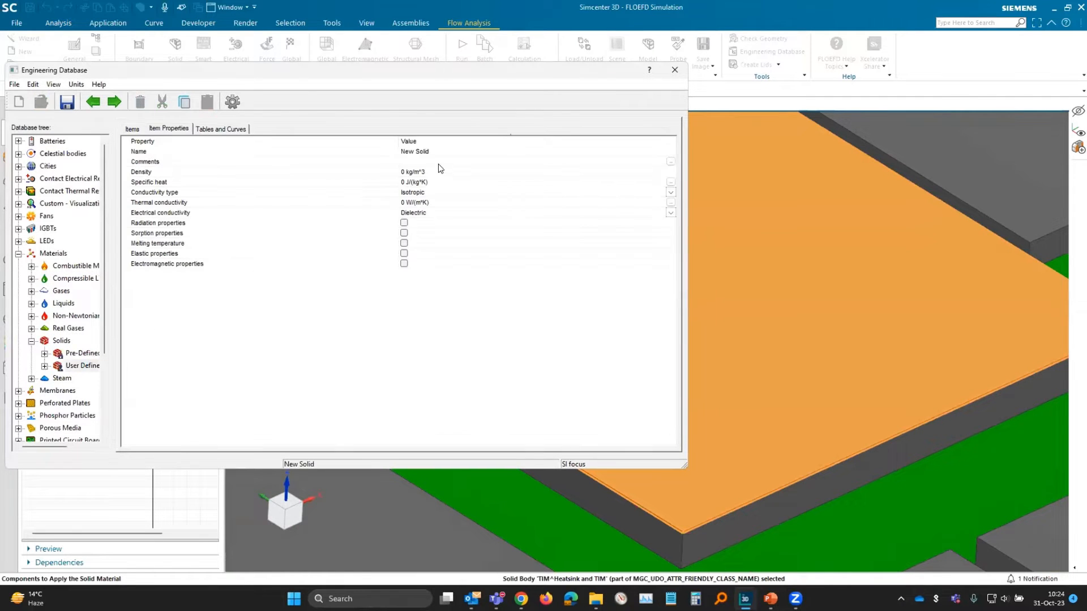
pyautogui.click(441, 151)
pyautogui.write('TIM')
pyautogui.press('Return')
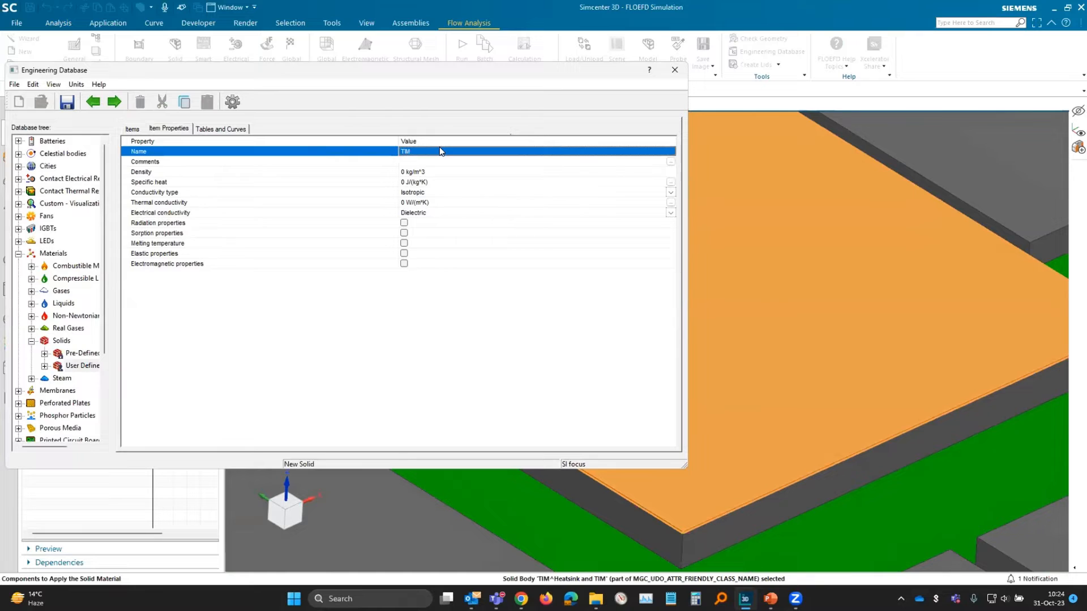
# Set the TIM solid's density to 1000 kg/m^3, specific heat to 500 J/(kg*K) and thermal conductivity to 2 W/(m*K), and save it.
pyautogui.click(424, 172)
pyautogui.write('1000')
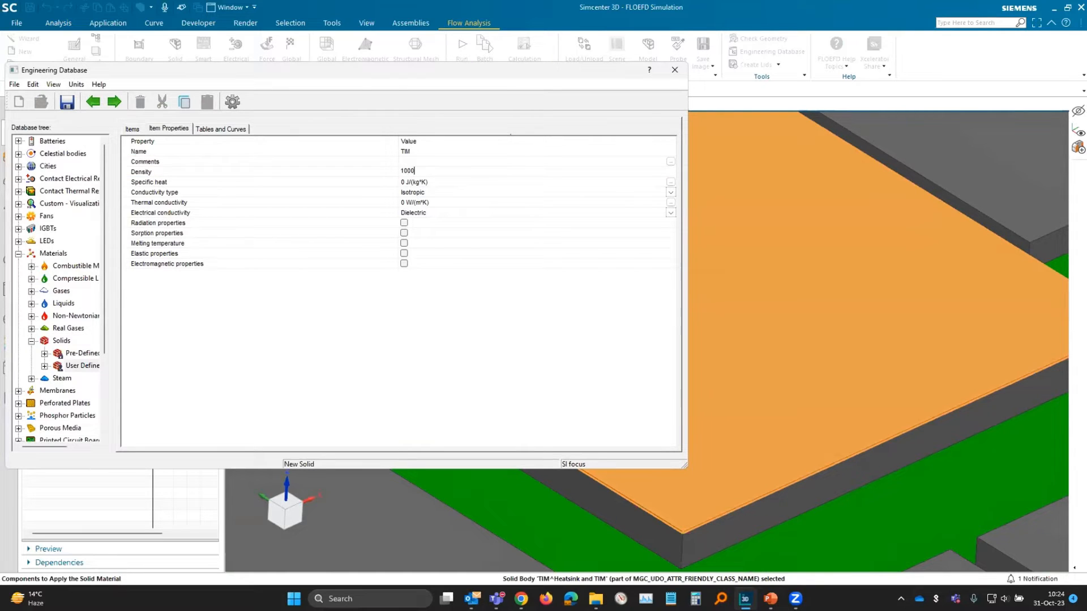
pyautogui.press('Return')
pyautogui.click(431, 184)
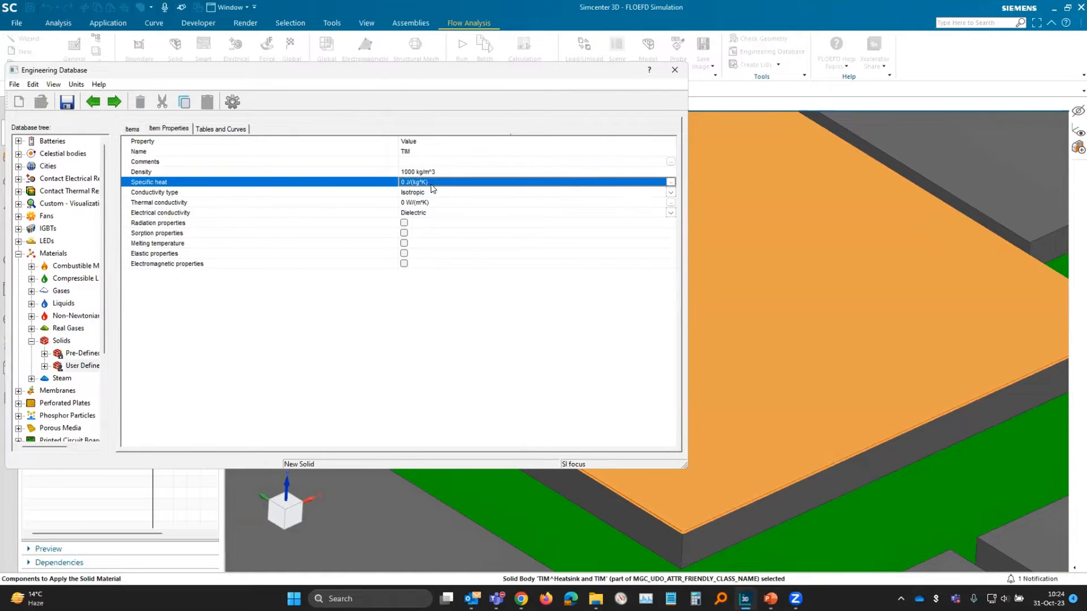
pyautogui.write('500')
pyautogui.press('Return')
pyautogui.click(419, 203)
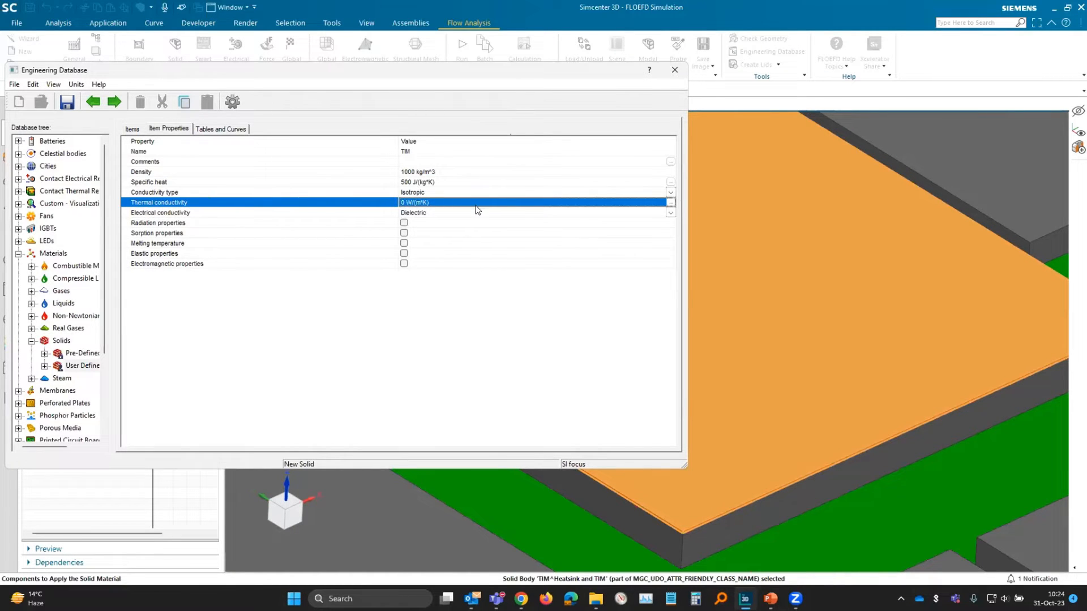
pyautogui.write('2')
pyautogui.press('Return')
pyautogui.click(67, 102)
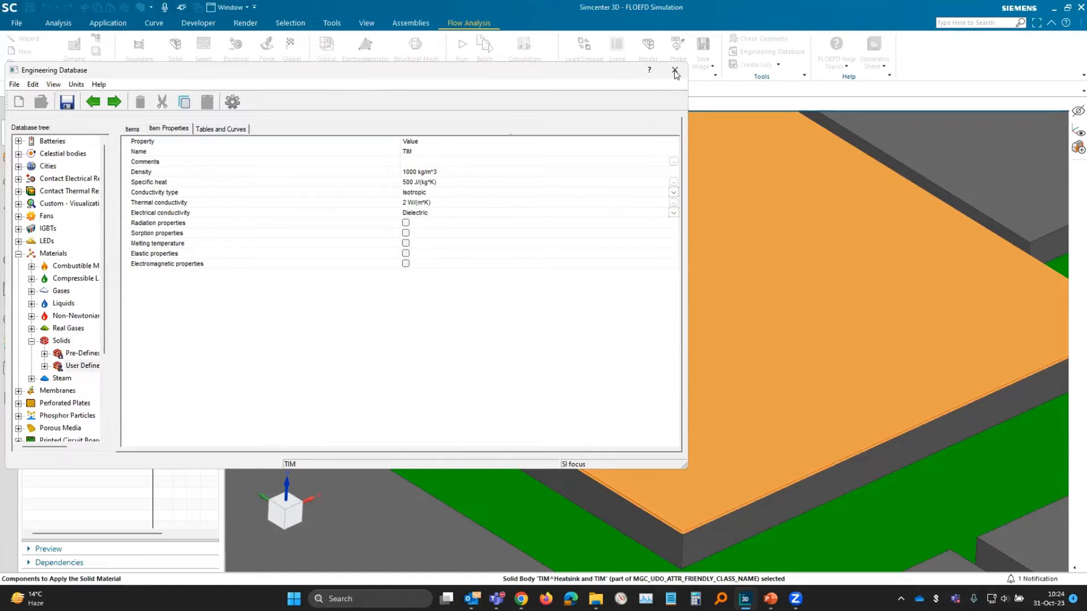
# Apply the user-defined TIM material to the TIM body and check its entry among the Project(3) solid materials.
pyautogui.click(675, 70)
pyautogui.click(126, 239)
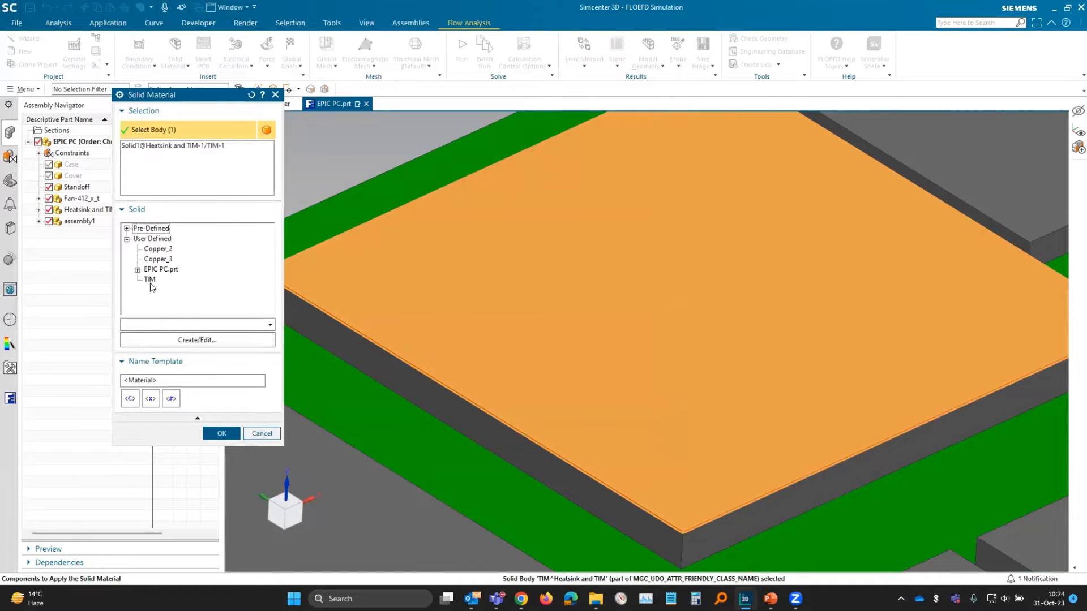
pyautogui.click(149, 280)
pyautogui.click(226, 436)
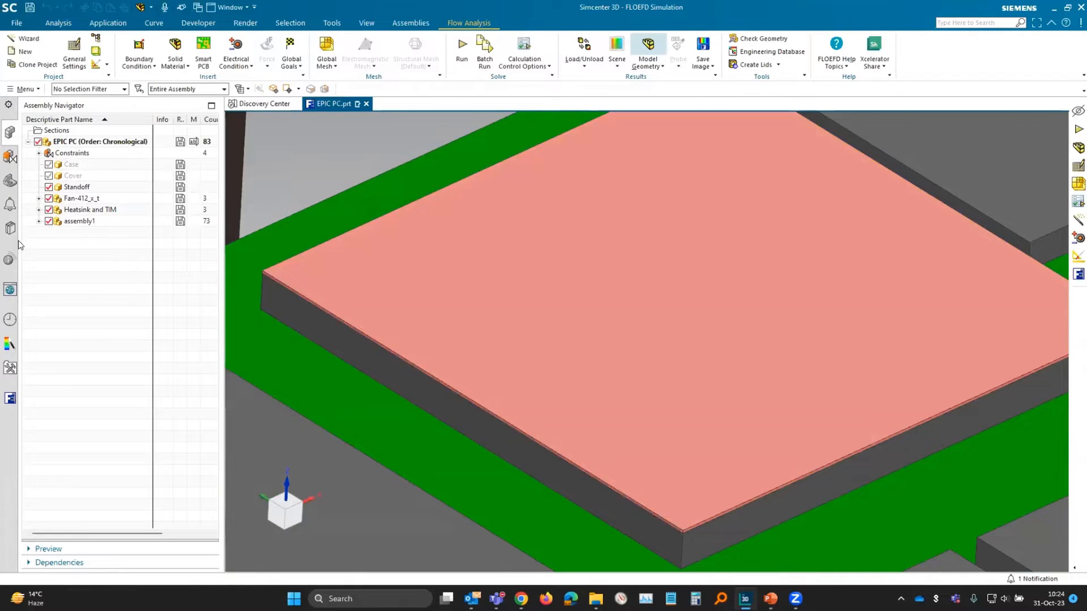
pyautogui.click(10, 398)
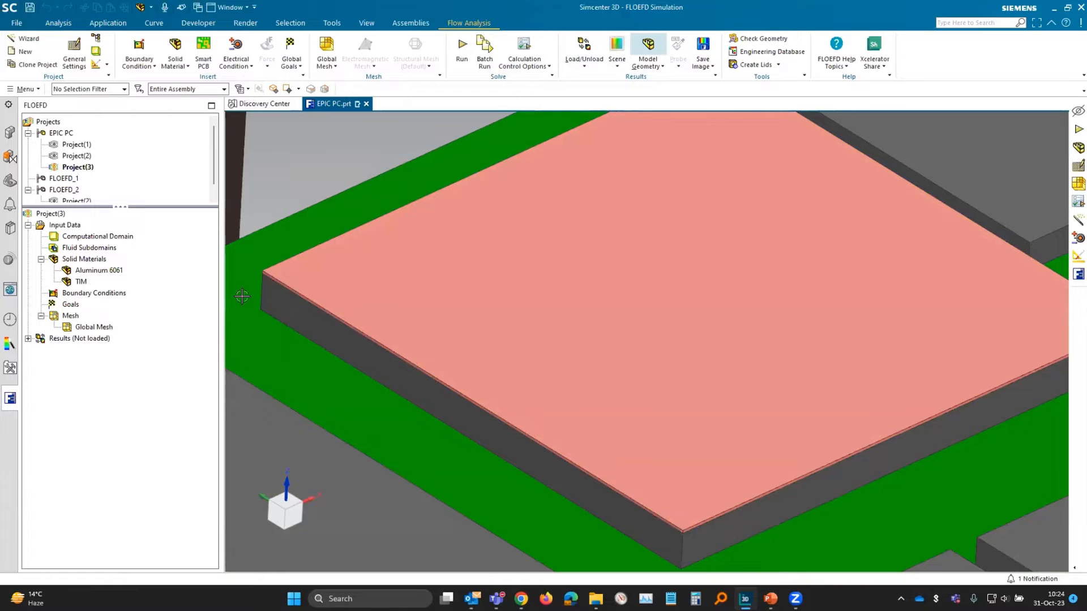
pyautogui.click(81, 281)
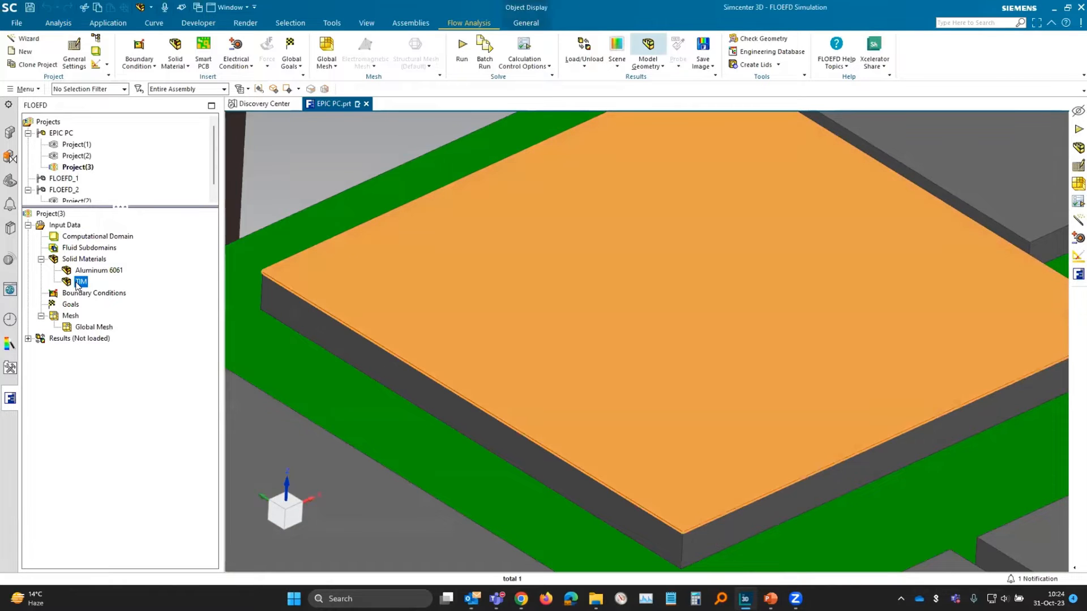
pyautogui.click(307, 172)
# Add a thermal resistance of type Resistance (Integral) with value 0.002 to the upper face of the TIM pad.
pyautogui.click(174, 65)
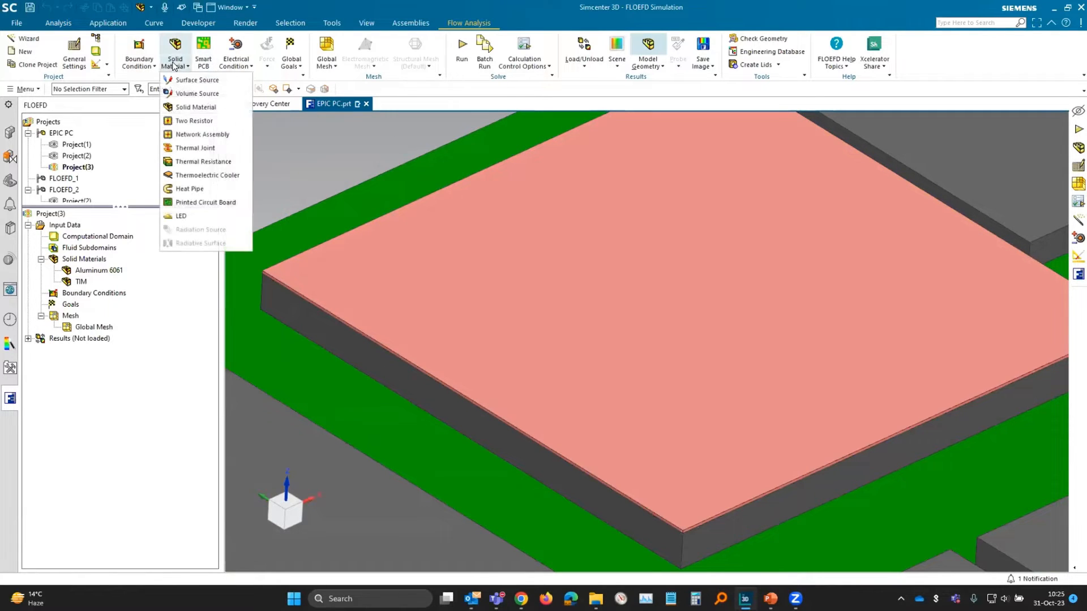
pyautogui.click(232, 162)
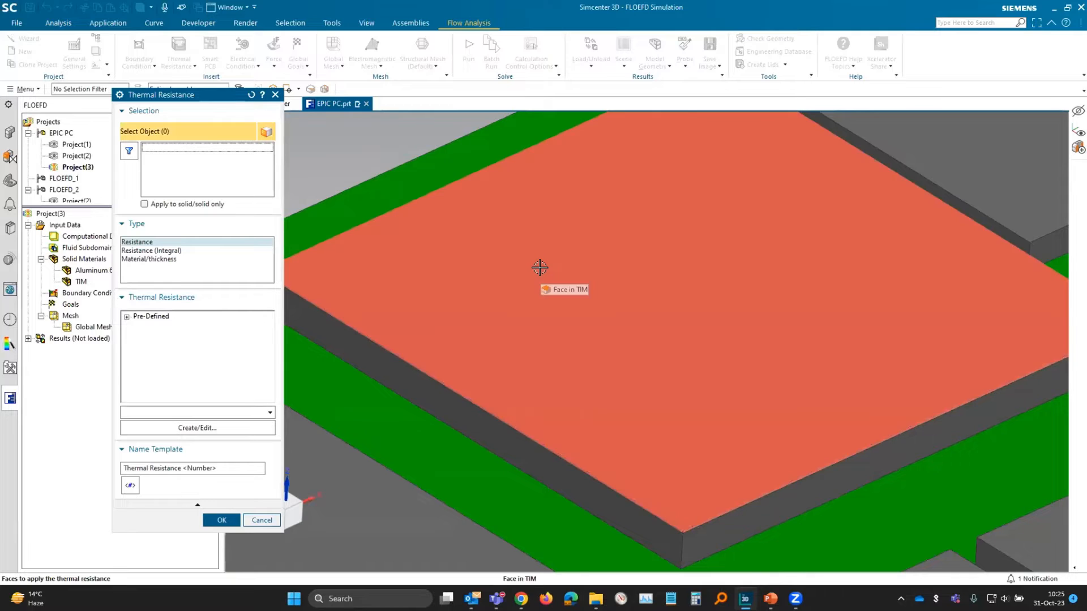
pyautogui.click(539, 266)
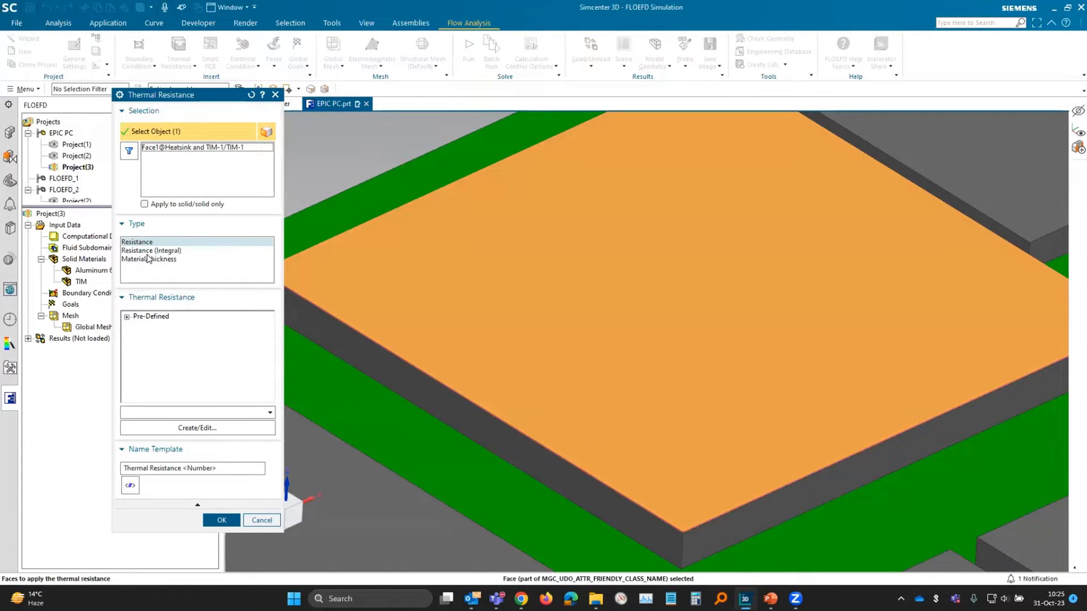
pyautogui.click(153, 251)
pyautogui.click(154, 317)
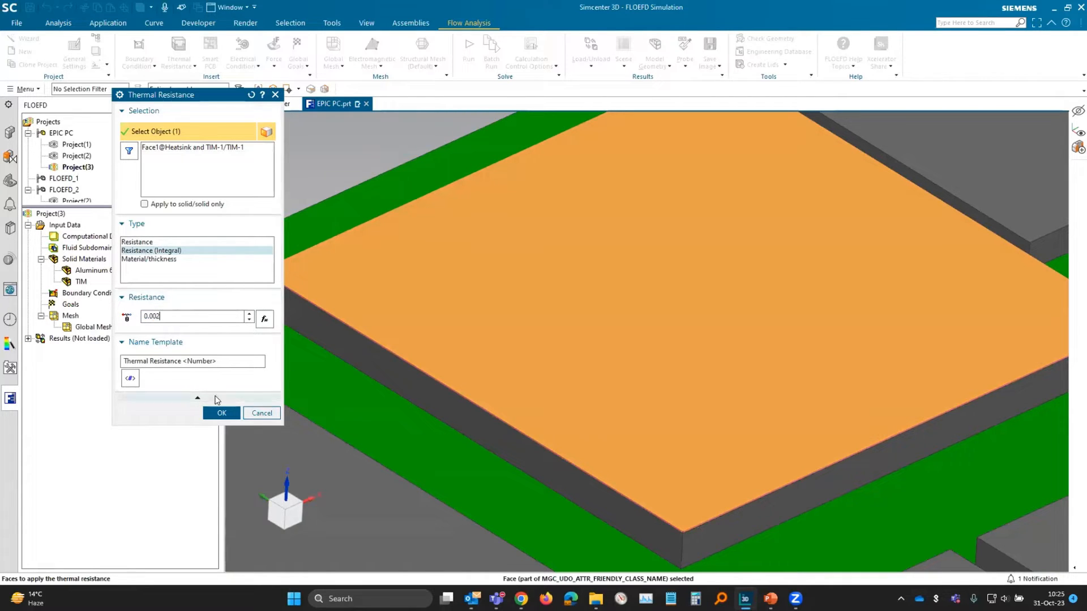
pyautogui.write('0.002')
pyautogui.click(221, 412)
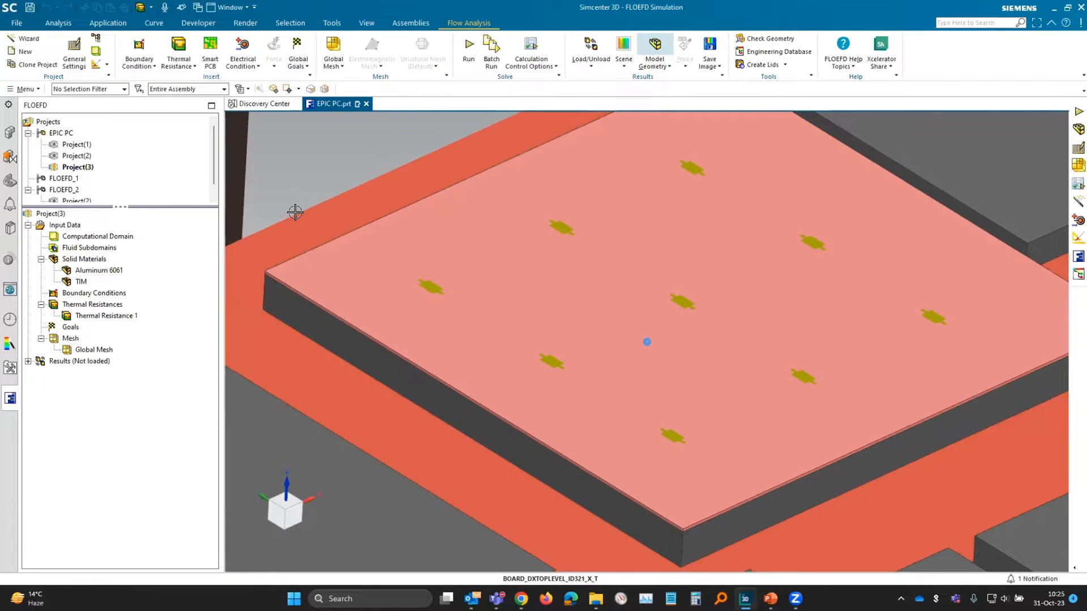
# Start a new fan condition and set its type to Internal Fan.
pyautogui.scroll(-8, 295, 212)
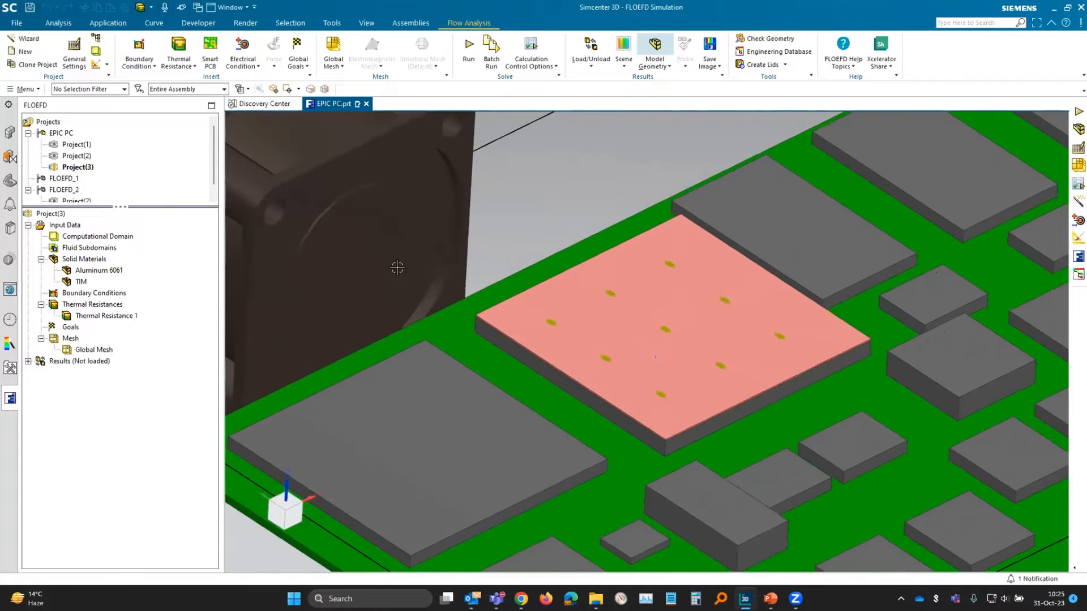
pyautogui.scroll(-5, 397, 267)
pyautogui.click(139, 63)
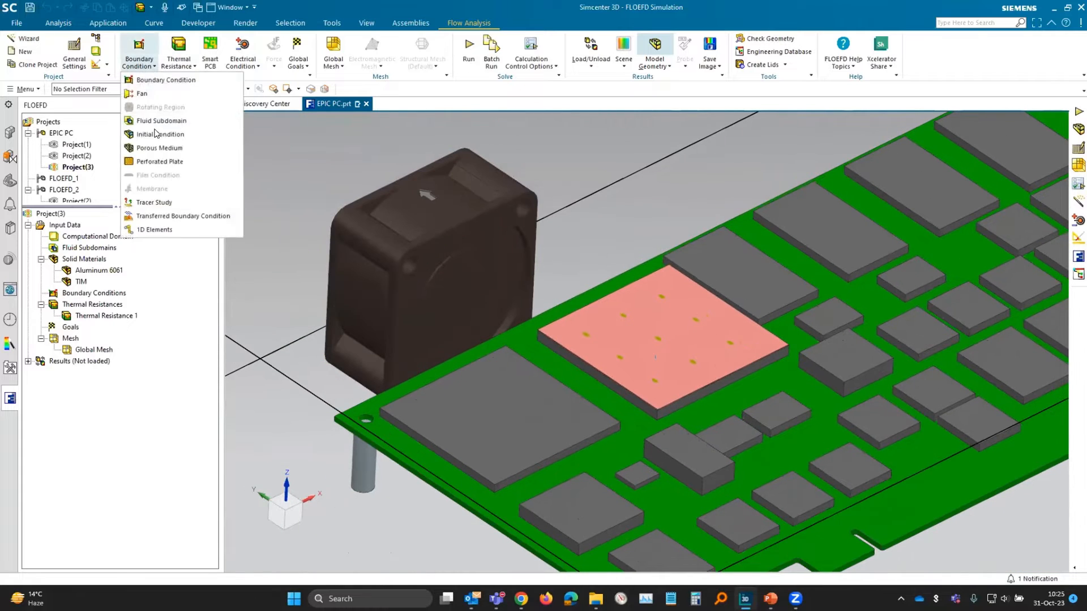
pyautogui.moveTo(187, 66)
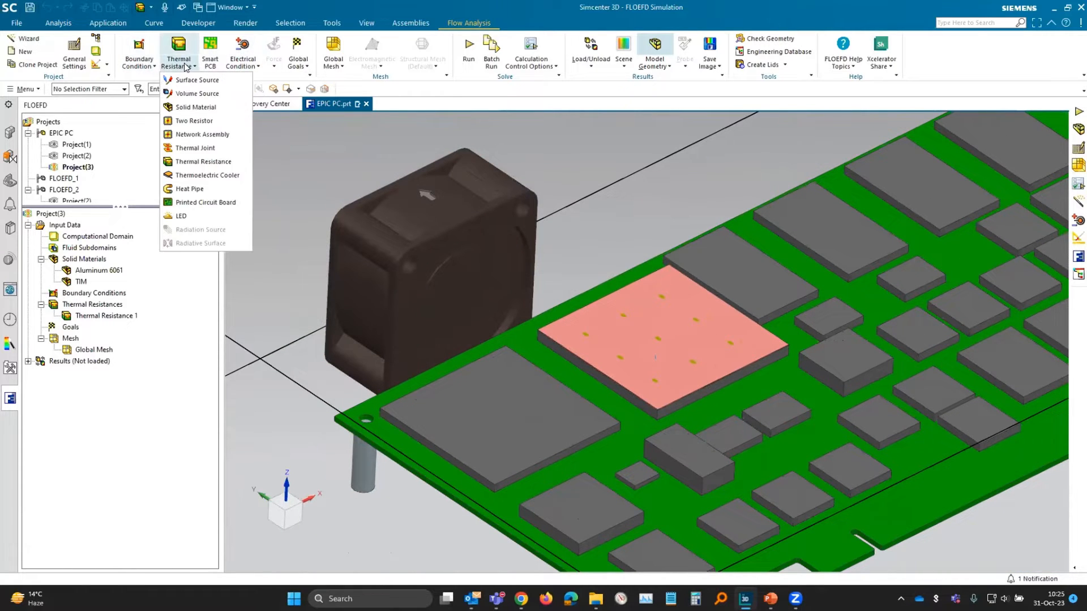
pyautogui.click(146, 63)
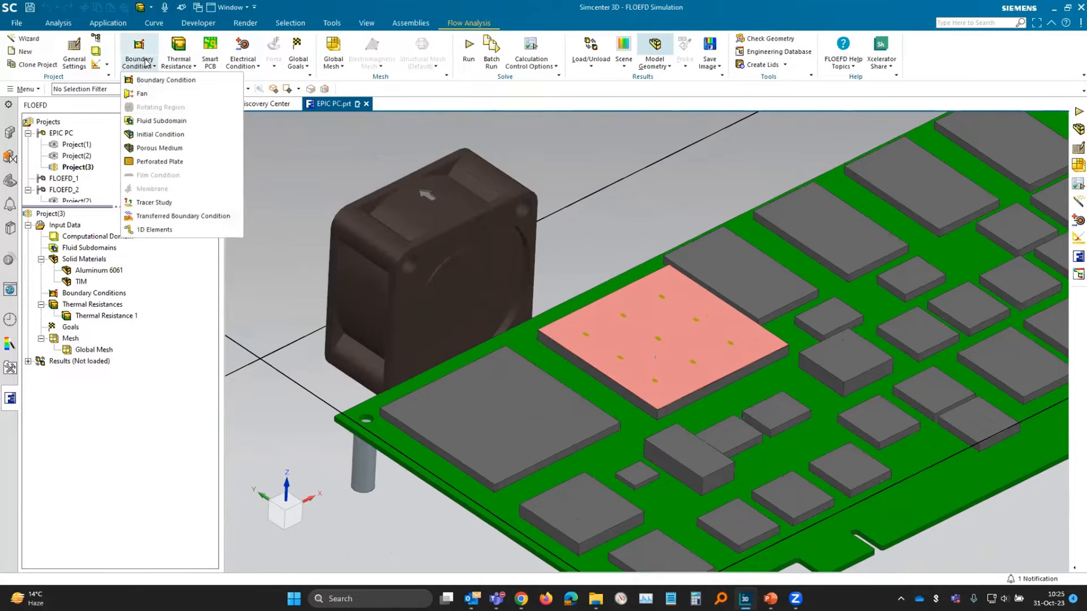
pyautogui.click(185, 96)
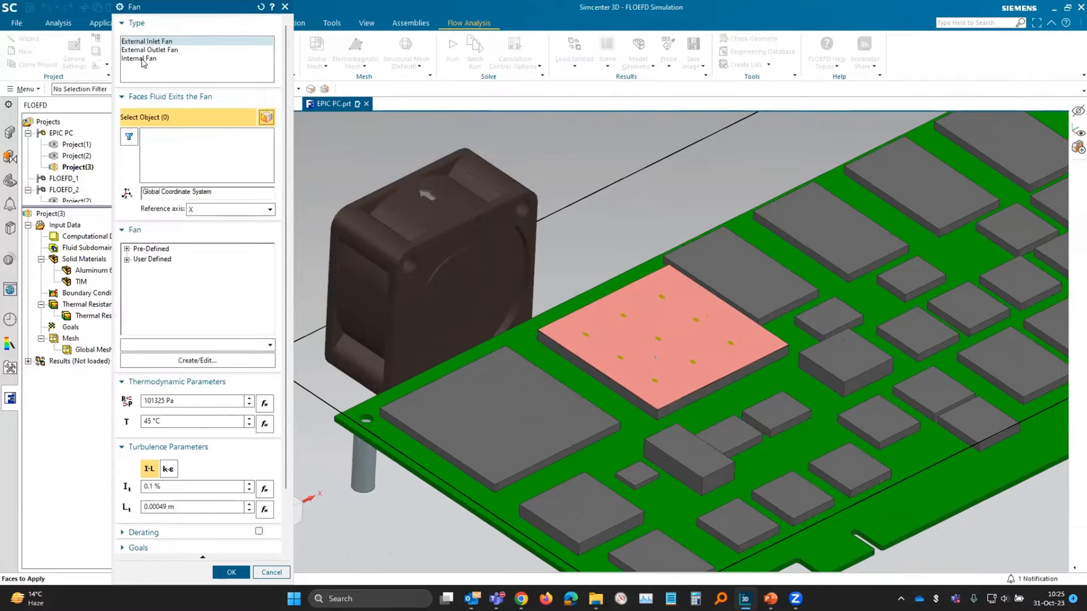
pyautogui.click(142, 59)
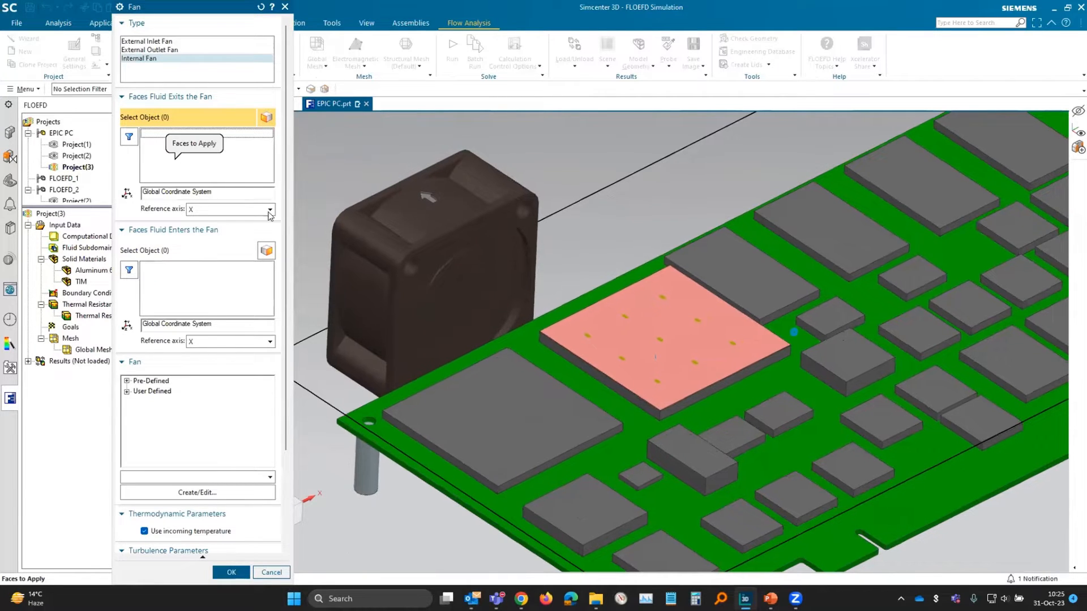
# Assign the fan's ribbed outer opening as the face fluid exits and the annular face towards the board as the face fluid enters.
pyautogui.moveTo(315, 262); pyautogui.dragTo(683, 304, button='middle')
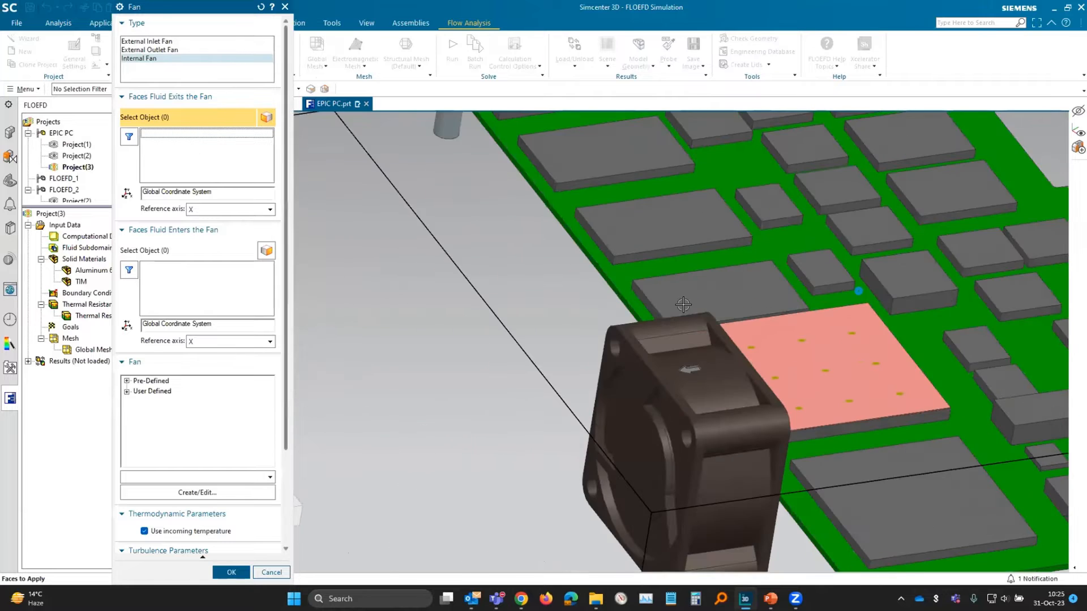
pyautogui.scroll(5, 683, 304)
pyautogui.click(683, 304)
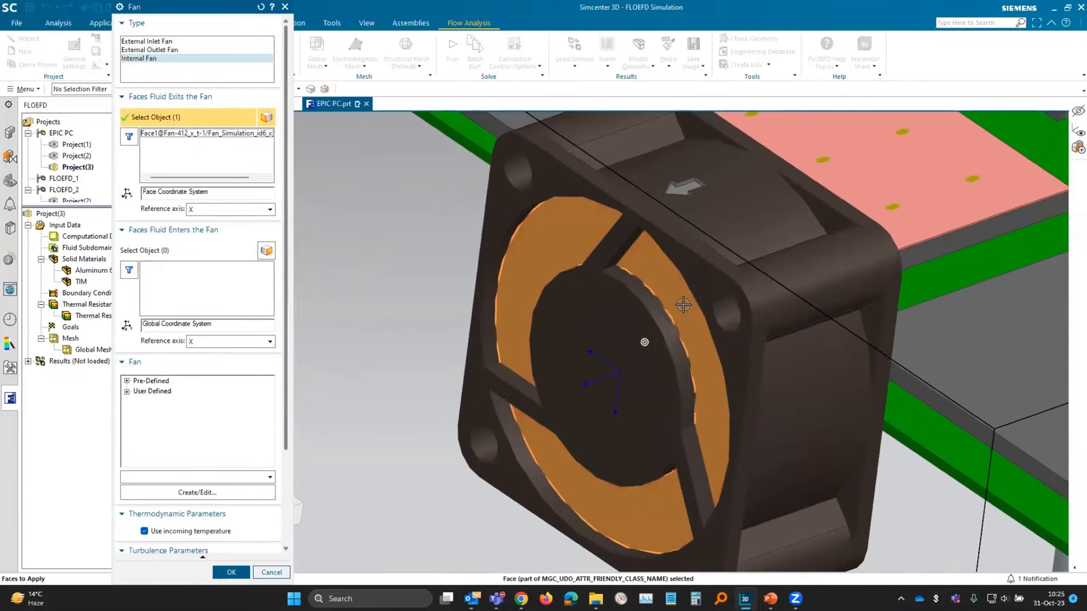
pyautogui.press('F8')
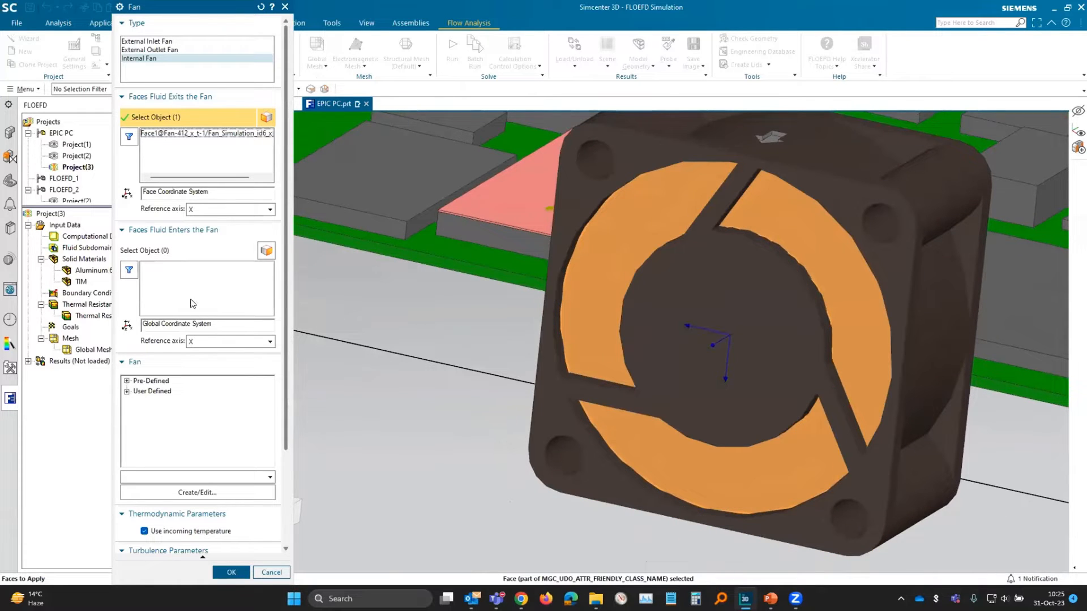
pyautogui.click(194, 291)
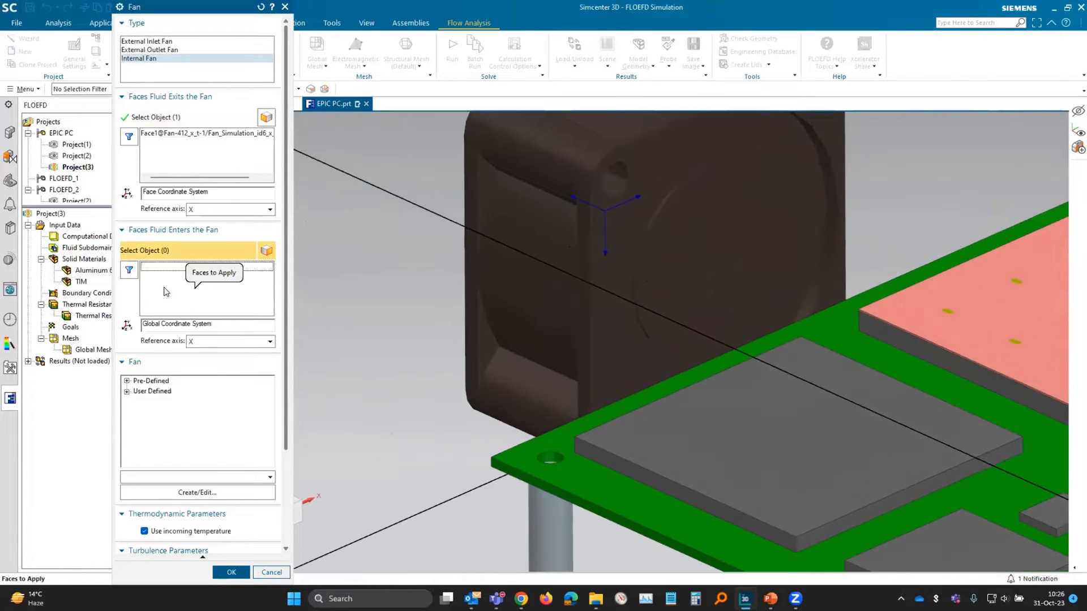
pyautogui.click(525, 307)
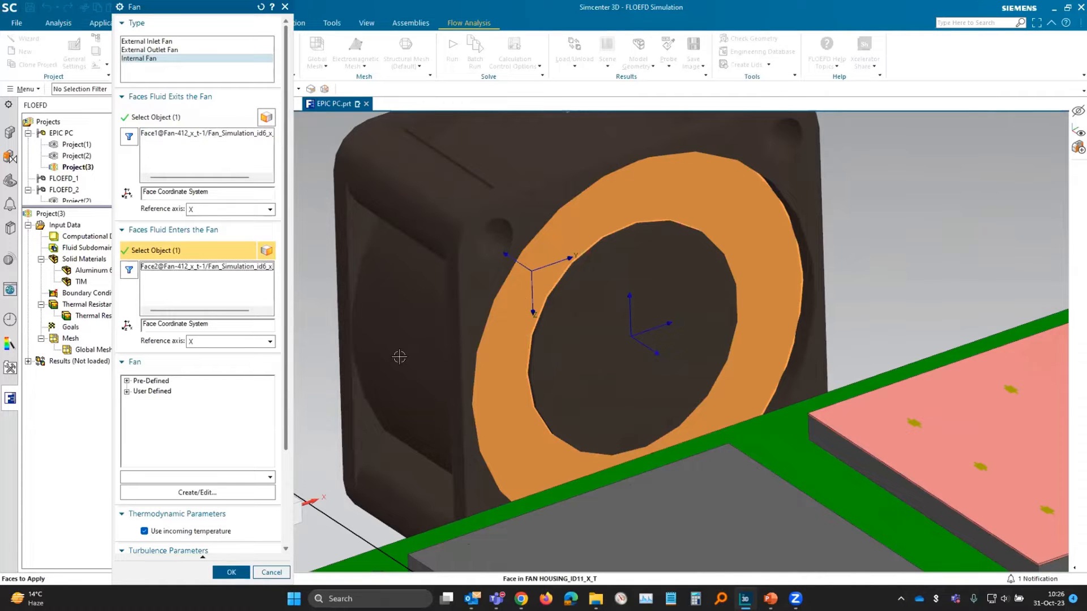
# Choose the Papst 412 from the pre-defined axial Papst fans for the internal fan.
pyautogui.click(127, 381)
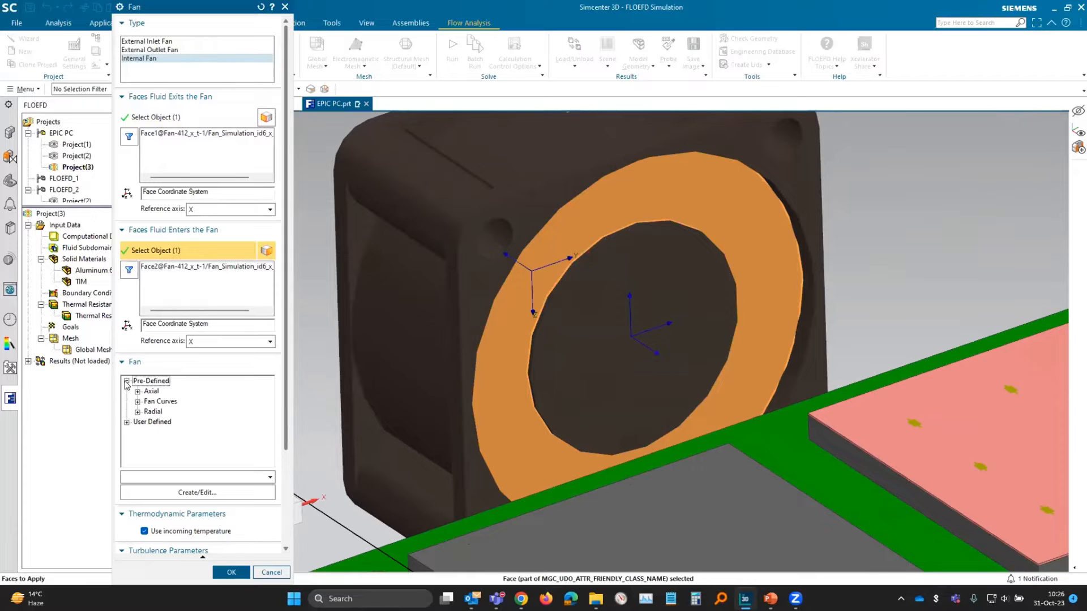
pyautogui.click(137, 392)
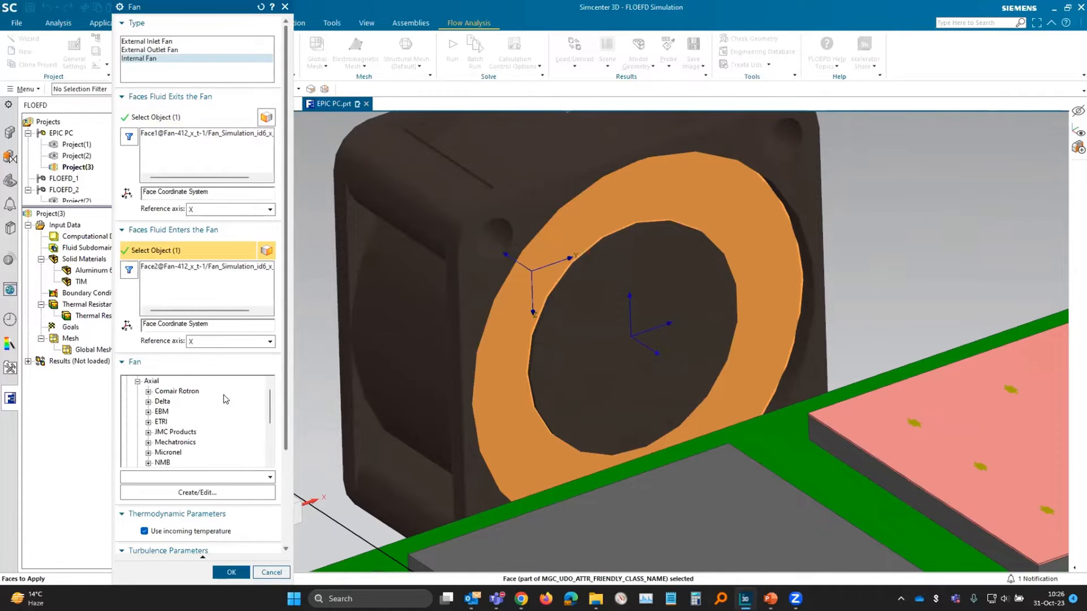
pyautogui.scroll(-1, 199, 410)
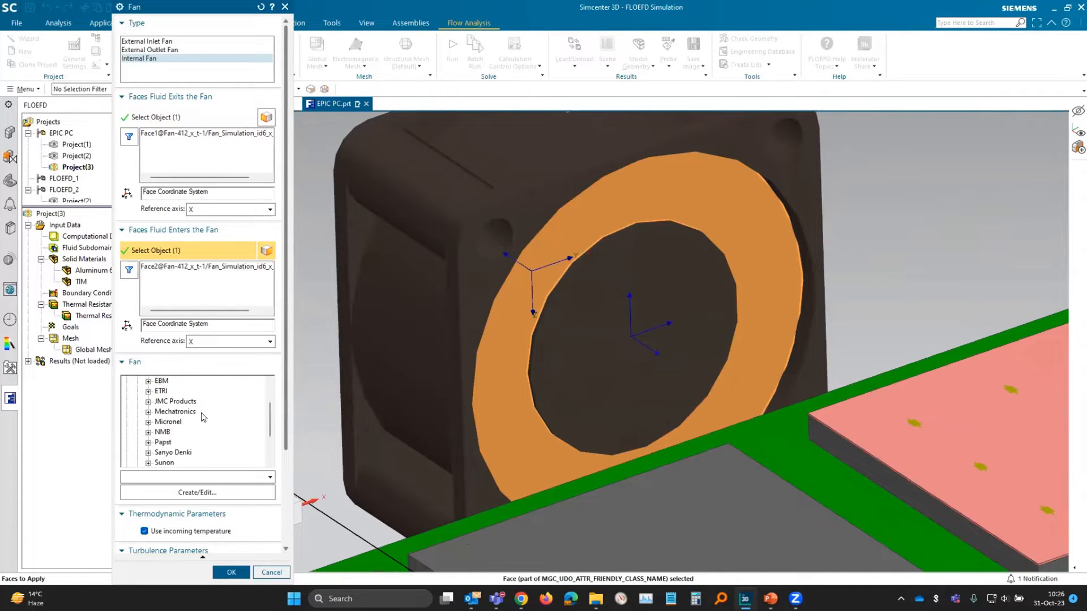
pyautogui.click(147, 442)
pyautogui.scroll(-5, 214, 436)
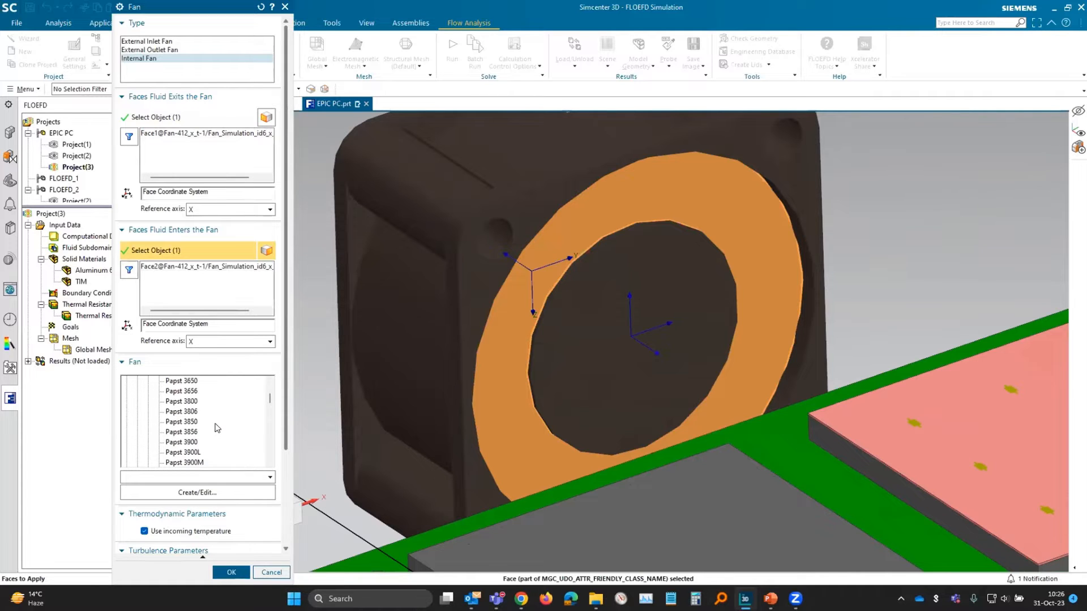
pyautogui.click(190, 435)
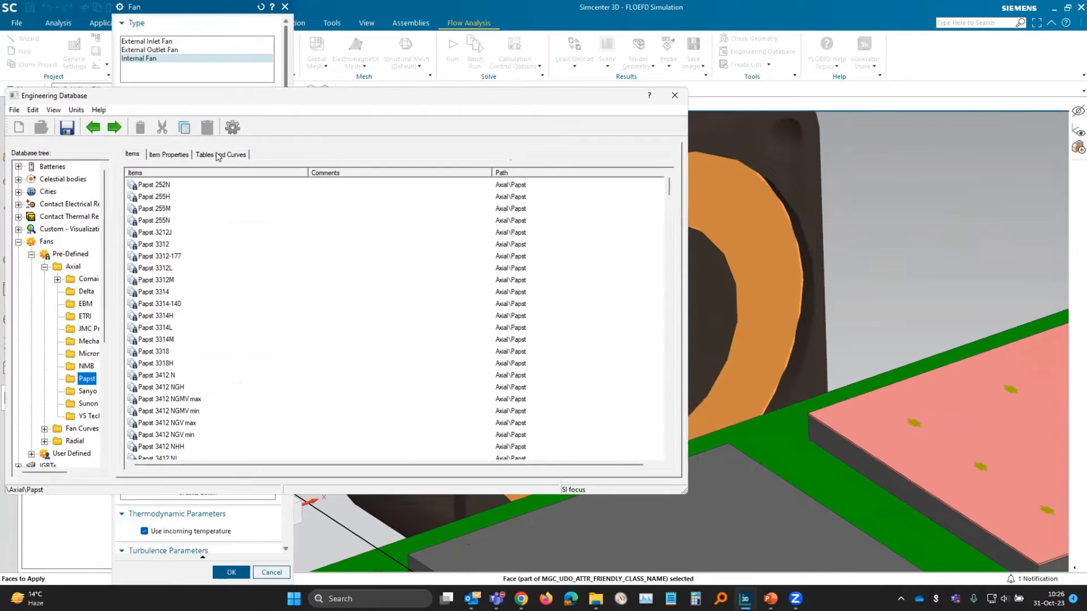
# Review the Papst 412 pressure-flow curve in the Engineering Database and create the internal fan.
pyautogui.click(220, 154)
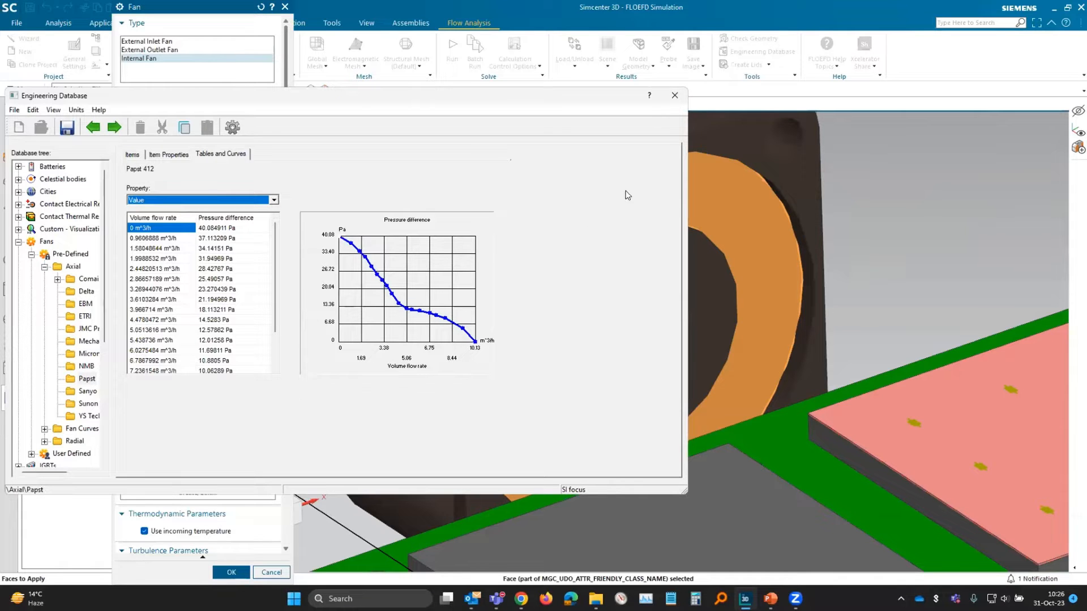
pyautogui.click(675, 95)
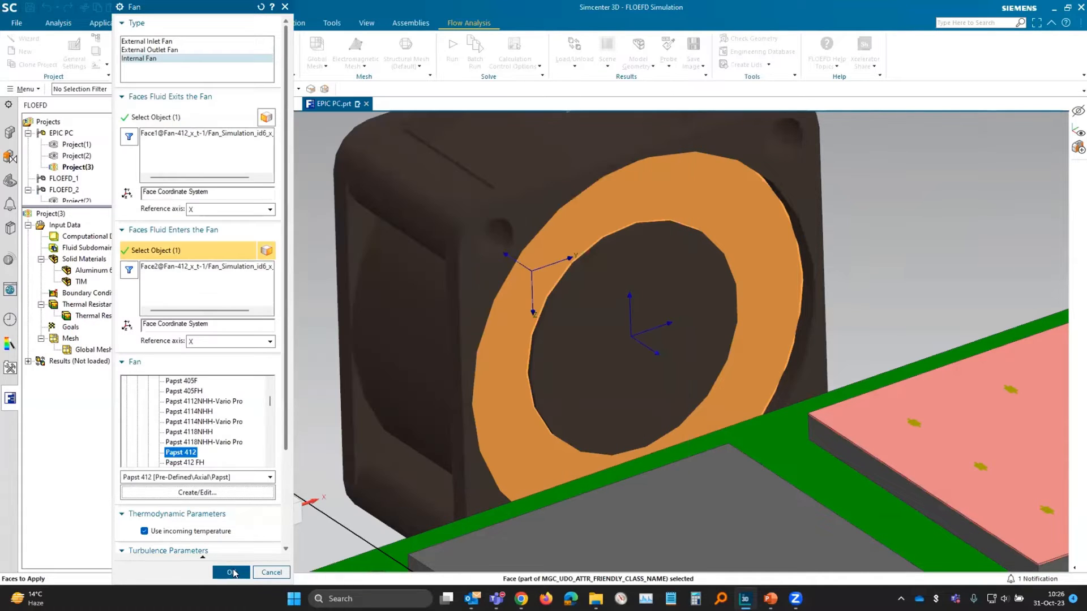
pyautogui.middleClick(420, 398)
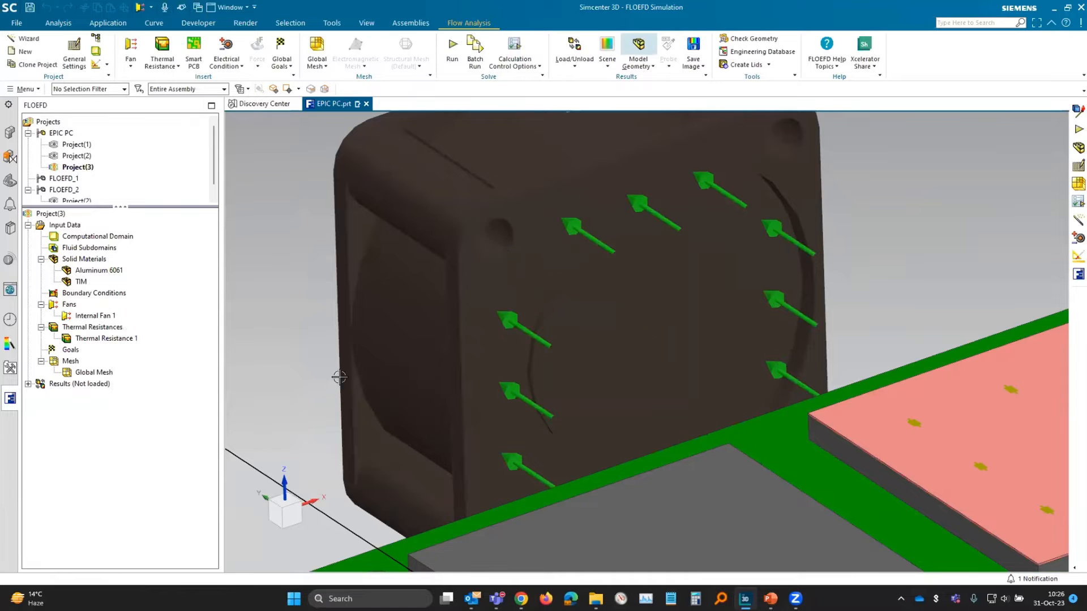
pyautogui.moveTo(340, 373)
pyautogui.mouseDown(button='middle')
pyautogui.moveTo(354, 354)
pyautogui.moveTo(242, 335)
pyautogui.mouseUp(button='middle')
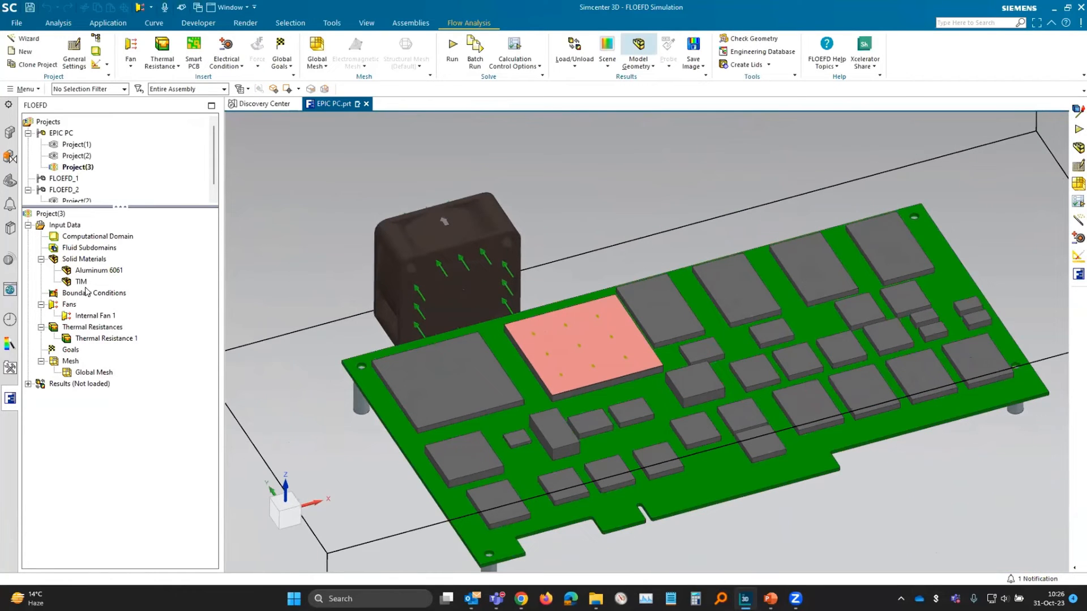
# Show the Heatsink, Cover and Case components in the assembly and bring the whole enclosure into view.
pyautogui.click(12, 134)
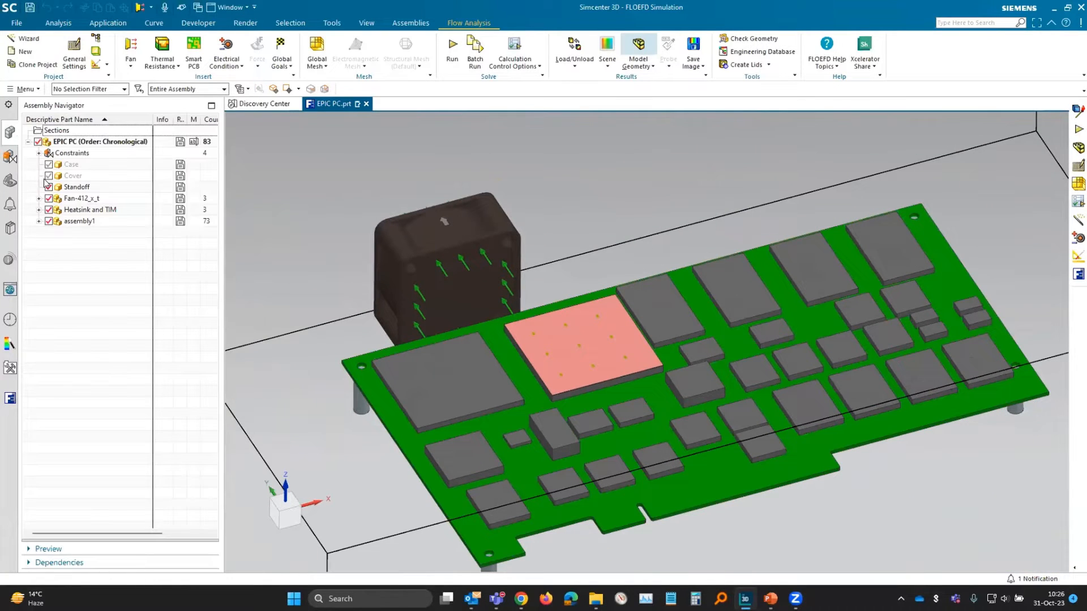
pyautogui.click(39, 221)
pyautogui.click(39, 209)
pyautogui.click(60, 232)
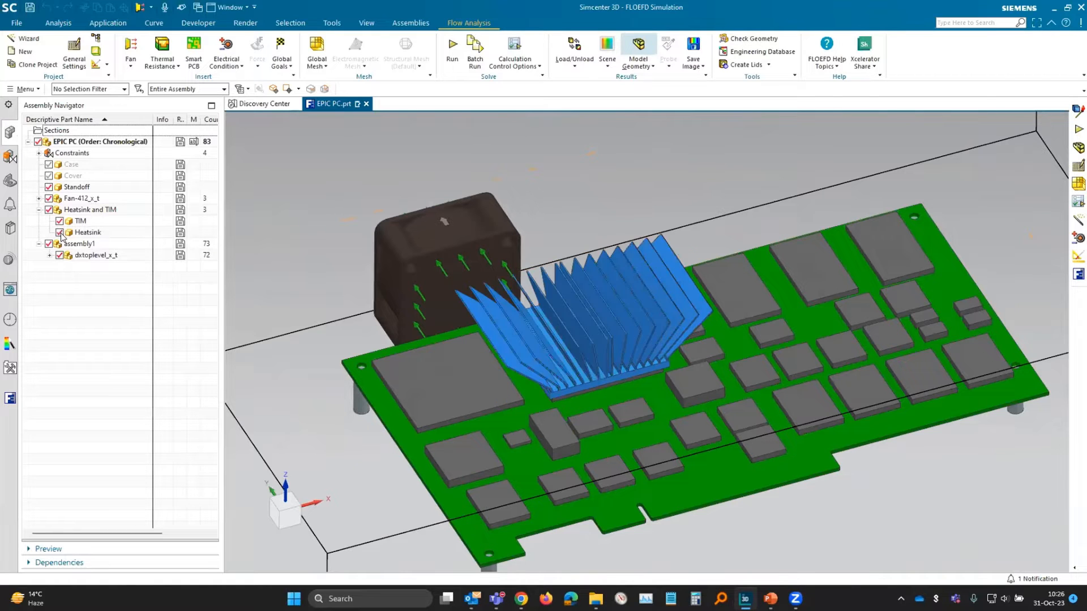
pyautogui.click(49, 176)
pyautogui.click(49, 164)
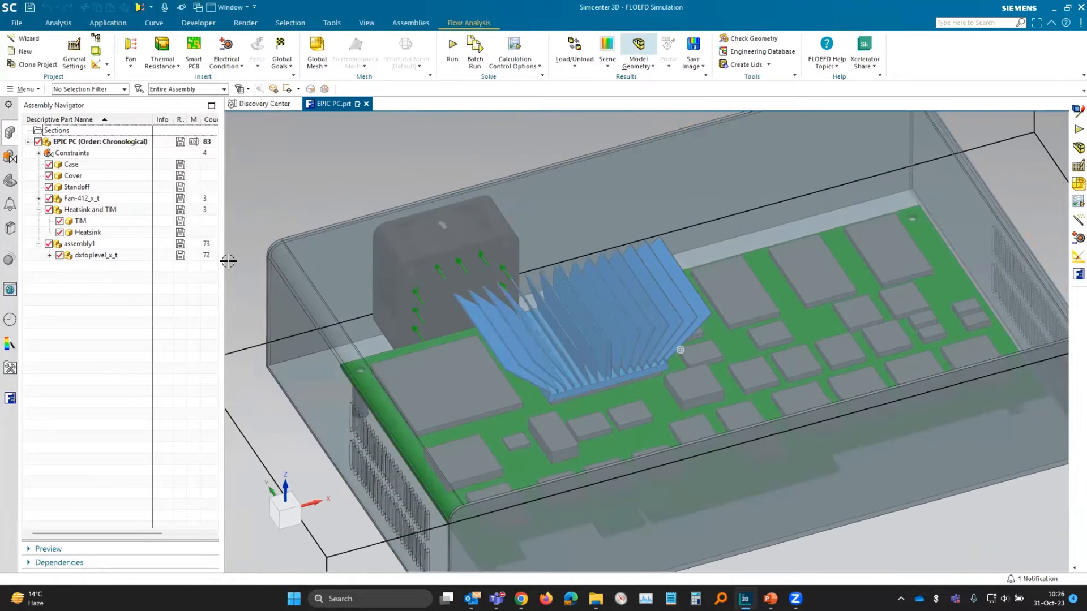
pyautogui.hotkey('ctrl', 'f')
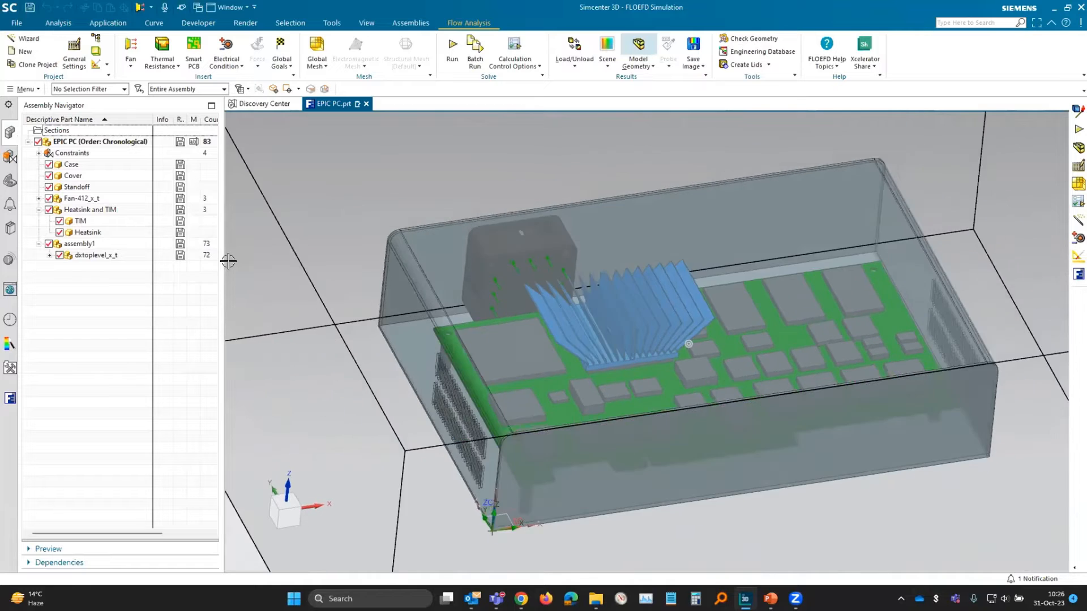
pyautogui.hotkey('ctrl', 'alt', 't')
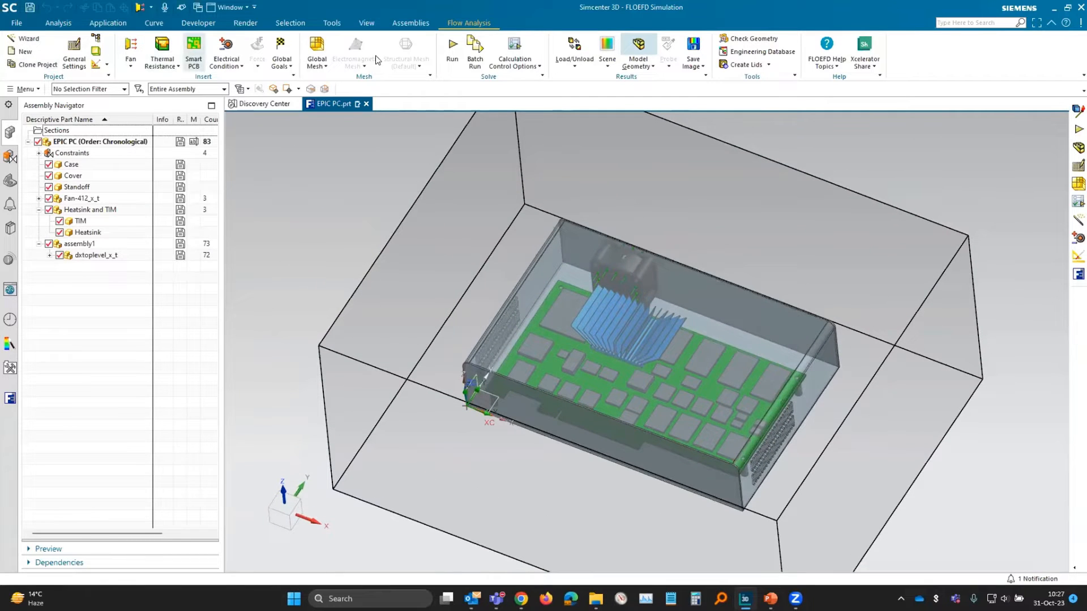
# Display the basic mesh in the automatic global mesh settings and set the initial mesh level to 6.
pyautogui.click(319, 48)
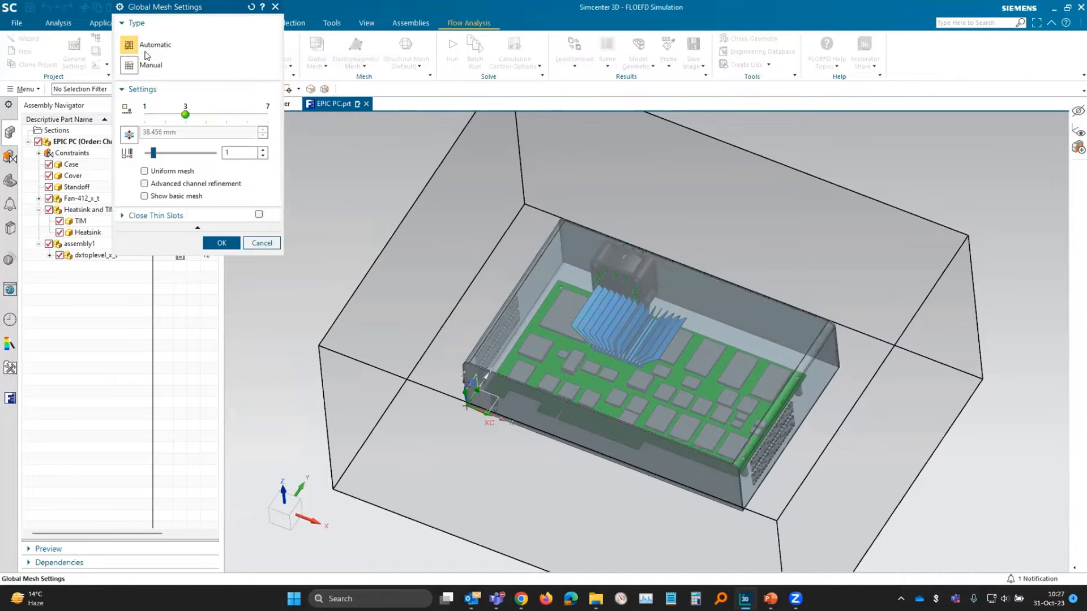
pyautogui.click(144, 196)
pyautogui.moveTo(353, 498)
pyautogui.mouseDown(button='middle')
pyautogui.moveTo(347, 265)
pyautogui.moveTo(189, 112)
pyautogui.mouseUp(button='middle')
pyautogui.moveTo(220, 116); pyautogui.dragTo(257, 118)
pyautogui.click(219, 117)
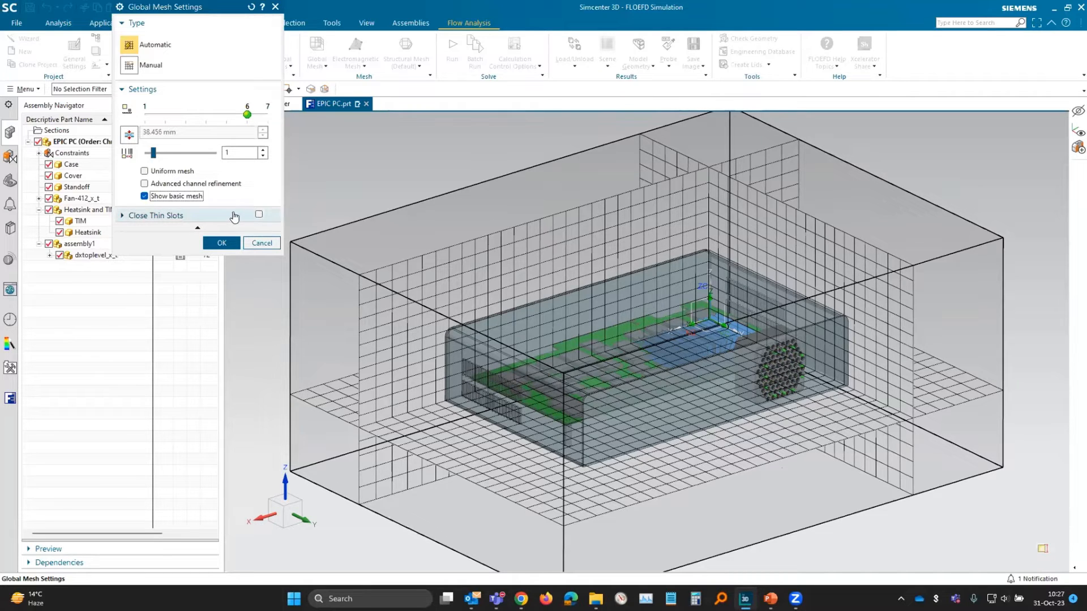
# Switch the global mesh to Manual and define the basic mesh by cell size in X, Y and Z.
pyautogui.click(128, 66)
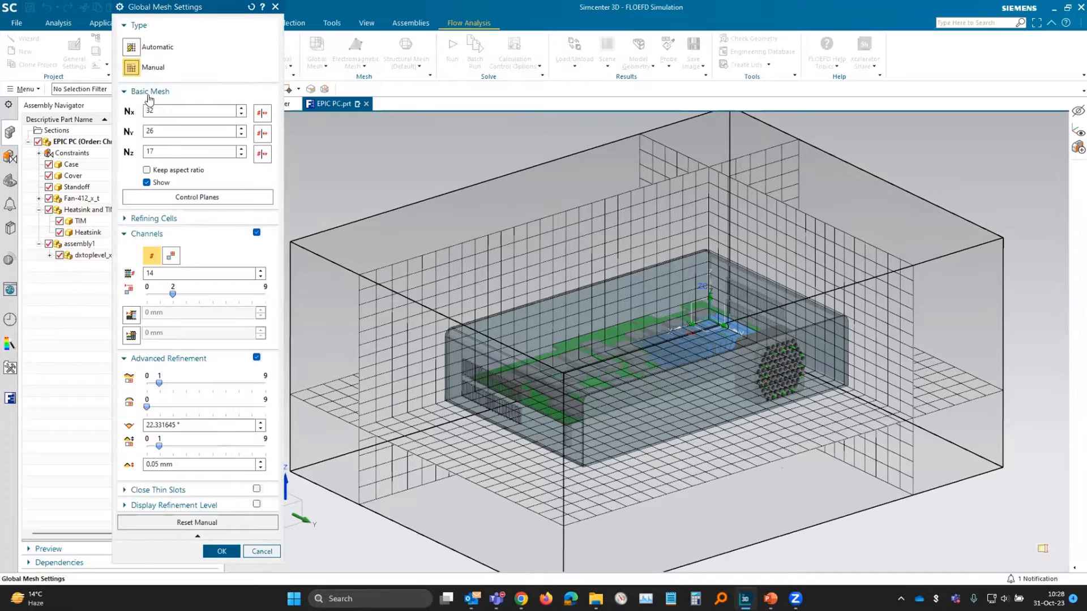
pyautogui.click(259, 134)
pyautogui.click(262, 154)
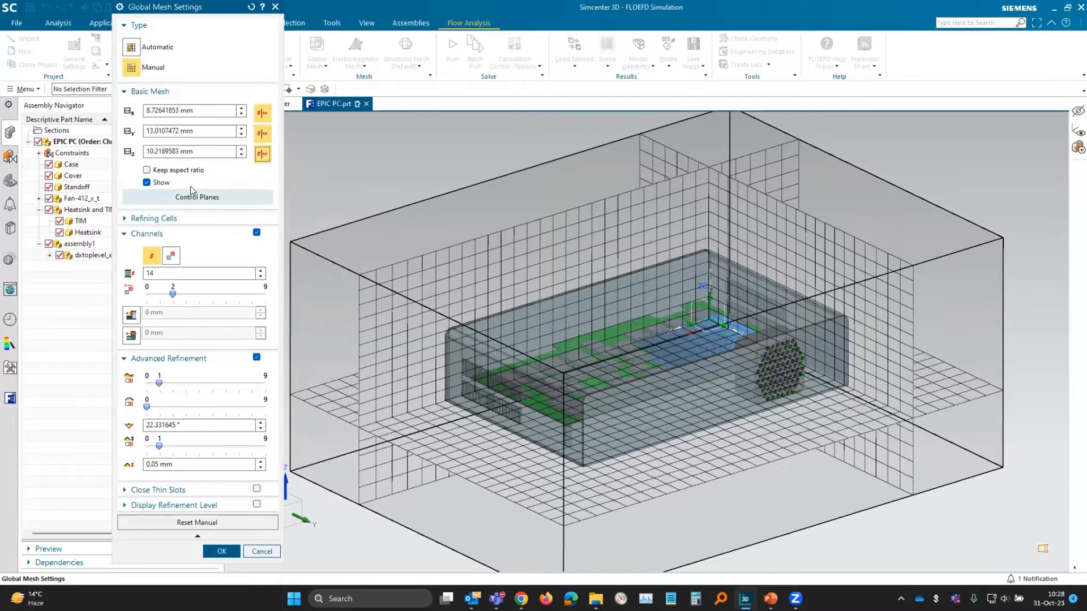
# Set the basic mesh cell size to 5 mm in X, Y and Z and inspect the grid around the enclosure.
pyautogui.write('5')
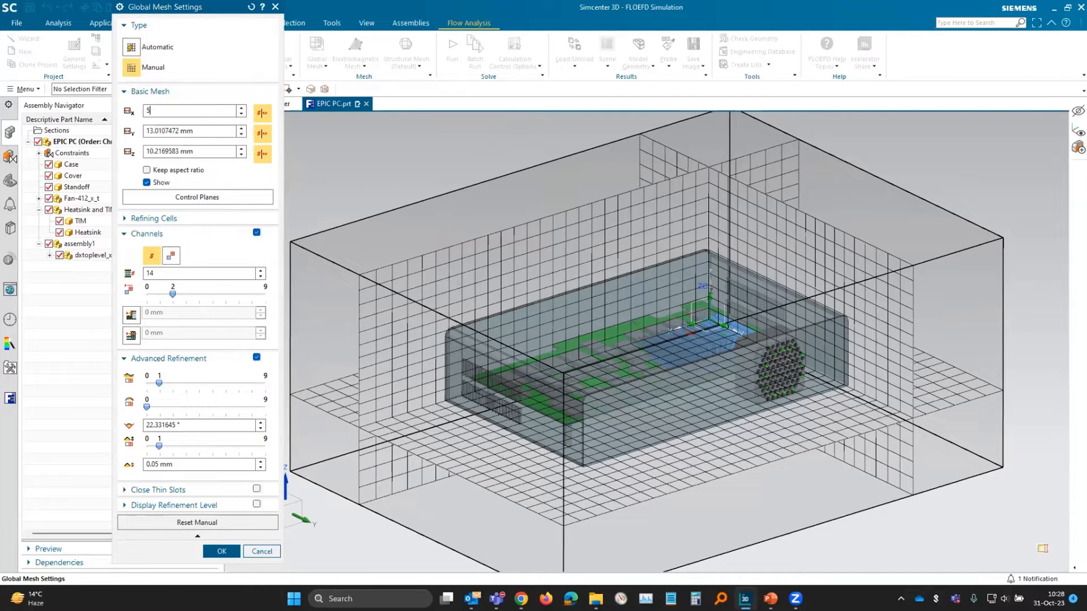
pyautogui.press('Return')
pyautogui.press('Tab')
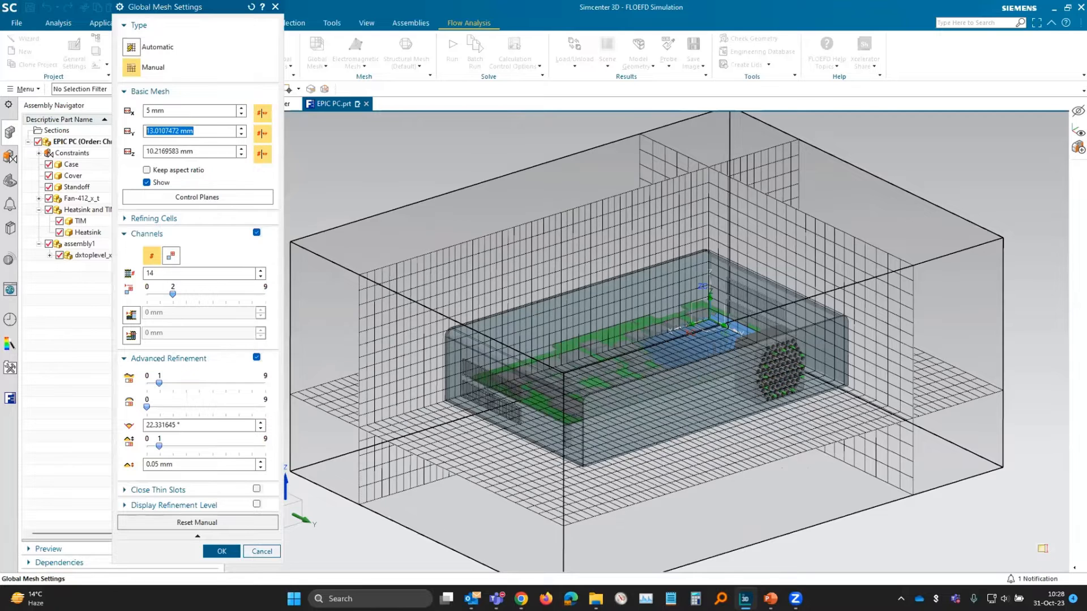
pyautogui.write('5')
pyautogui.press('Tab')
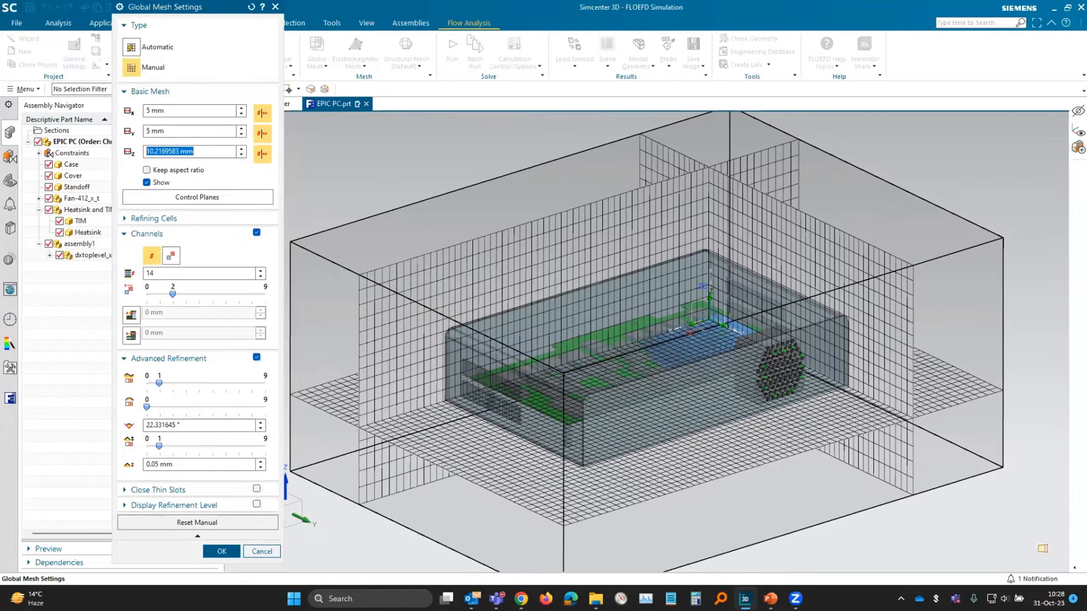
pyautogui.write('5')
pyautogui.press('Return')
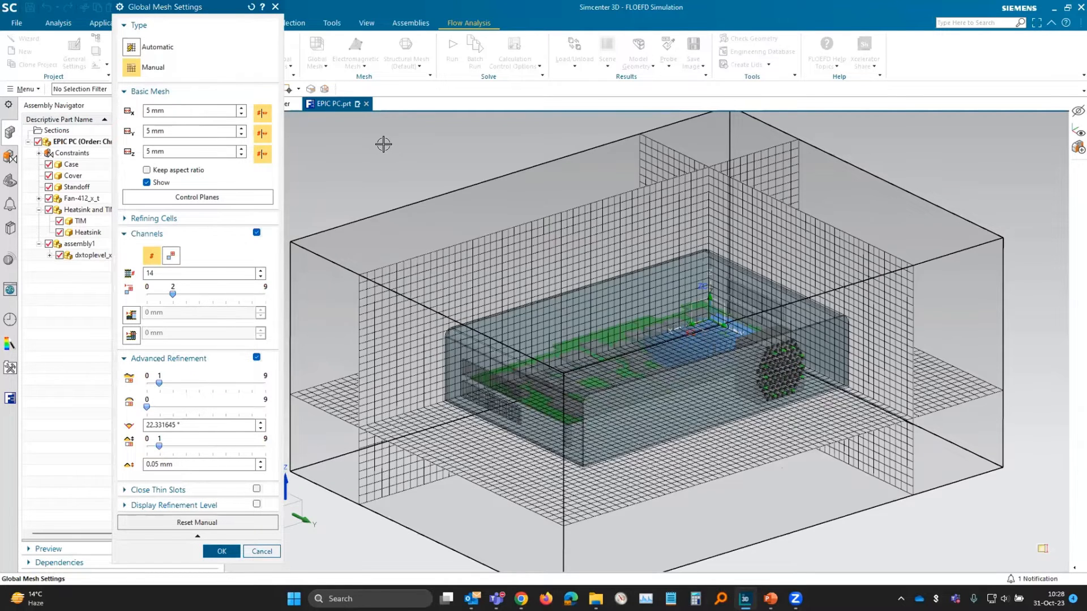
pyautogui.scroll(3, 382, 143)
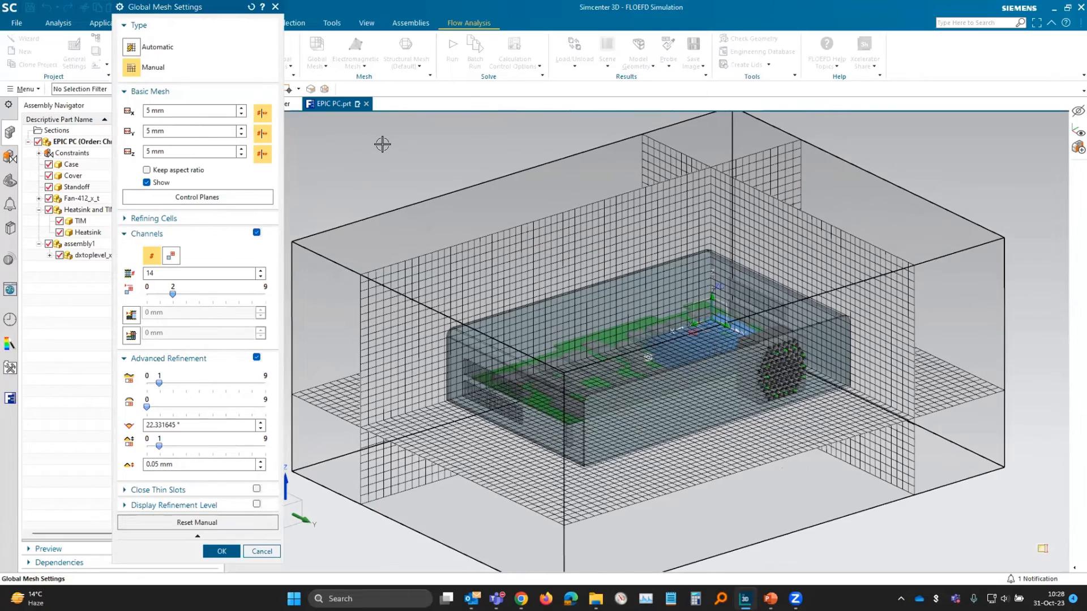
pyautogui.moveTo(382, 143); pyautogui.dragTo(382, 144, button='middle')
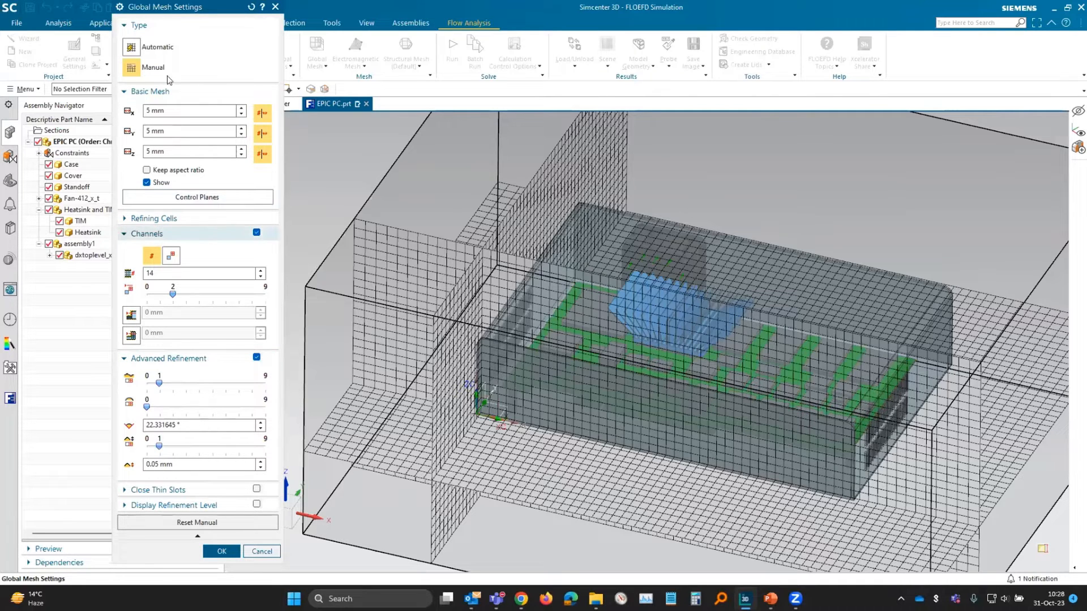
# Accept the global mesh settings and add a local mesh on the Aluminum 6061 heatsink with all three refining cell levels at 4.
pyautogui.click(220, 551)
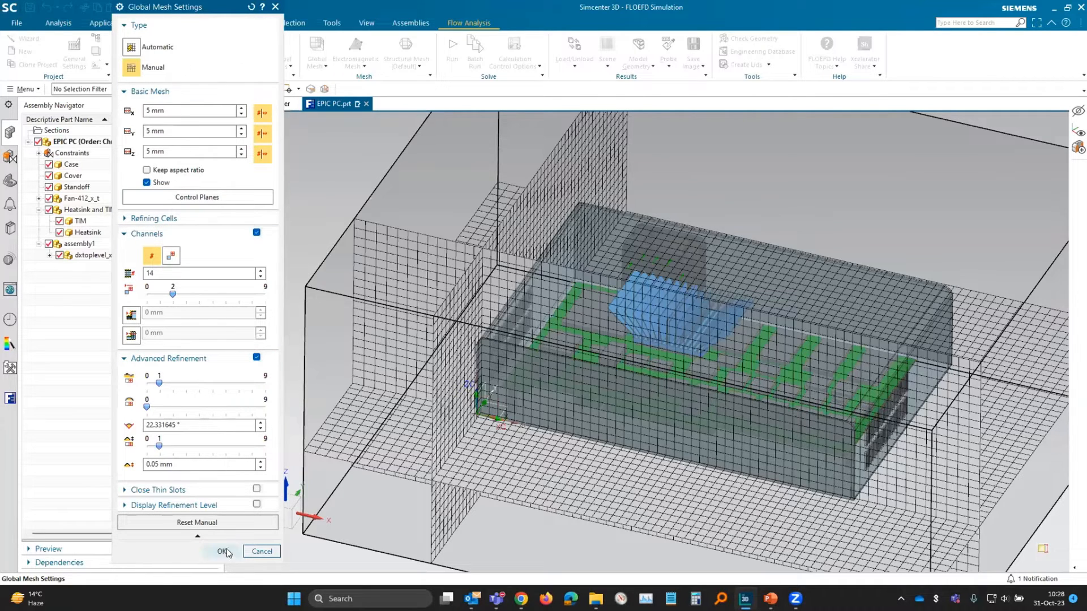
pyautogui.click(9, 399)
pyautogui.click(321, 61)
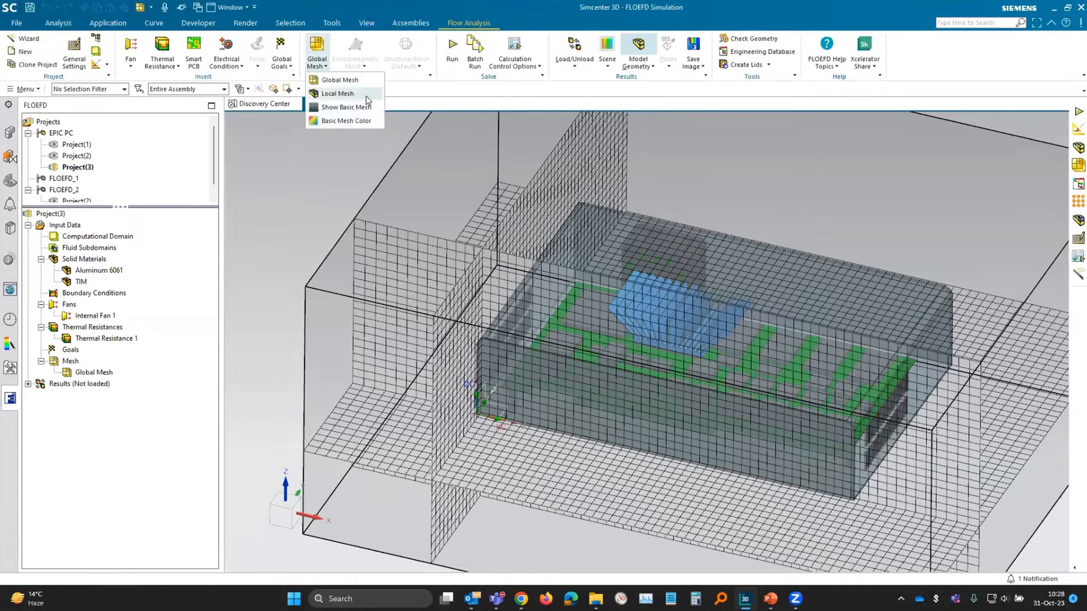
pyautogui.click(366, 93)
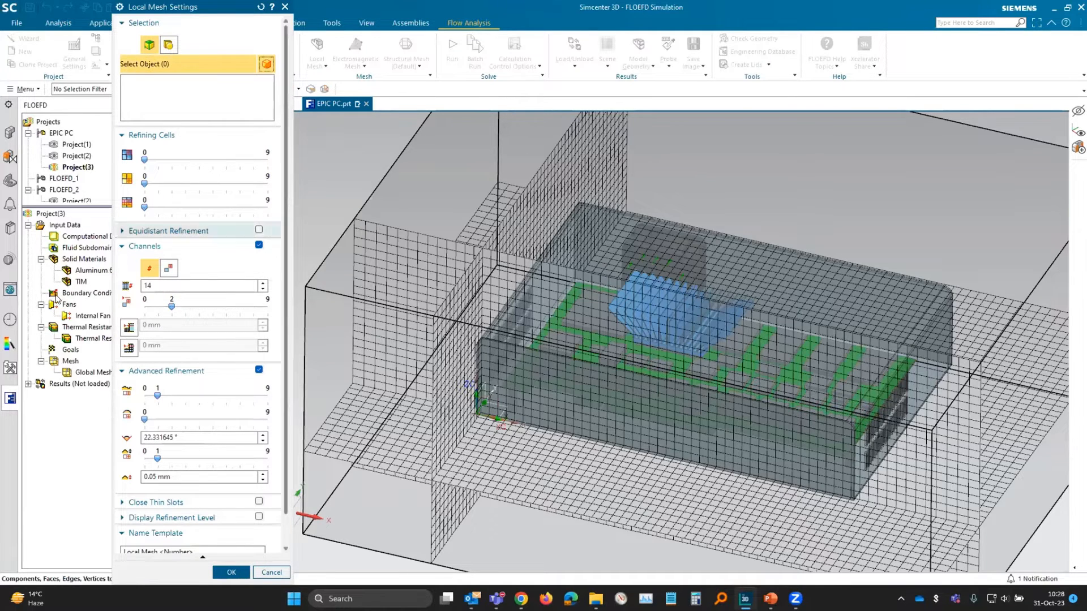
pyautogui.click(73, 272)
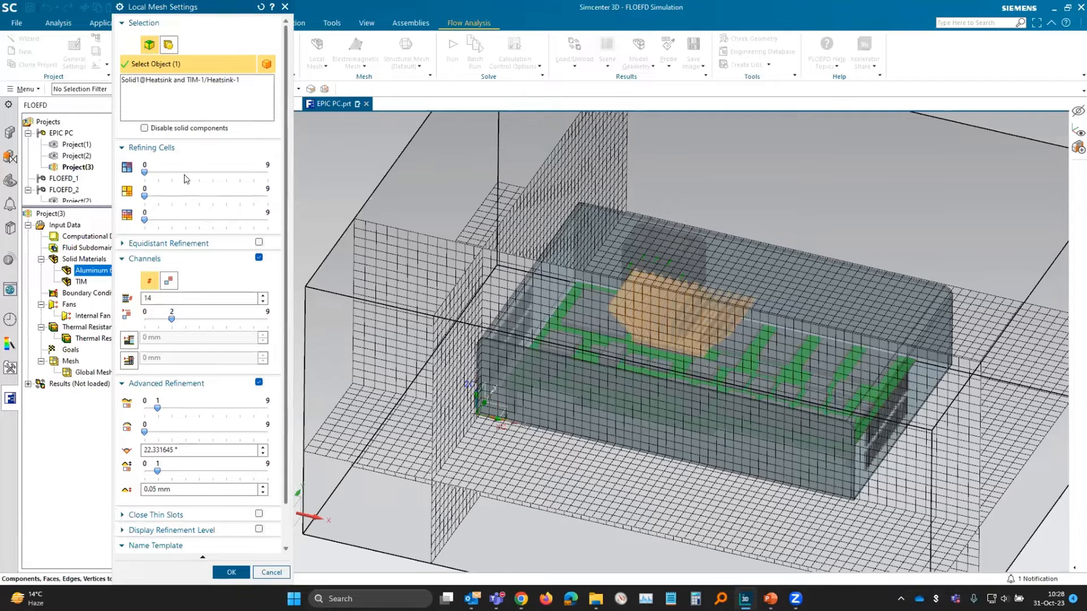
pyautogui.click(203, 177)
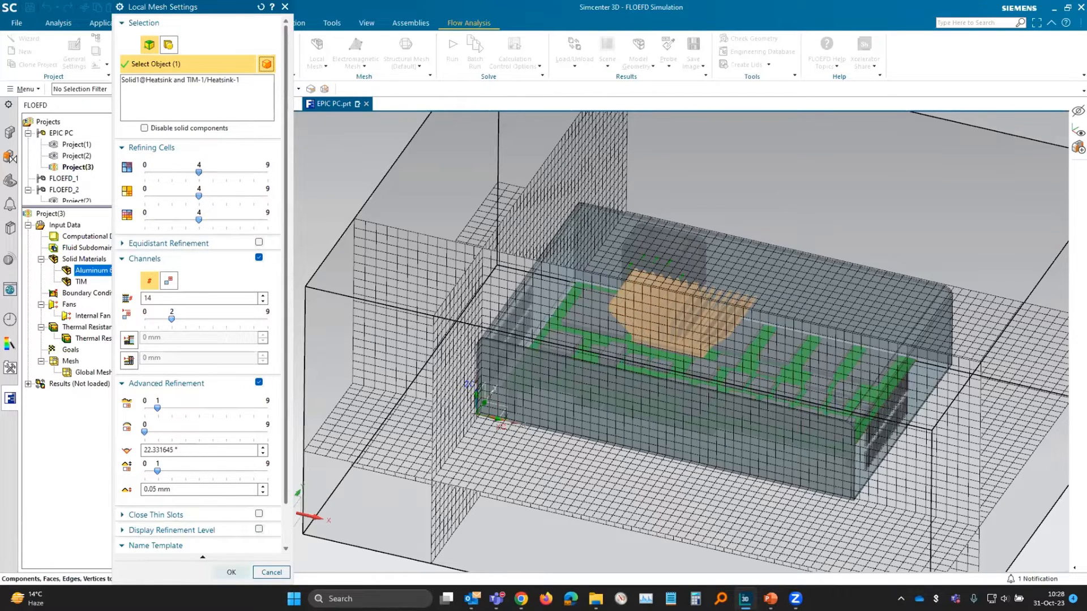
pyautogui.click(233, 572)
pyautogui.click(103, 385)
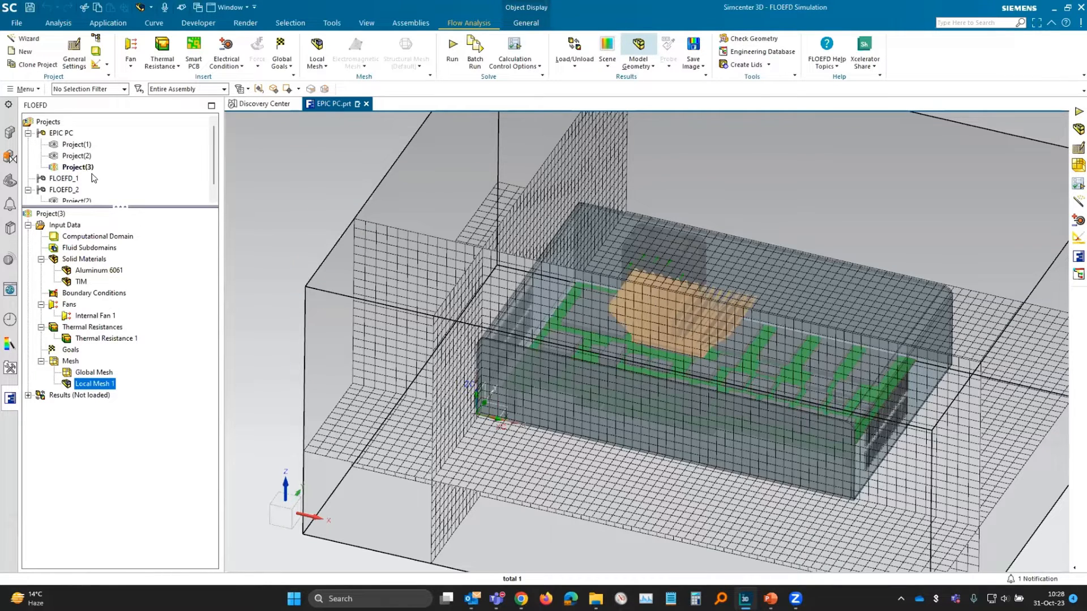
# Activate Project(2) and collapse its input data so the results entries can be reached.
pyautogui.doubleClick(77, 156)
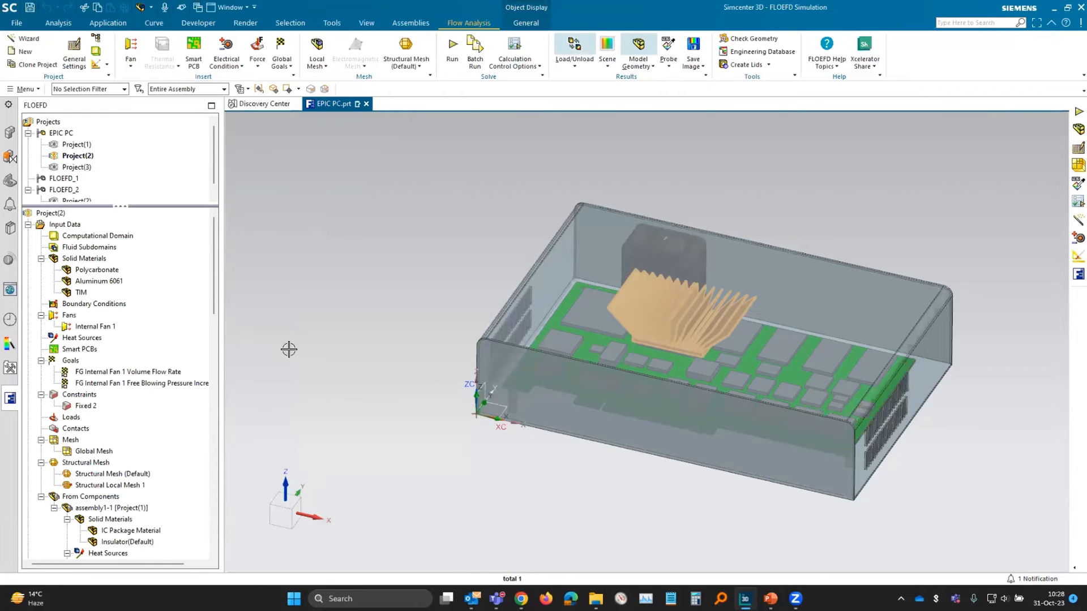
pyautogui.scroll(-6, 116, 481)
pyautogui.scroll(6, 115, 470)
pyautogui.click(28, 225)
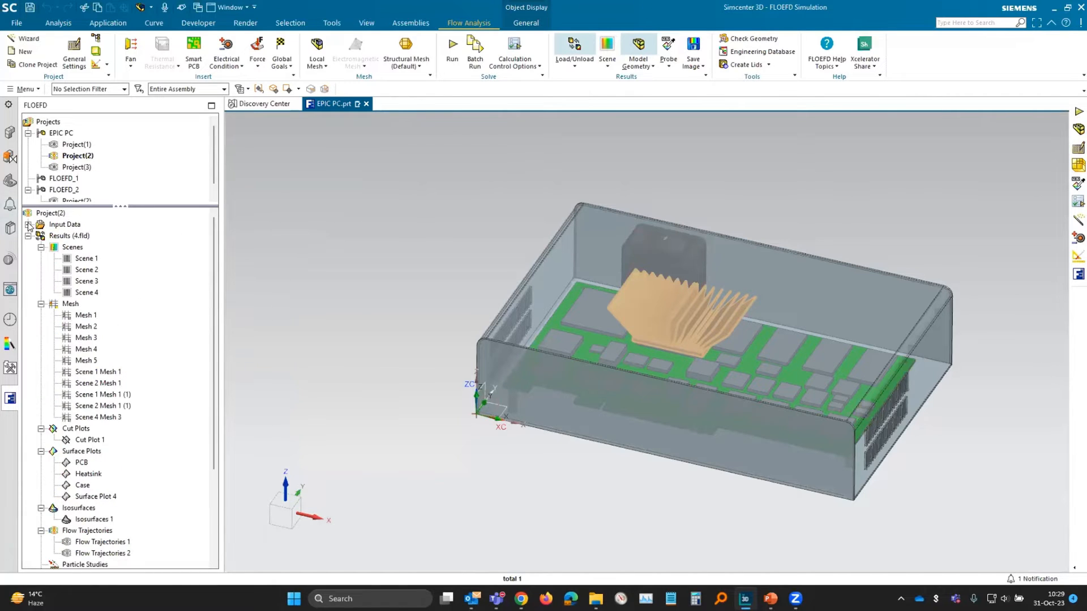
# Start a new mesh plot in the results, sectioned on the XZ plane and coloured by refinement level, with preview on.
pyautogui.click(85, 316)
pyautogui.rightClick(79, 317)
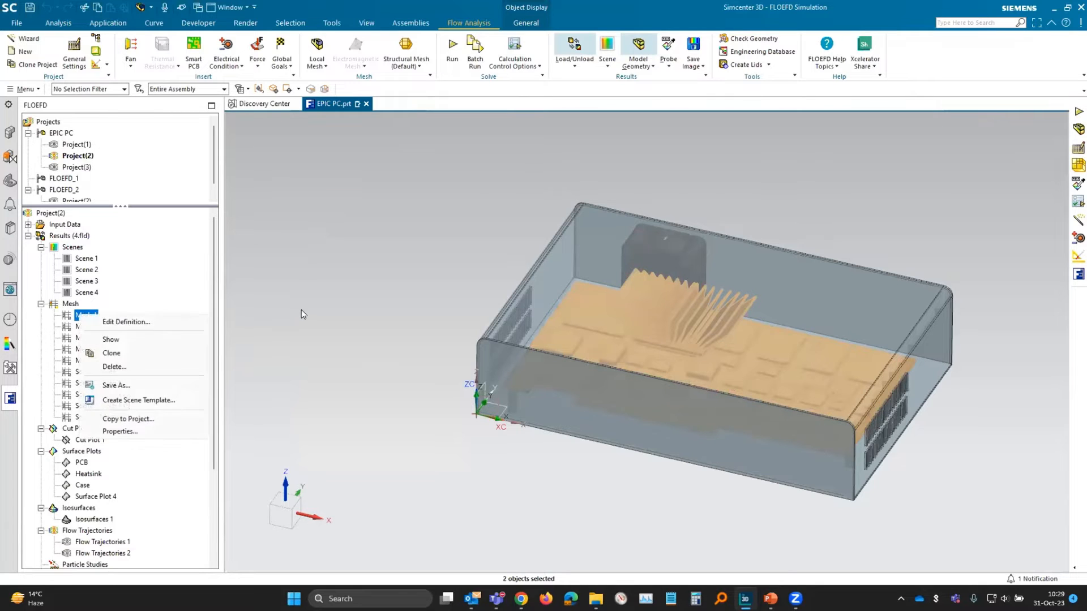
pyautogui.click(99, 383)
pyautogui.rightClick(80, 312)
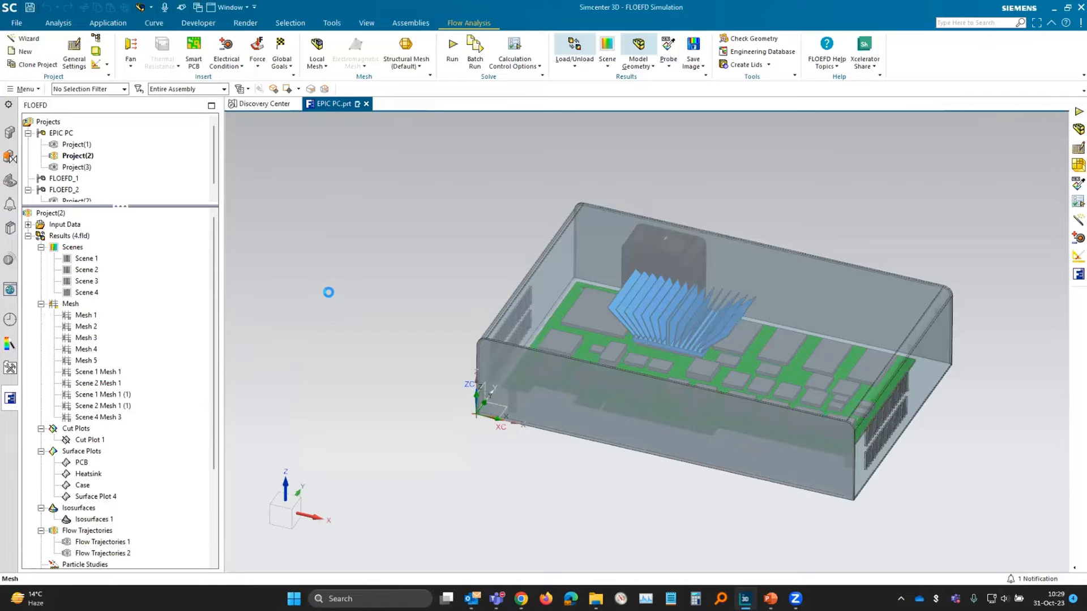
pyautogui.click(169, 197)
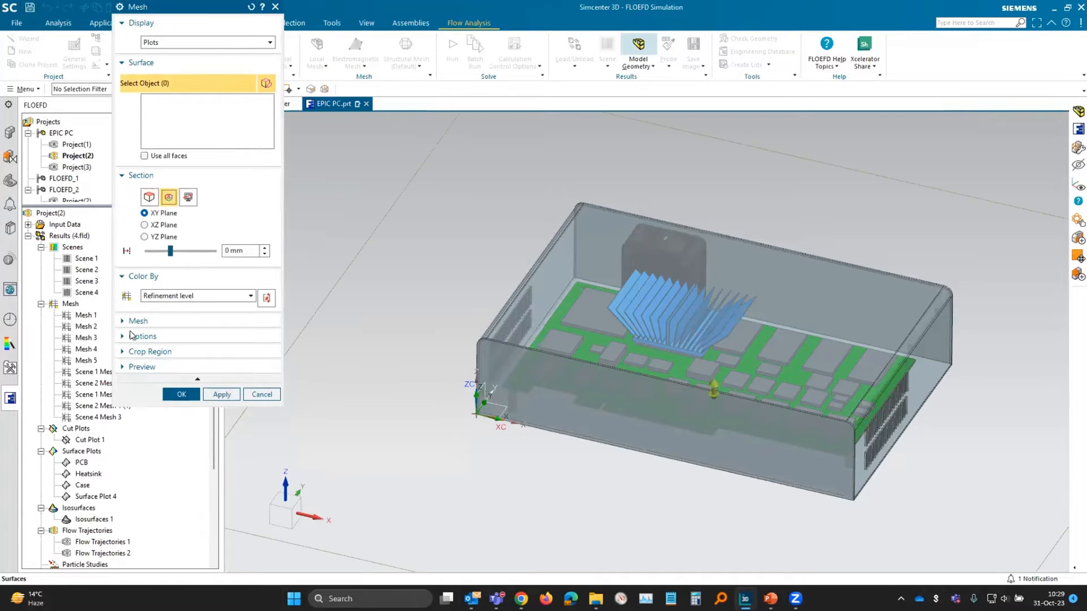
pyautogui.click(144, 225)
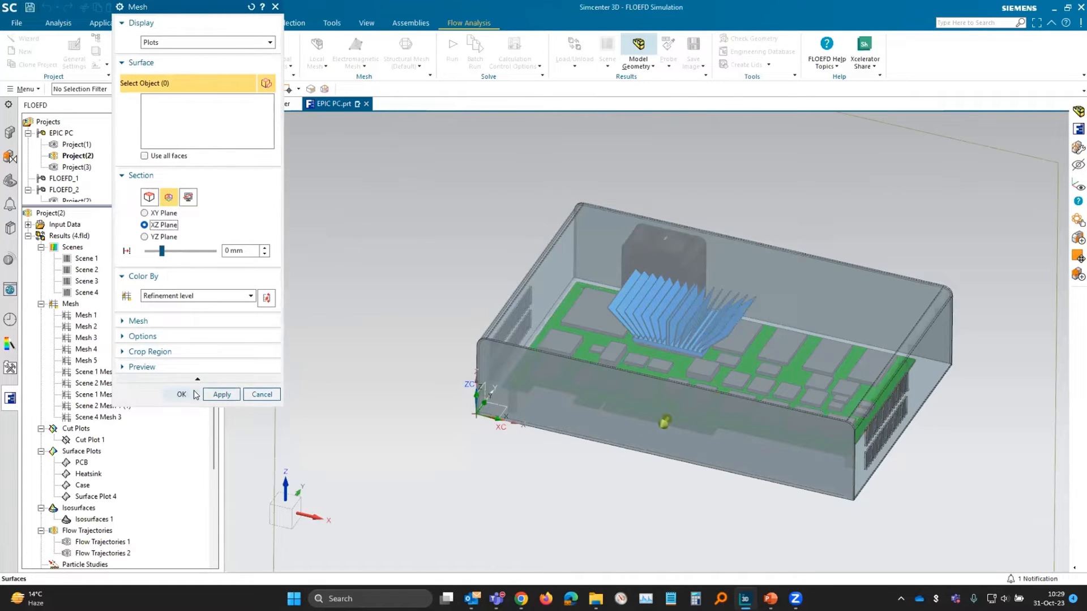
pyautogui.click(141, 367)
pyautogui.click(124, 382)
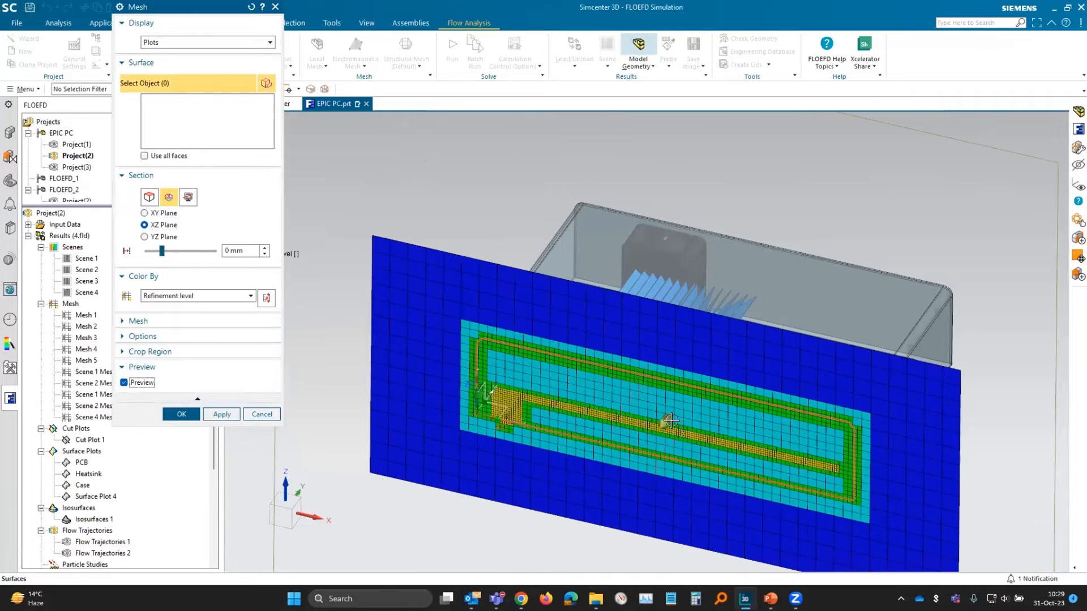
# Offset the mesh section to about 83.95 mm through the heatsink, create the plot, and view it straight on without model geometry.
pyautogui.moveTo(665, 421); pyautogui.dragTo(723, 341)
pyautogui.click(180, 414)
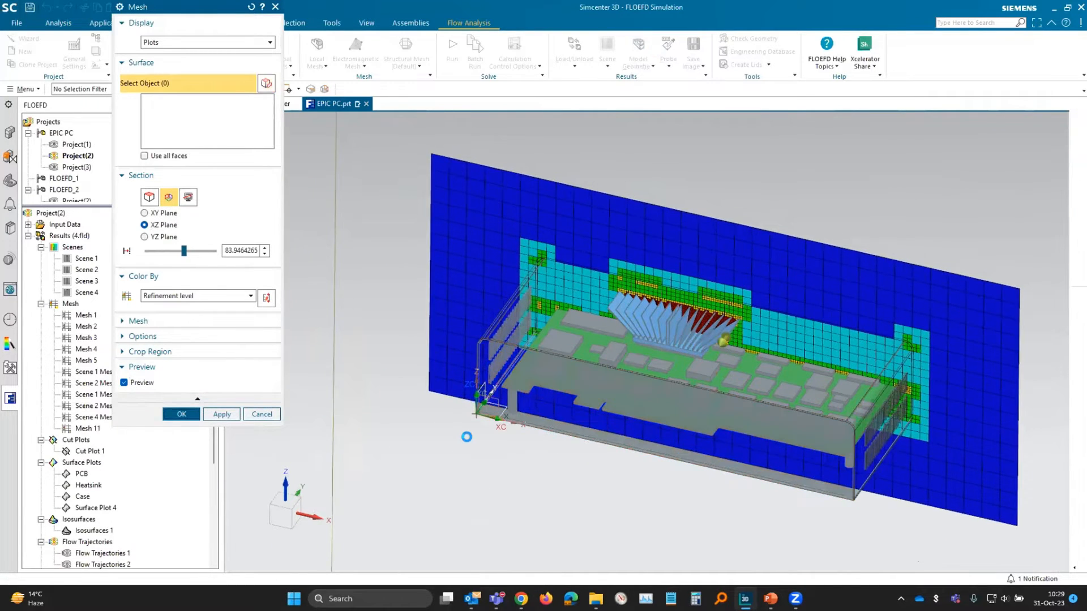
pyautogui.click(639, 48)
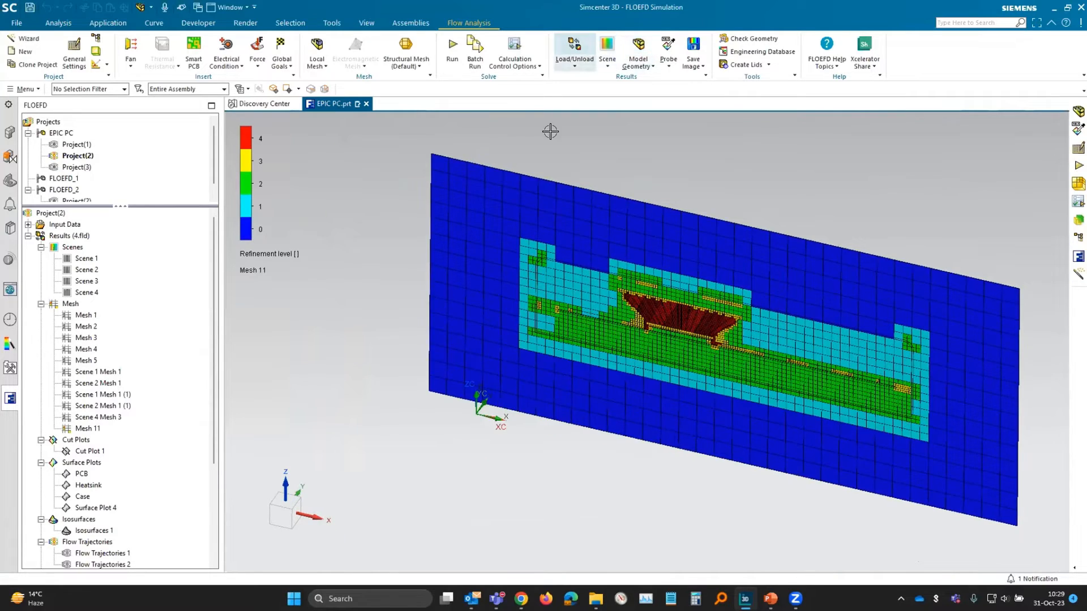
pyautogui.press('F8')
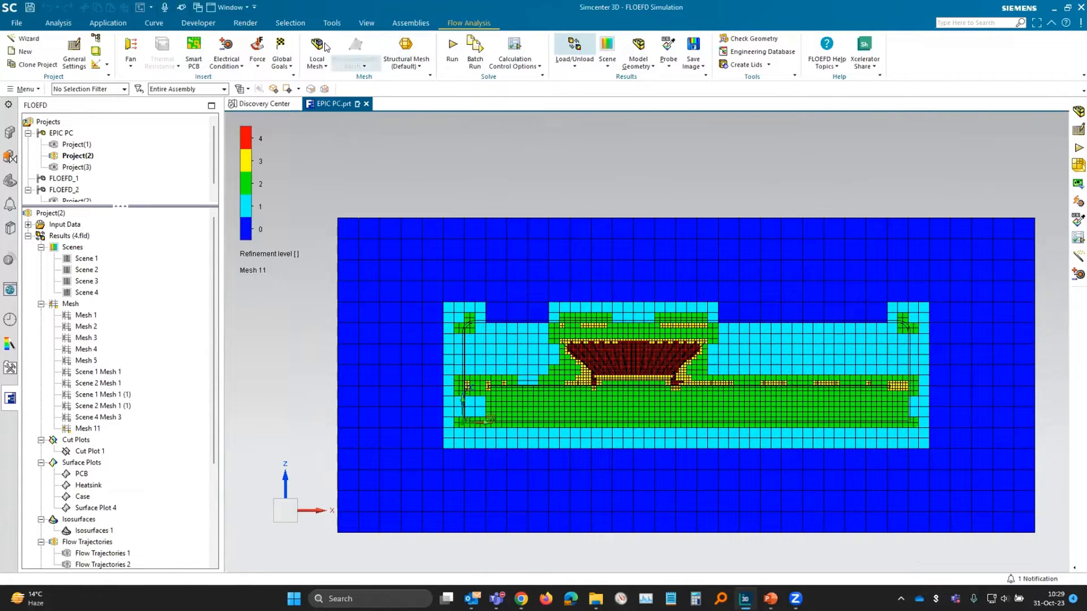
# Review the basic mesh cell sizes in the global mesh settings of Project(2).
pyautogui.click(317, 62)
pyautogui.click(342, 85)
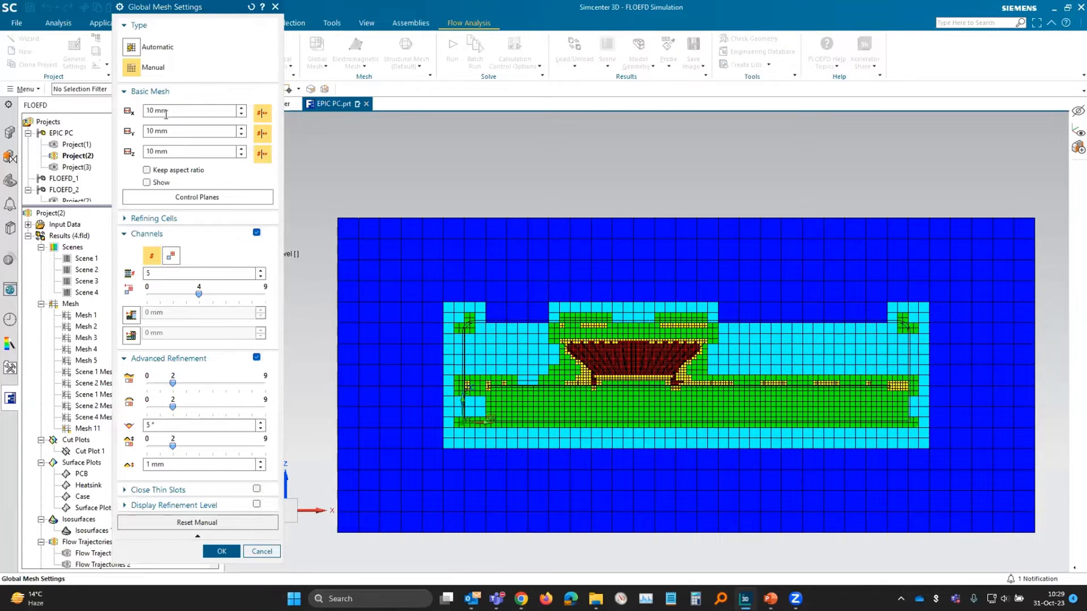
pyautogui.click(221, 551)
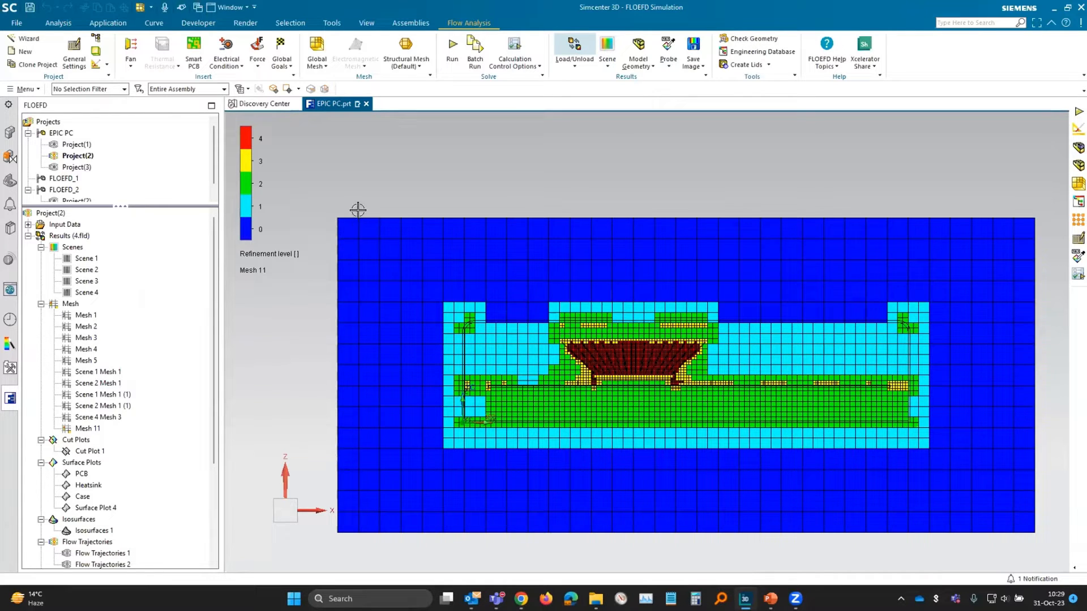
# Examine how the mesh cells are refined around the cover's rounded corner in the section plot.
pyautogui.scroll(3, 447, 317)
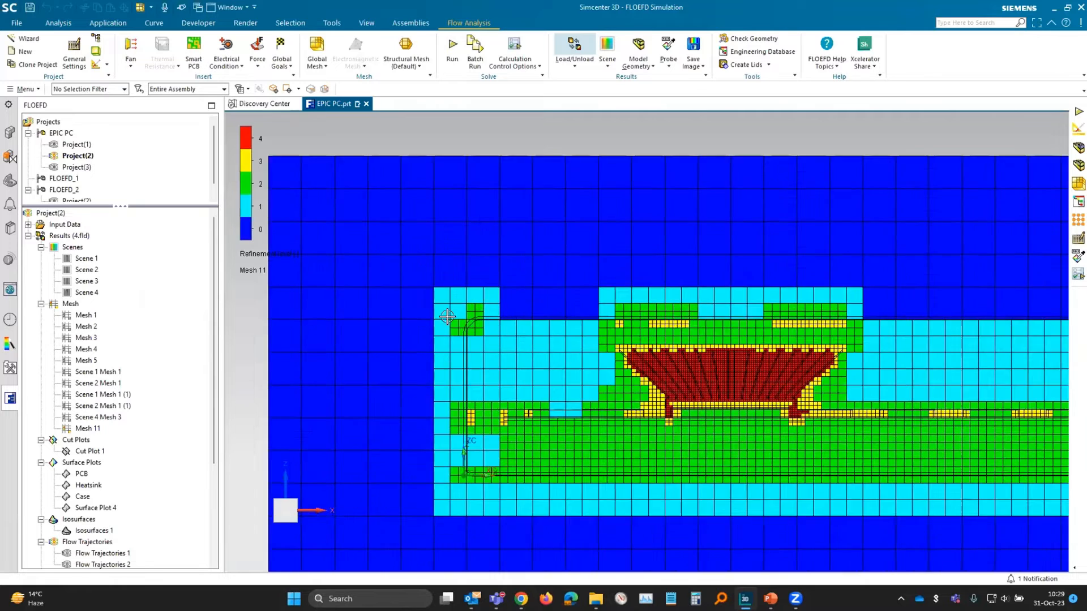
pyautogui.scroll(3, 447, 317)
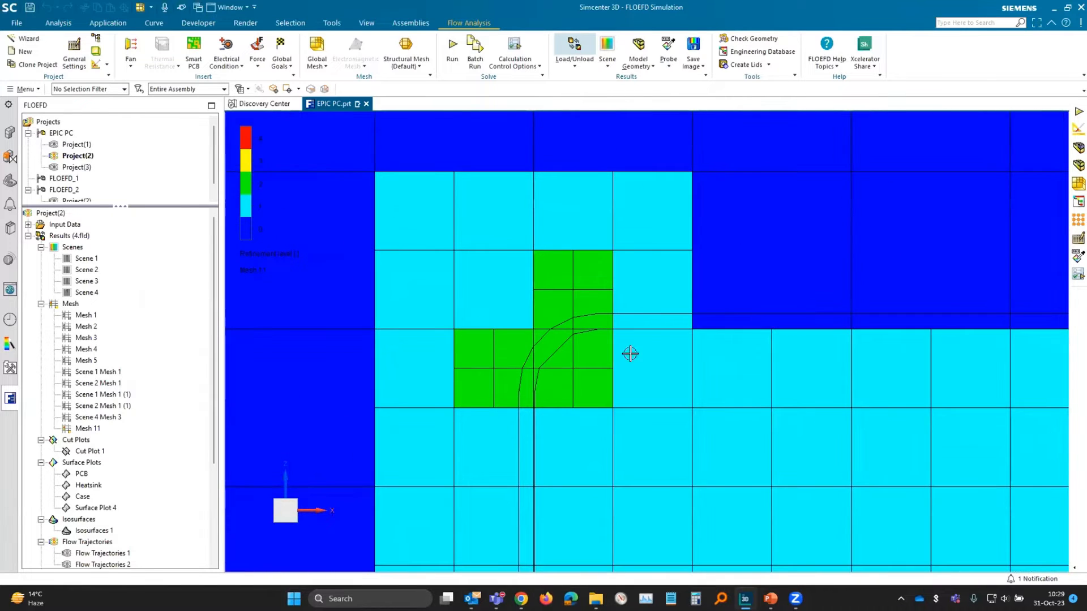
pyautogui.keyDown('shift'); pyautogui.moveTo(439, 238); pyautogui.dragTo(522, 285, button='middle'); pyautogui.keyUp('shift')
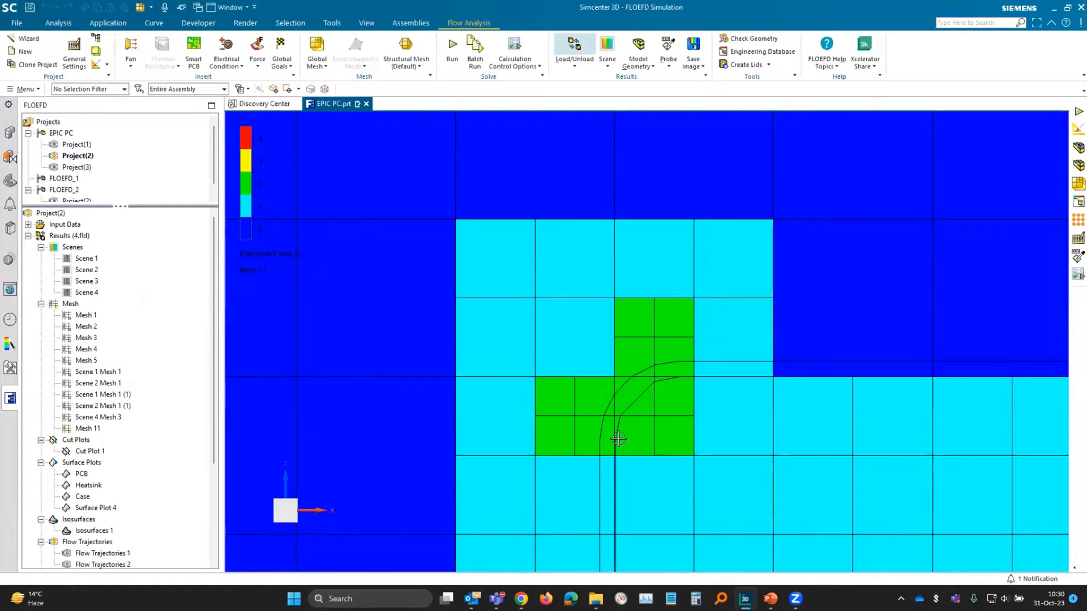
pyautogui.scroll(5, 637, 424)
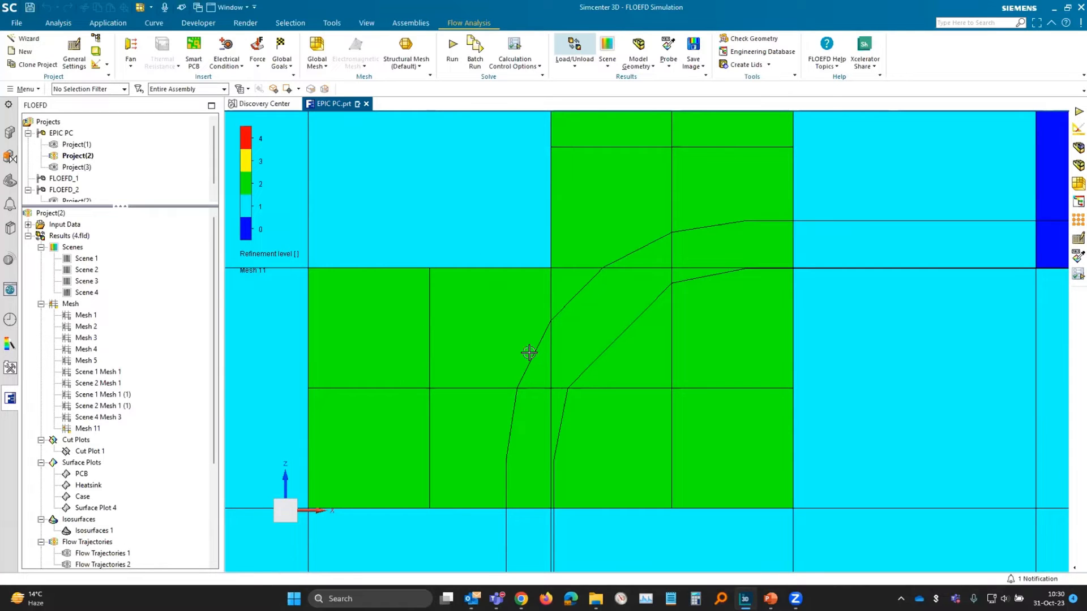
pyautogui.scroll(1, 430, 305)
pyautogui.scroll(-5, 427, 300)
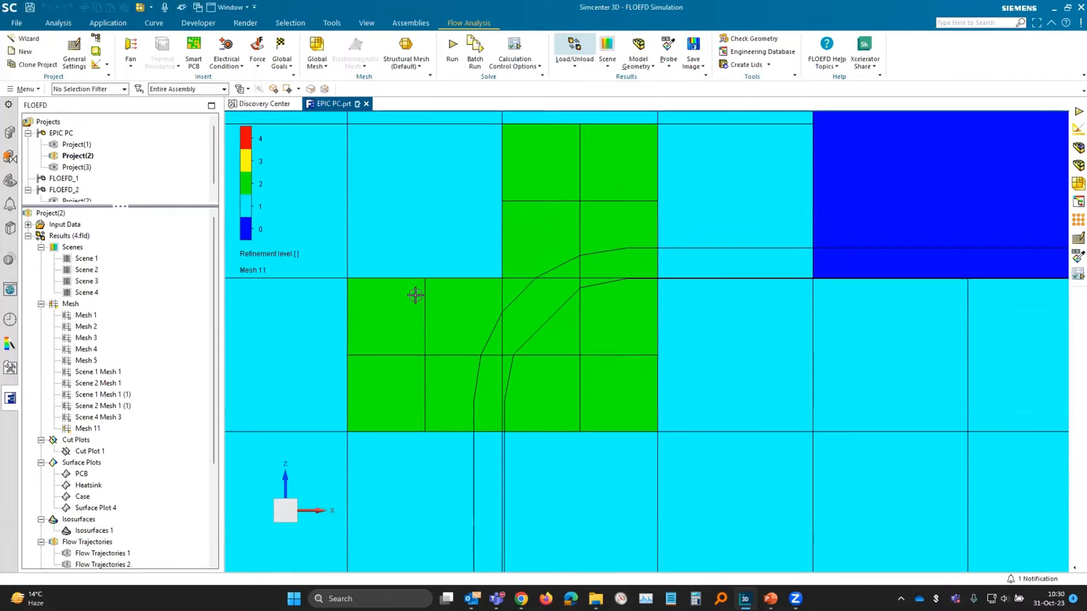
# Examine the mesh cells across the heatsink fins and at the transitions between refinement levels.
pyautogui.scroll(4, 781, 423)
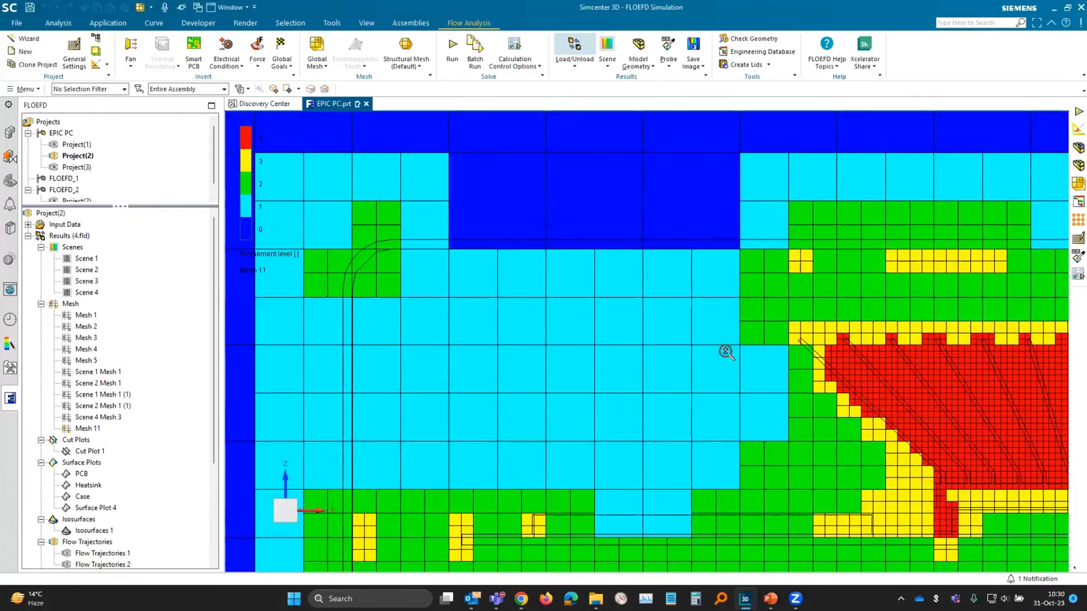
pyautogui.scroll(-2, 780, 419)
pyautogui.keyDown('shift'); pyautogui.moveTo(586, 376); pyautogui.dragTo(409, 419, button='middle'); pyautogui.keyUp('shift')
pyautogui.keyDown('shift'); pyautogui.moveTo(498, 366); pyautogui.dragTo(416, 374, button='middle'); pyautogui.keyUp('shift')
pyautogui.scroll(3, 457, 374)
pyautogui.scroll(2, 472, 357)
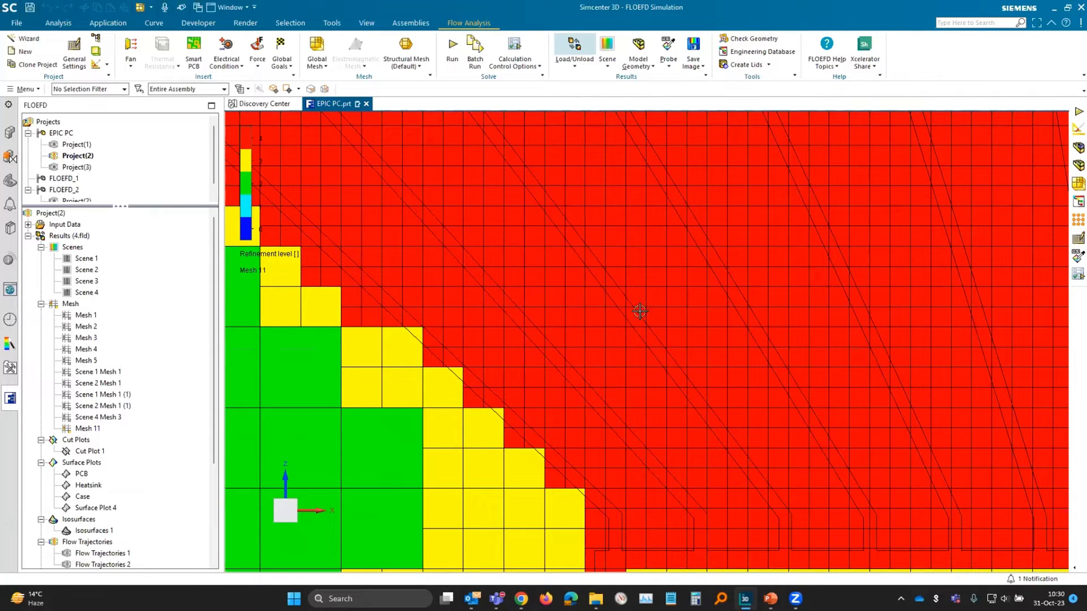
pyautogui.scroll(5, 485, 405)
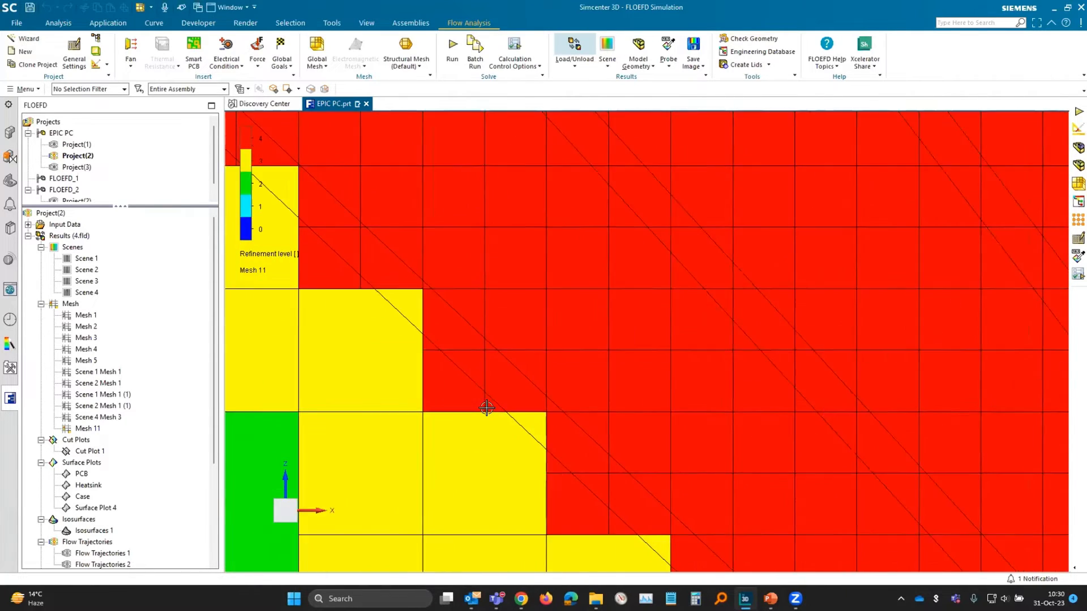
pyautogui.scroll(2, 496, 404)
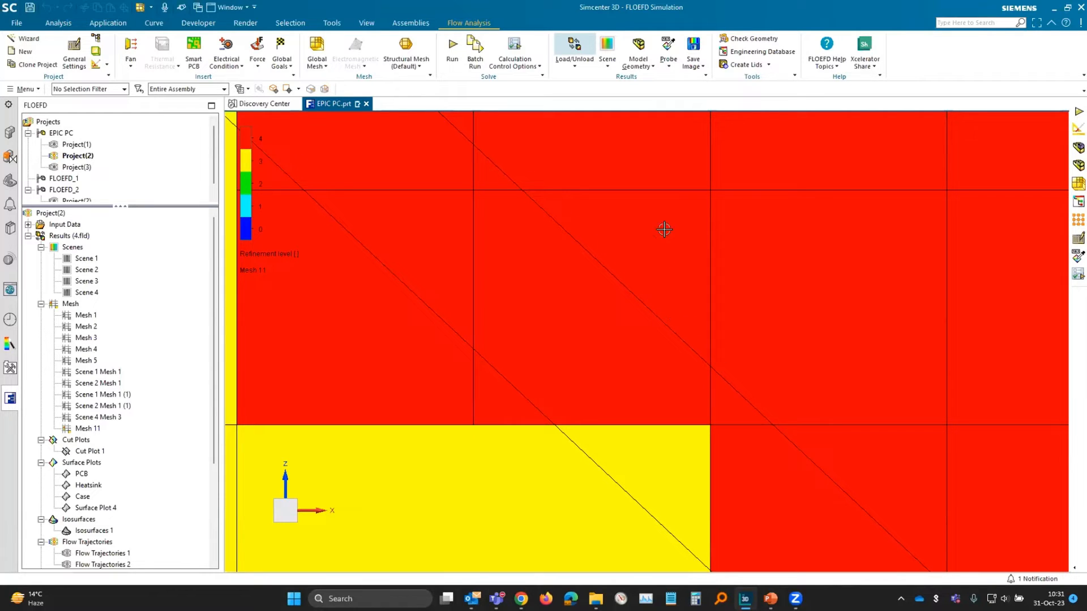
pyautogui.scroll(-5, 498, 322)
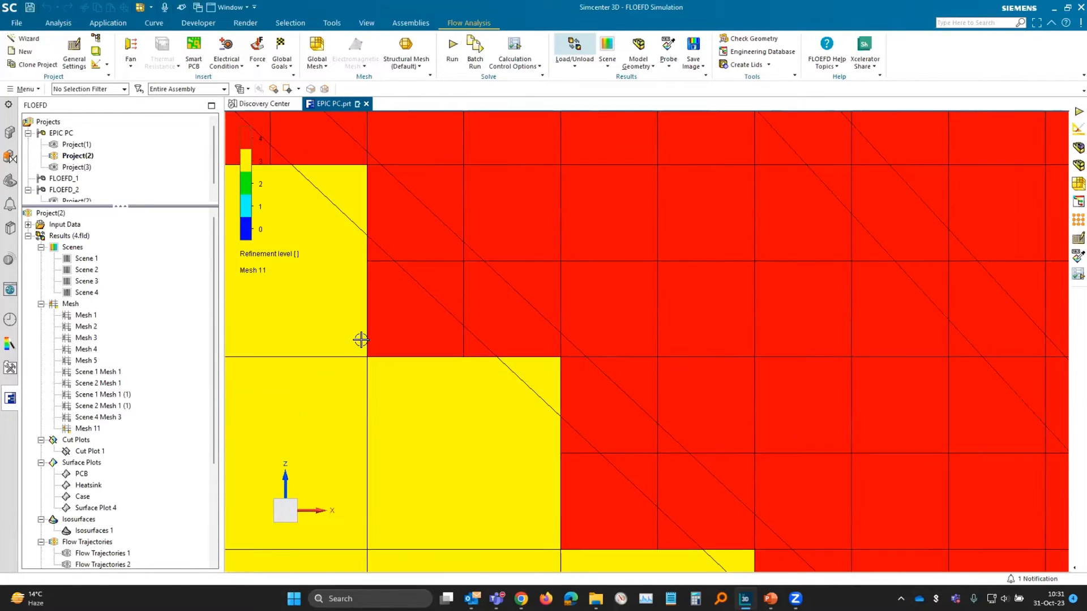
pyautogui.scroll(-8, 377, 334)
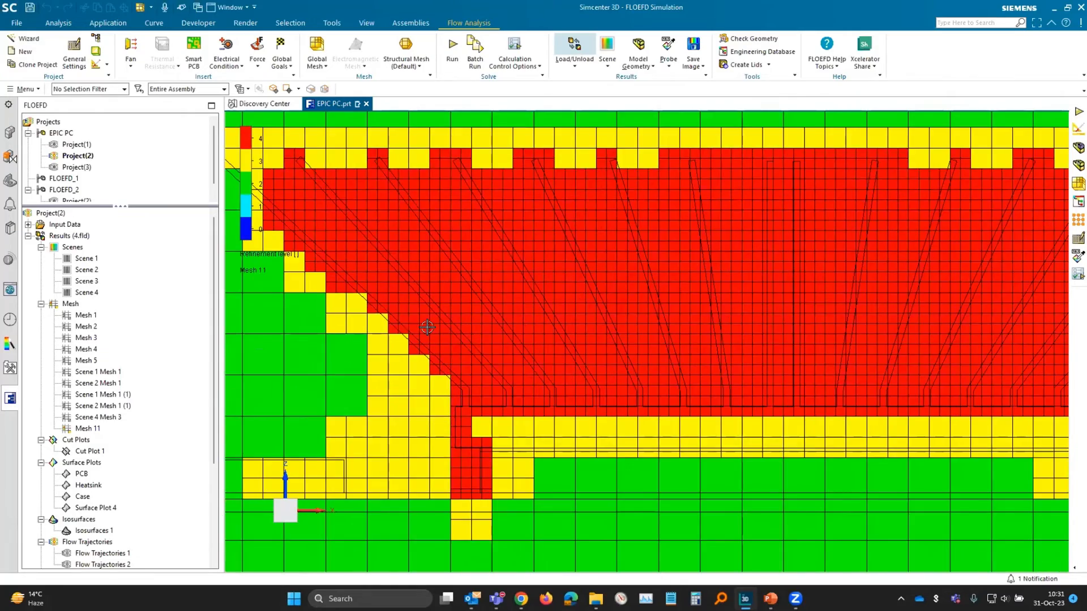
pyautogui.scroll(-6, 427, 327)
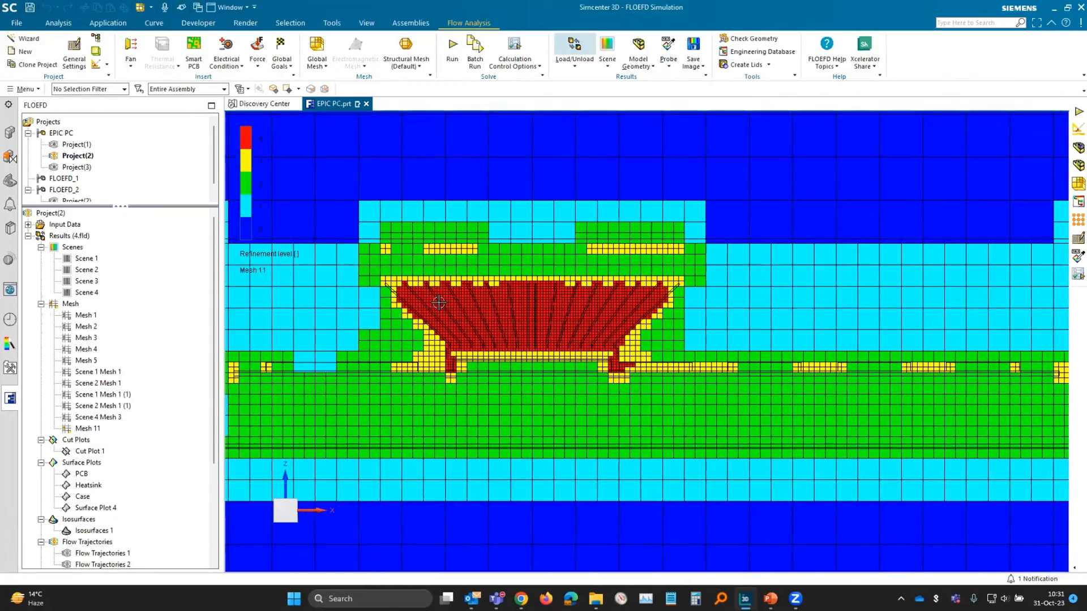
# Show the model geometry together with the mesh section plot in an angled view of the enclosure.
pyautogui.scroll(-4, 438, 303)
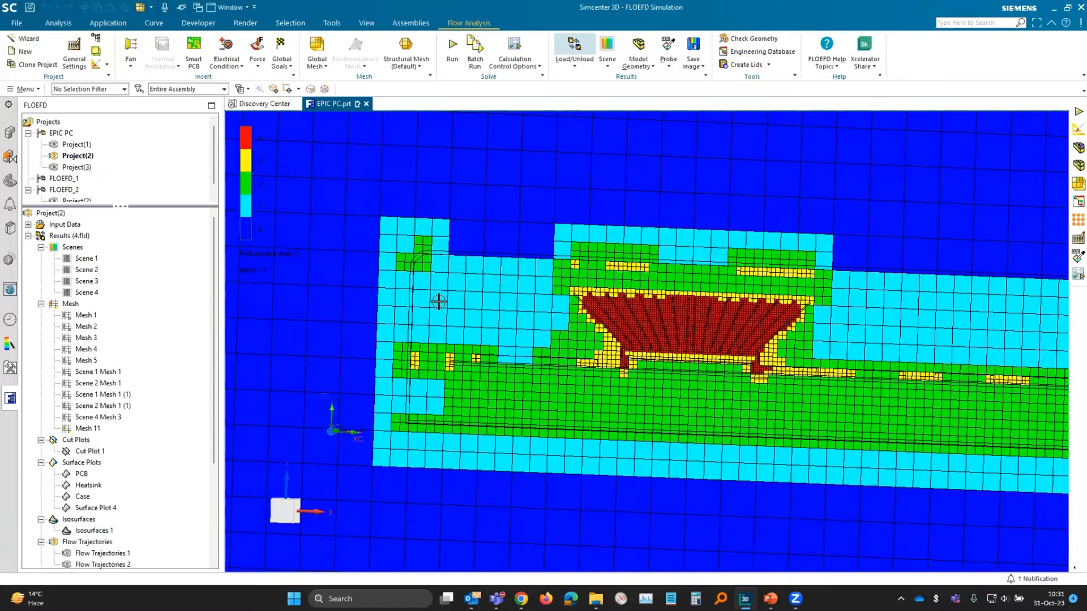
pyautogui.moveTo(439, 302); pyautogui.dragTo(439, 301, button='middle')
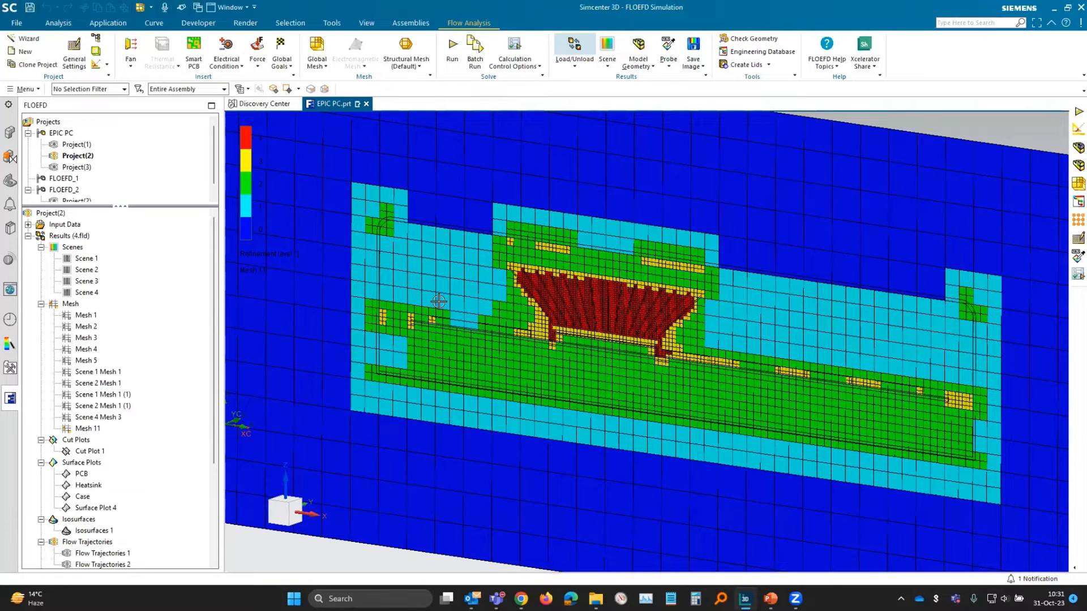
pyautogui.click(634, 45)
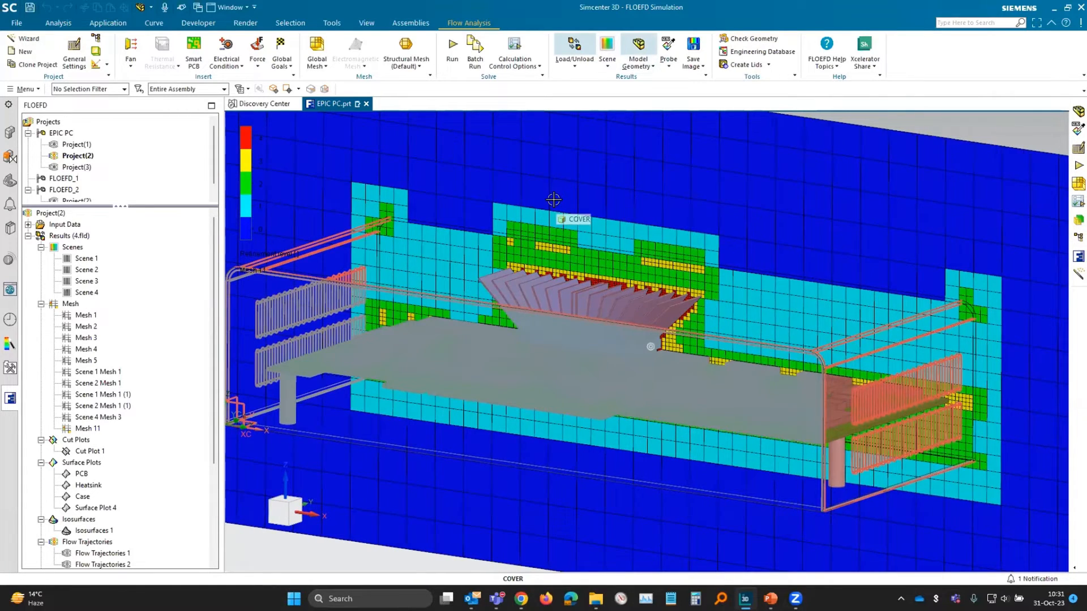
pyautogui.moveTo(312, 456); pyautogui.dragTo(319, 462, button='middle')
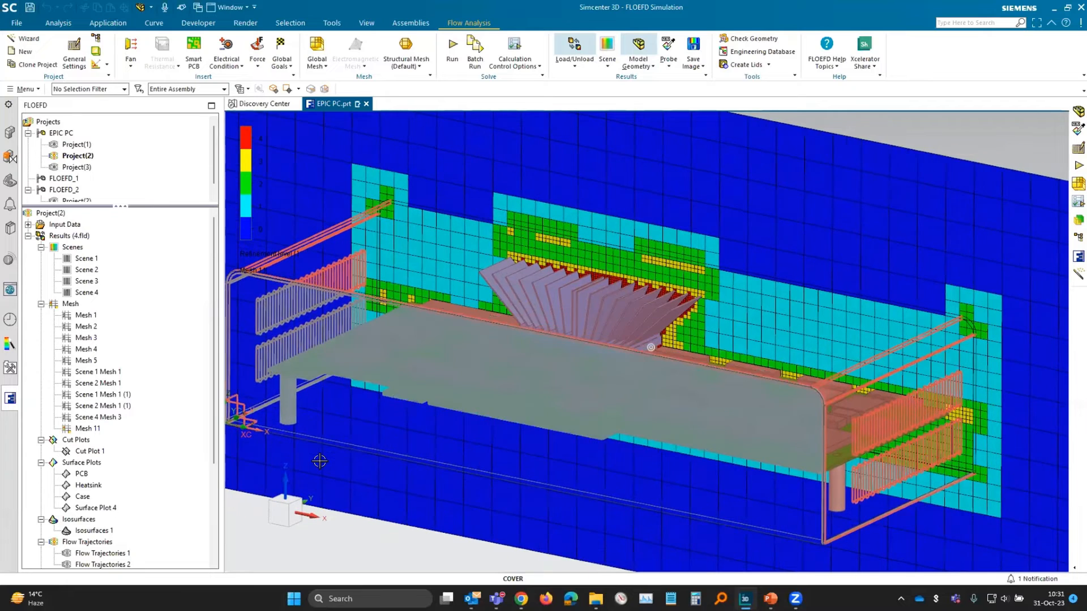
pyautogui.scroll(-2, 319, 461)
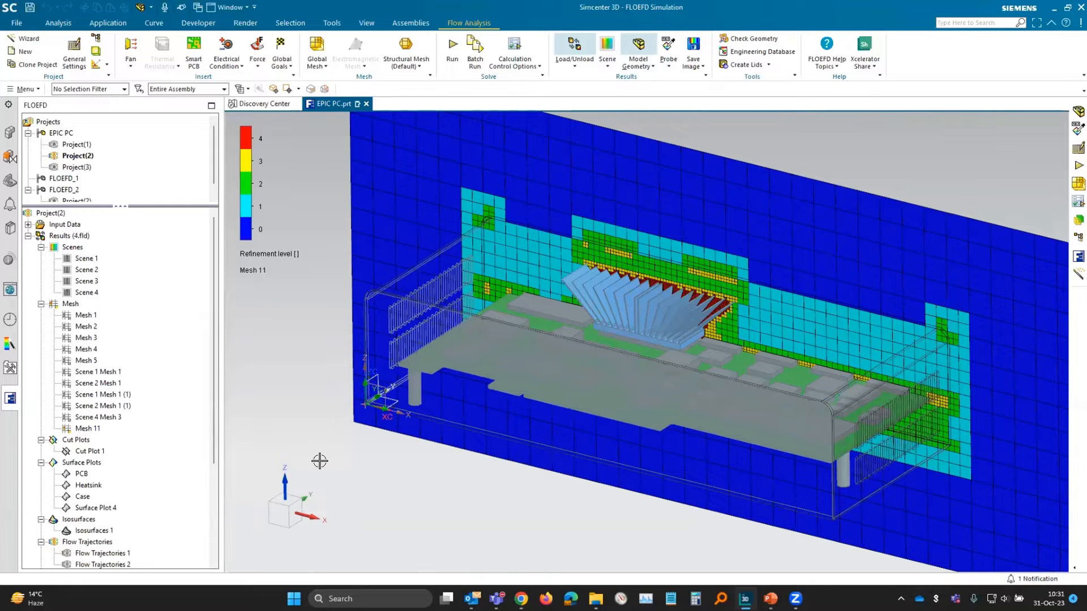
# Hide the Mesh 11 plot so that only the enclosure model is displayed.
pyautogui.click(86, 429)
pyautogui.rightClick(86, 429)
pyautogui.click(130, 455)
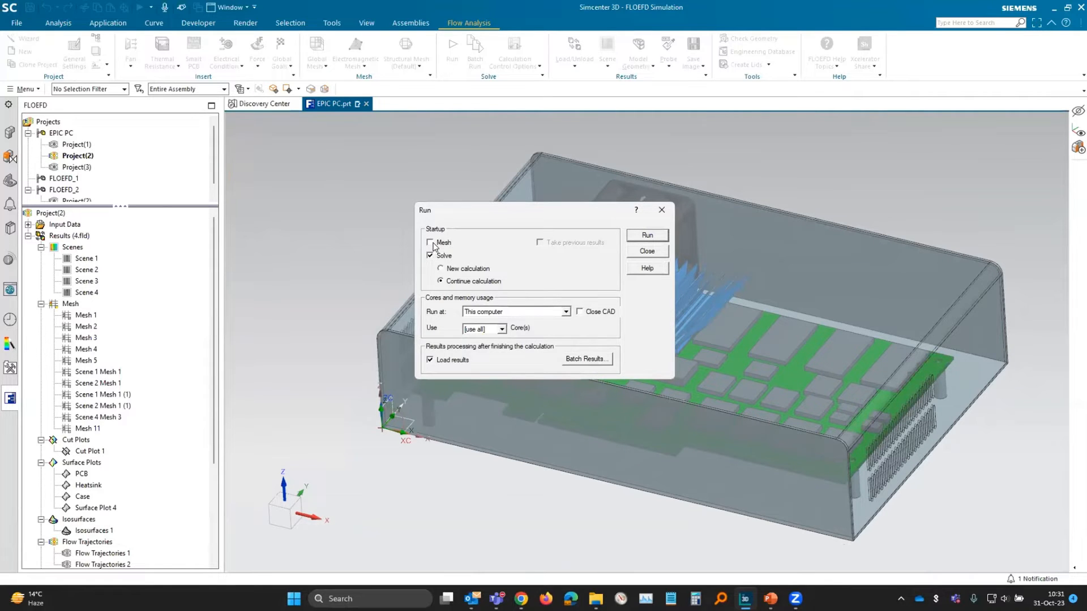
# Review the available core counts and computer choices for the solver run, and close the run settings without starting it.
pyautogui.click(501, 329)
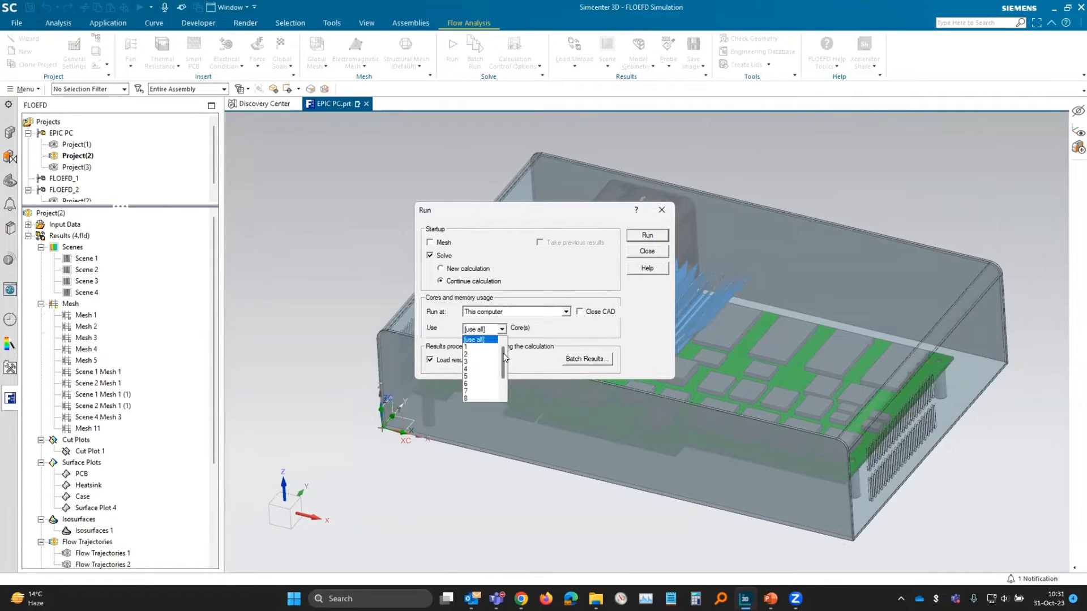
pyautogui.moveTo(505, 356); pyautogui.dragTo(502, 393)
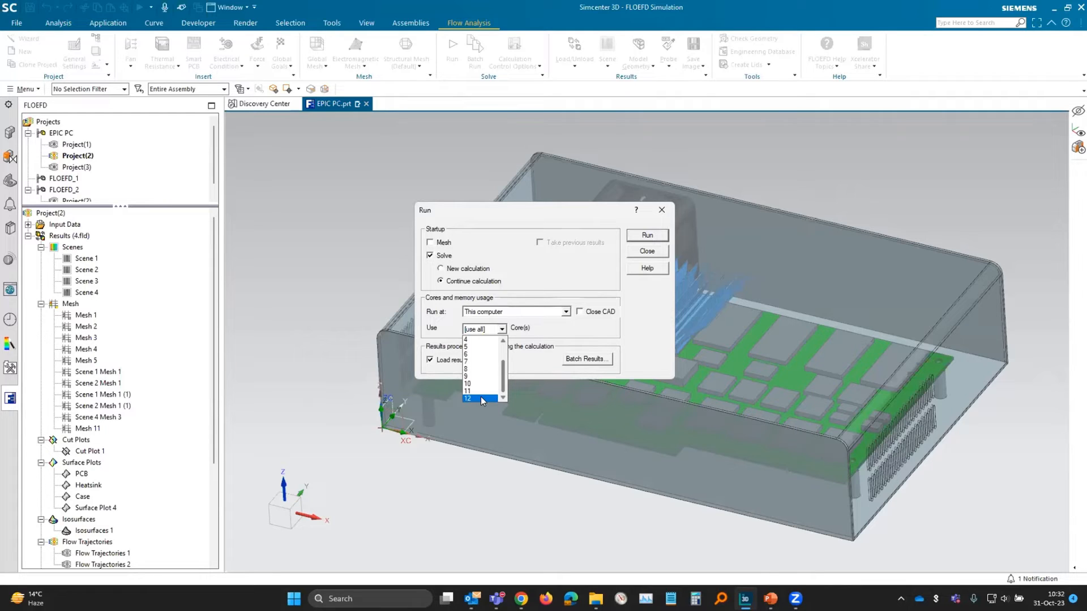
pyautogui.click(617, 329)
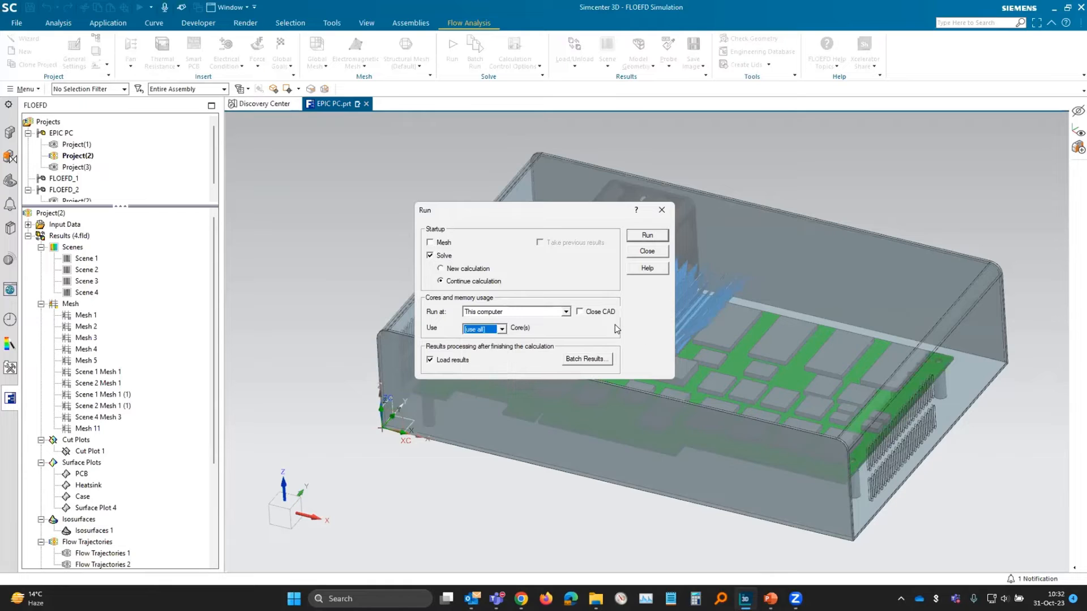
pyautogui.click(565, 312)
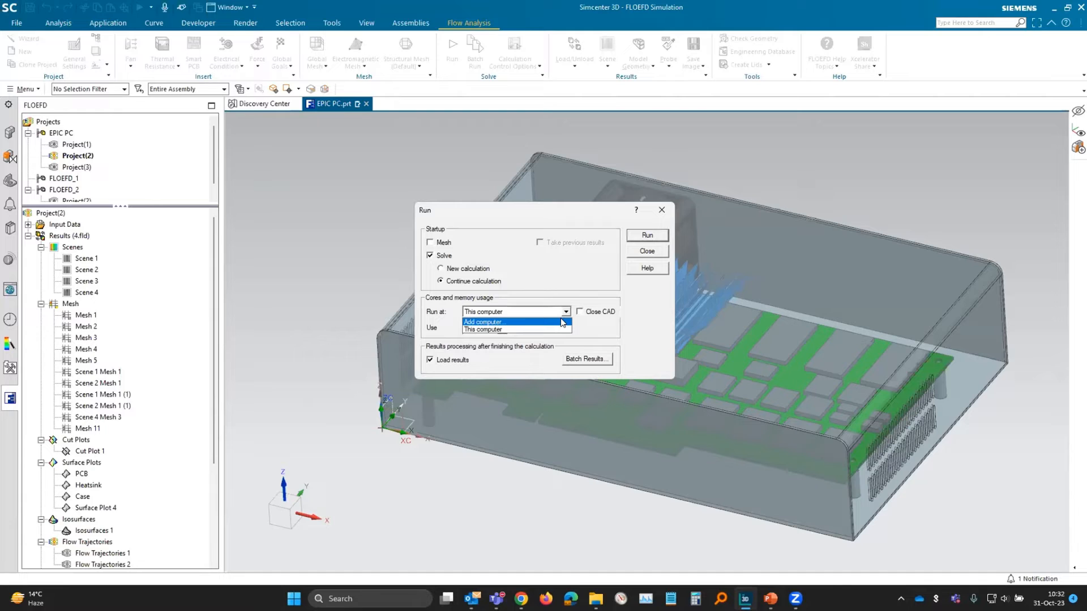
pyautogui.click(645, 250)
pyautogui.click(647, 251)
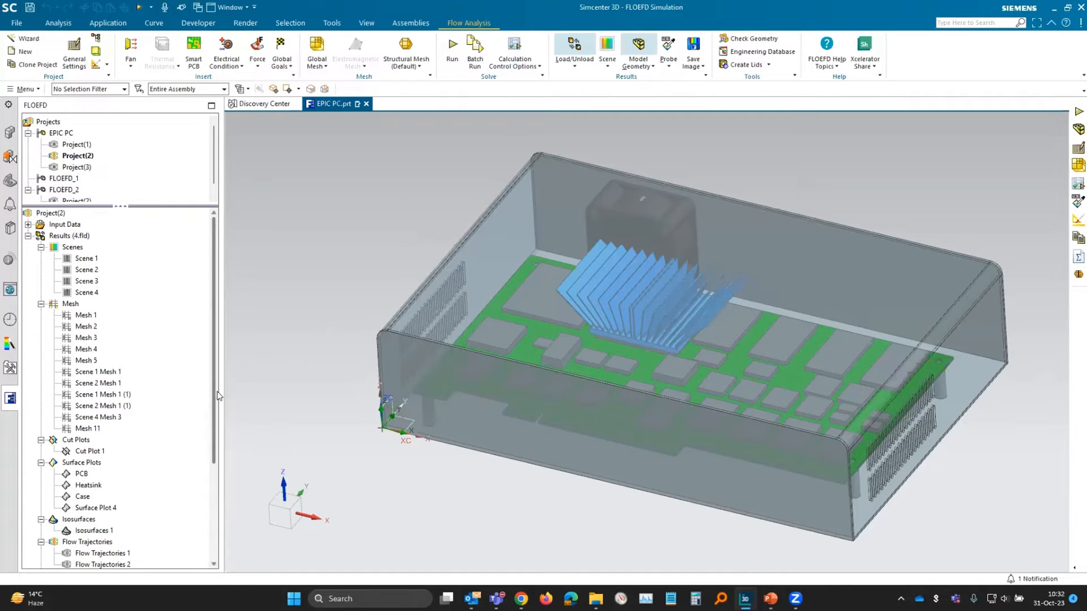
# Show Cut Plot 1 and set its displayed parameter to Temperature.
pyautogui.scroll(-1, 213, 387)
pyautogui.rightClick(90, 417)
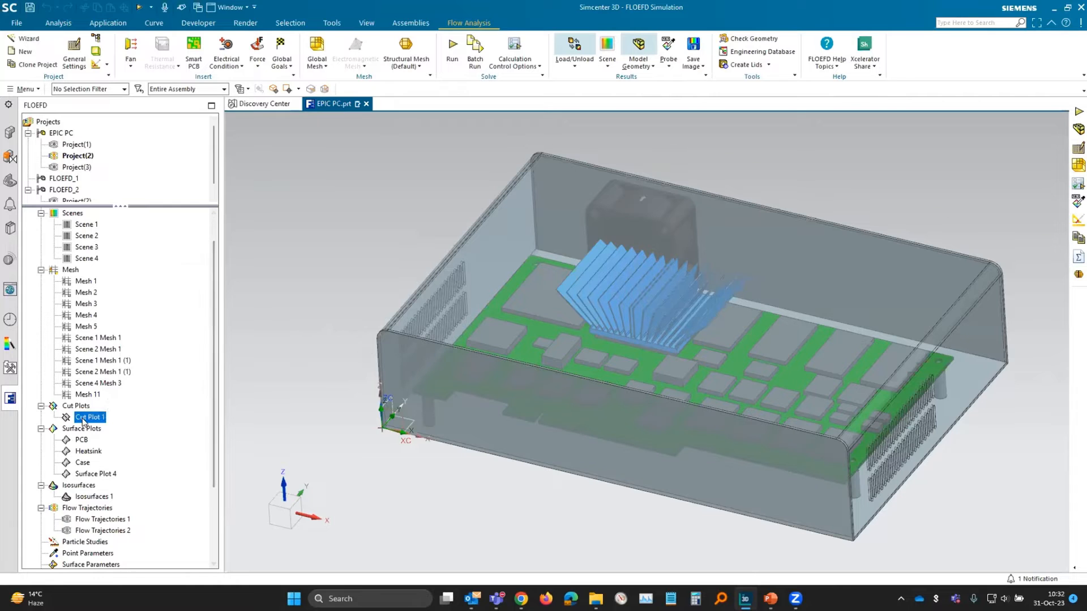
pyautogui.click(129, 274)
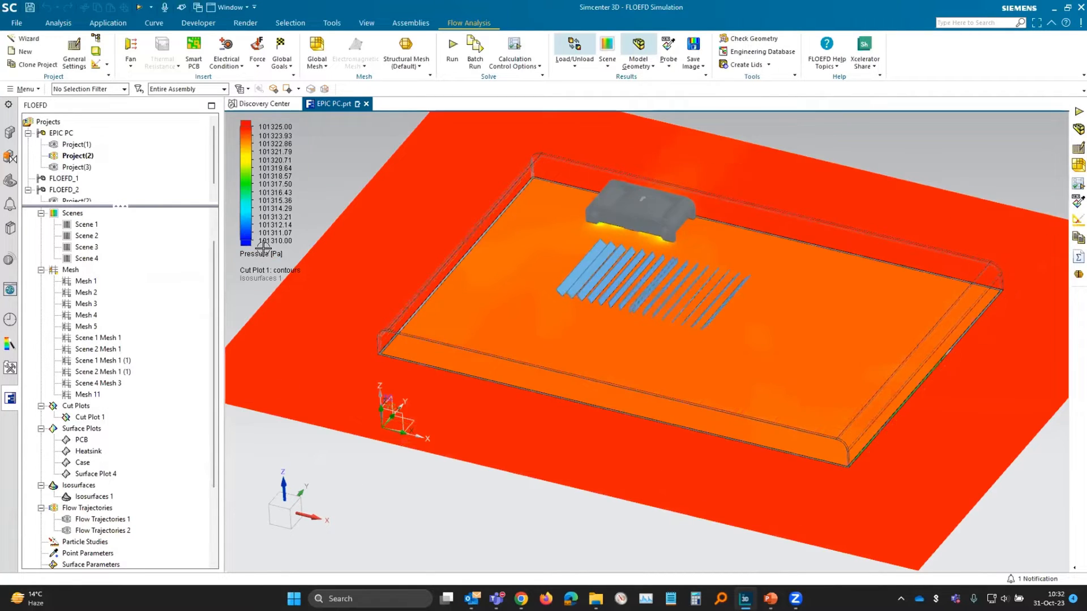
pyautogui.click(261, 254)
pyautogui.click(265, 257)
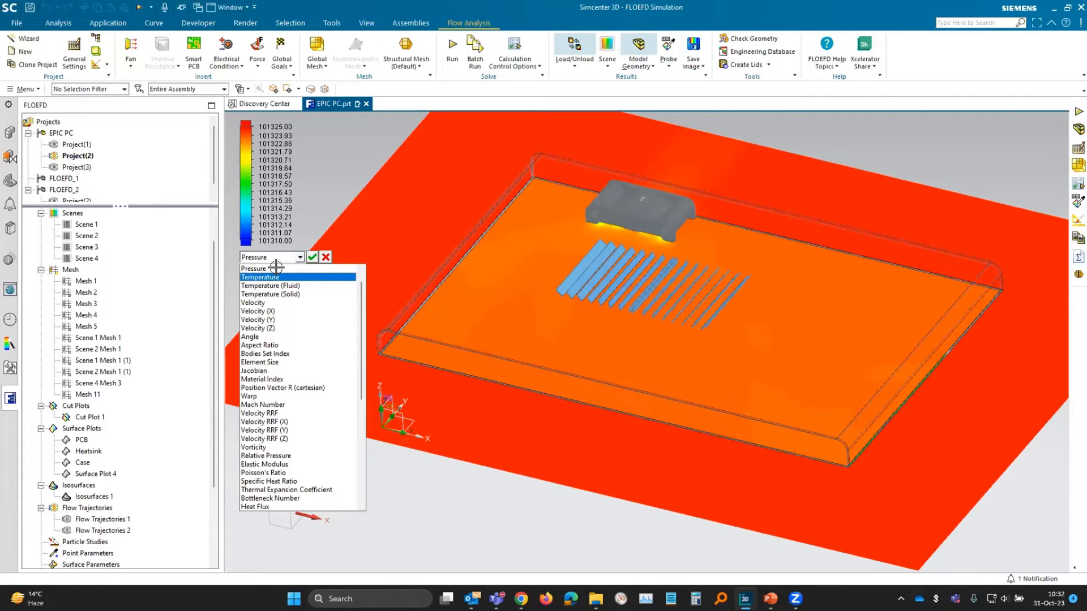
pyautogui.click(270, 268)
pyautogui.click(311, 257)
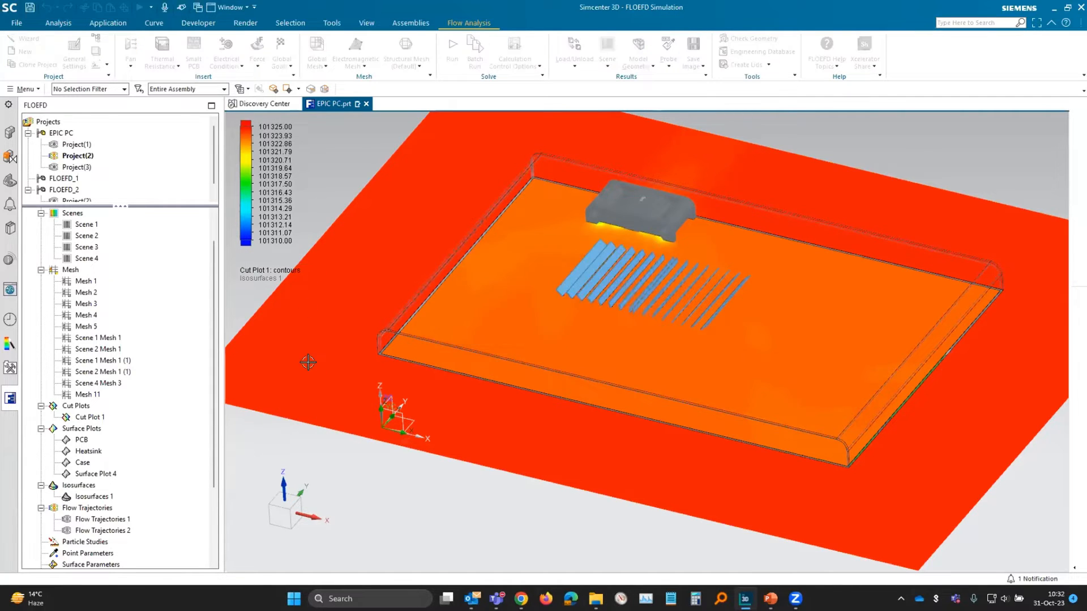
# Lower the plane of Cut Plot 1 to the PCB component level and probe the temperature beside the components.
pyautogui.moveTo(308, 361); pyautogui.dragTo(84, 421, button='middle')
pyautogui.click(85, 418)
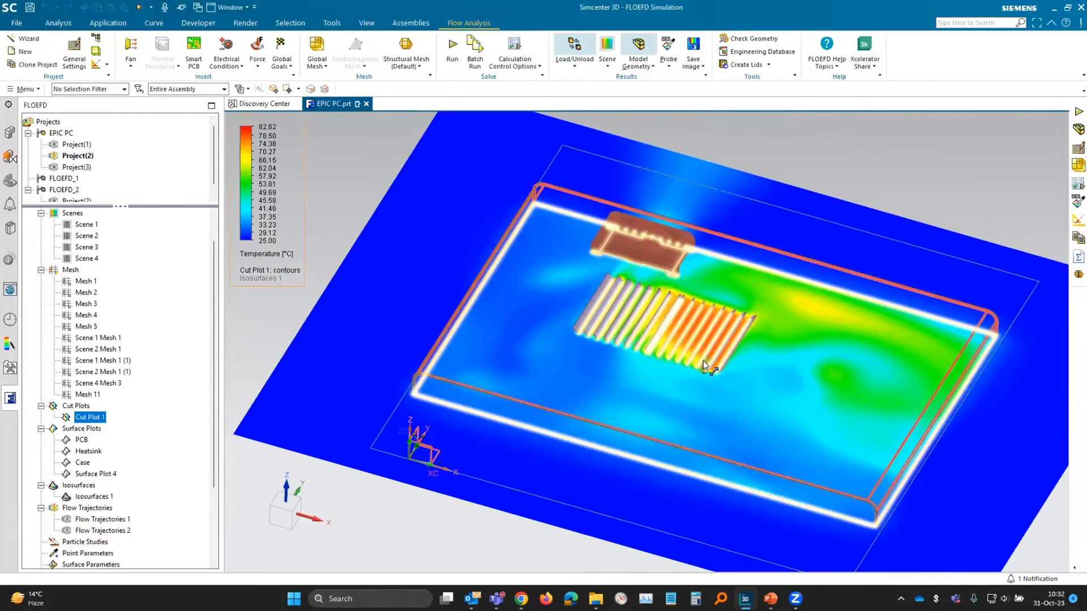
pyautogui.moveTo(703, 362); pyautogui.dragTo(704, 372, button='middle')
pyautogui.moveTo(704, 372); pyautogui.dragTo(704, 390)
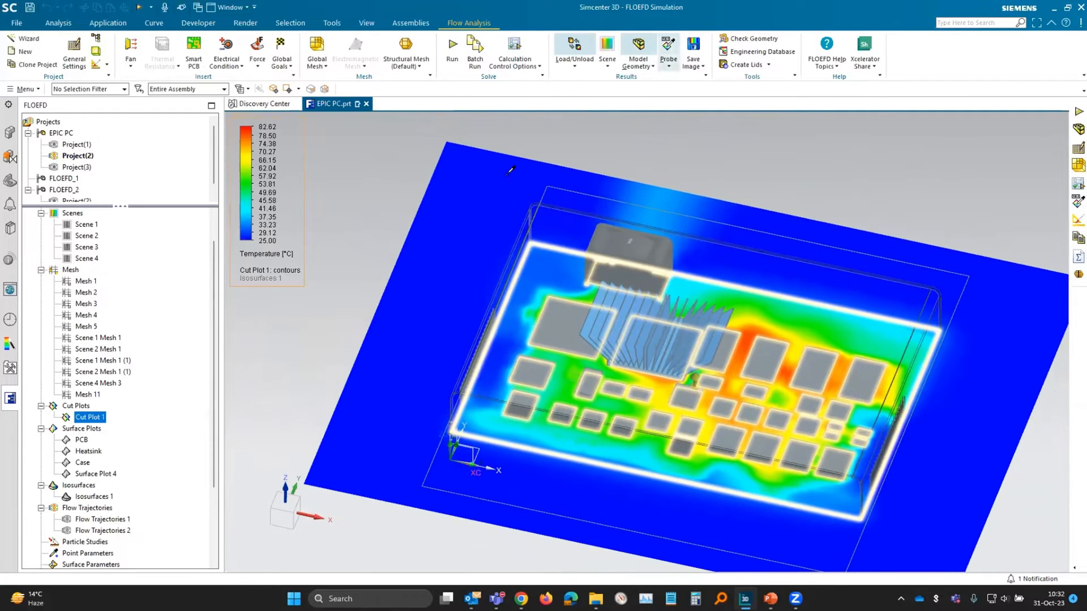
pyautogui.click(668, 48)
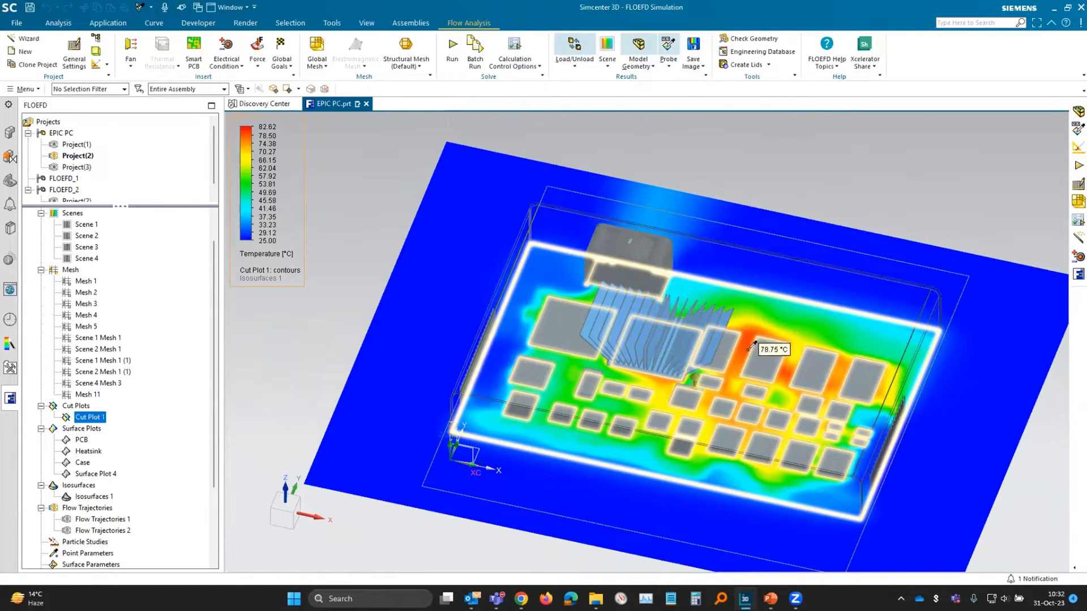
pyautogui.click(735, 374)
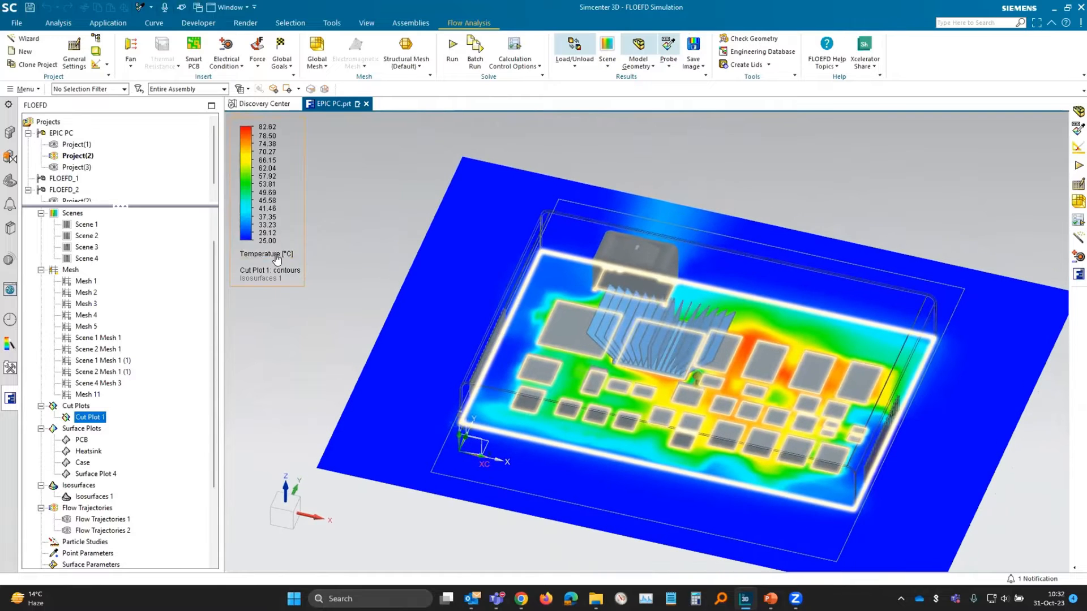
# Switch Cut Plot 1 to Velocity and probe the air speed at the fan outlet in a top view.
pyautogui.click(278, 256)
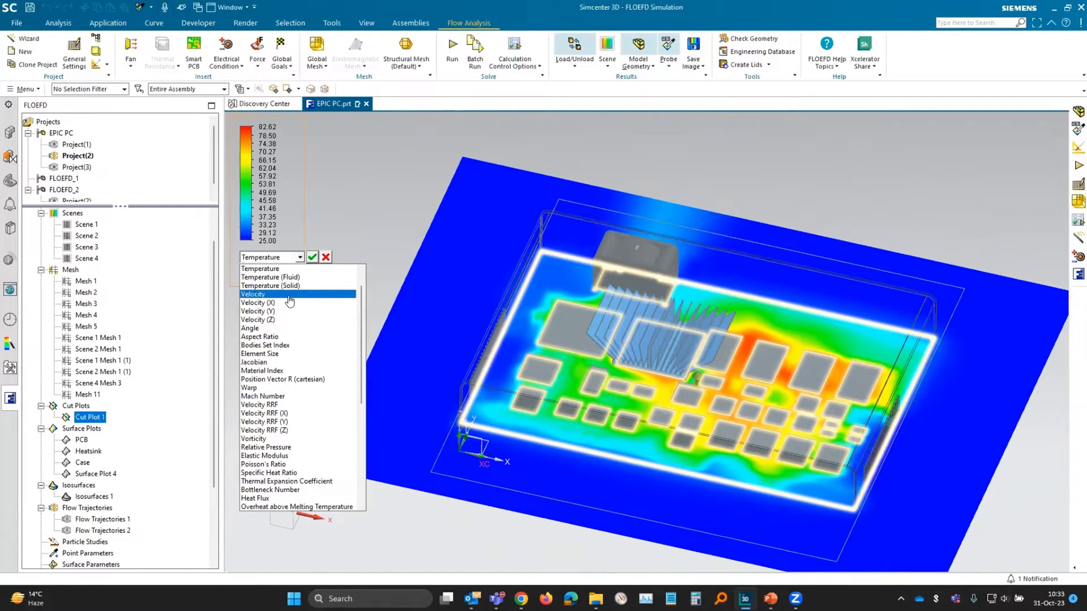
pyautogui.click(266, 294)
pyautogui.click(313, 258)
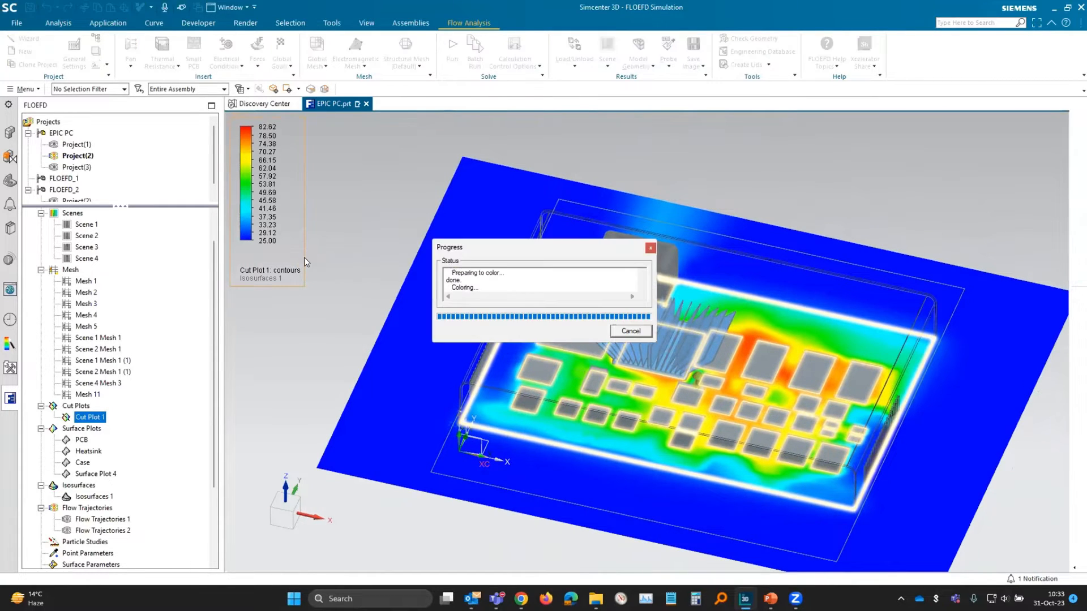
pyautogui.hotkey('ctrl', 'alt', 't')
pyautogui.scroll(5, 615, 215)
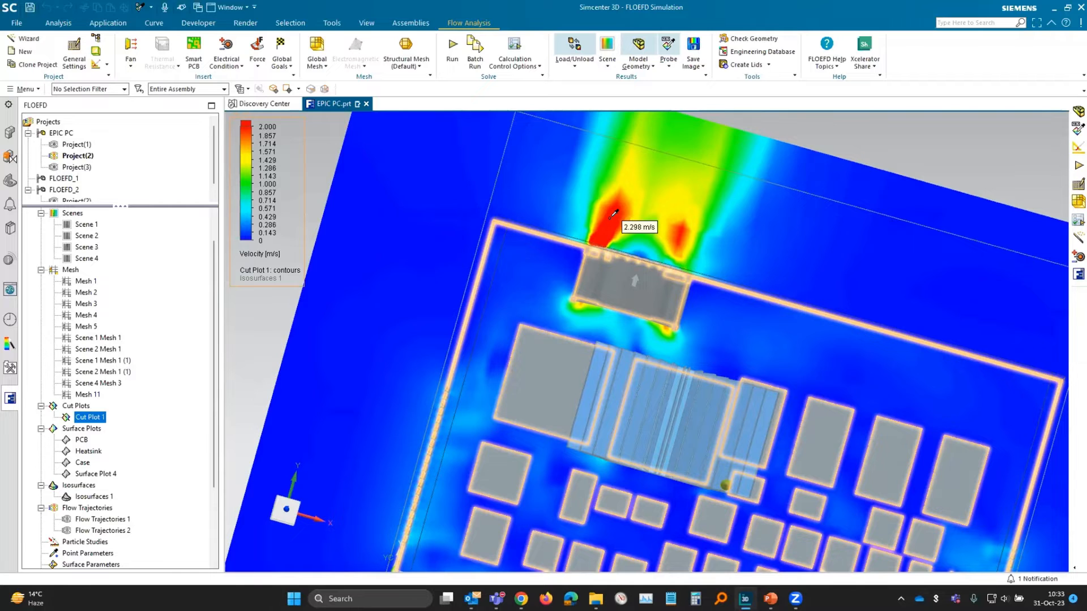
pyautogui.scroll(5, 613, 214)
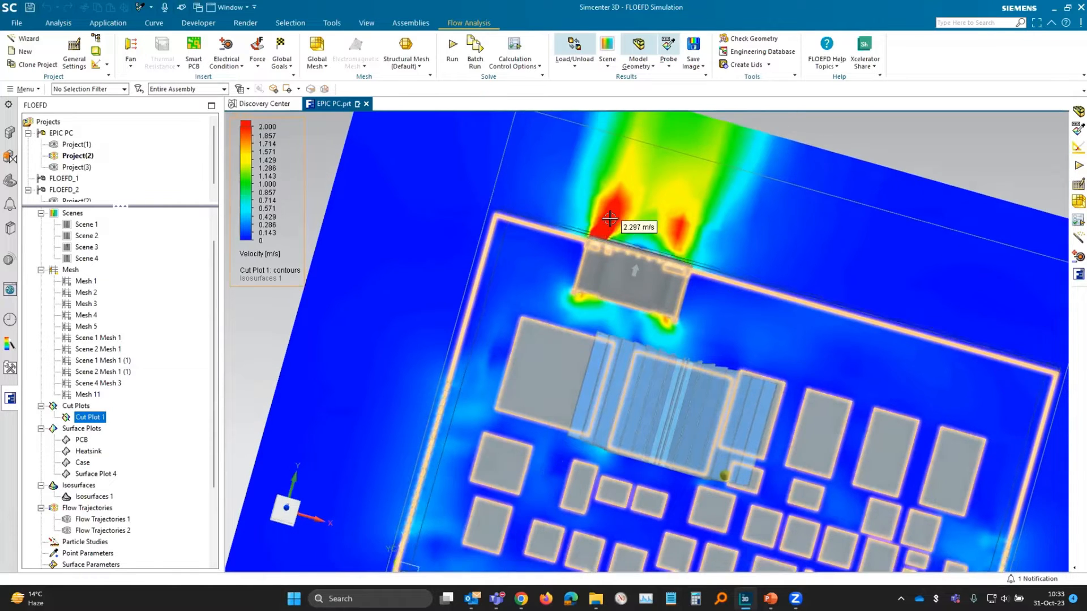
# Examine and probe the air velocity through the side vent slots of the cover in Cut Plot 1.
pyautogui.scroll(4, 607, 219)
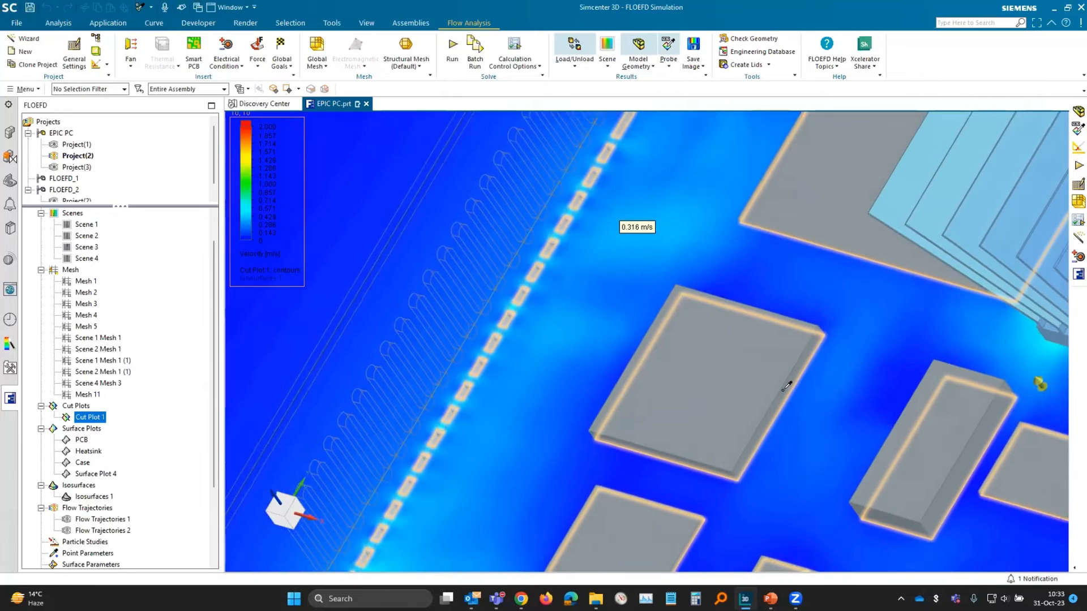
pyautogui.scroll(-5, 839, 368)
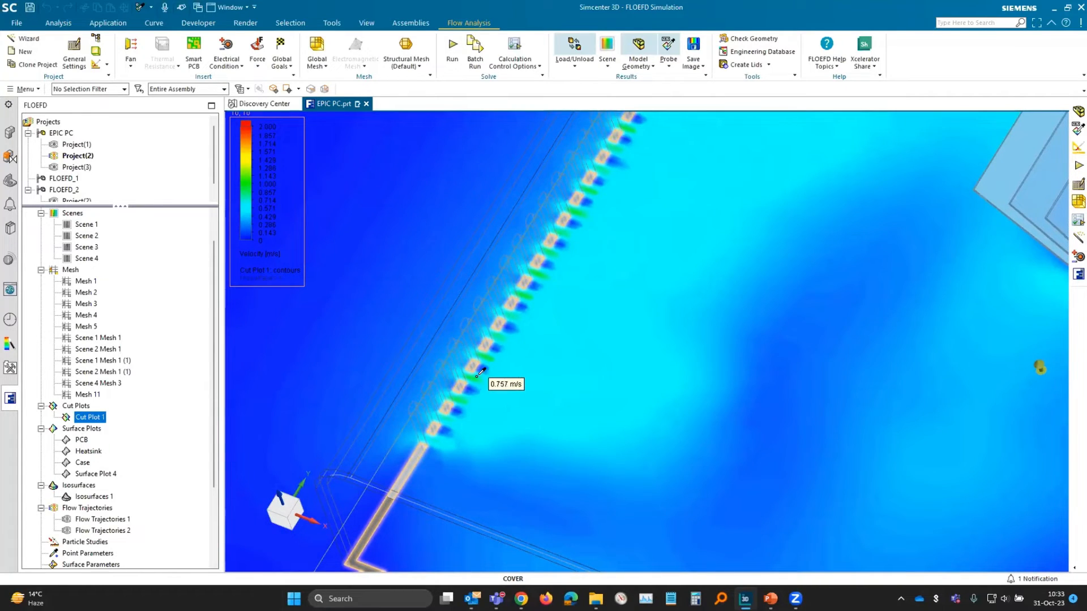
pyautogui.scroll(-1, 456, 398)
pyautogui.scroll(-5, 457, 398)
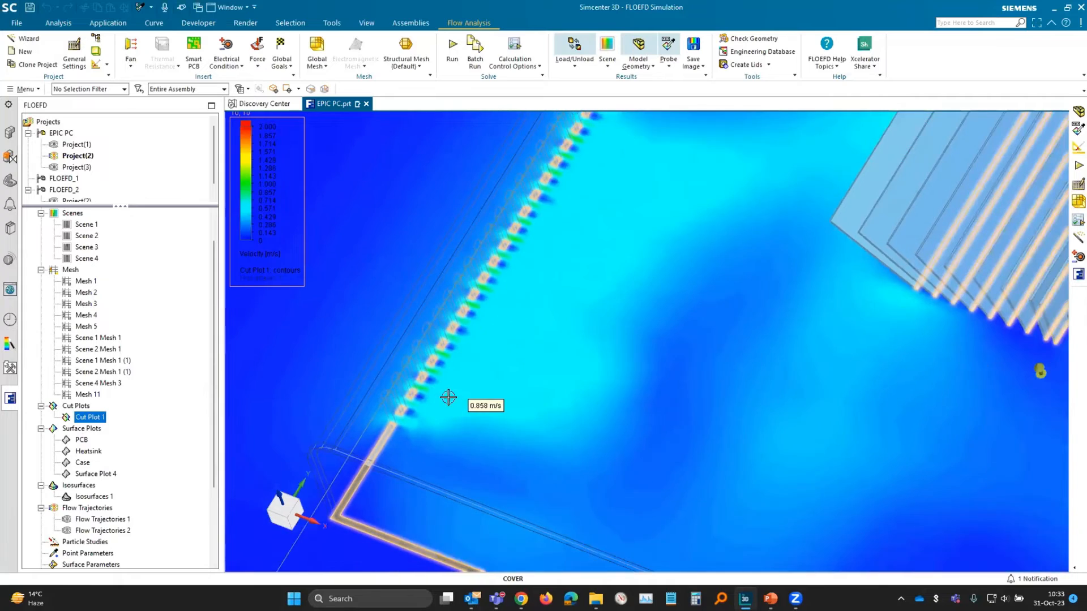
pyautogui.press('Home')
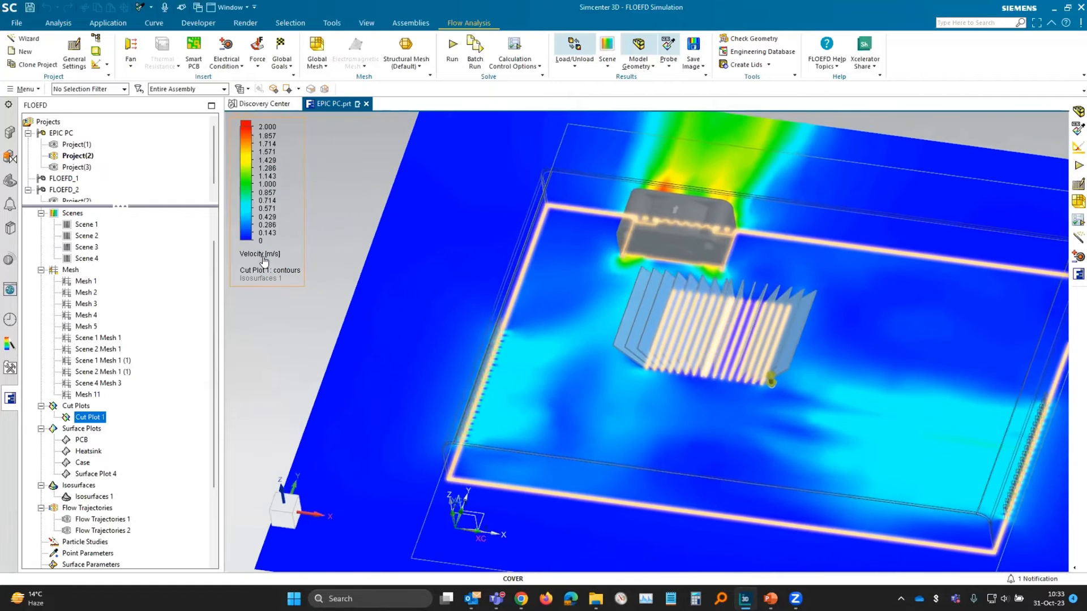
# Switch the parameter of Cut Plot 1 from Velocity to Temperature.
pyautogui.click(265, 256)
pyautogui.scroll(2, 264, 338)
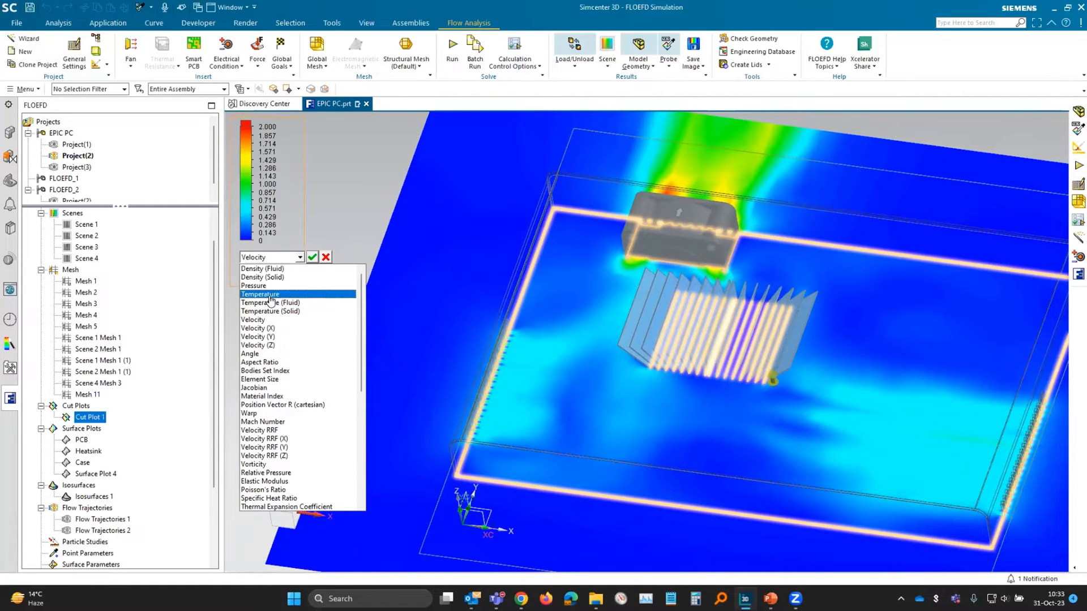
pyautogui.click(266, 295)
pyautogui.click(311, 257)
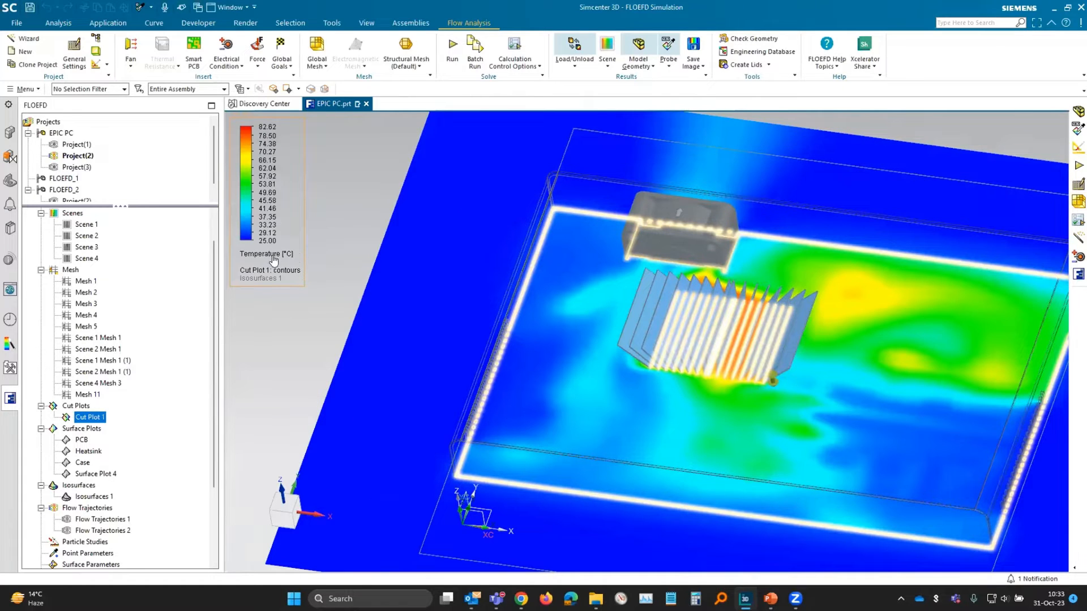
# Switch Cut Plot 1 to Pressure and probe the pressure inside the enclosure.
pyautogui.click(271, 254)
pyautogui.click(266, 286)
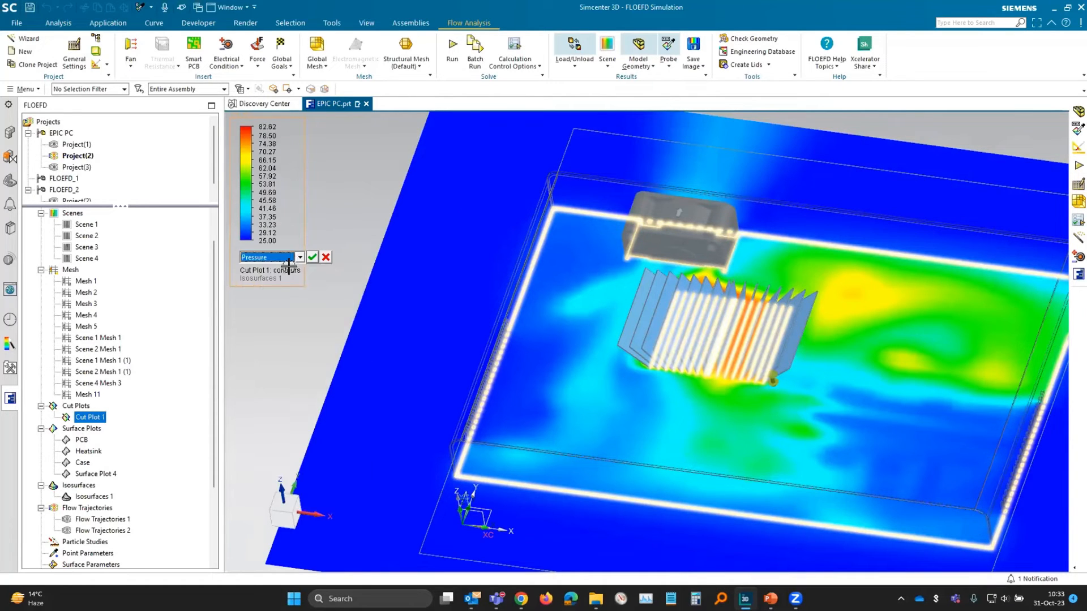
pyautogui.click(314, 258)
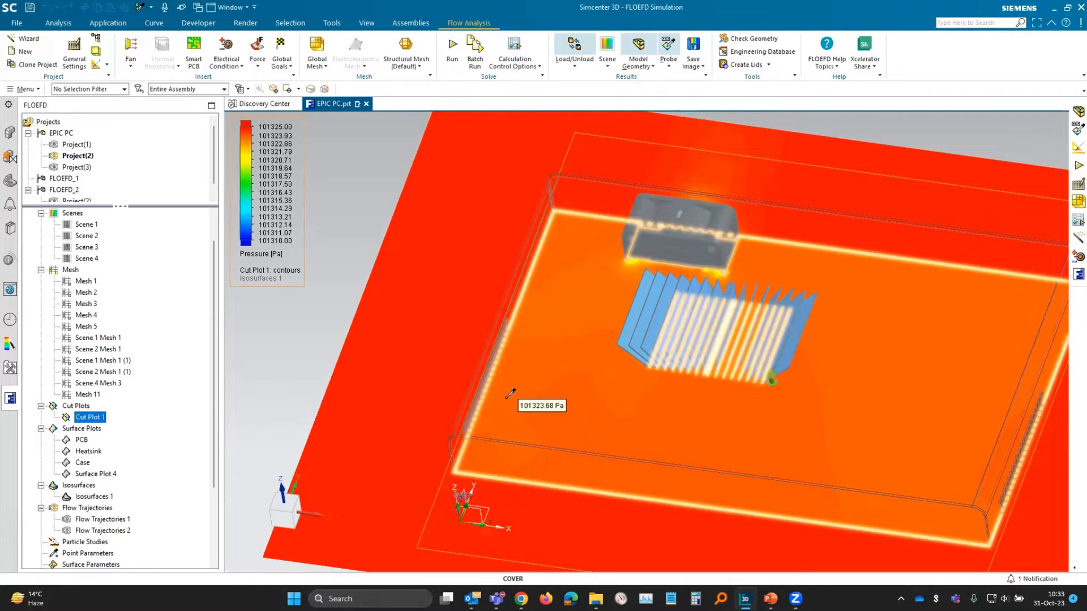
pyautogui.moveTo(513, 389); pyautogui.dragTo(506, 385, button='middle')
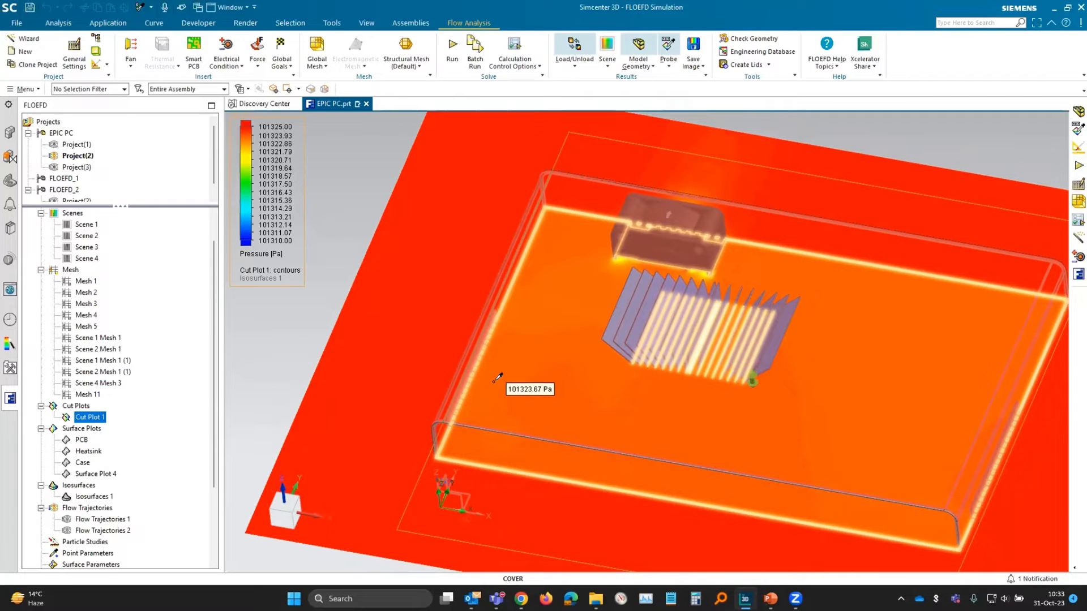
pyautogui.moveTo(496, 377); pyautogui.dragTo(496, 378, button='middle')
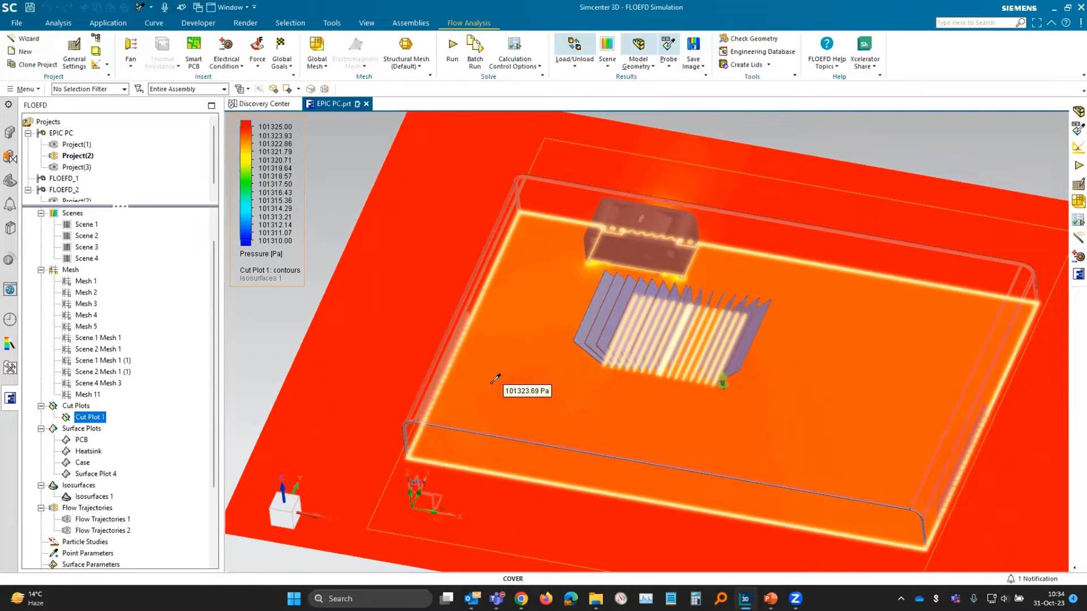
pyautogui.press('Escape')
pyautogui.moveTo(249, 317); pyautogui.dragTo(247, 340, button='middle')
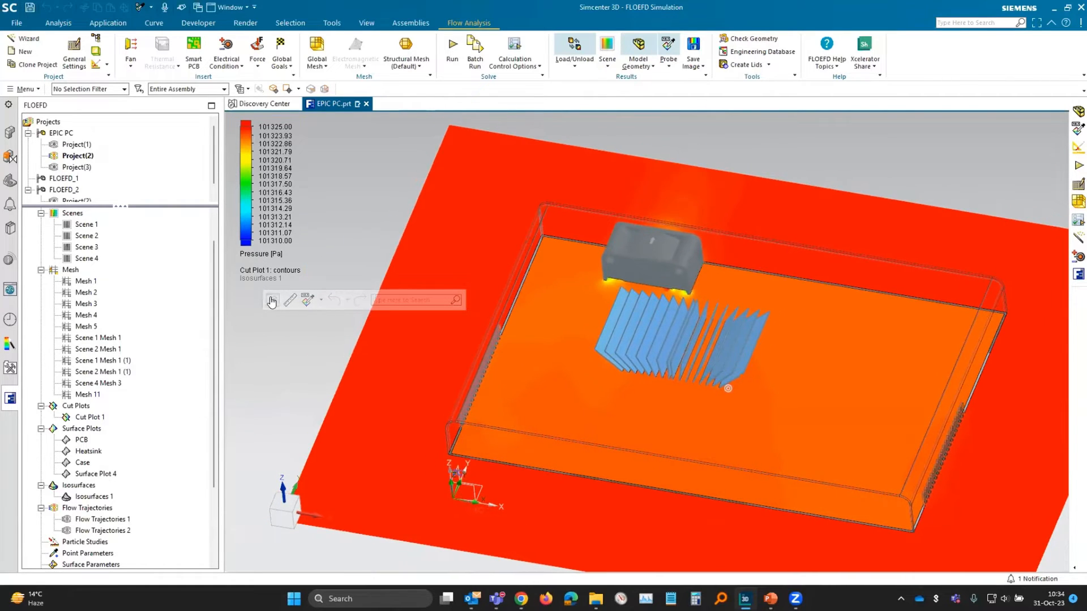
# Set Cut Plot 1 back to Temperature and hide the plot.
pyautogui.click(261, 254)
pyautogui.click(266, 278)
pyautogui.click(311, 258)
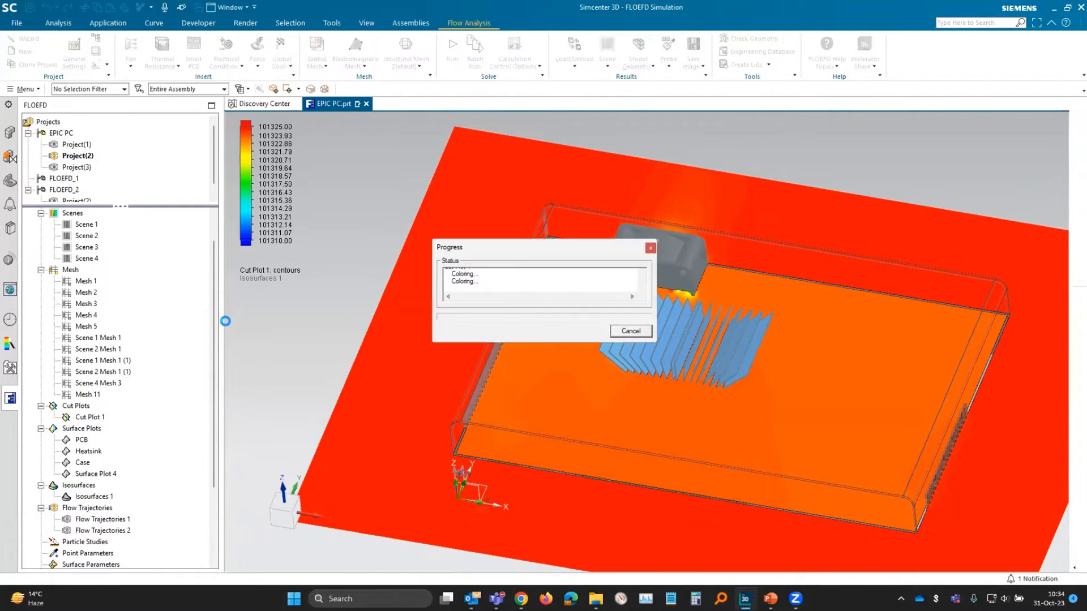
pyautogui.rightClick(89, 417)
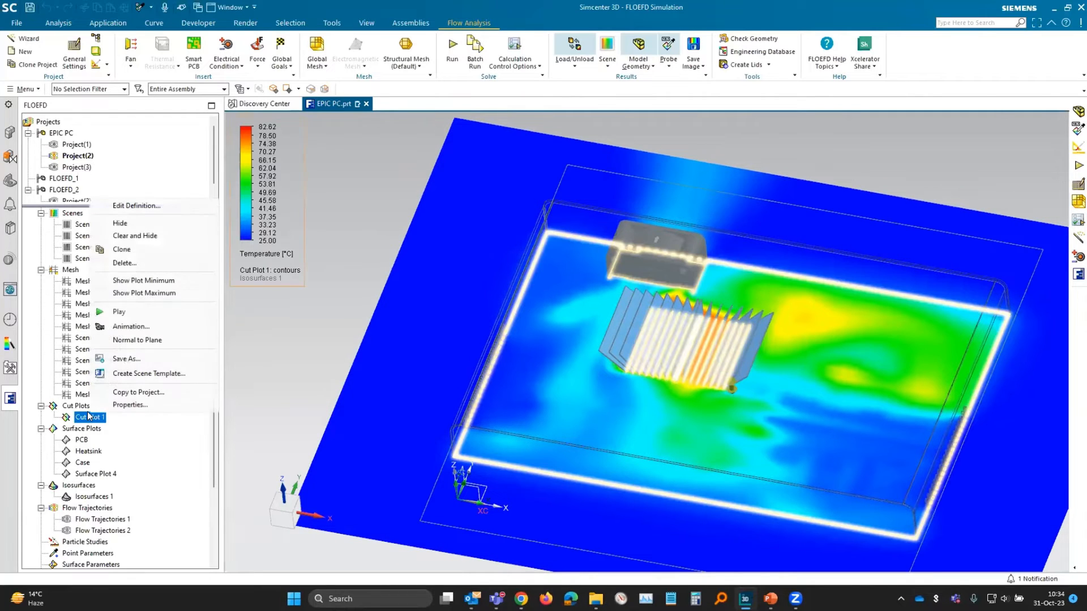
pyautogui.click(119, 223)
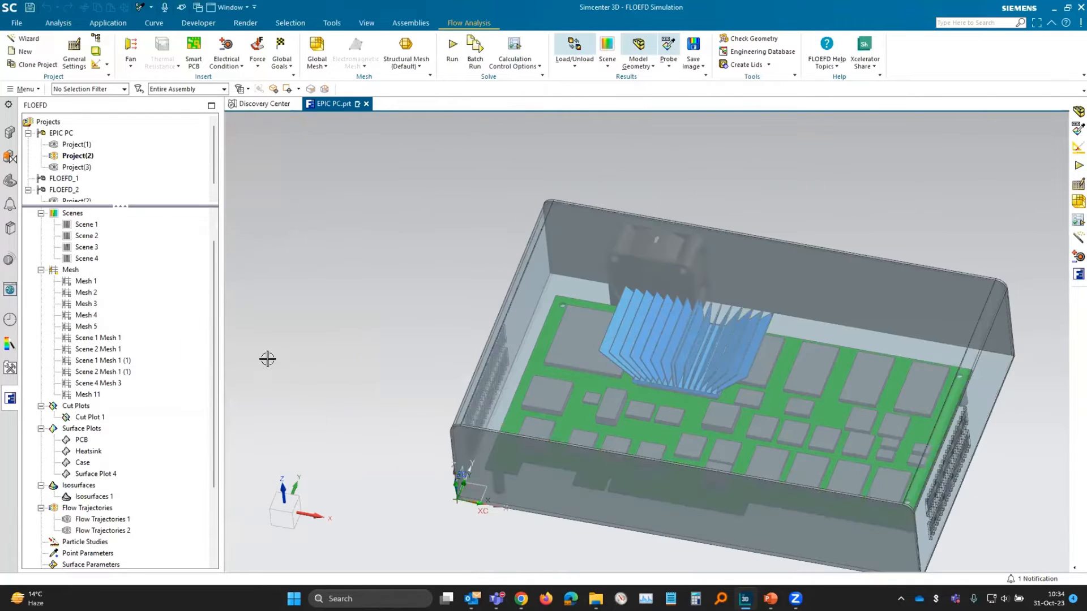
# Show the PCB surface plot and probe the solid temperature on the board and its components.
pyautogui.rightClick(82, 440)
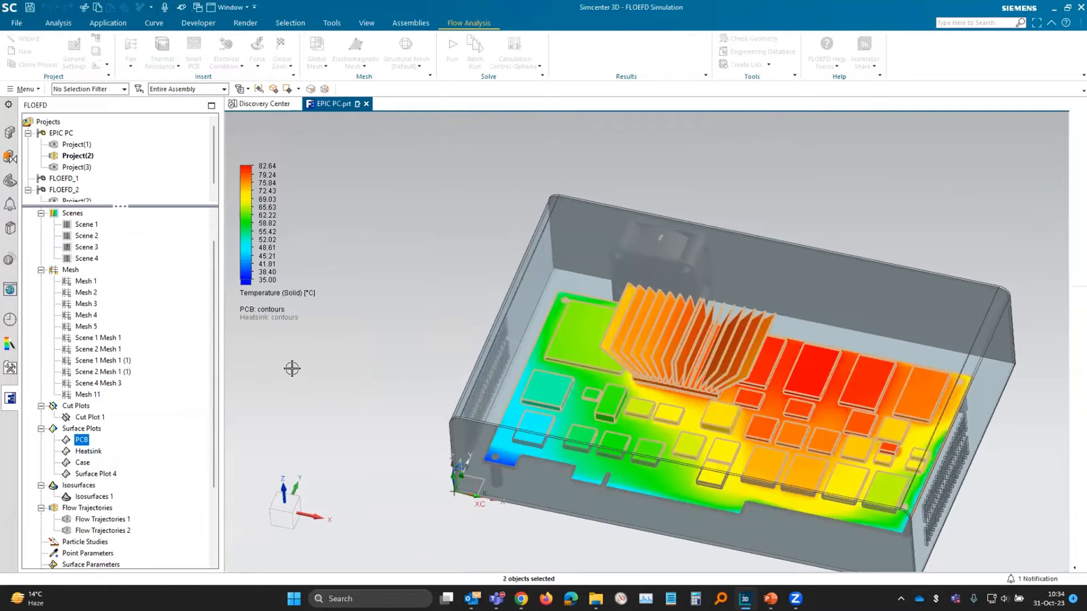
pyautogui.click(327, 359)
pyautogui.scroll(2, 536, 325)
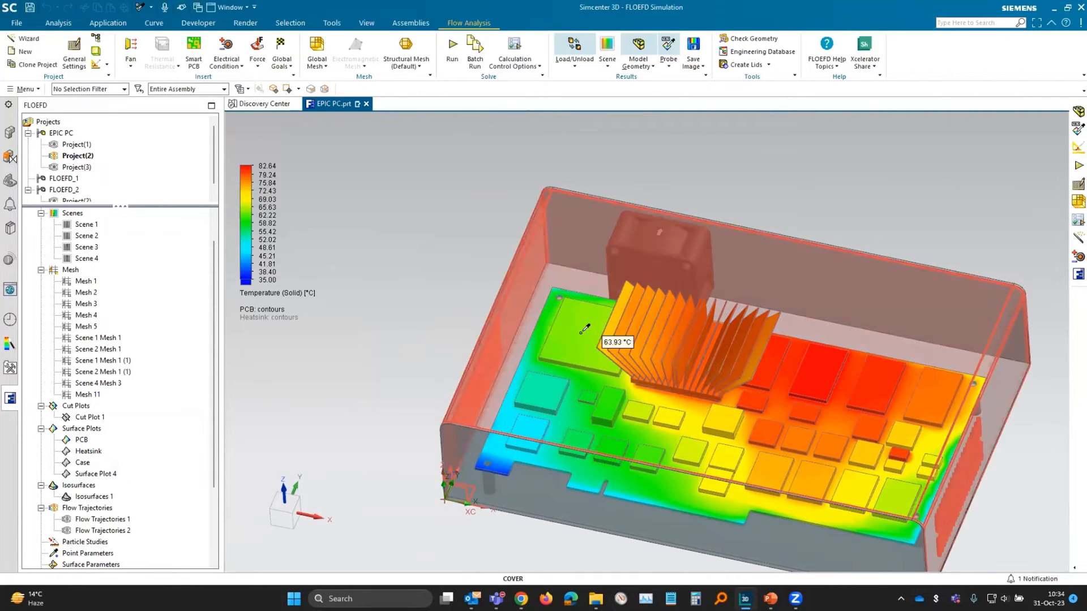
pyautogui.keyDown('shift'); pyautogui.moveTo(577, 325); pyautogui.dragTo(653, 309, button='middle'); pyautogui.keyUp('shift')
pyautogui.scroll(4, 654, 309)
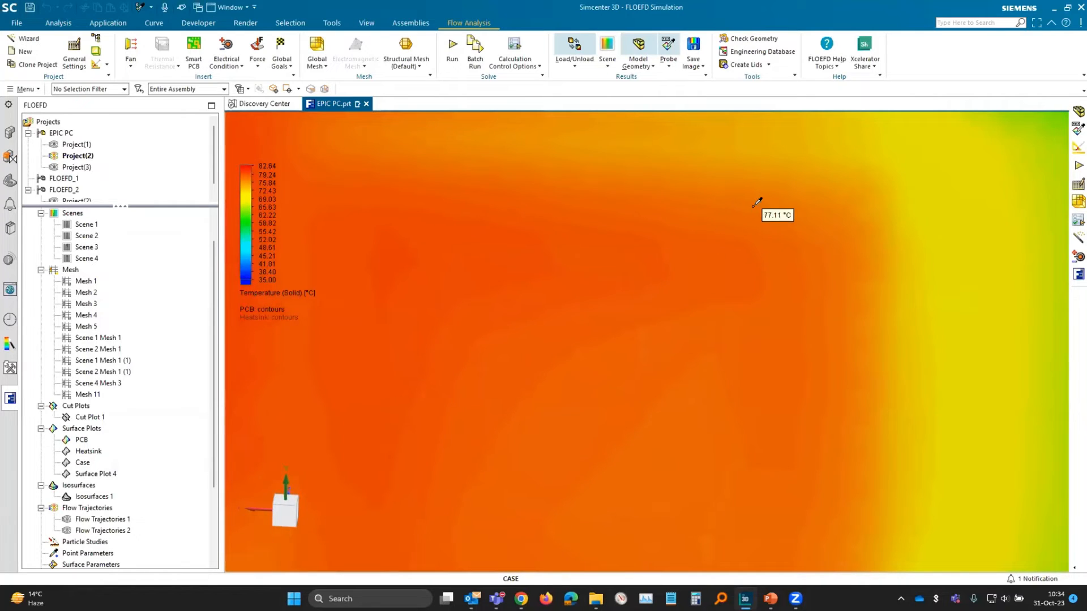
# Probe the solid temperature on the underside of the PCB and on the large chips beside the heatsink.
pyautogui.moveTo(841, 440); pyautogui.dragTo(435, 321, button='middle')
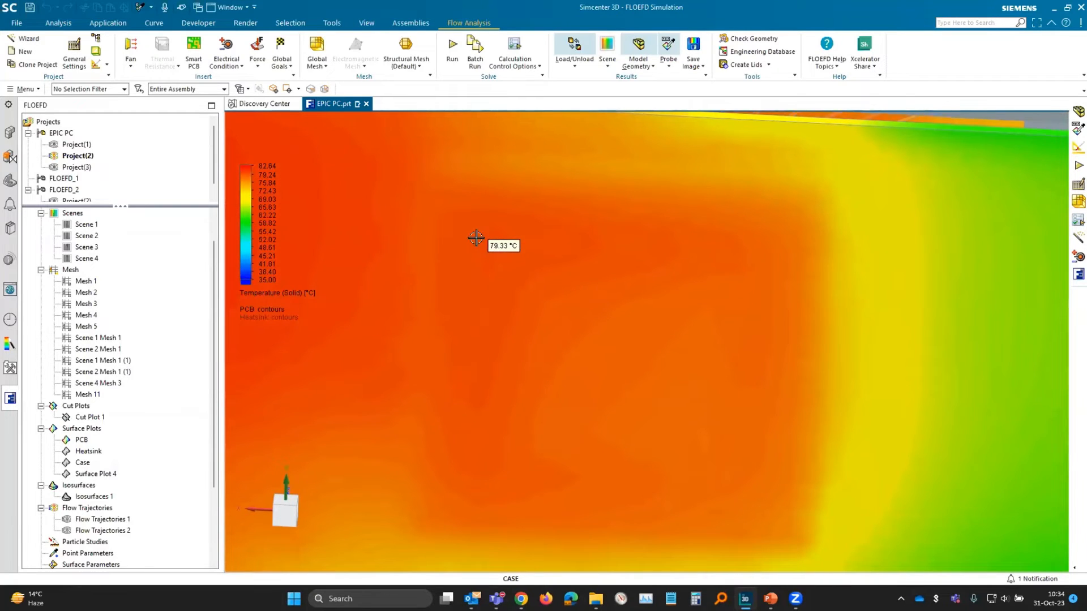
pyautogui.moveTo(480, 232); pyautogui.dragTo(396, 266, button='middle')
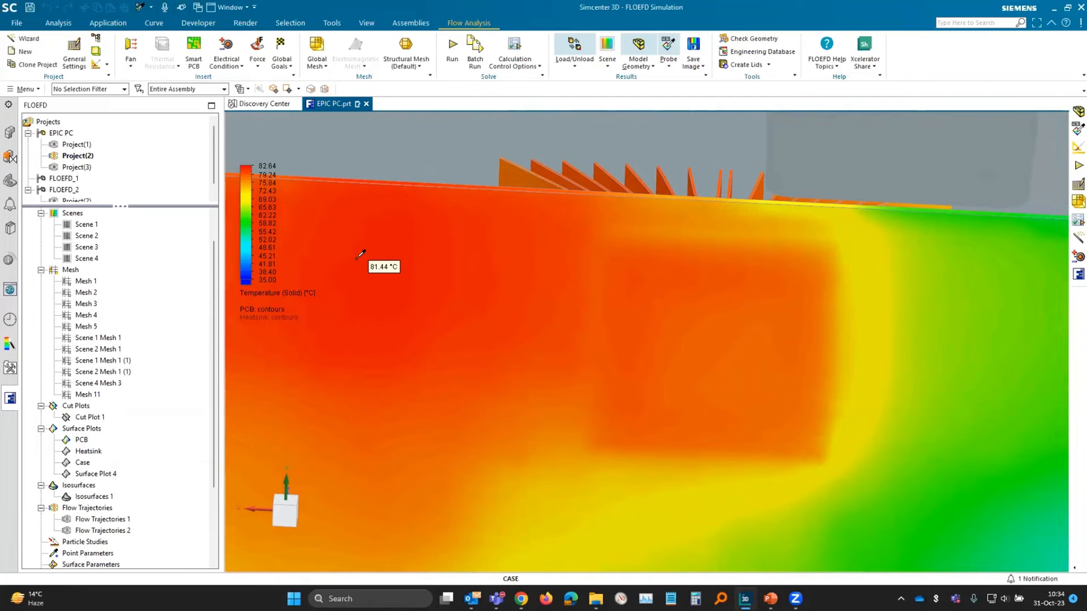
pyautogui.moveTo(360, 256); pyautogui.dragTo(795, 316, button='middle')
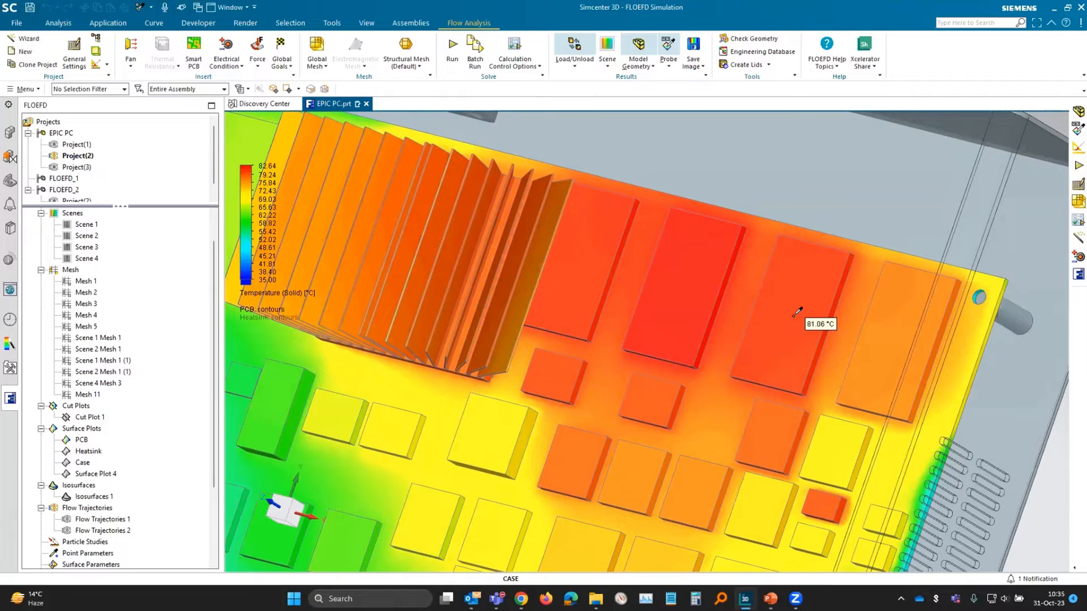
pyautogui.moveTo(795, 316); pyautogui.dragTo(769, 272, button='middle')
pyautogui.scroll(-1, 770, 272)
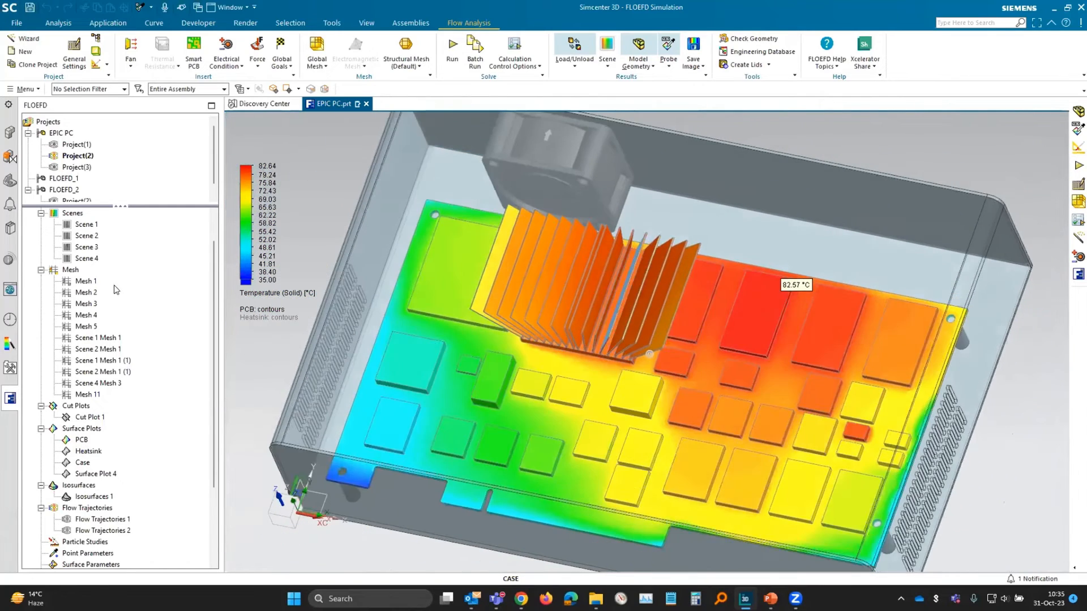
# Replace the PCB and Heatsink surface plots with the Case plot and probe the case temperature around the fan grille.
pyautogui.click(82, 462)
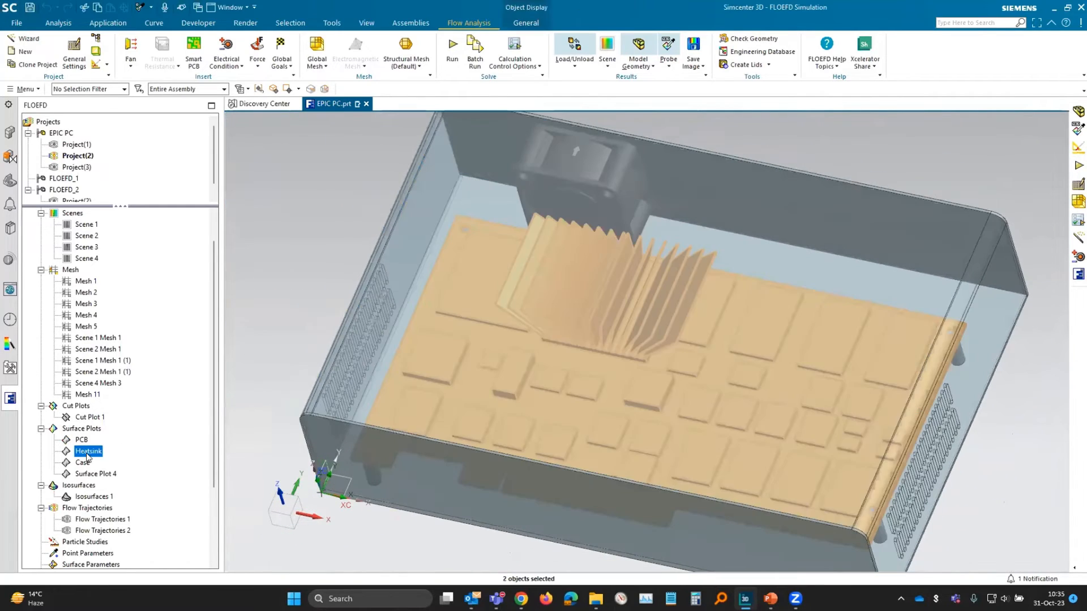
pyautogui.rightClick(84, 462)
pyautogui.click(115, 344)
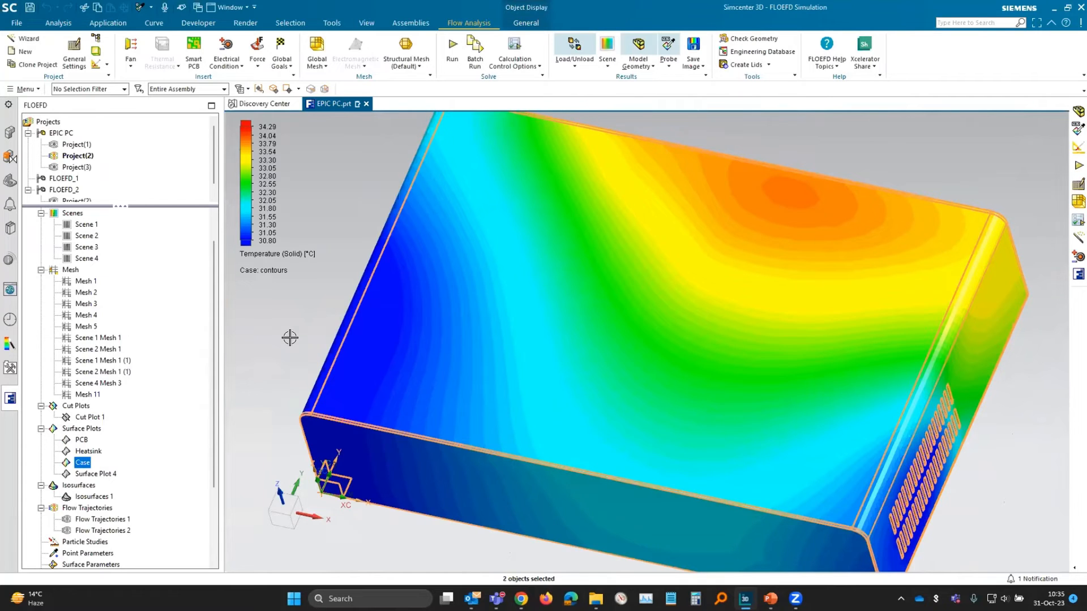
pyautogui.click(289, 337)
pyautogui.moveTo(290, 337); pyautogui.dragTo(615, 340, button='middle')
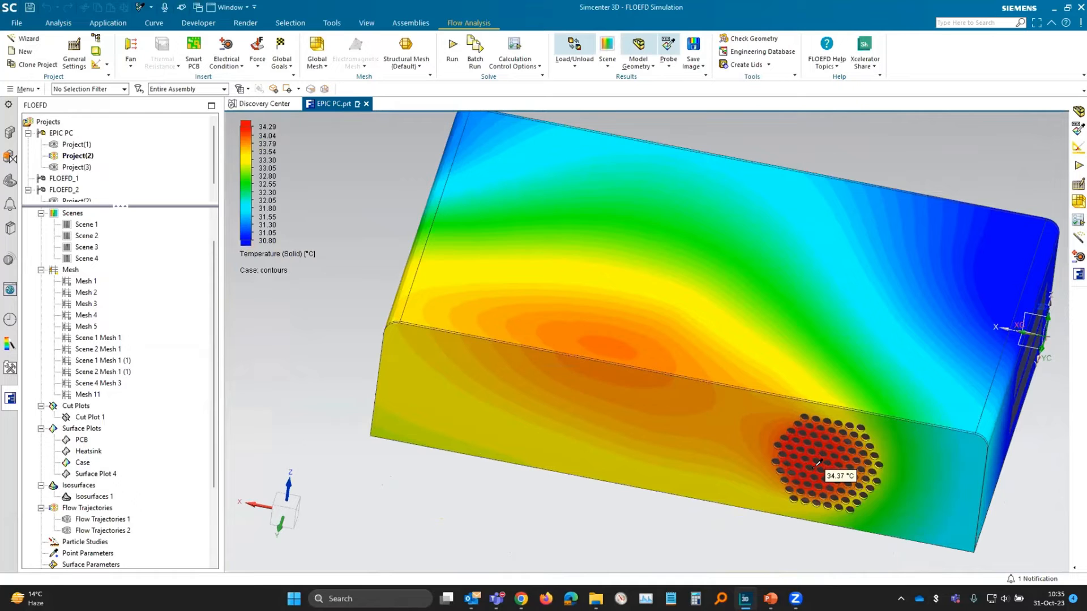
pyautogui.moveTo(562, 524); pyautogui.dragTo(564, 525, button='middle')
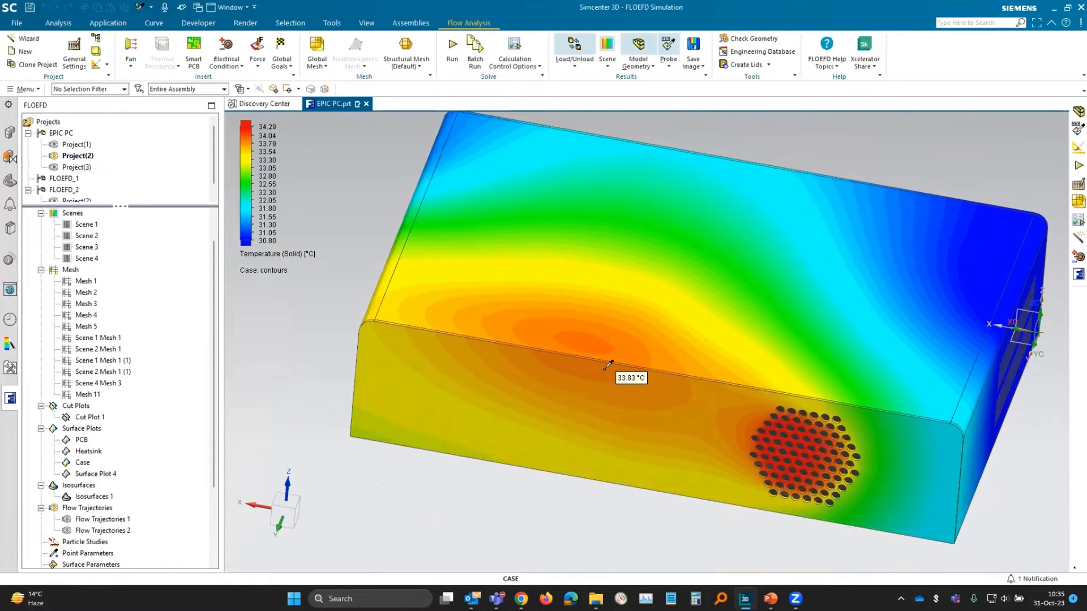
# Hide the Case surface plot and show Flow Trajectories 1 in the enclosure.
pyautogui.rightClick(83, 464)
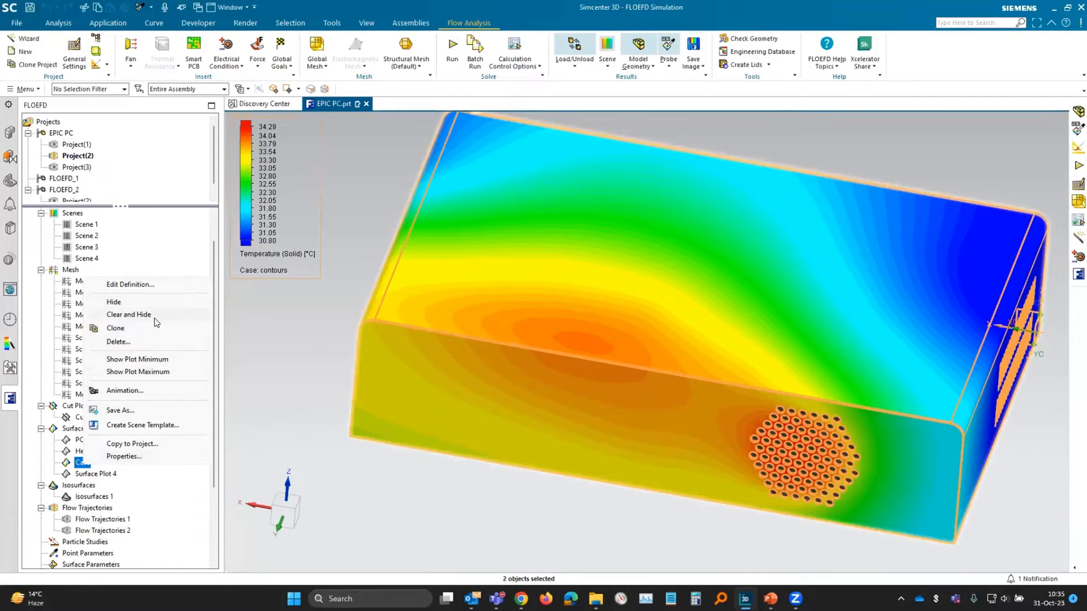
pyautogui.click(115, 303)
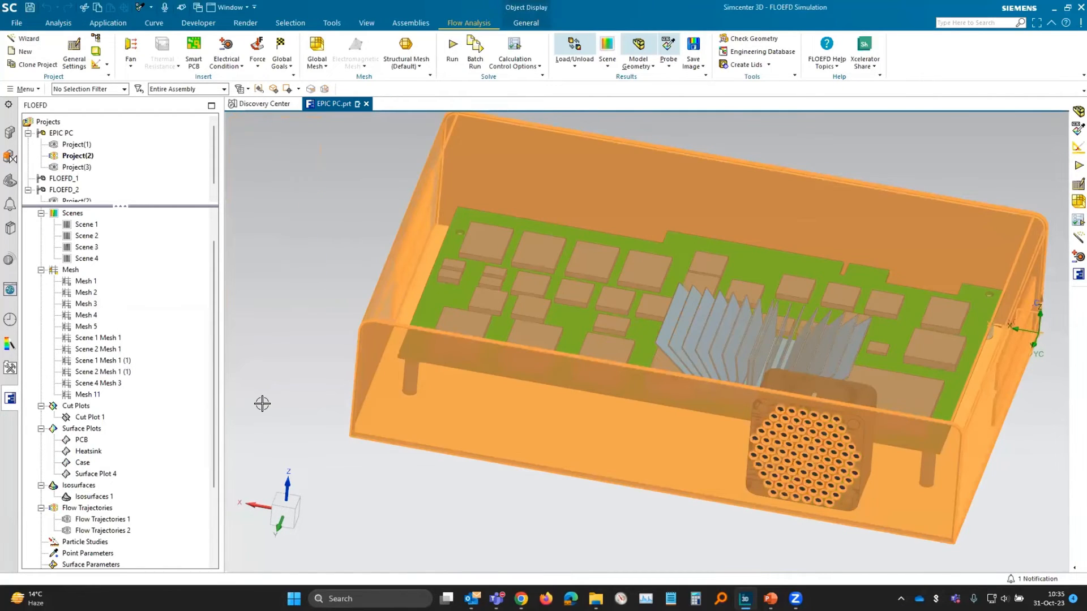
pyautogui.moveTo(262, 403); pyautogui.dragTo(141, 384, button='middle')
pyautogui.rightClick(102, 520)
pyautogui.click(155, 378)
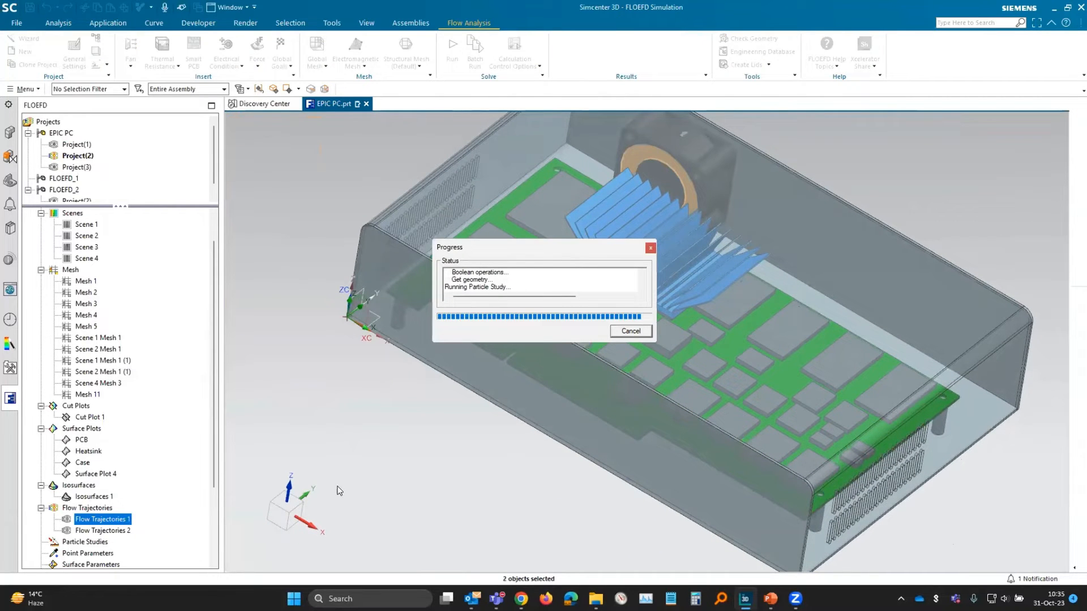
pyautogui.click(374, 481)
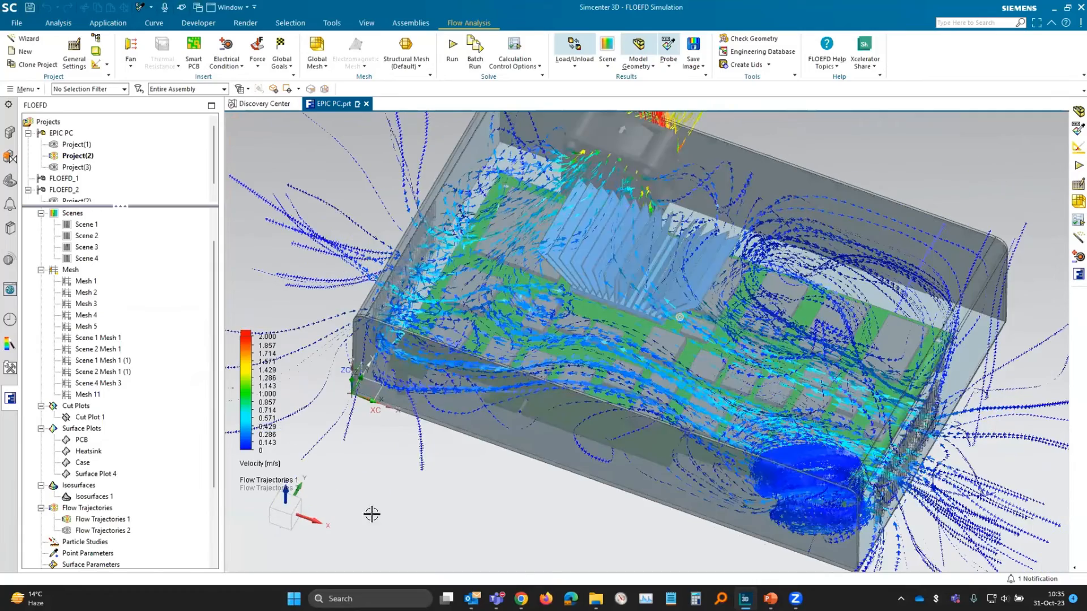
# Play the Flow Trajectories 1 animation and examine the airflow around the heatsink, the board and the side vents.
pyautogui.rightClick(90, 519)
pyautogui.click(131, 421)
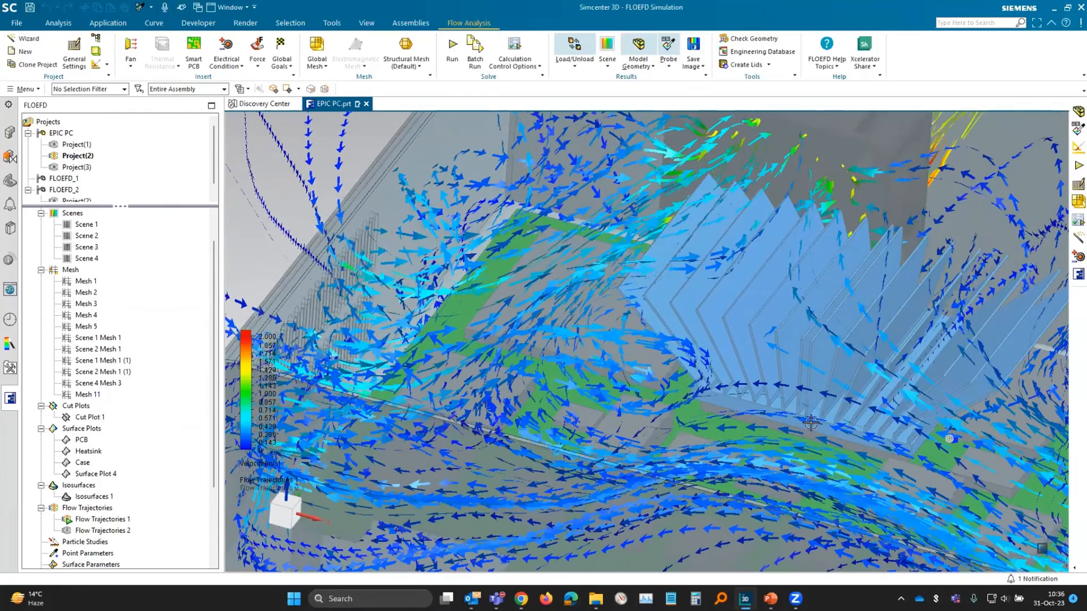
pyautogui.moveTo(805, 433); pyautogui.dragTo(768, 432, button='middle')
pyautogui.moveTo(681, 522); pyautogui.dragTo(625, 535, button='middle')
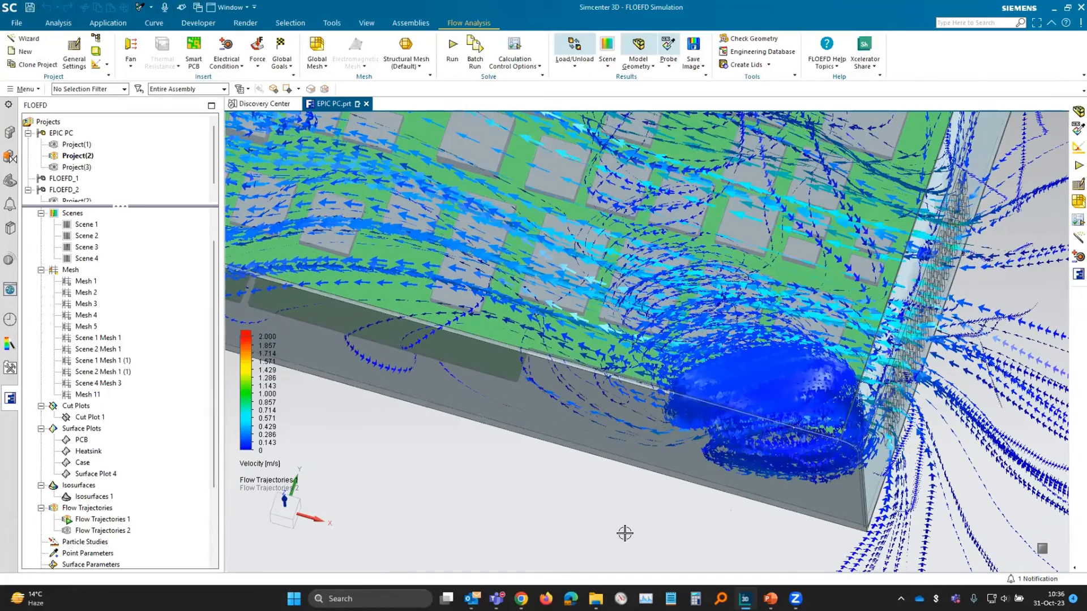
pyautogui.moveTo(623, 533); pyautogui.dragTo(588, 535, button='middle')
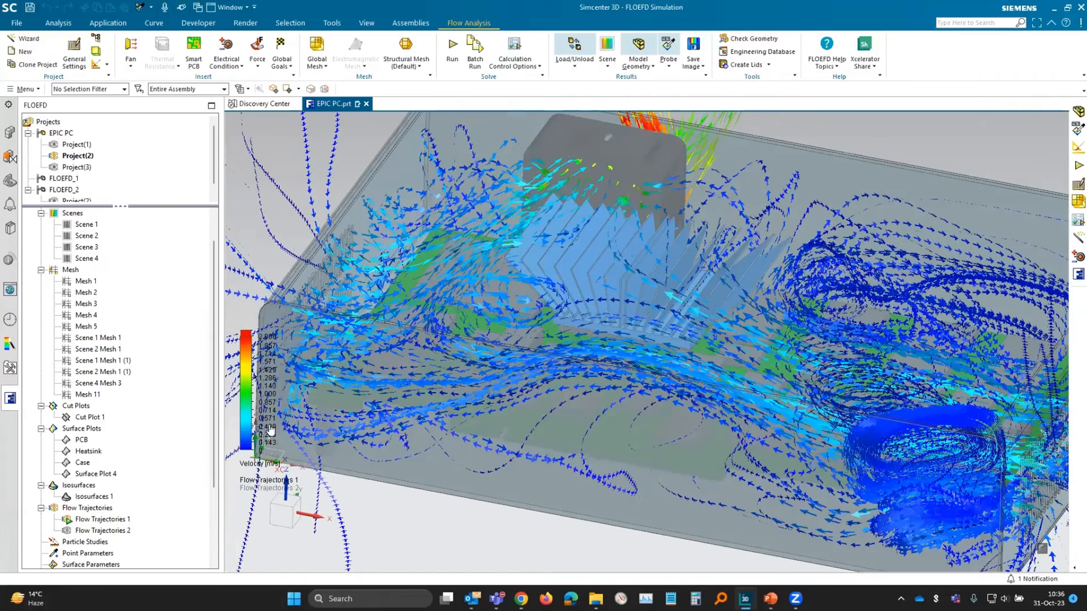
# Colour Flow Trajectories 1 by Temperature (Fluid) and fit the colour scale to the range 25.00 to 79.77 °C.
pyautogui.moveTo(271, 431)
pyautogui.mouseDown(button='middle')
pyautogui.moveTo(412, 563)
pyautogui.moveTo(477, 540)
pyautogui.mouseUp(button='middle')
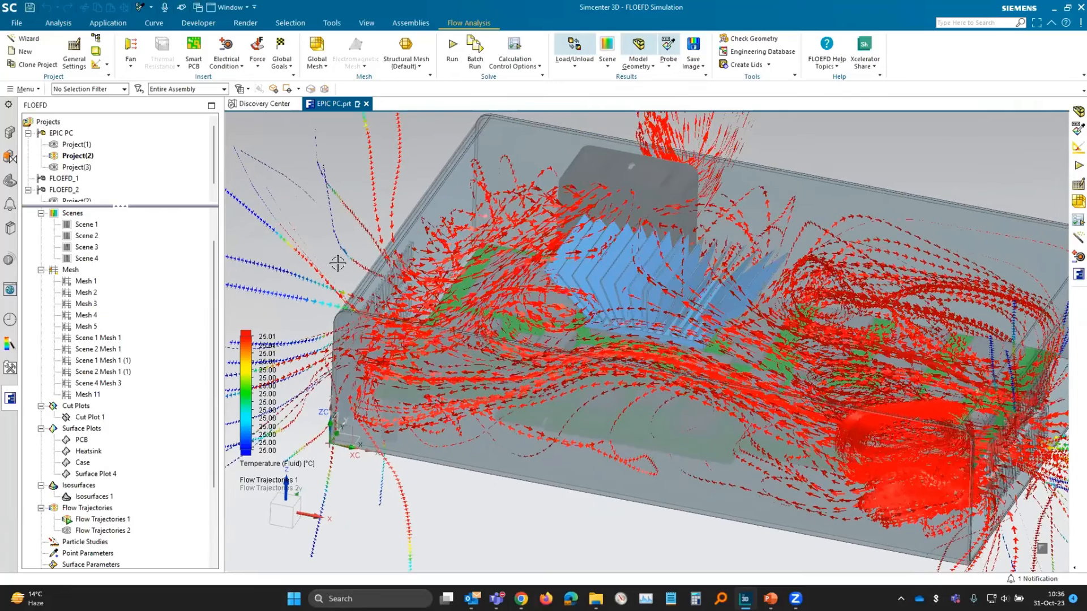
pyautogui.scroll(-2, 922, 312)
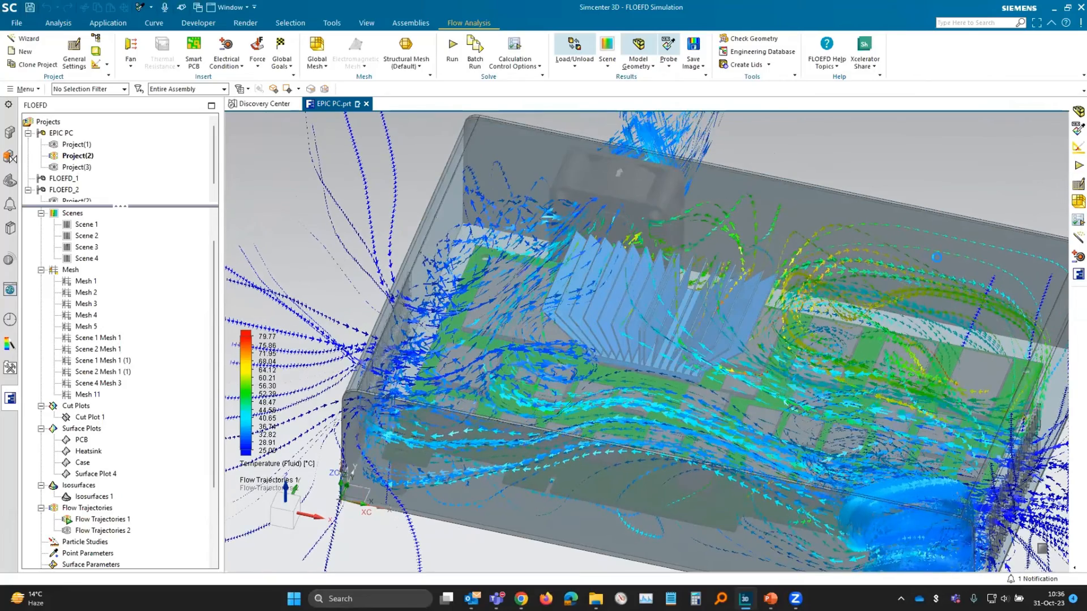
# Show the Case surface plot over the trajectories, probe its hot spot above the board, and hide the plot again.
pyautogui.moveTo(883, 215)
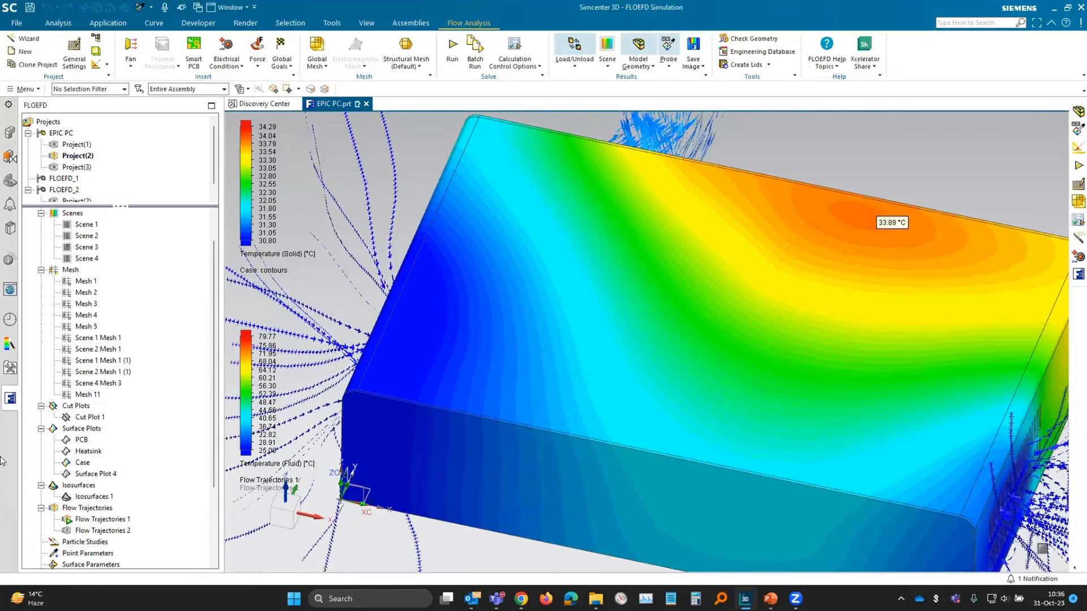
pyautogui.click(81, 462)
pyautogui.rightClick(81, 462)
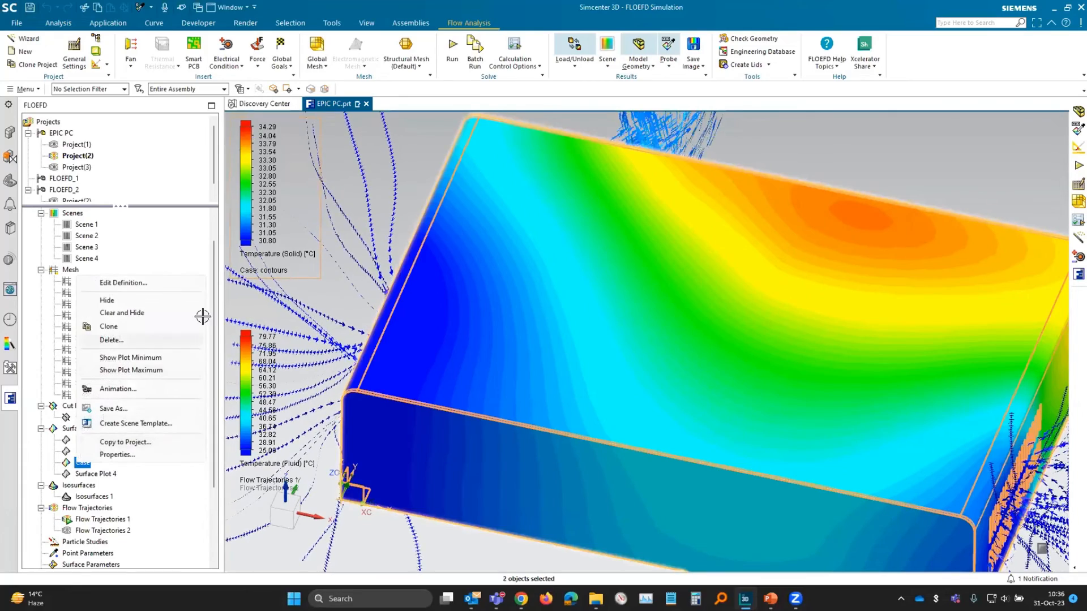
pyautogui.press('Return')
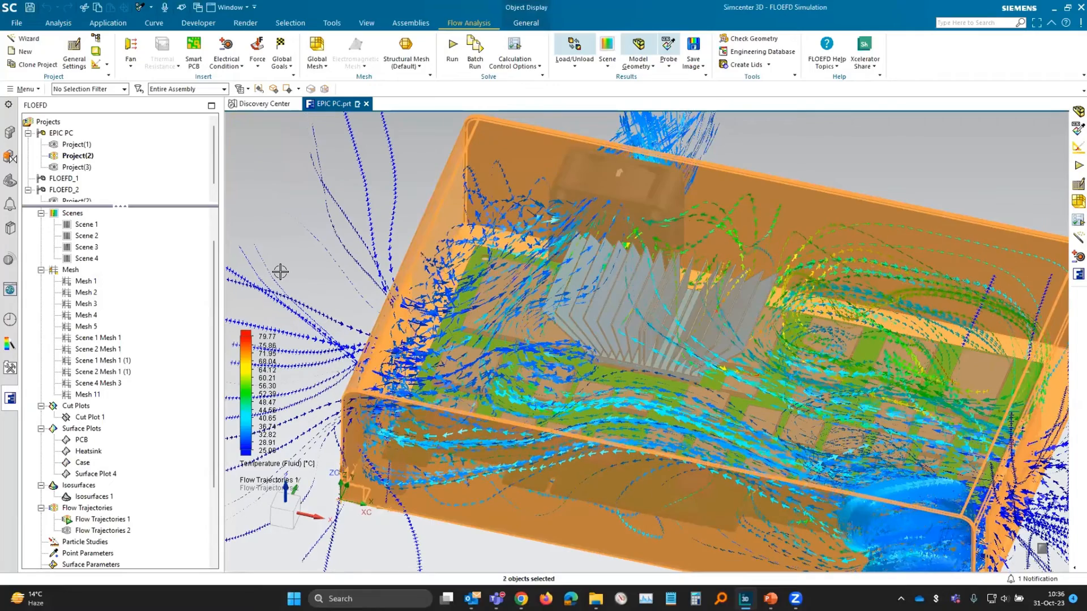
pyautogui.press('Escape')
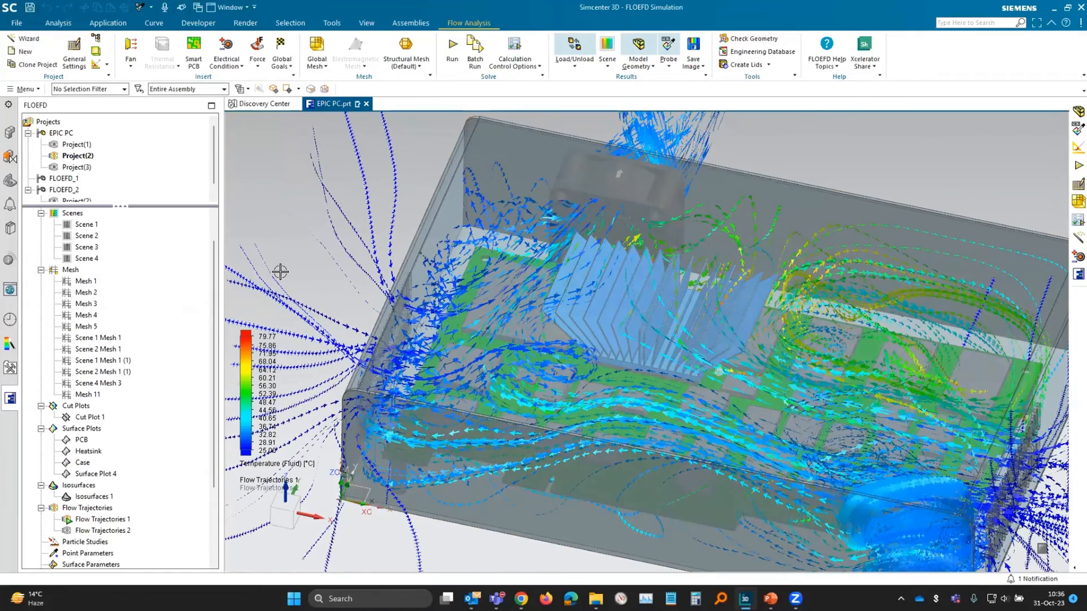
# Hide Flow Trajectories 1 so that only the enclosure model is displayed.
pyautogui.scroll(-2, 280, 272)
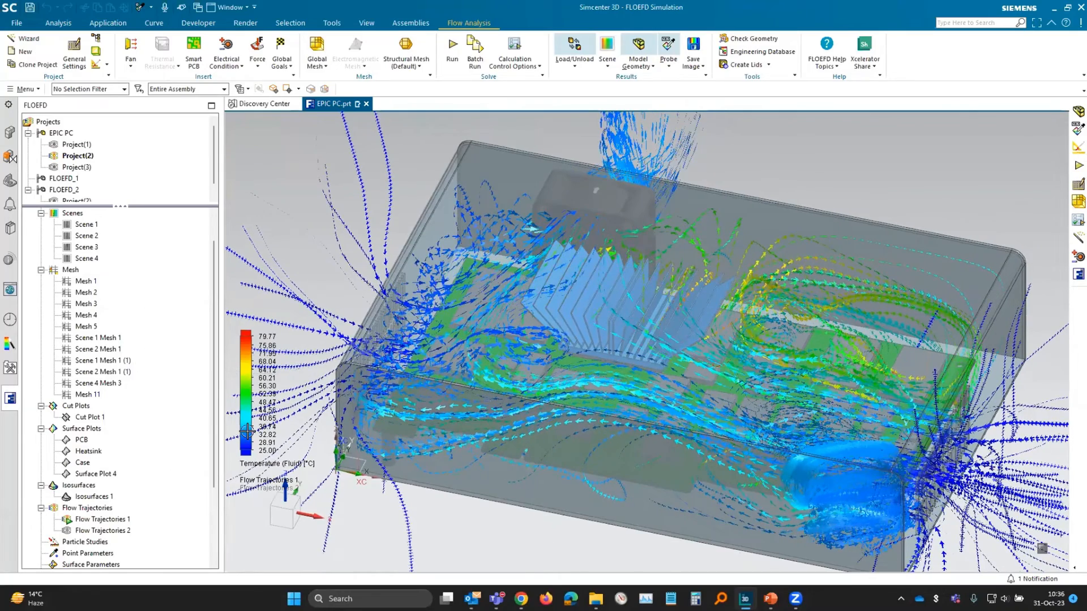
pyautogui.rightClick(97, 519)
pyautogui.click(127, 359)
# Show the results of Goal Plot 1 for all goals and examine the component temperatures and the fan's volume flow rate.
pyautogui.moveTo(214, 421); pyautogui.dragTo(215, 507)
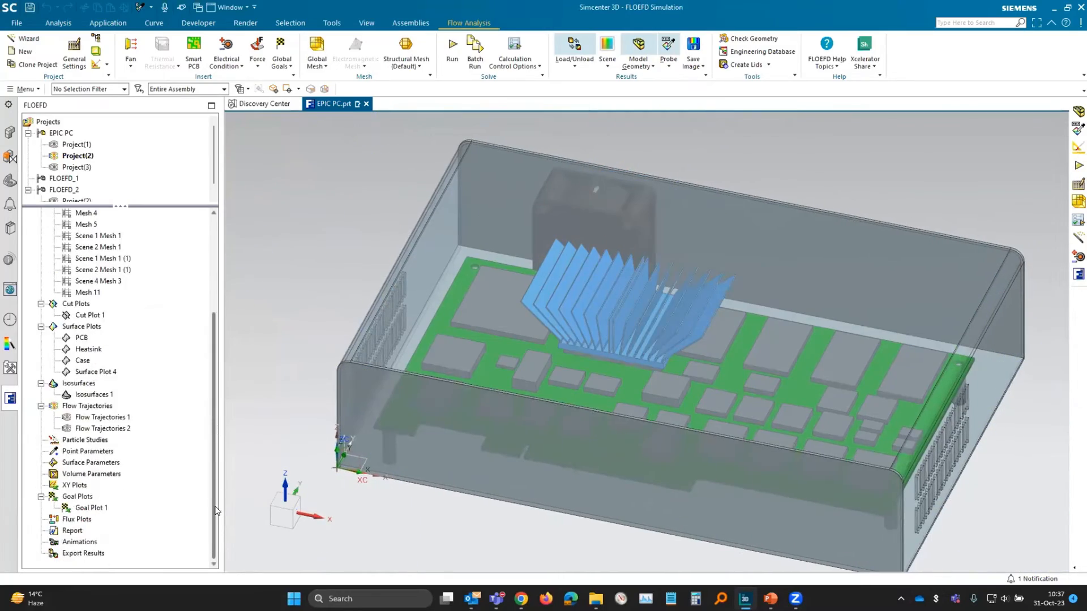
pyautogui.rightClick(101, 507)
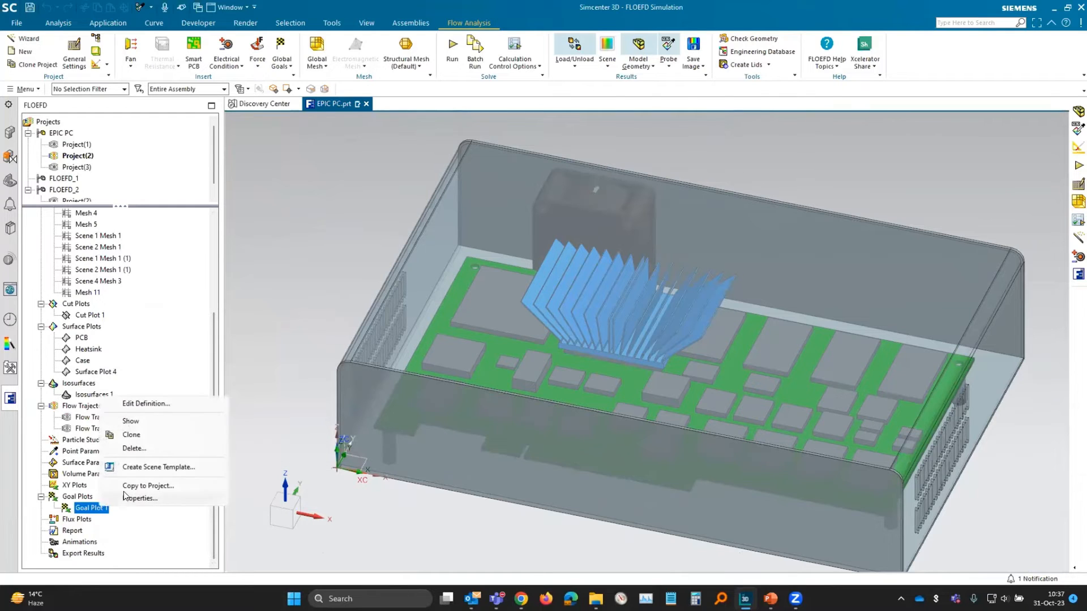
pyautogui.click(142, 404)
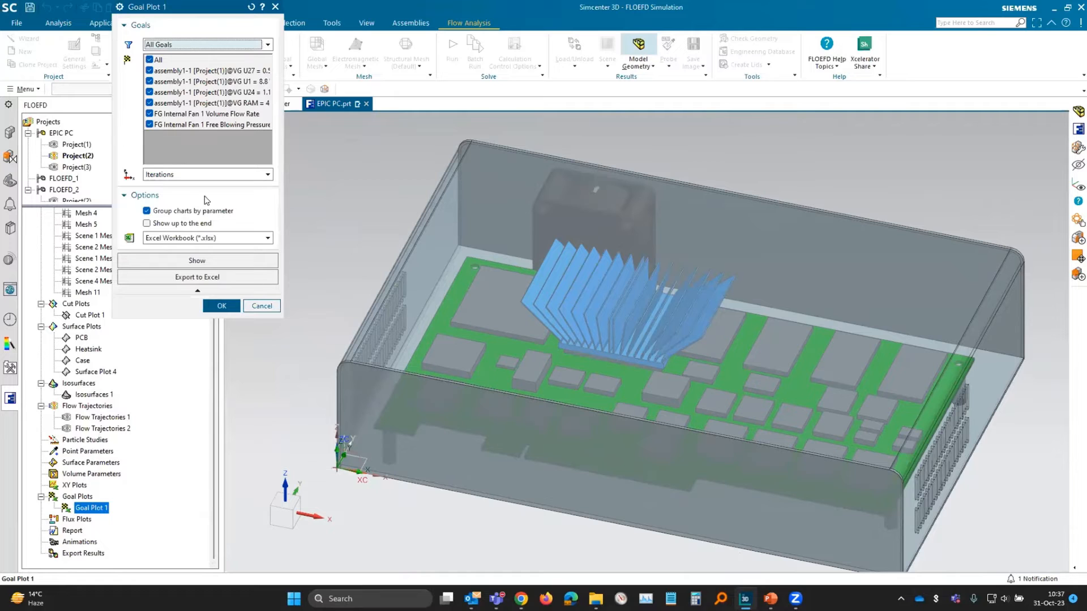
pyautogui.click(249, 260)
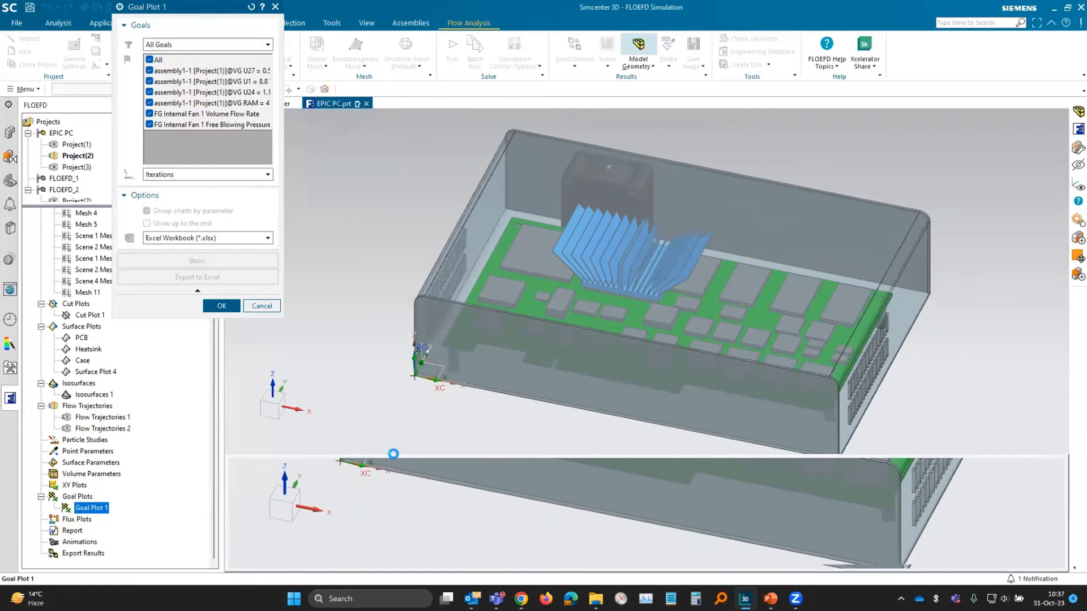
pyautogui.moveTo(405, 431); pyautogui.dragTo(405, 356)
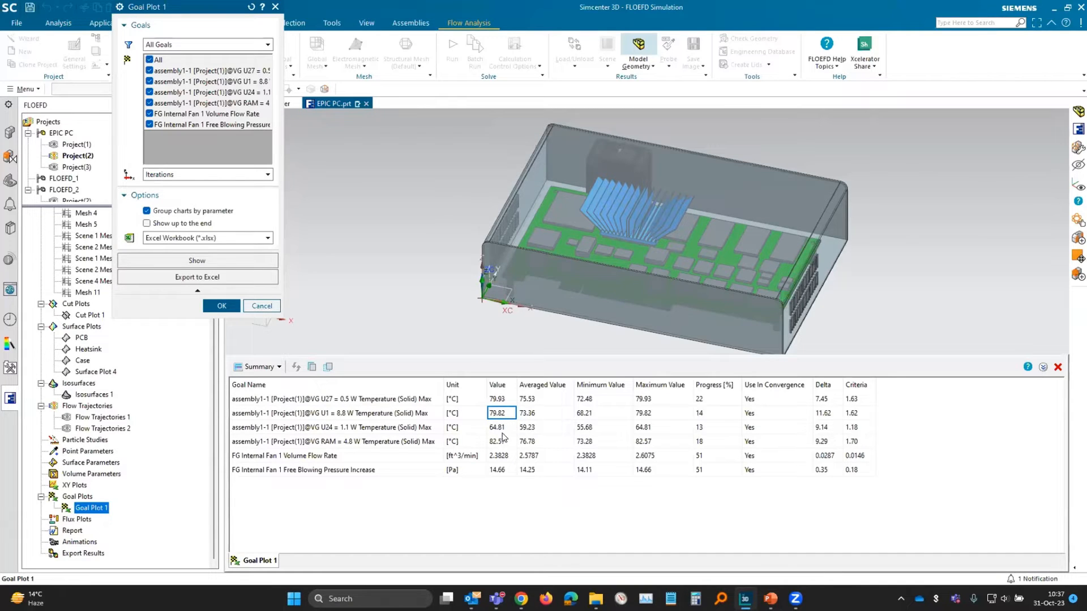
pyautogui.click(494, 429)
pyautogui.click(502, 443)
pyautogui.click(507, 456)
# Switch the goal results to History and examine the temperature, volume flow rate and pressure charts over the iterations.
pyautogui.click(259, 367)
pyautogui.click(266, 401)
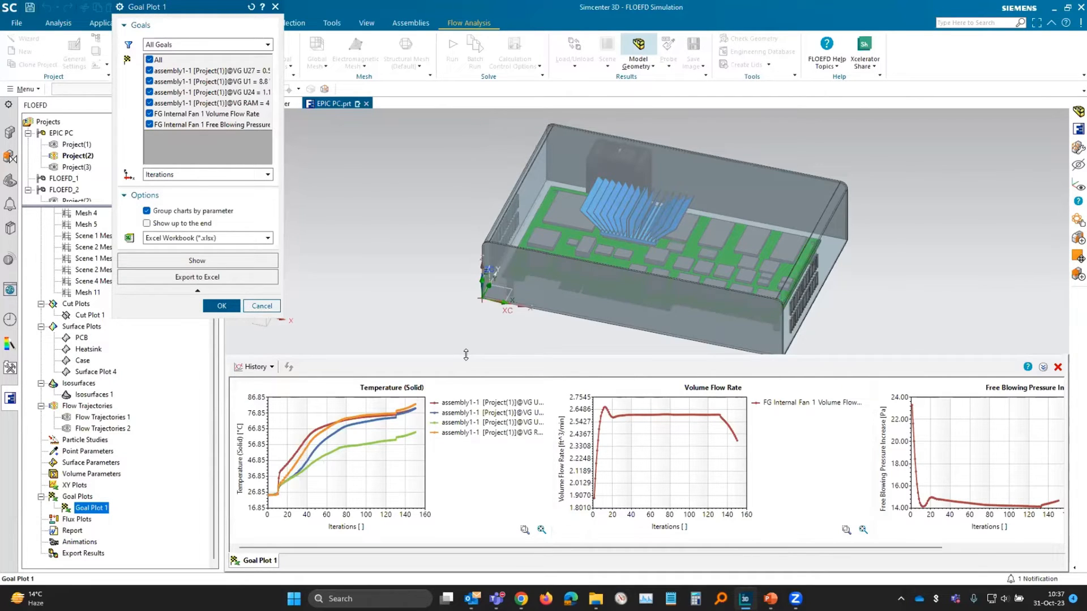
pyautogui.moveTo(466, 354); pyautogui.dragTo(466, 350)
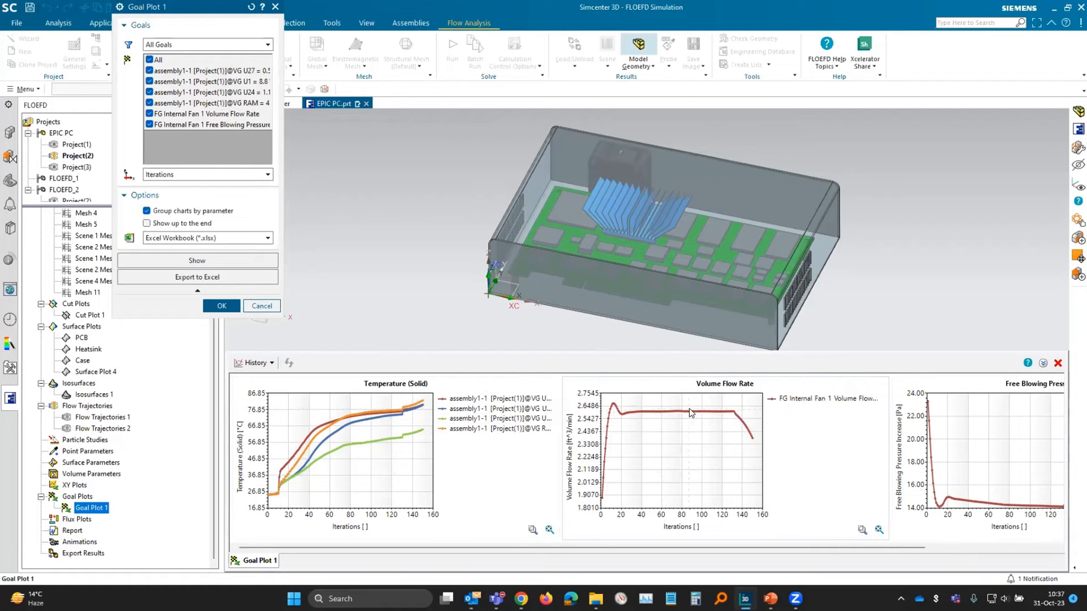
# Return the goal results to Summary, then close them and leave Goal Plot 1 without saving changes.
pyautogui.click(255, 362)
pyautogui.click(266, 379)
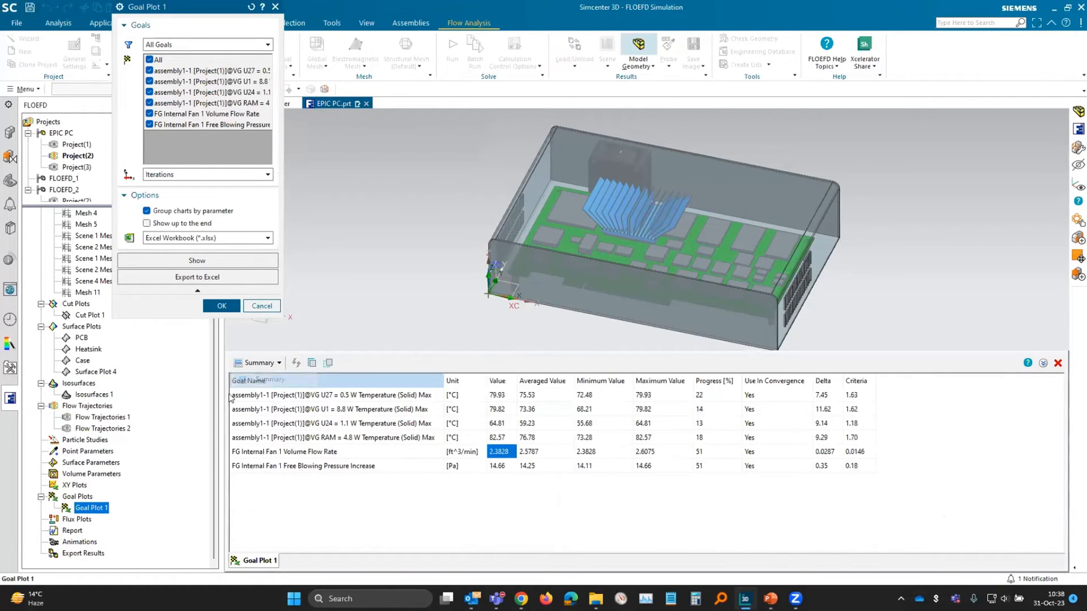
pyautogui.click(1057, 362)
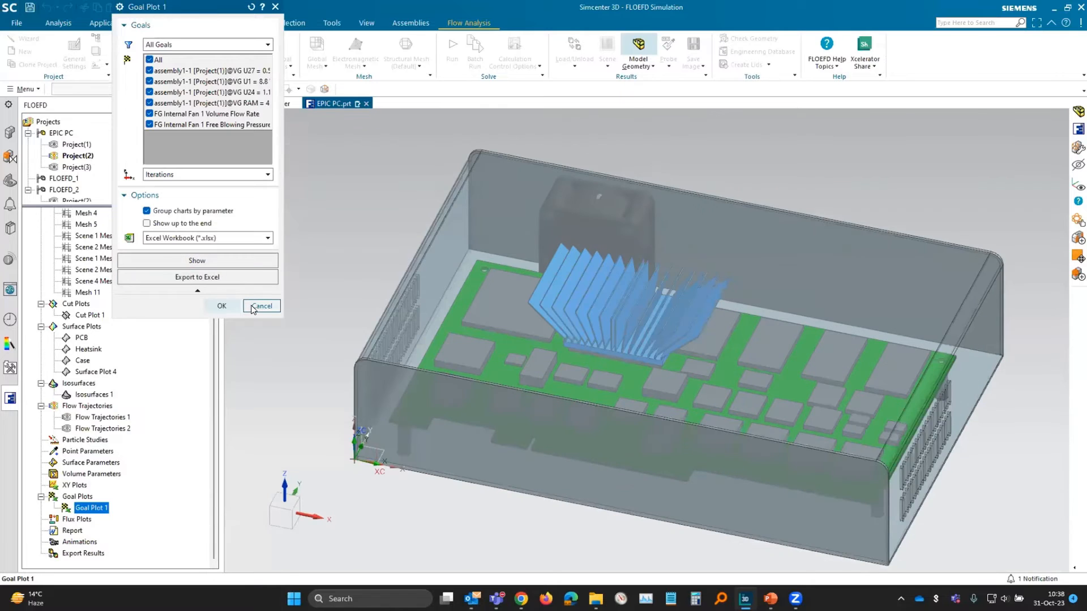
pyautogui.click(262, 306)
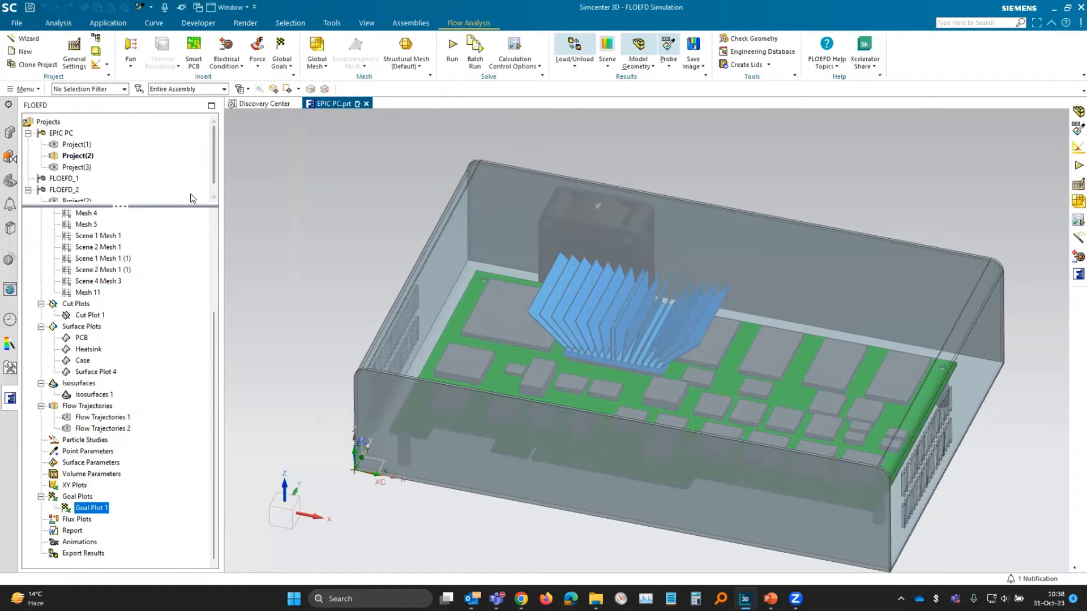
# Enlarge the project list and activate Project(2) of FLOEFD_2, accepting that its lightweight components are resolved.
pyautogui.moveTo(190, 214); pyautogui.dragTo(190, 237)
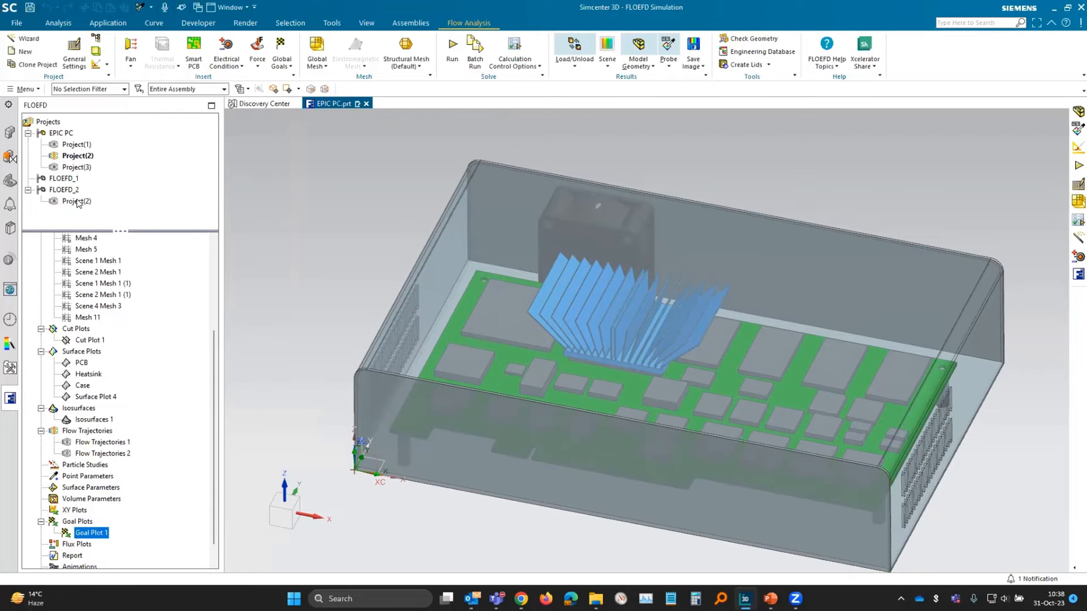
pyautogui.moveTo(445, 328)
pyautogui.mouseDown(button='middle')
pyautogui.moveTo(207, 255)
pyautogui.moveTo(227, 206)
pyautogui.mouseUp(button='middle')
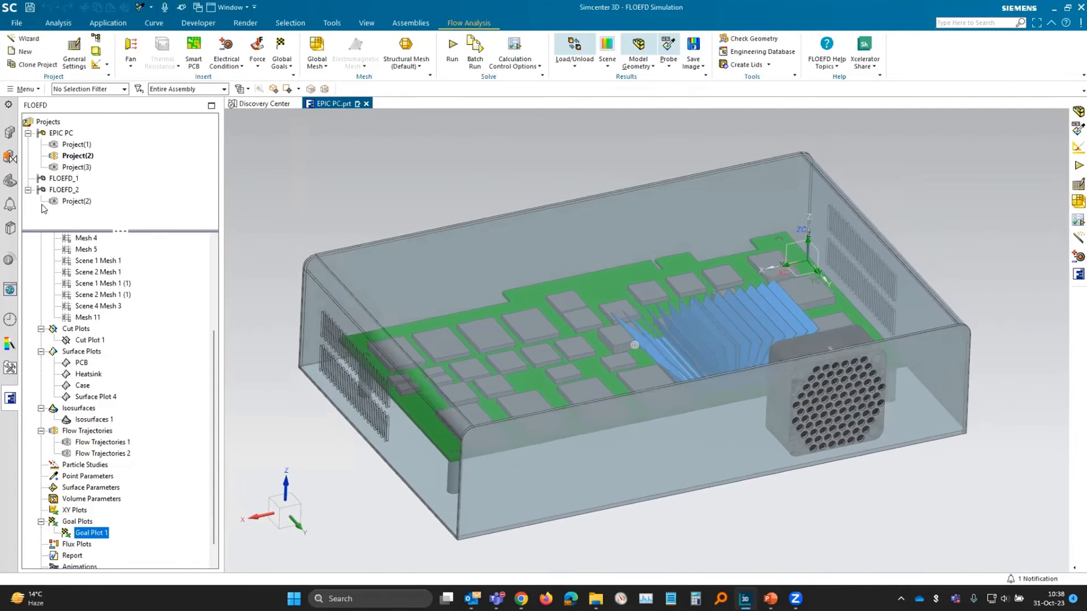
pyautogui.doubleClick(63, 203)
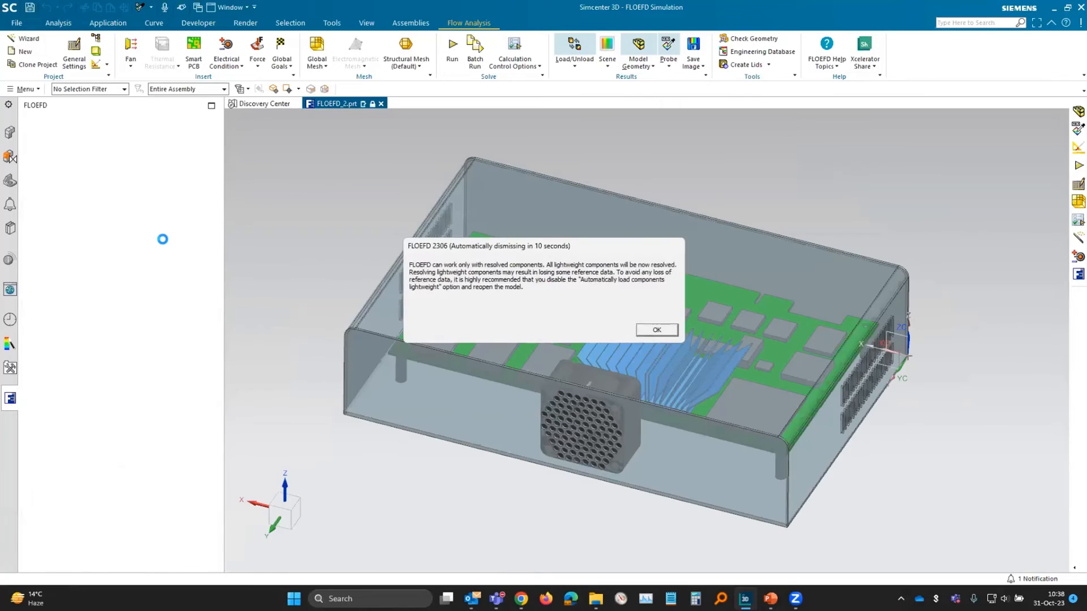
pyautogui.click(656, 330)
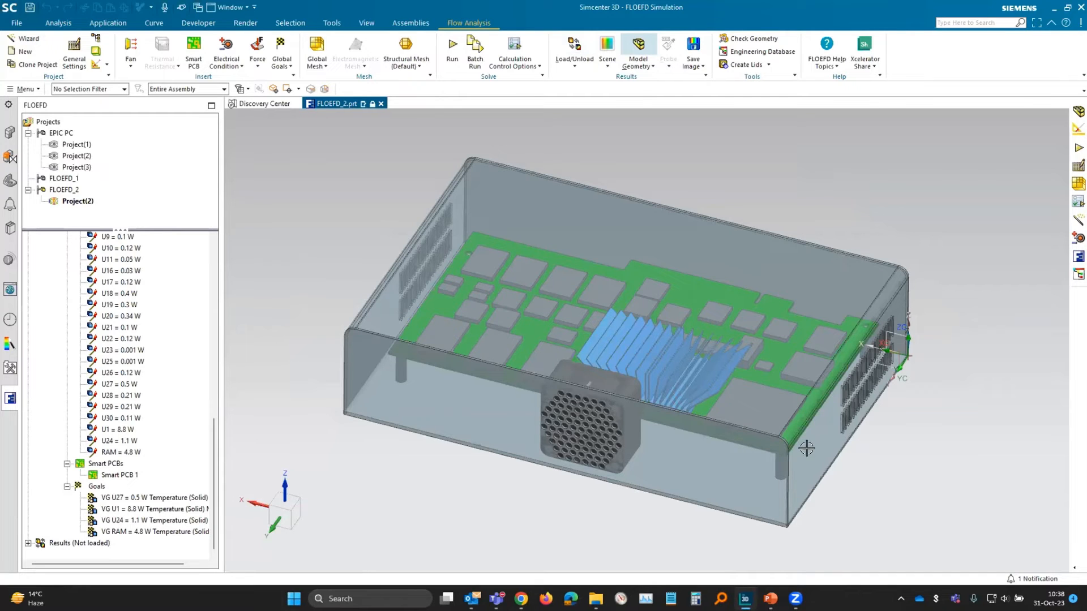
# Examine the FLOEFD_2 enclosure with its heatsink, circuit board and fan from several angles and distances.
pyautogui.click(800, 476)
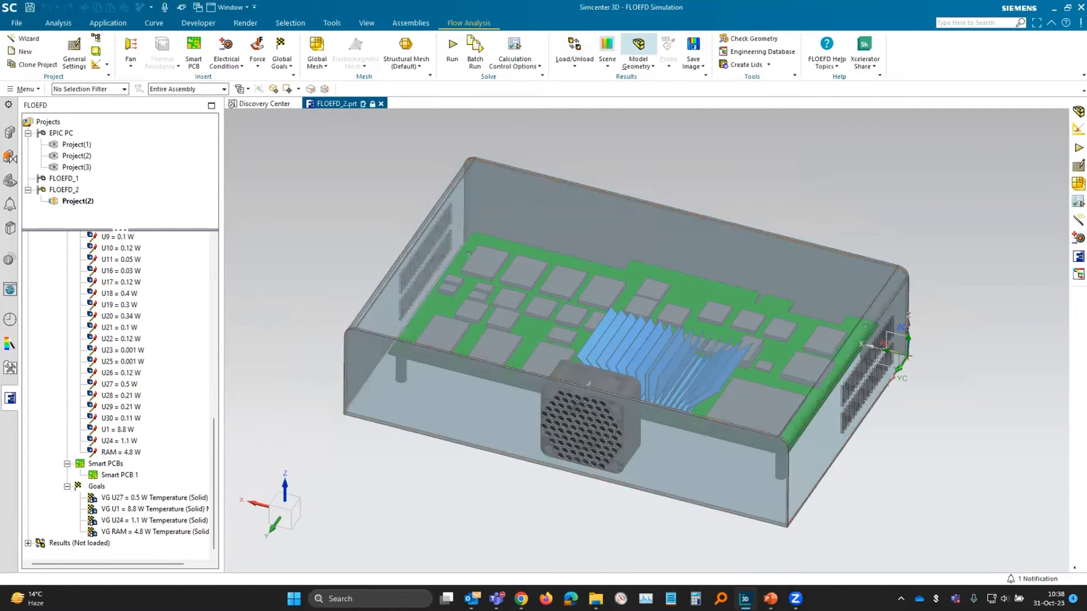
pyautogui.scroll(5, 402, 535)
pyautogui.moveTo(402, 535); pyautogui.dragTo(409, 515, button='middle')
pyautogui.scroll(4, 409, 514)
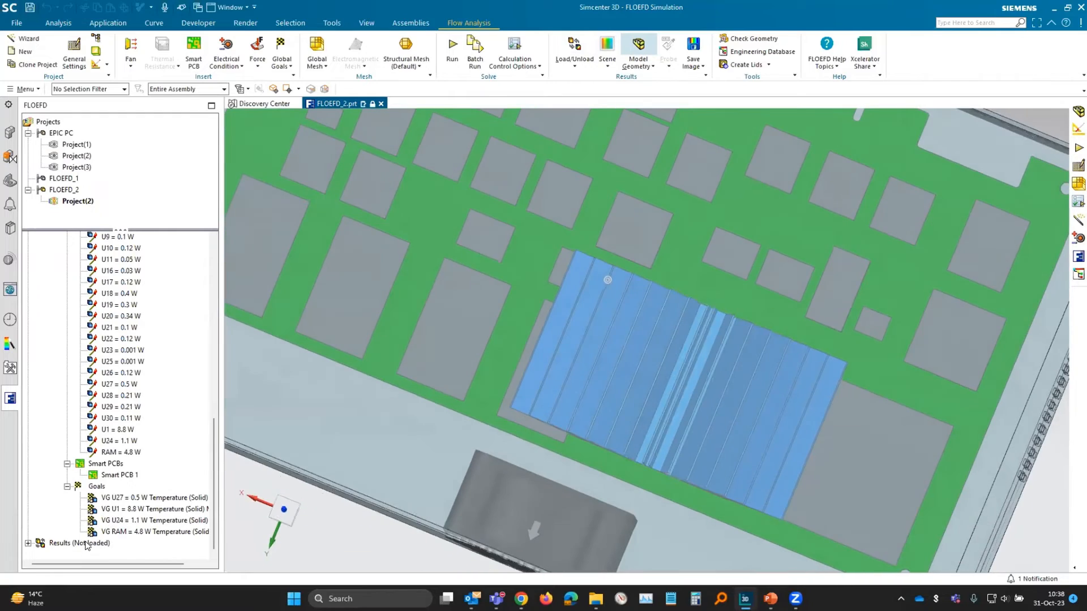
pyautogui.moveTo(532, 351); pyautogui.dragTo(345, 461, button='middle')
pyautogui.scroll(-3, 536, 309)
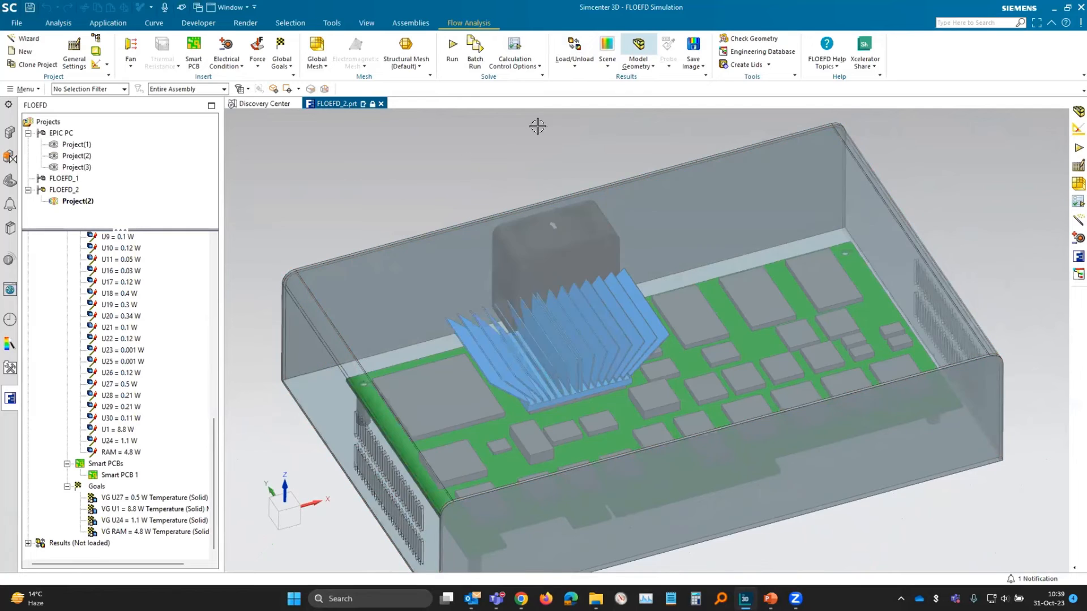
pyautogui.scroll(-2, 537, 126)
# Start a new What If Analysis parametric study and browse the Case component's parameters available as input variables.
pyautogui.click(523, 67)
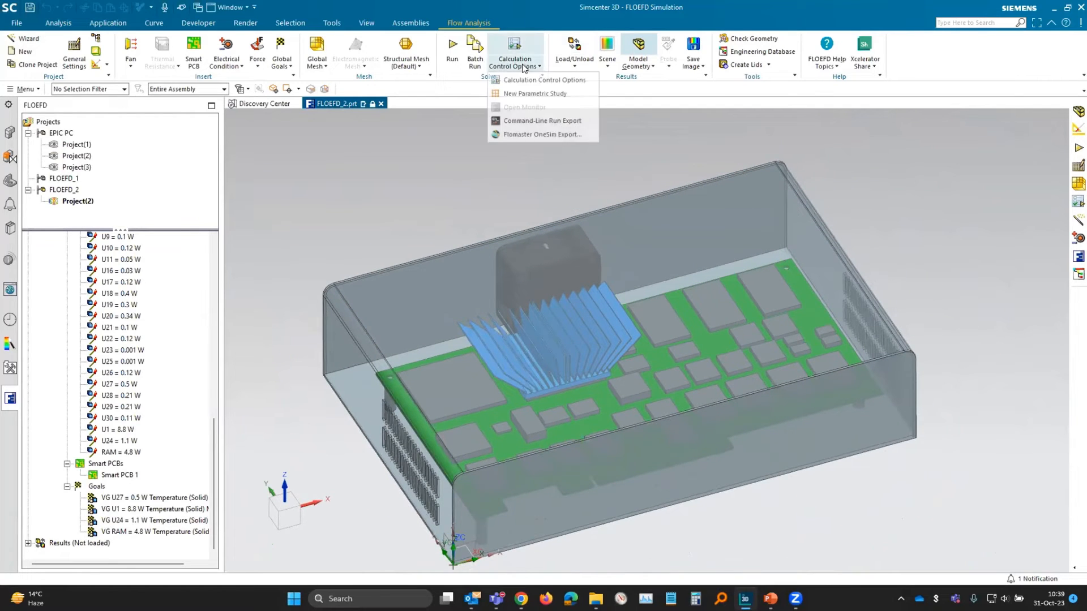
pyautogui.click(578, 94)
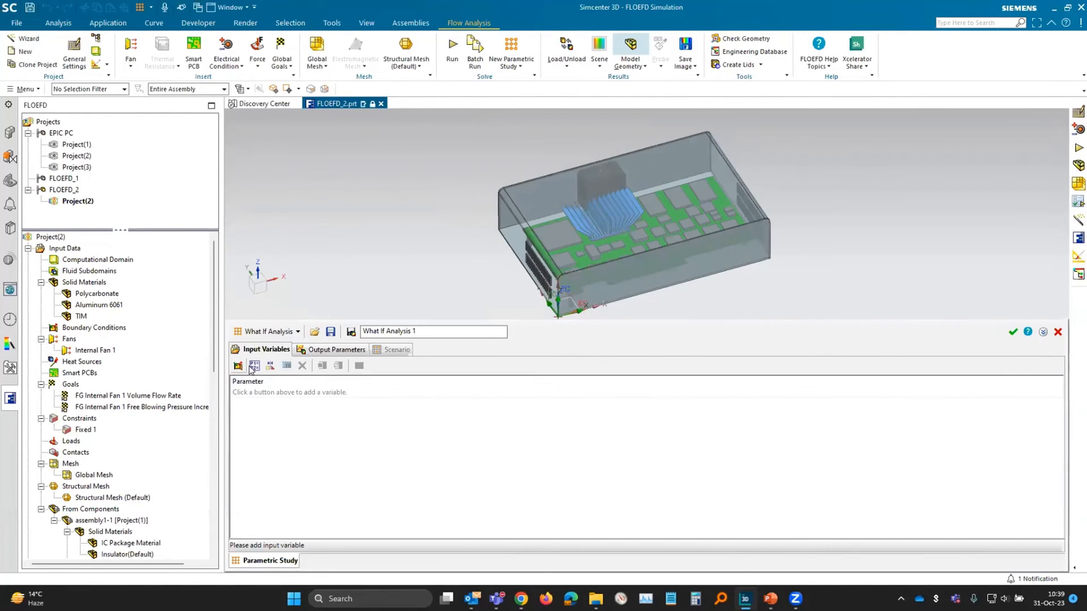
pyautogui.click(255, 366)
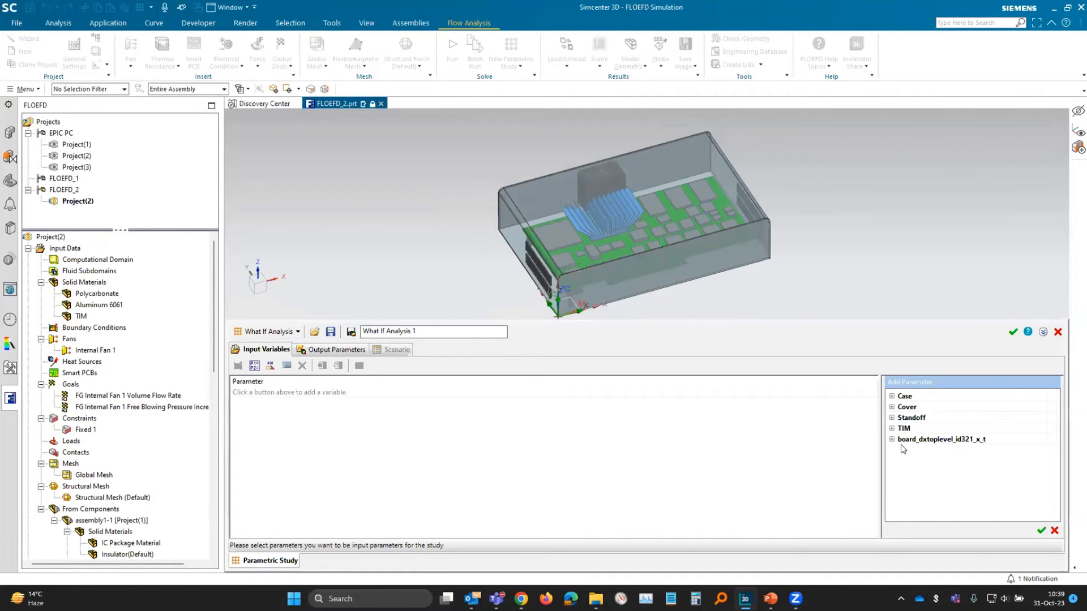
pyautogui.click(892, 396)
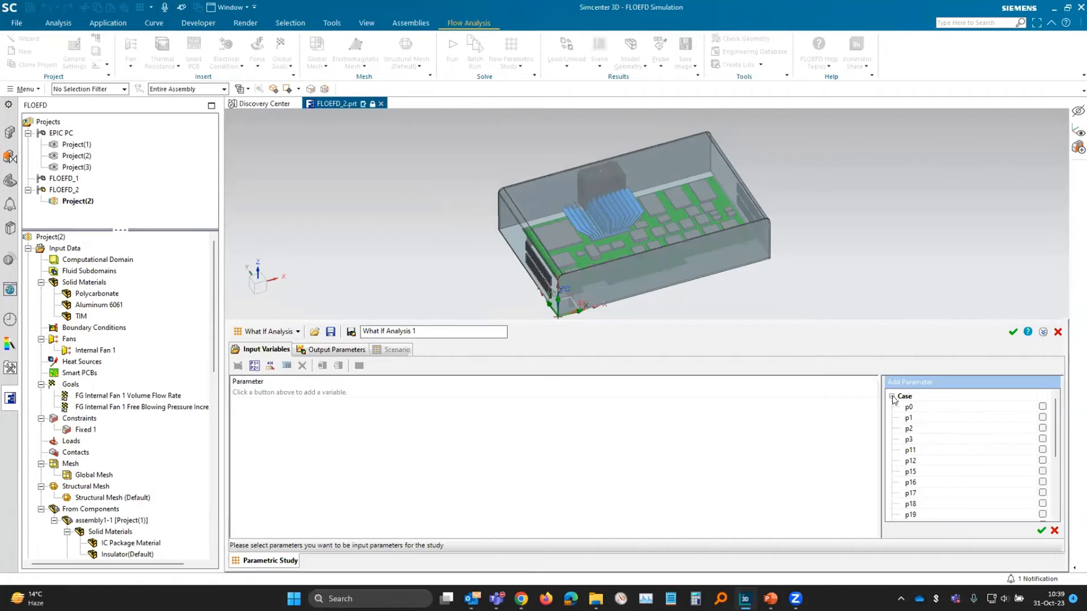
pyautogui.click(892, 396)
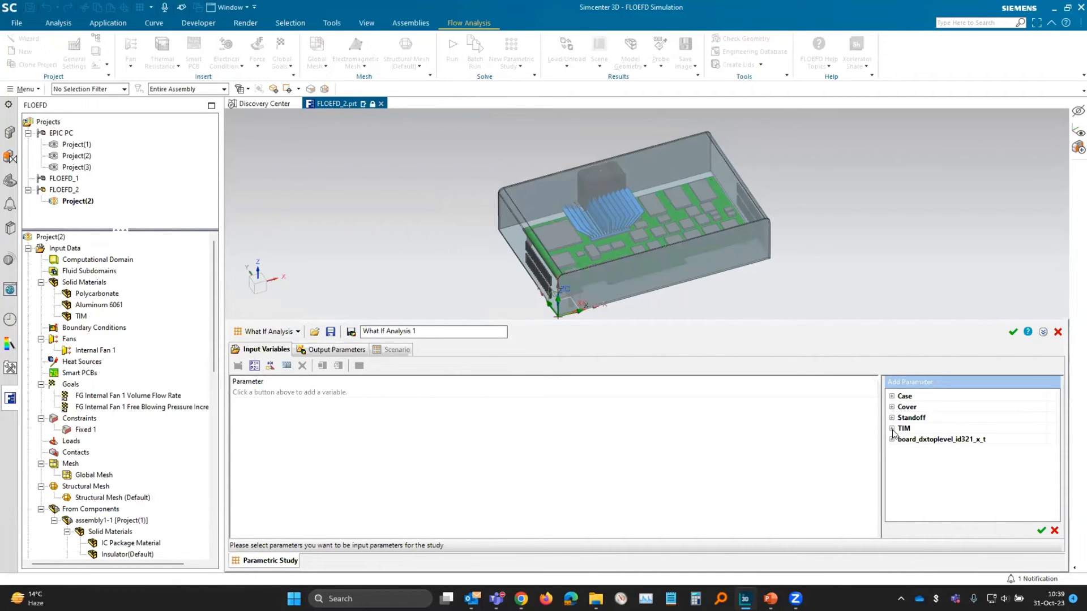
pyautogui.click(1054, 530)
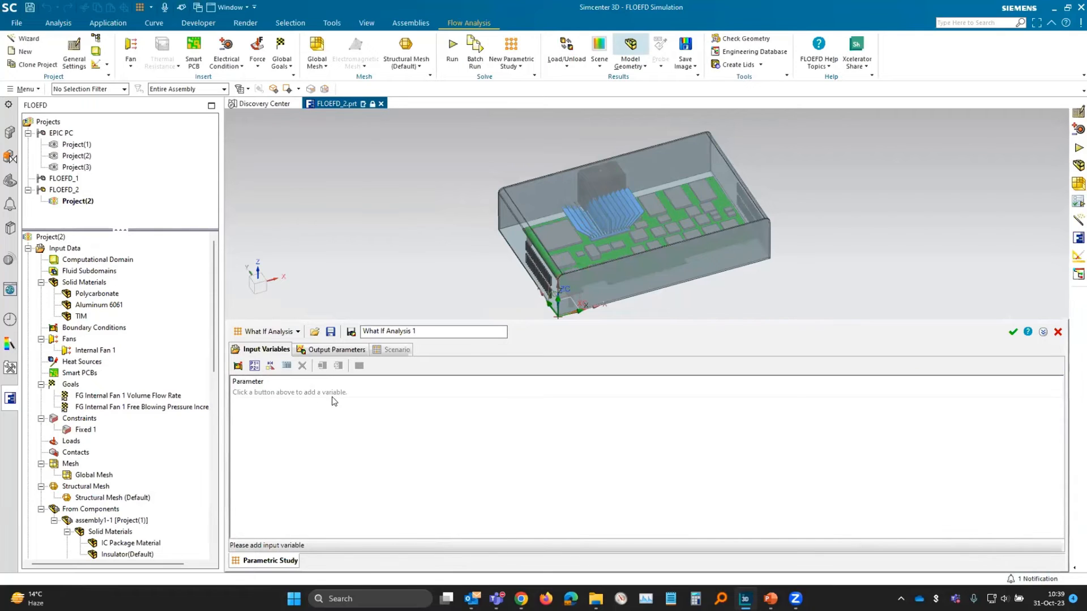
pyautogui.click(270, 366)
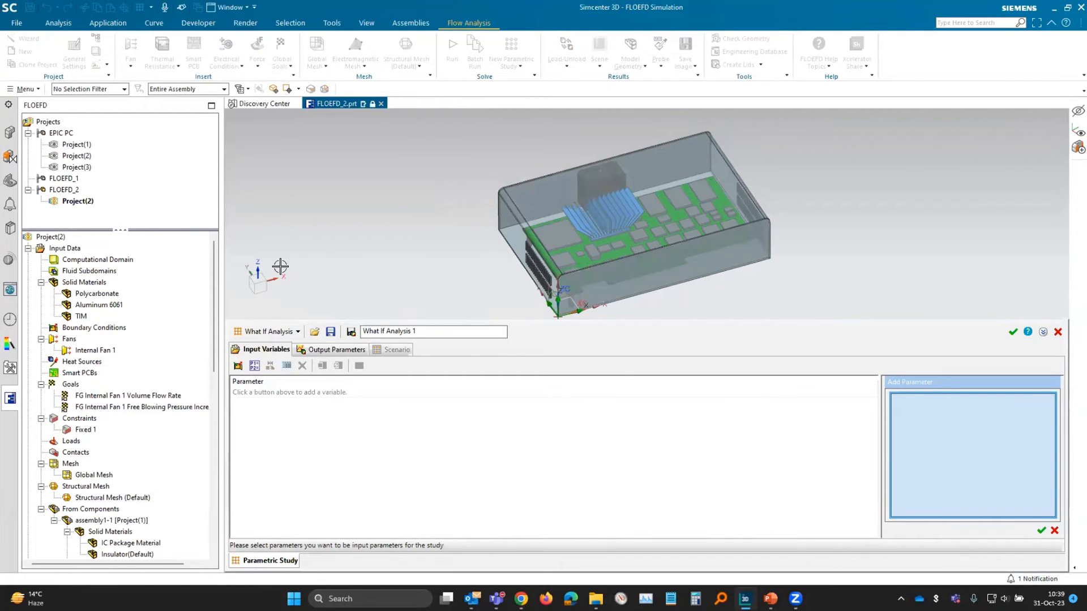
pyautogui.click(1041, 531)
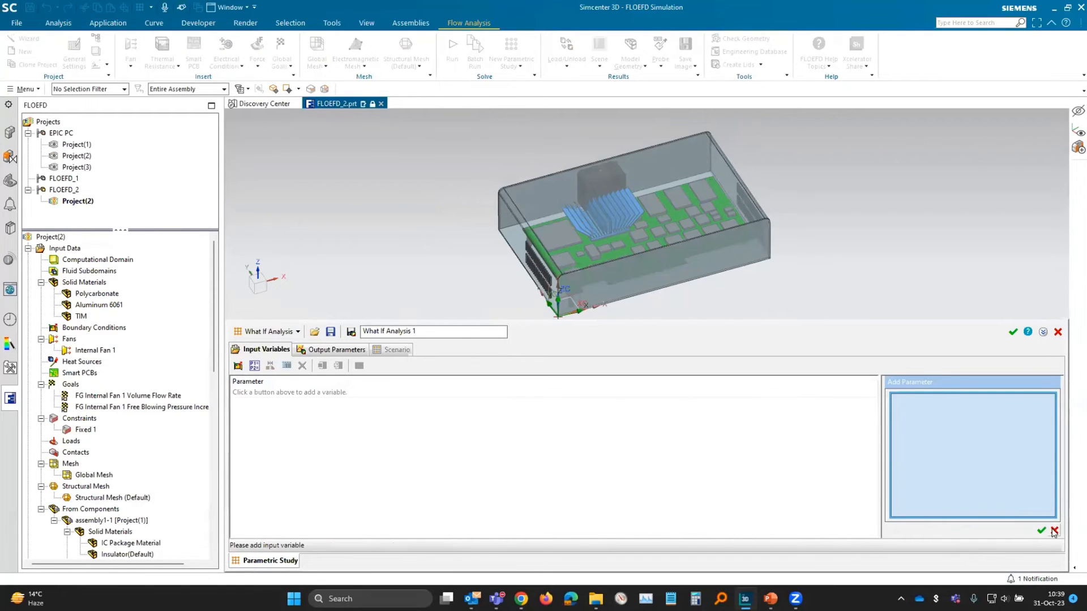
pyautogui.click(286, 365)
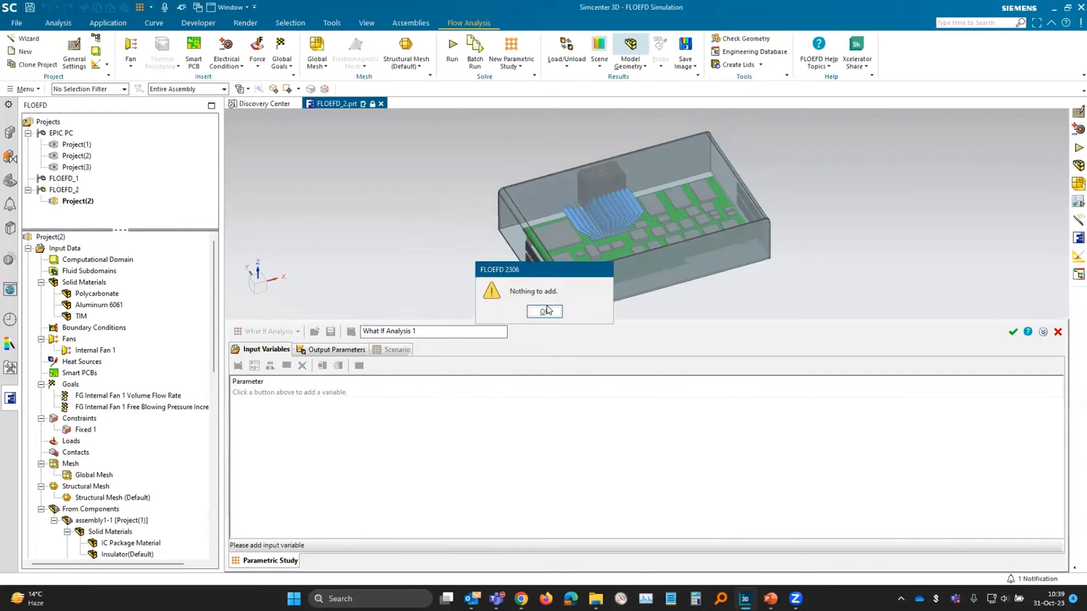
pyautogui.click(544, 311)
# Add the Case parameter p15 as an input variable of the What If Analysis study.
pyautogui.click(255, 366)
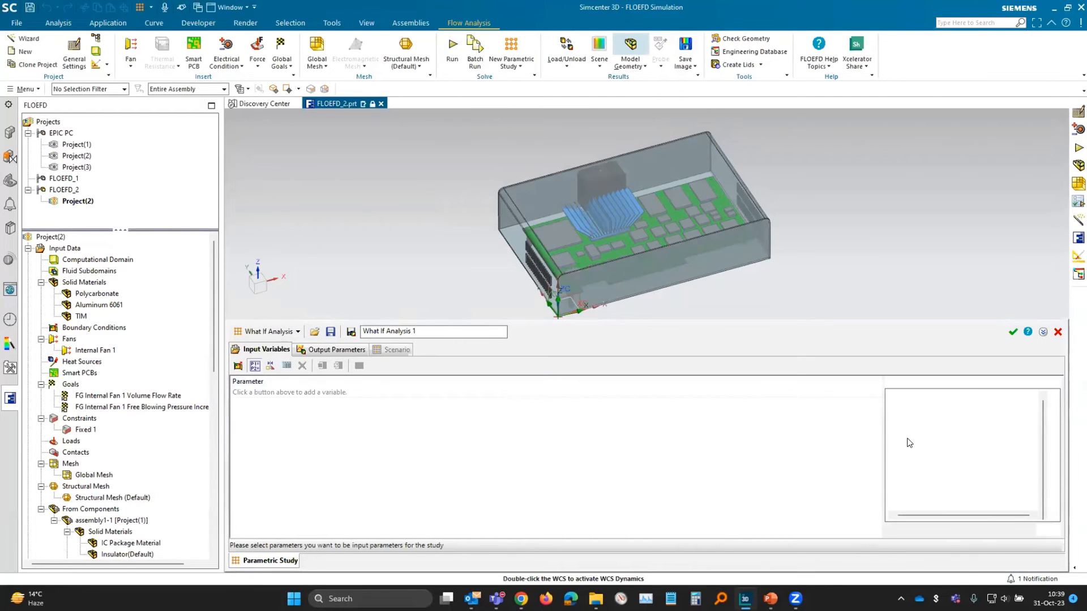
pyautogui.click(892, 396)
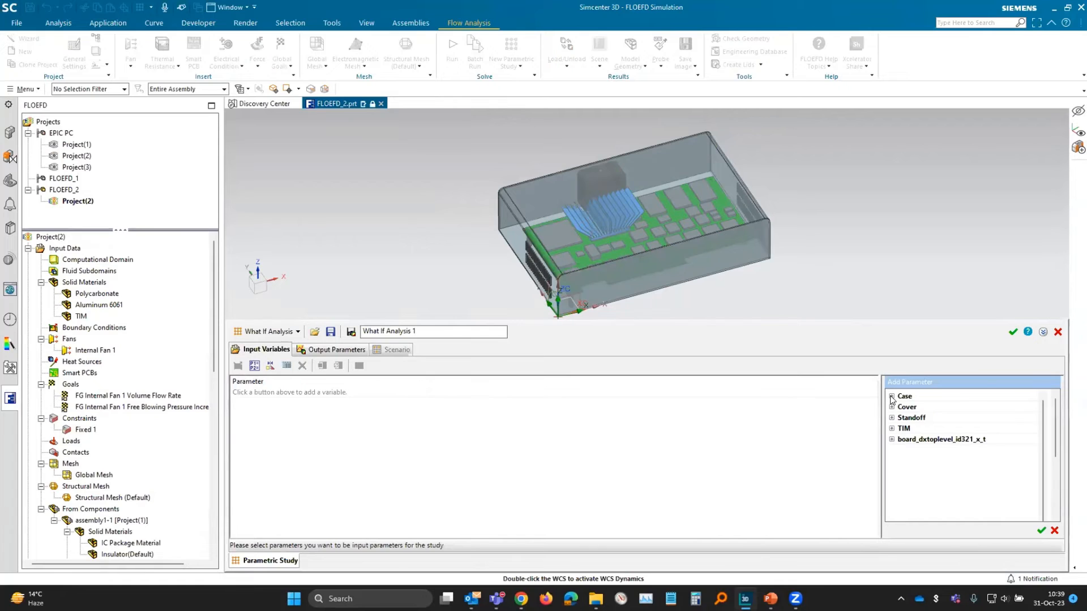
pyautogui.click(1042, 472)
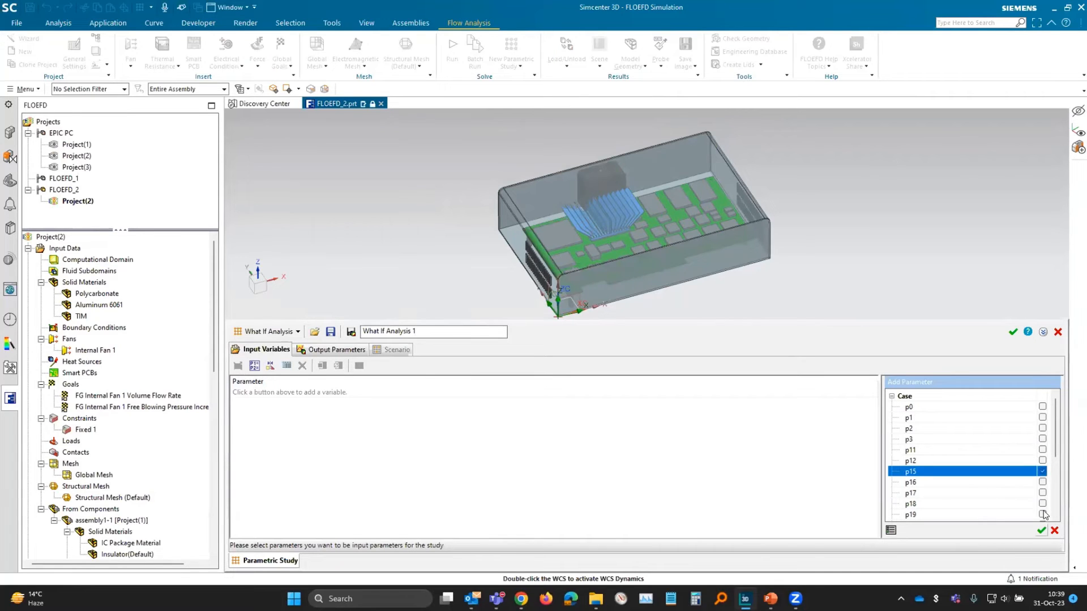
pyautogui.click(1041, 531)
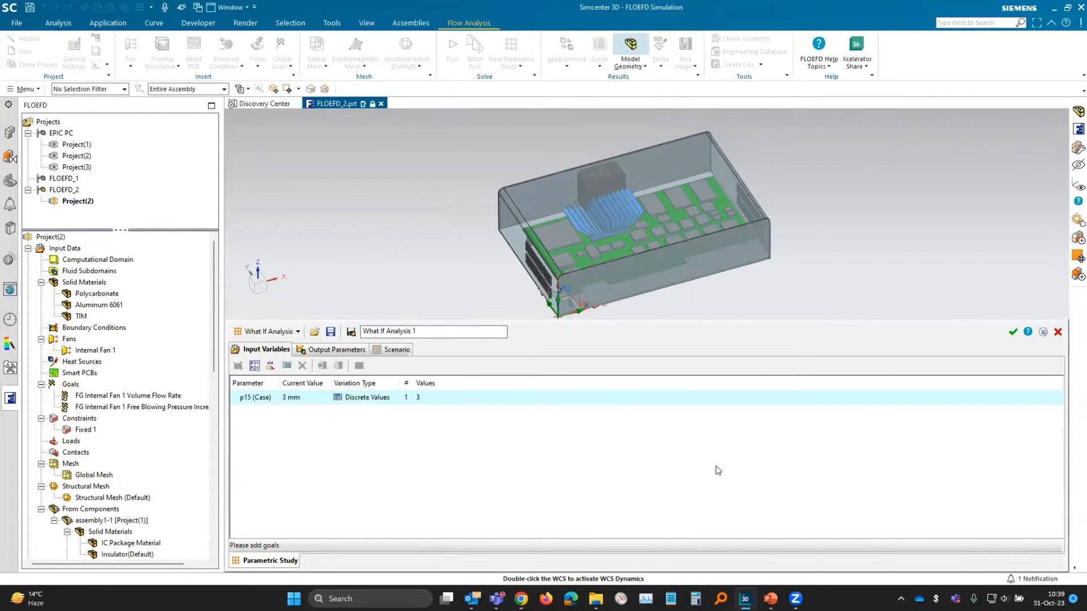
# Add 5 mm and 15 mm as further discrete values for the p15 (Case) variable.
pyautogui.click(427, 399)
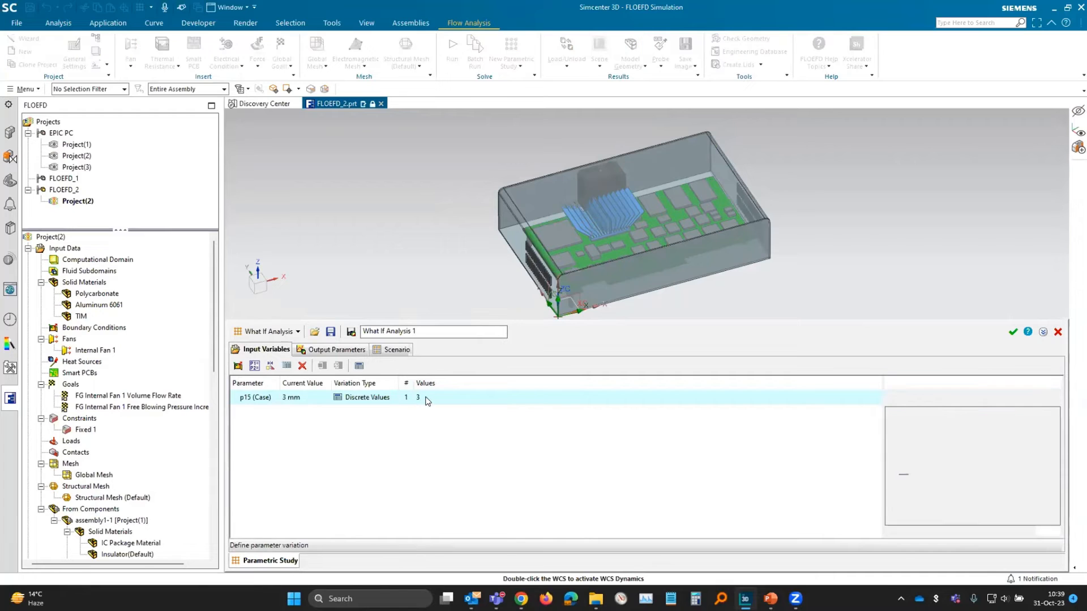
pyautogui.click(940, 429)
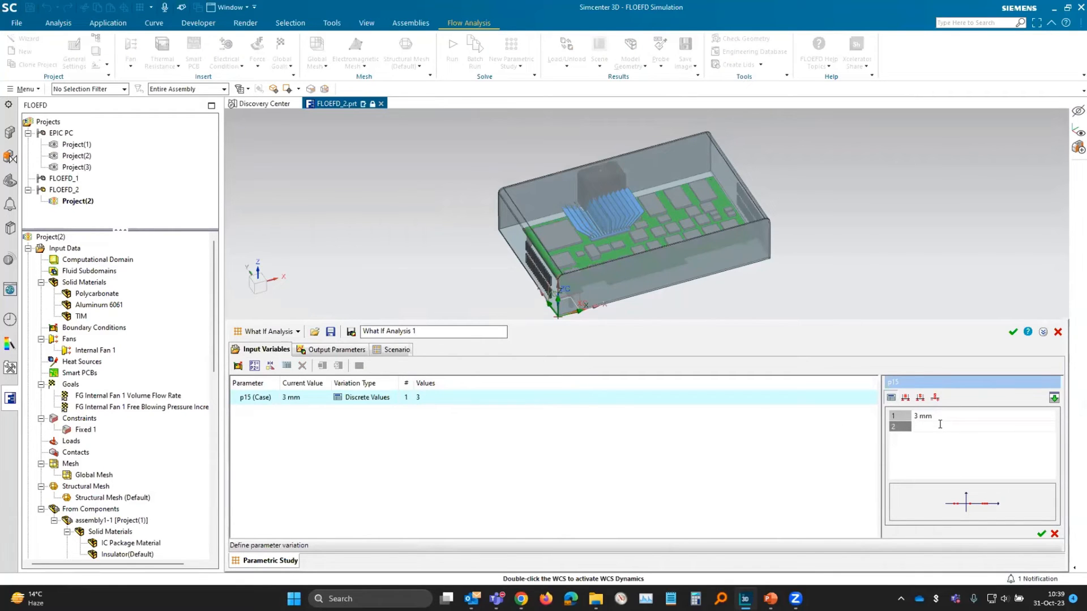
pyautogui.write('5')
pyautogui.press('Return')
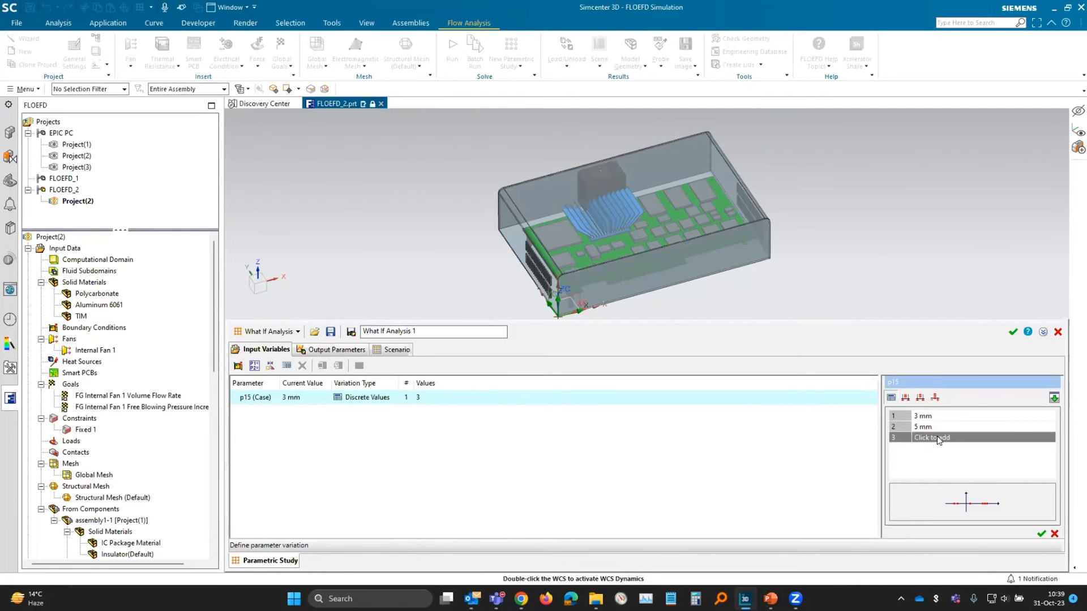
pyautogui.click(936, 435)
pyautogui.write('15')
pyautogui.press('Return')
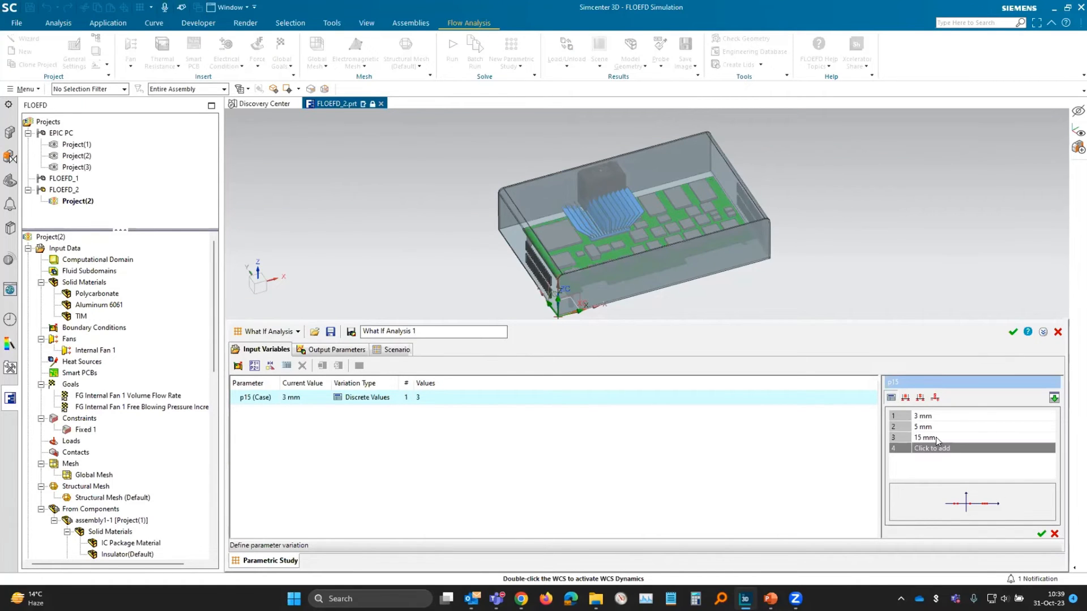
pyautogui.click(1040, 534)
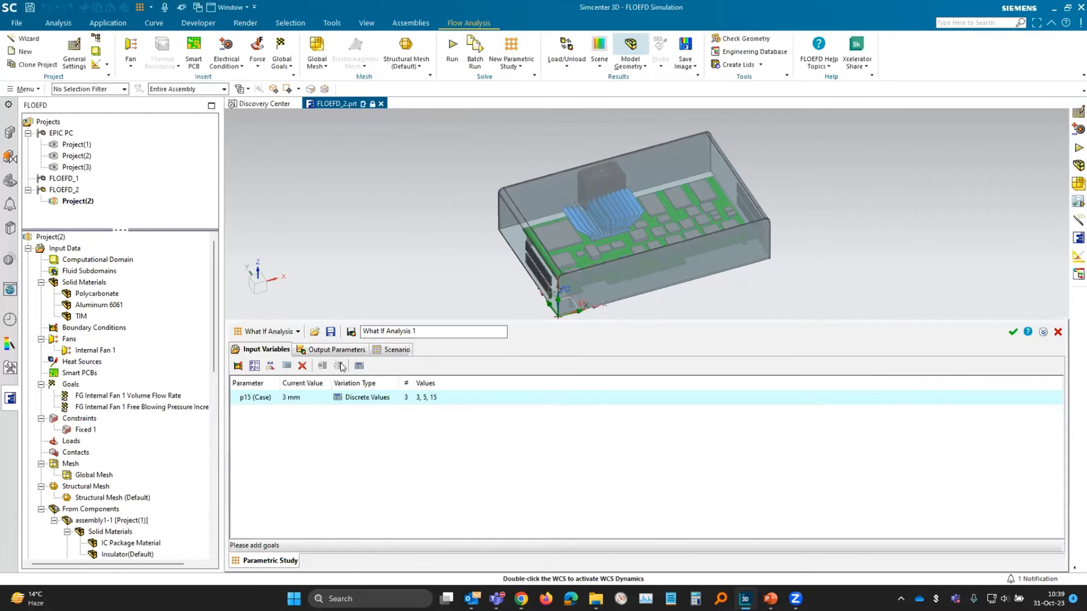
# Review the study's scenario design points and the choices for maximum simultaneous runs, then close the study without running it.
pyautogui.click(390, 349)
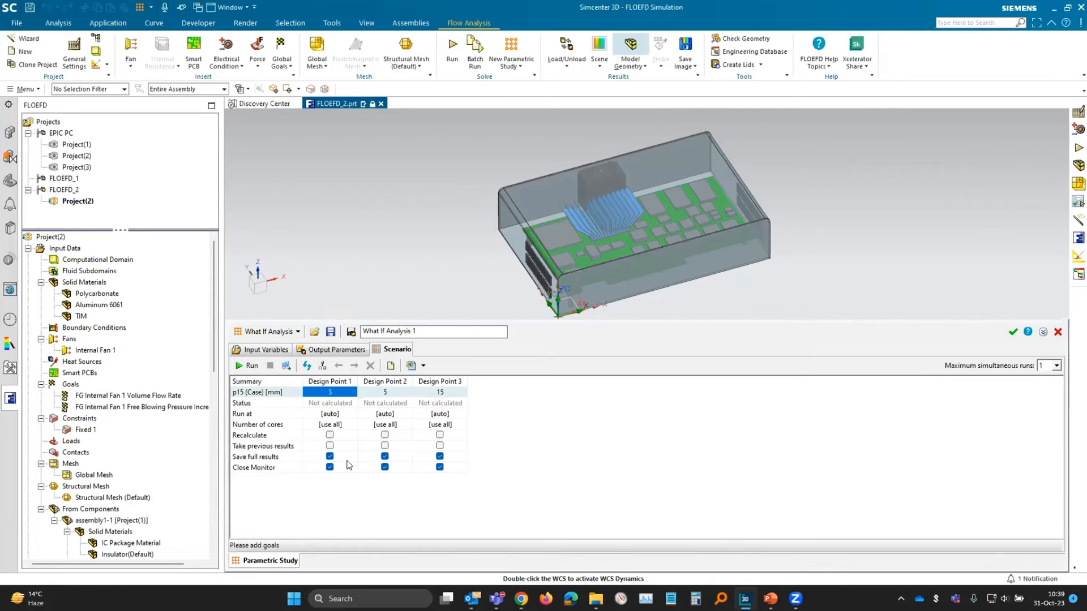
pyautogui.click(1041, 366)
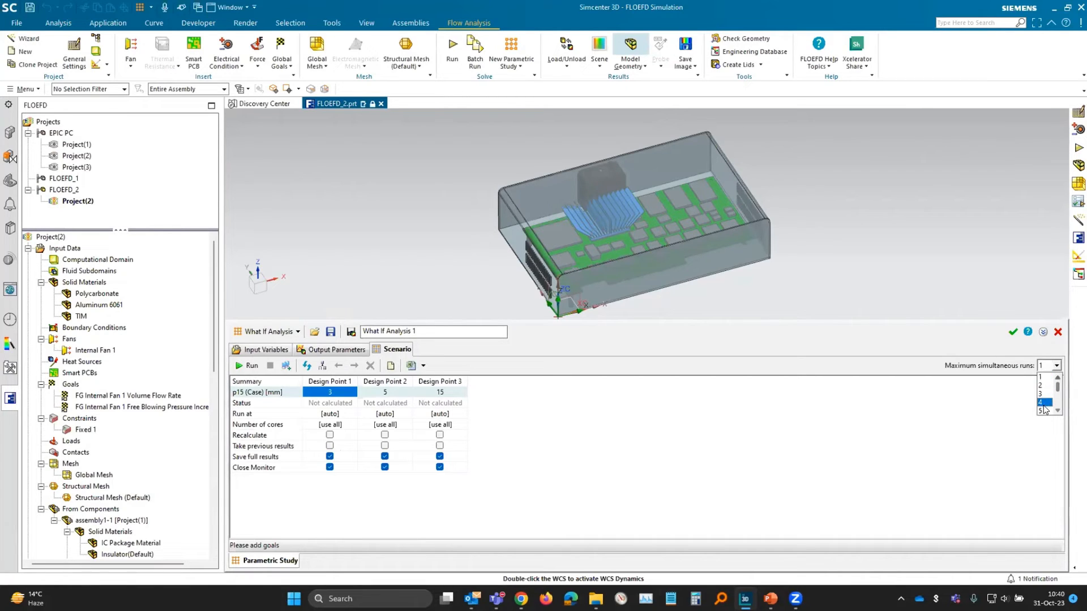
pyautogui.click(656, 521)
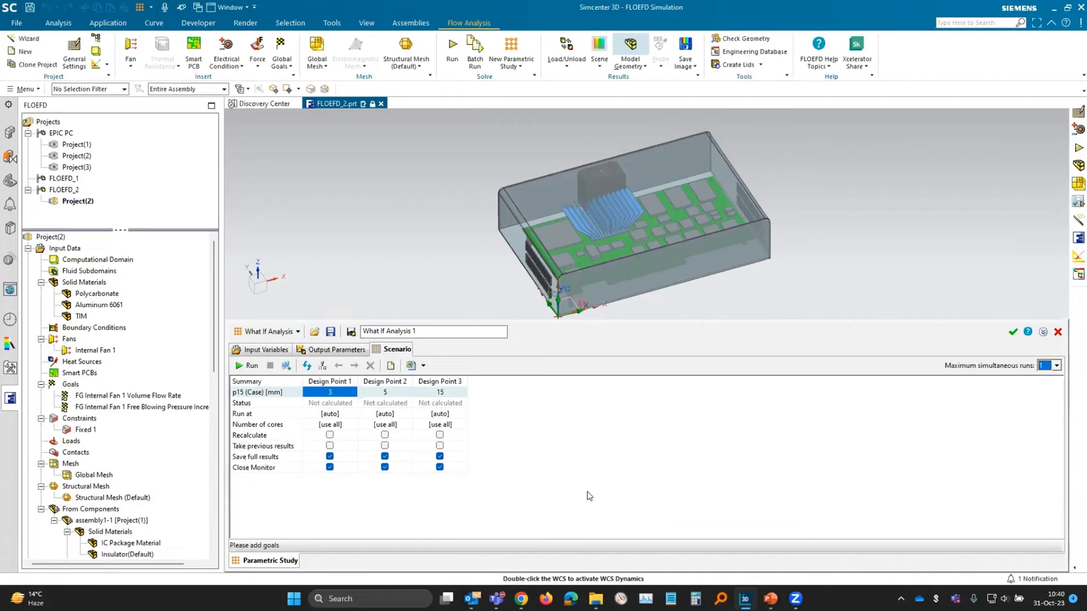
pyautogui.click(1057, 332)
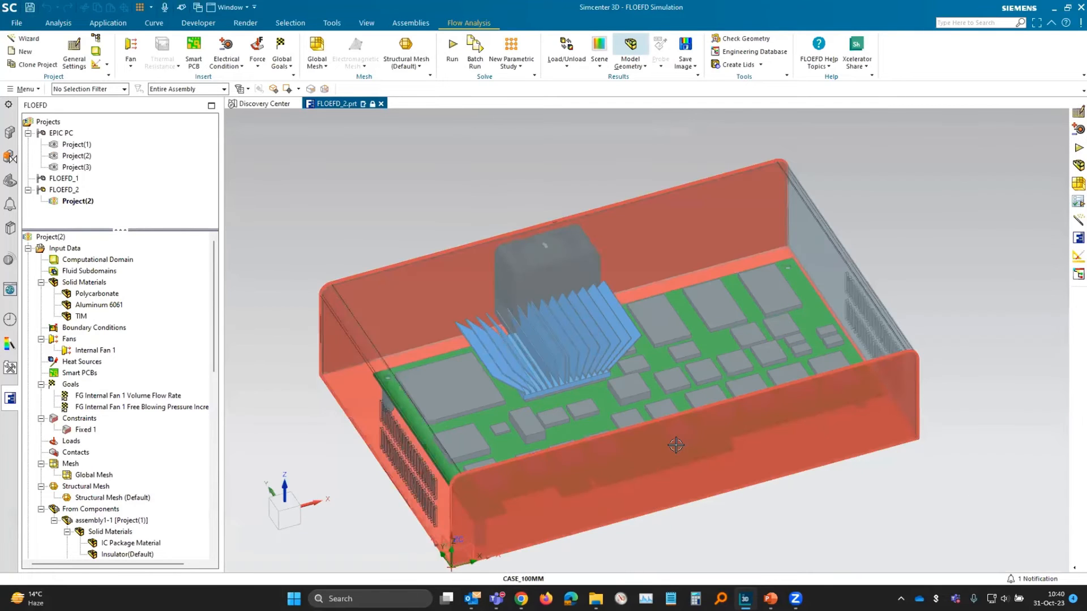
pyautogui.moveTo(262, 361); pyautogui.dragTo(291, 354, button='middle')
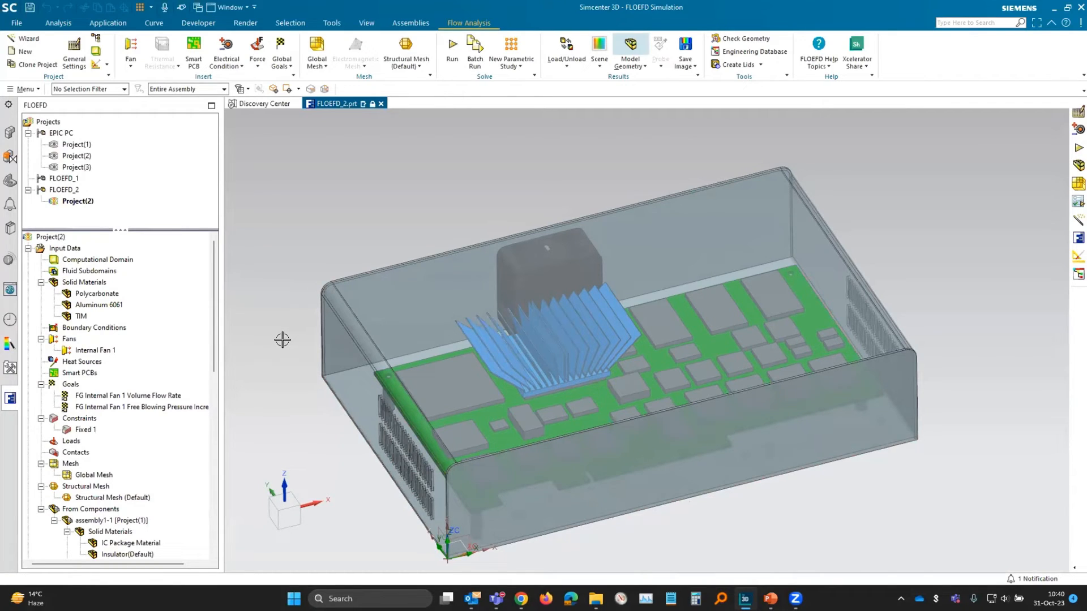
pyautogui.moveTo(282, 339); pyautogui.dragTo(234, 318, button='middle')
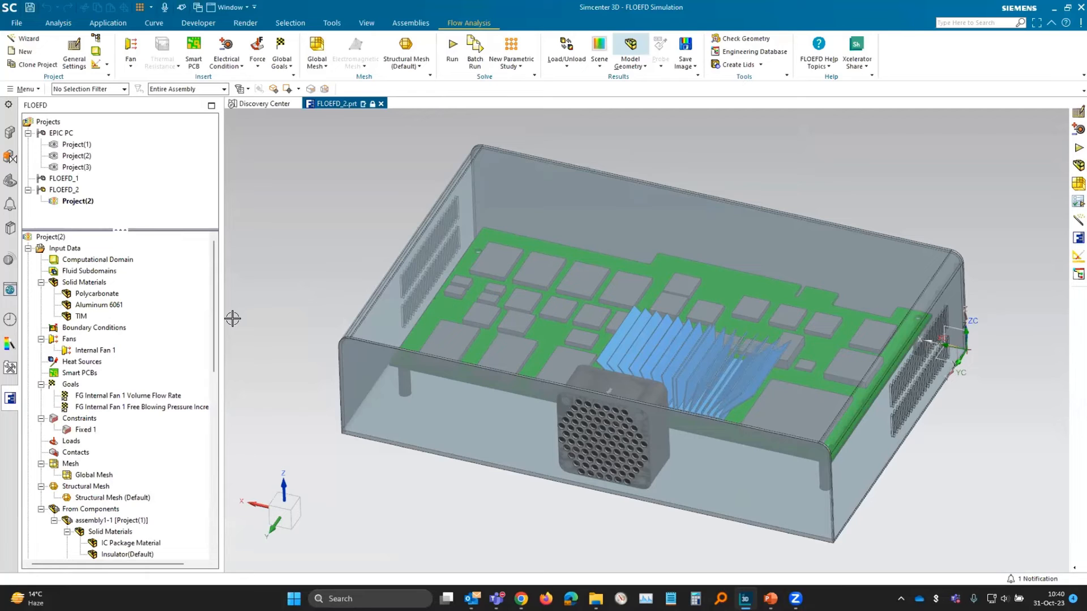
pyautogui.moveTo(232, 318); pyautogui.dragTo(289, 309, button='middle')
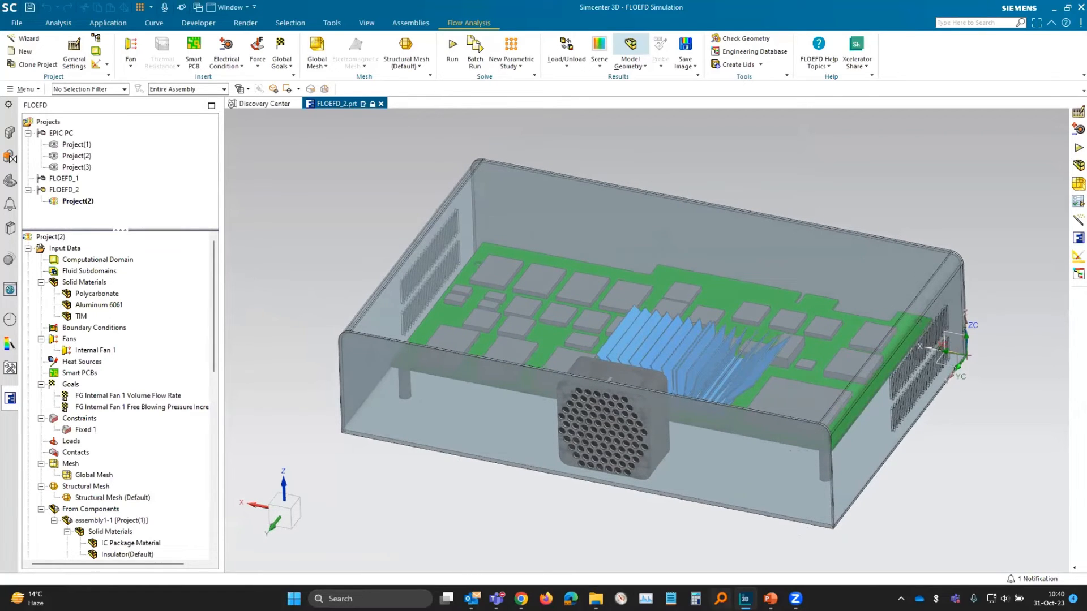
pyautogui.click(769, 599)
pyautogui.click(769, 599)
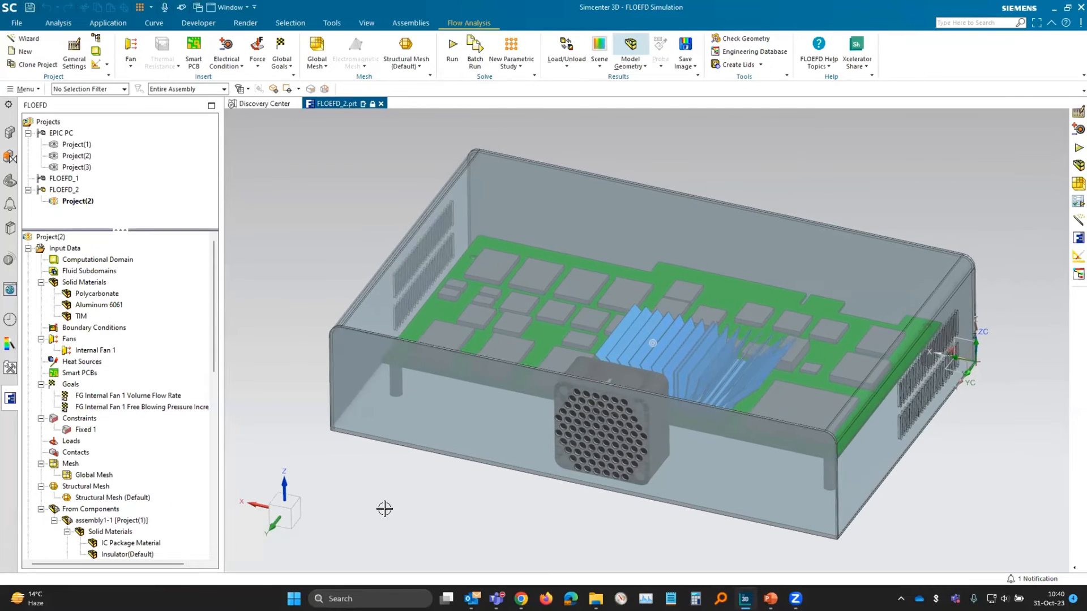
pyautogui.moveTo(384, 509); pyautogui.dragTo(384, 508, button='middle')
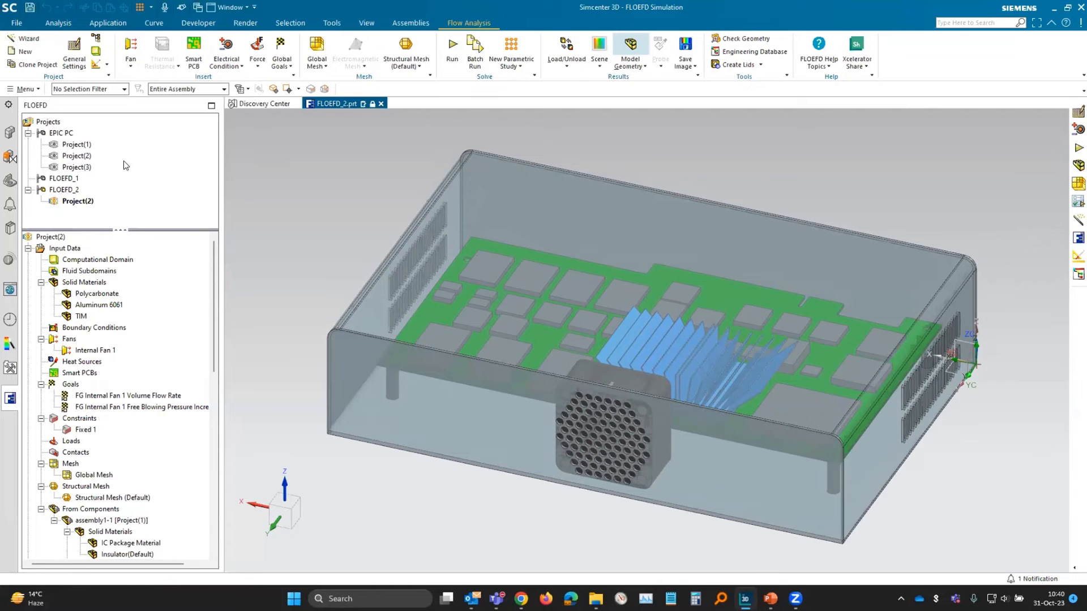
# Reactivate Project(2) of the EPIC PC model and view its enclosure from the fan side.
pyautogui.doubleClick(75, 156)
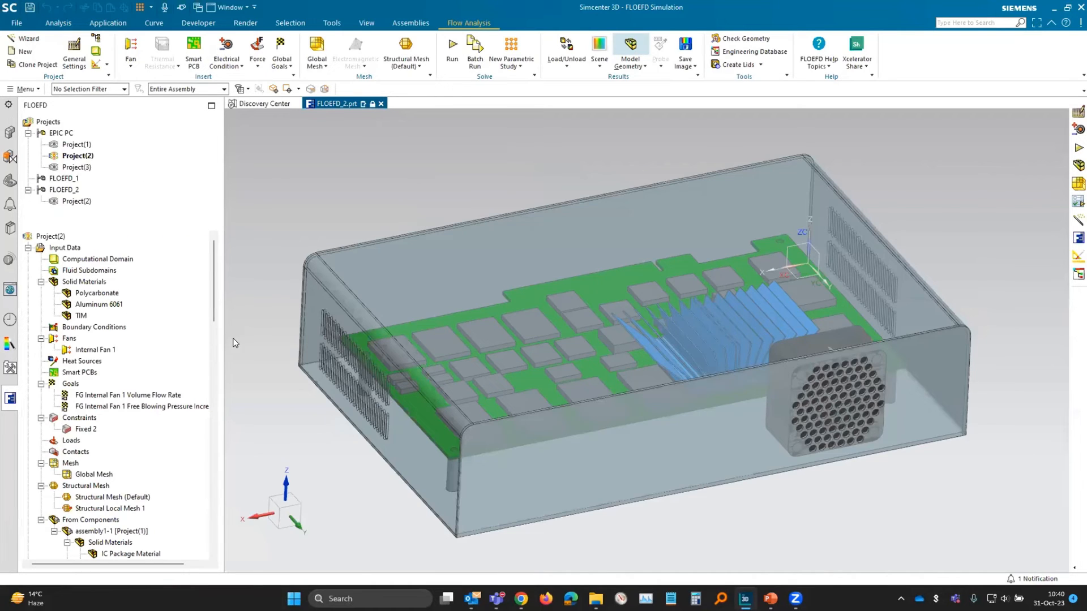
pyautogui.moveTo(361, 195); pyautogui.dragTo(361, 194, button='middle')
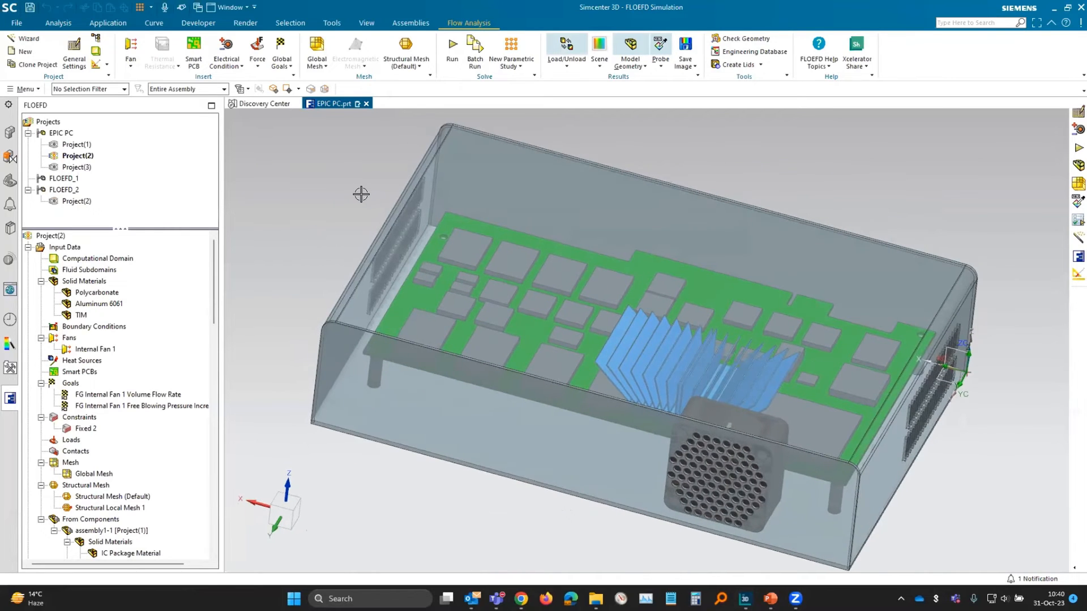